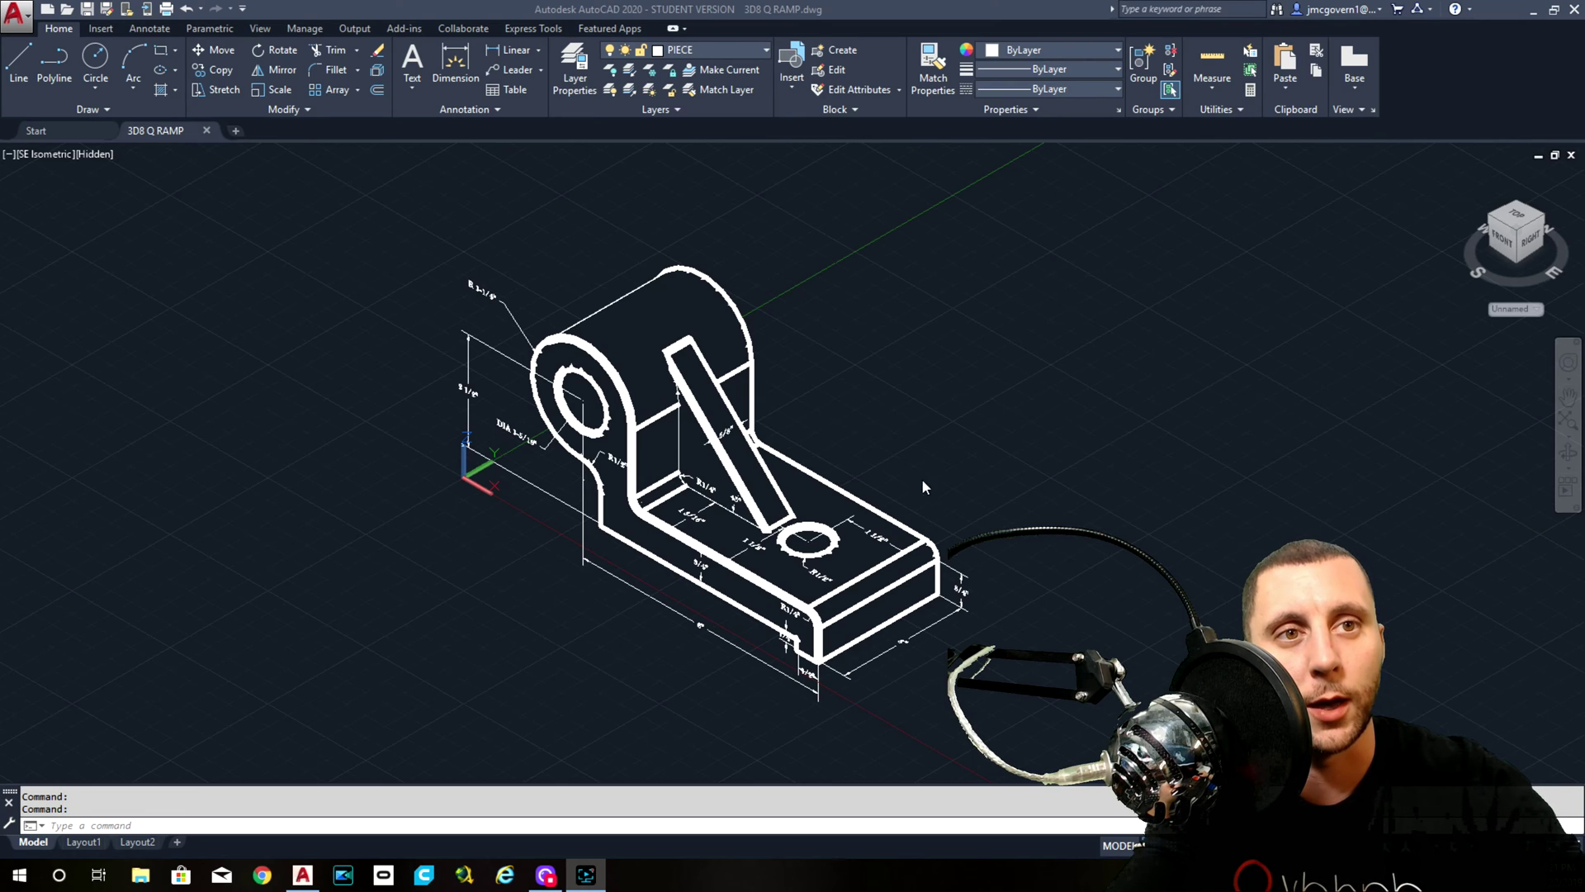
View the Q ramp from the top, then return it to the southeast isometric view
click(949, 434)
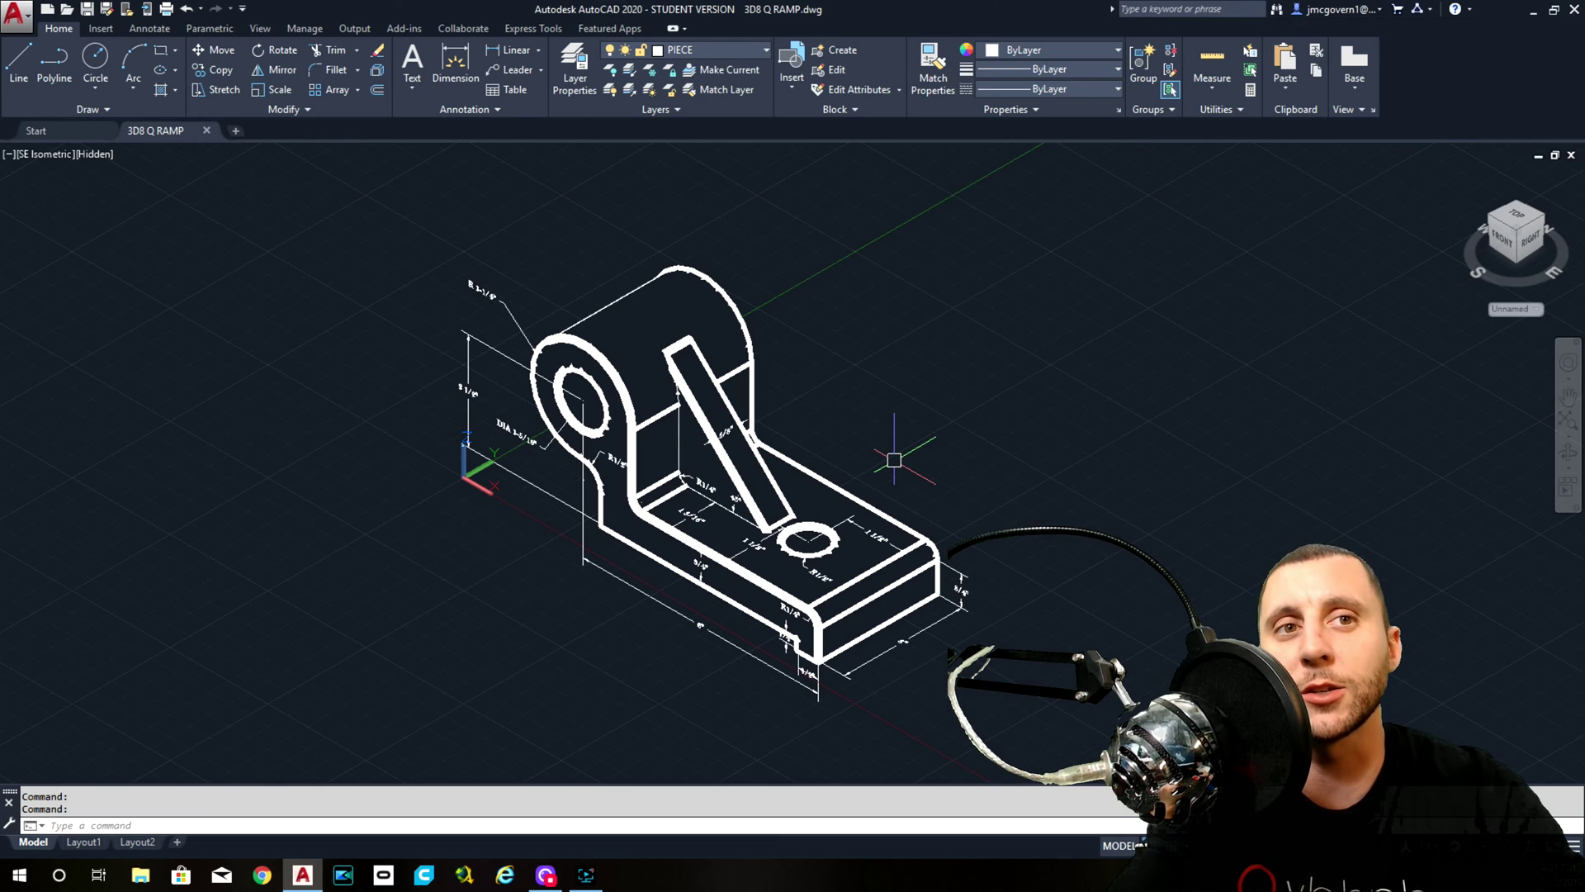
click(41, 153)
click(69, 197)
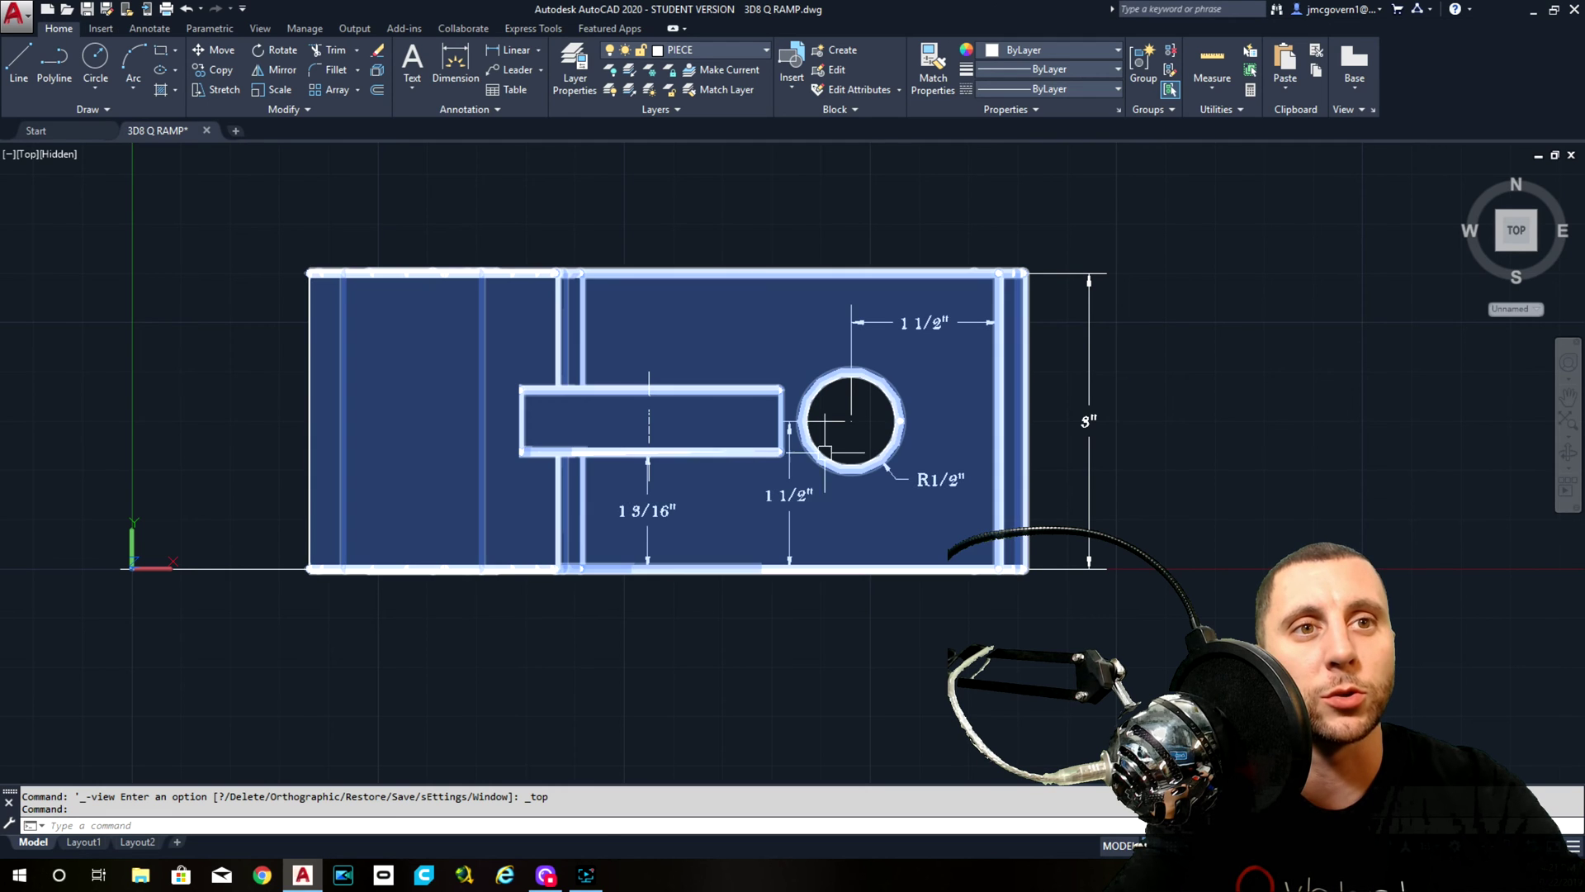
click(1533, 248)
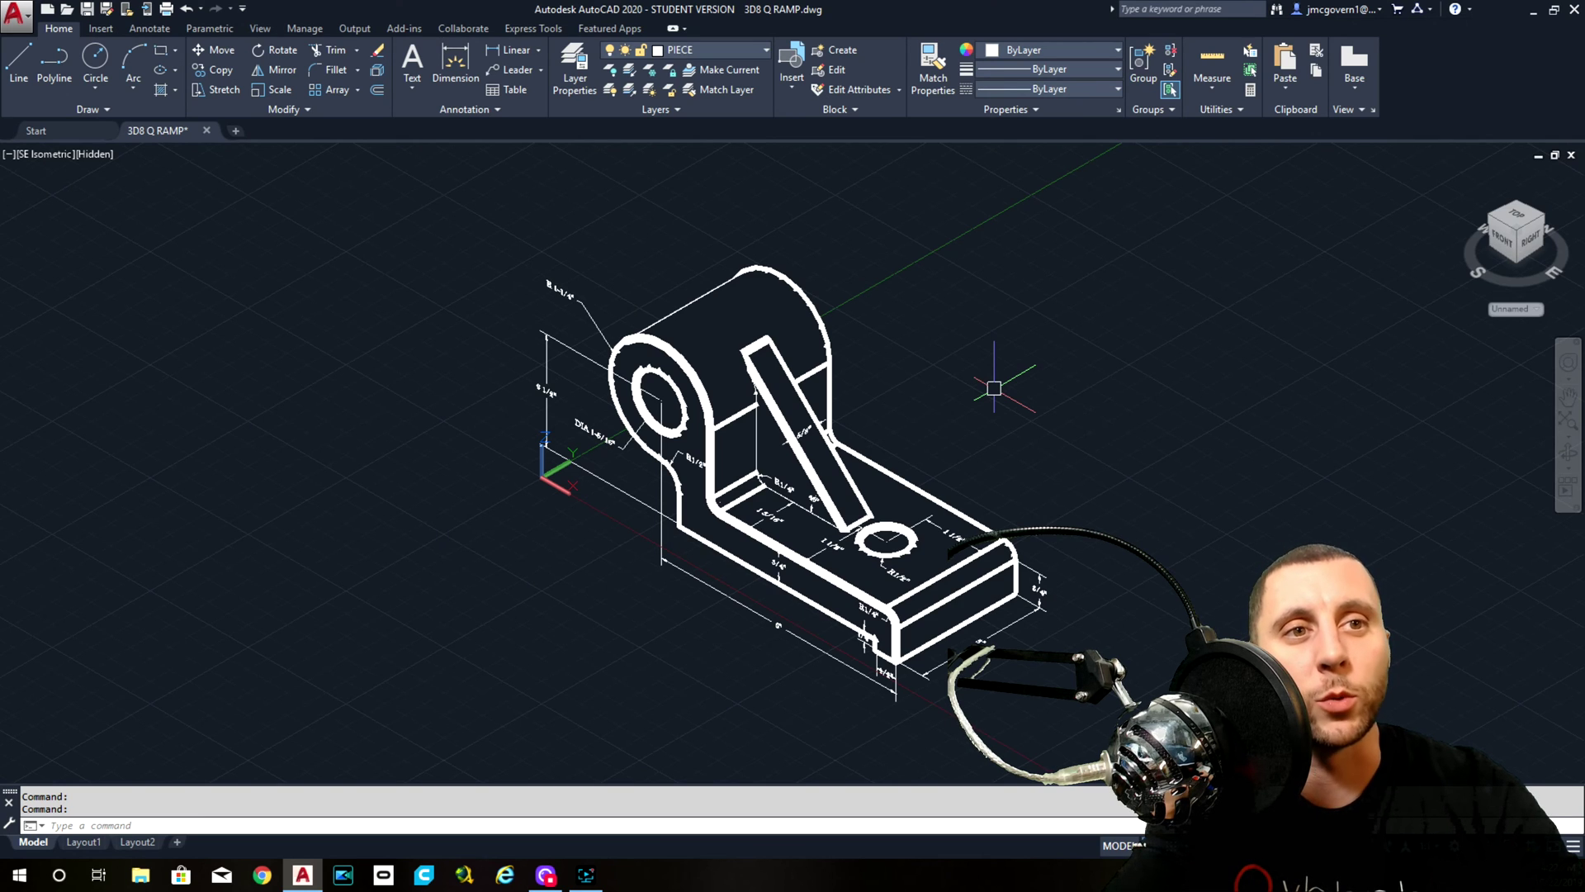
Look at the Q ramp from the right side, then orbit to a close angled view of the rib
click(41, 154)
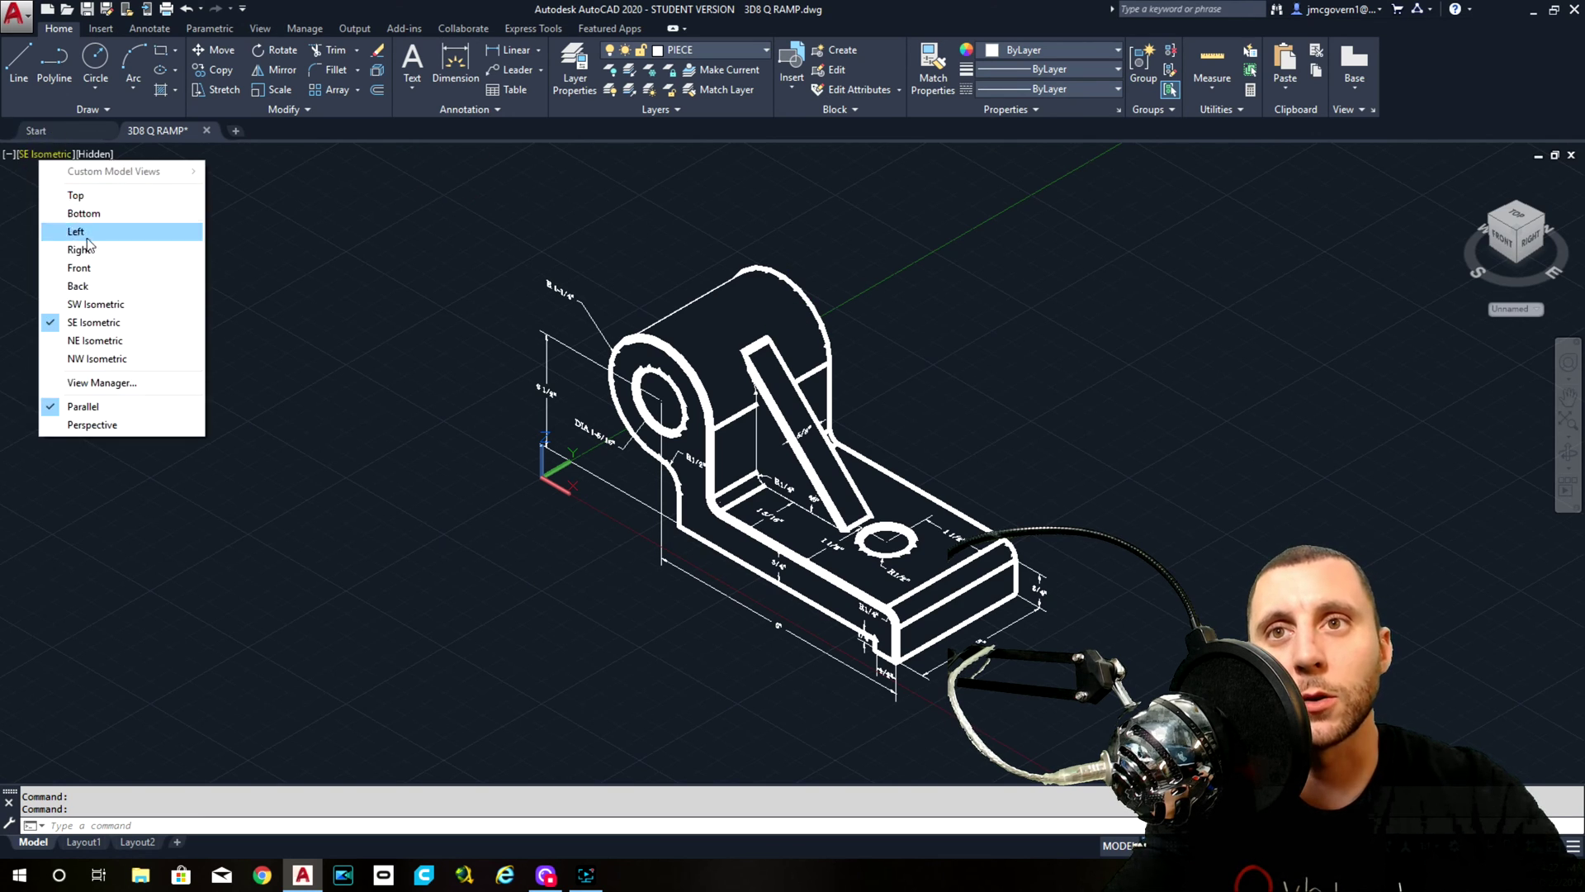
click(82, 249)
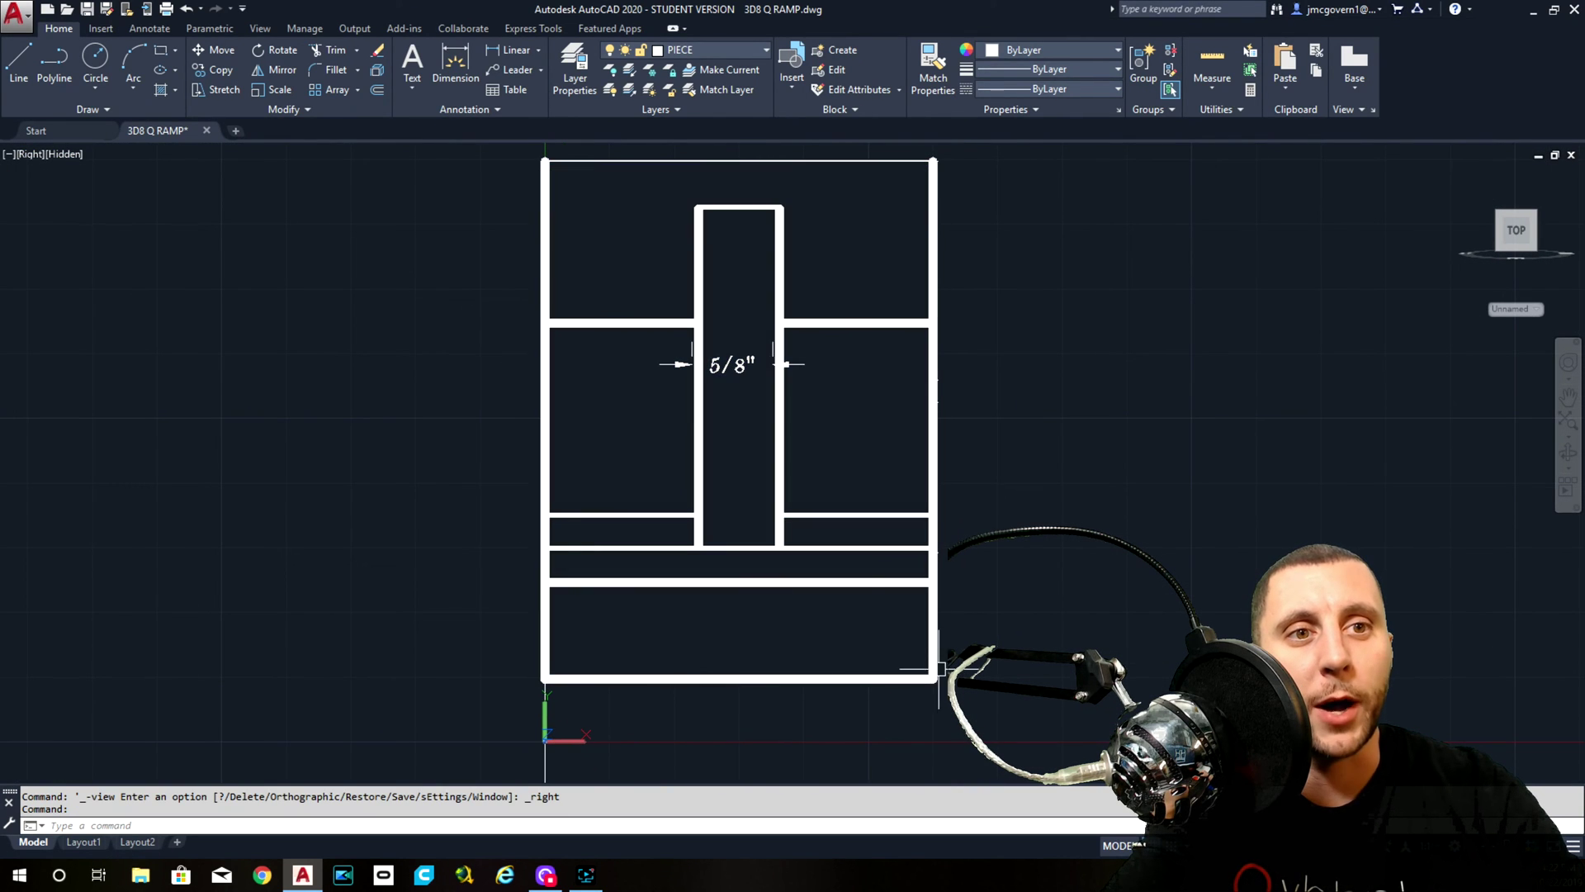
click(544, 564)
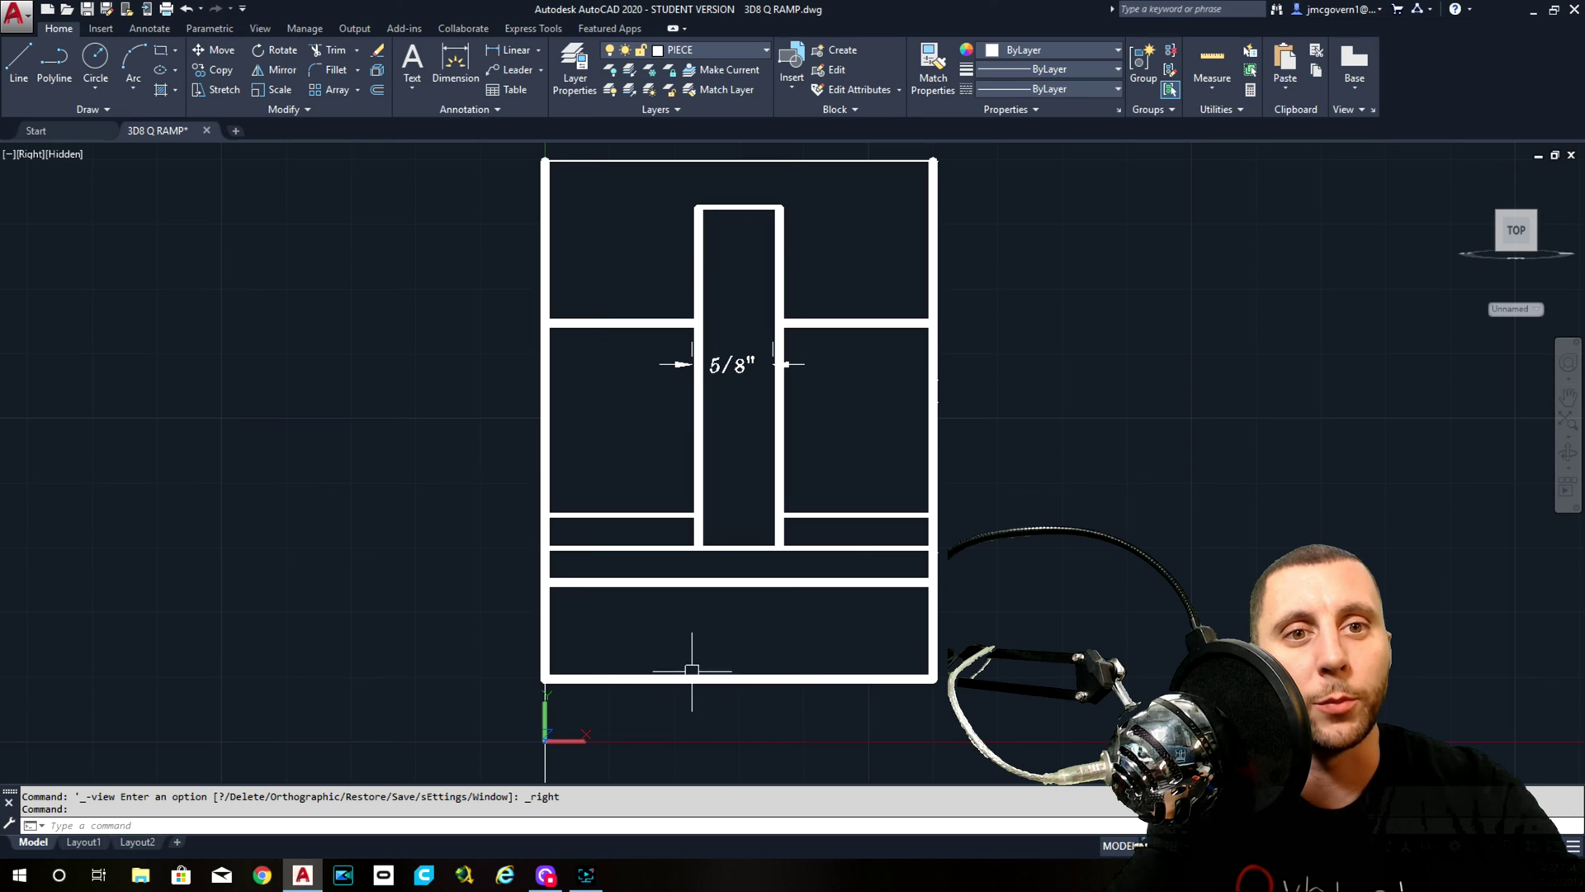
shift+middle_drag(617, 650, 630, 647)
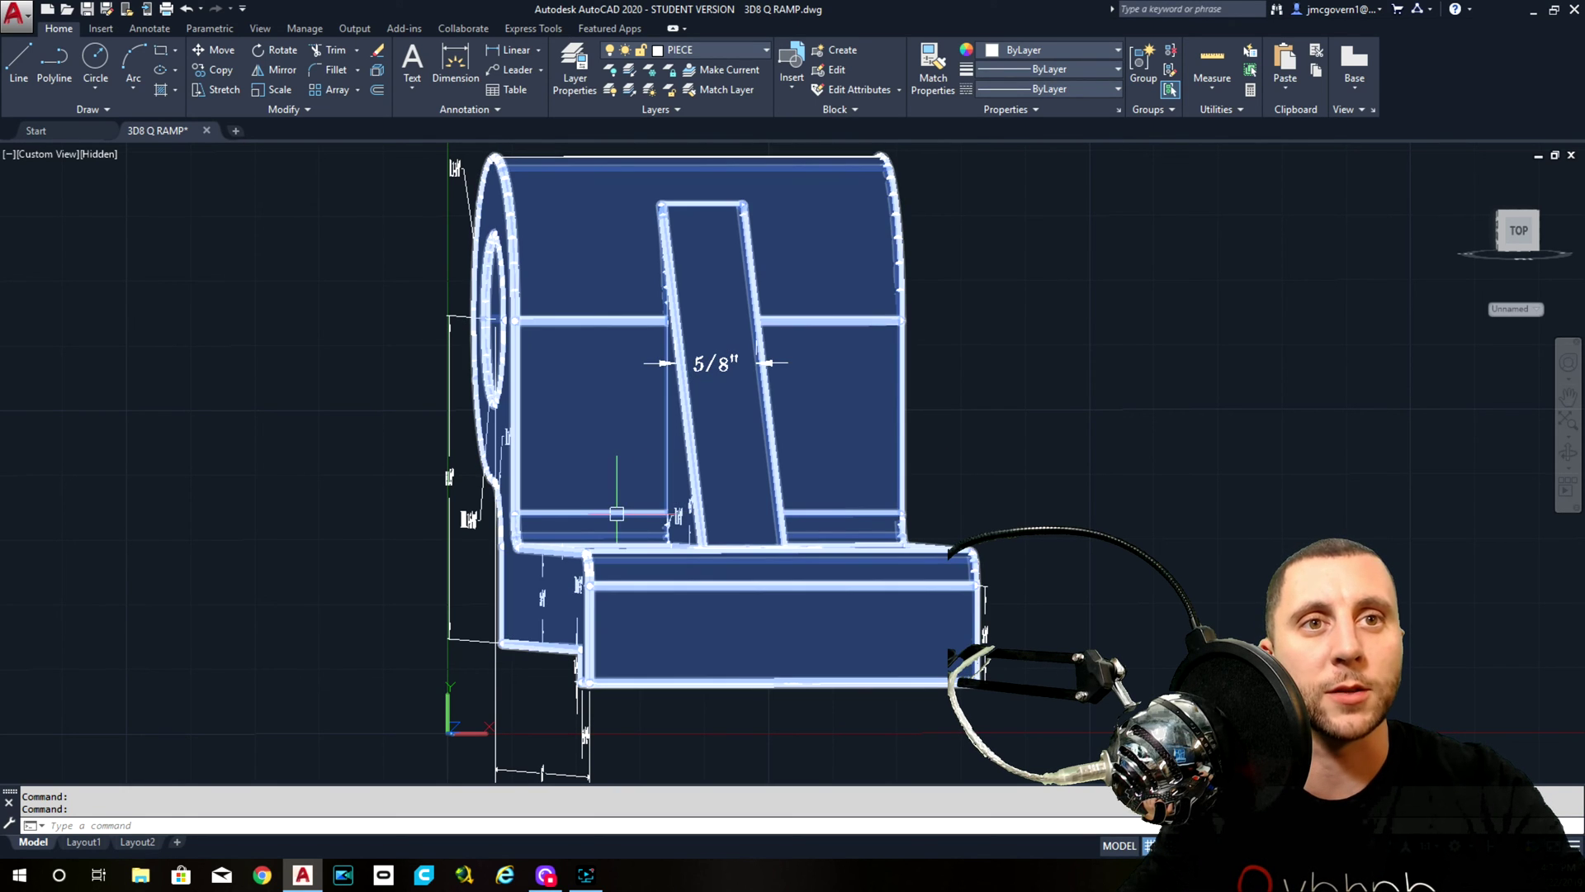
shift+middle_drag(694, 504, 583, 510)
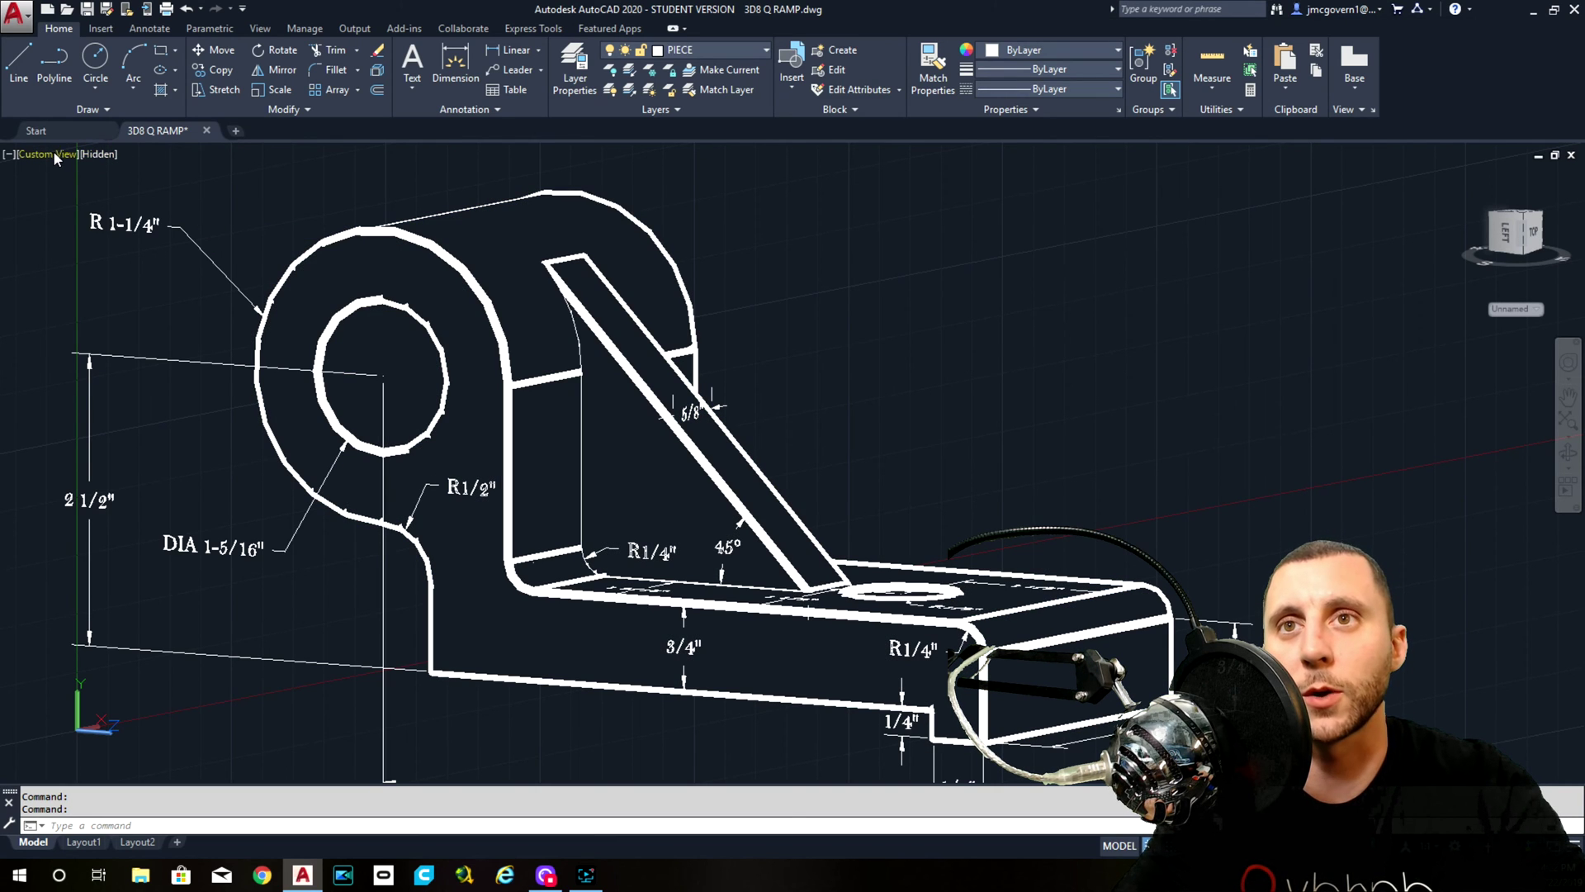
click(53, 152)
View the bracket from the front, then zoom out and orbit to an isometric view of the whole part
click(102, 272)
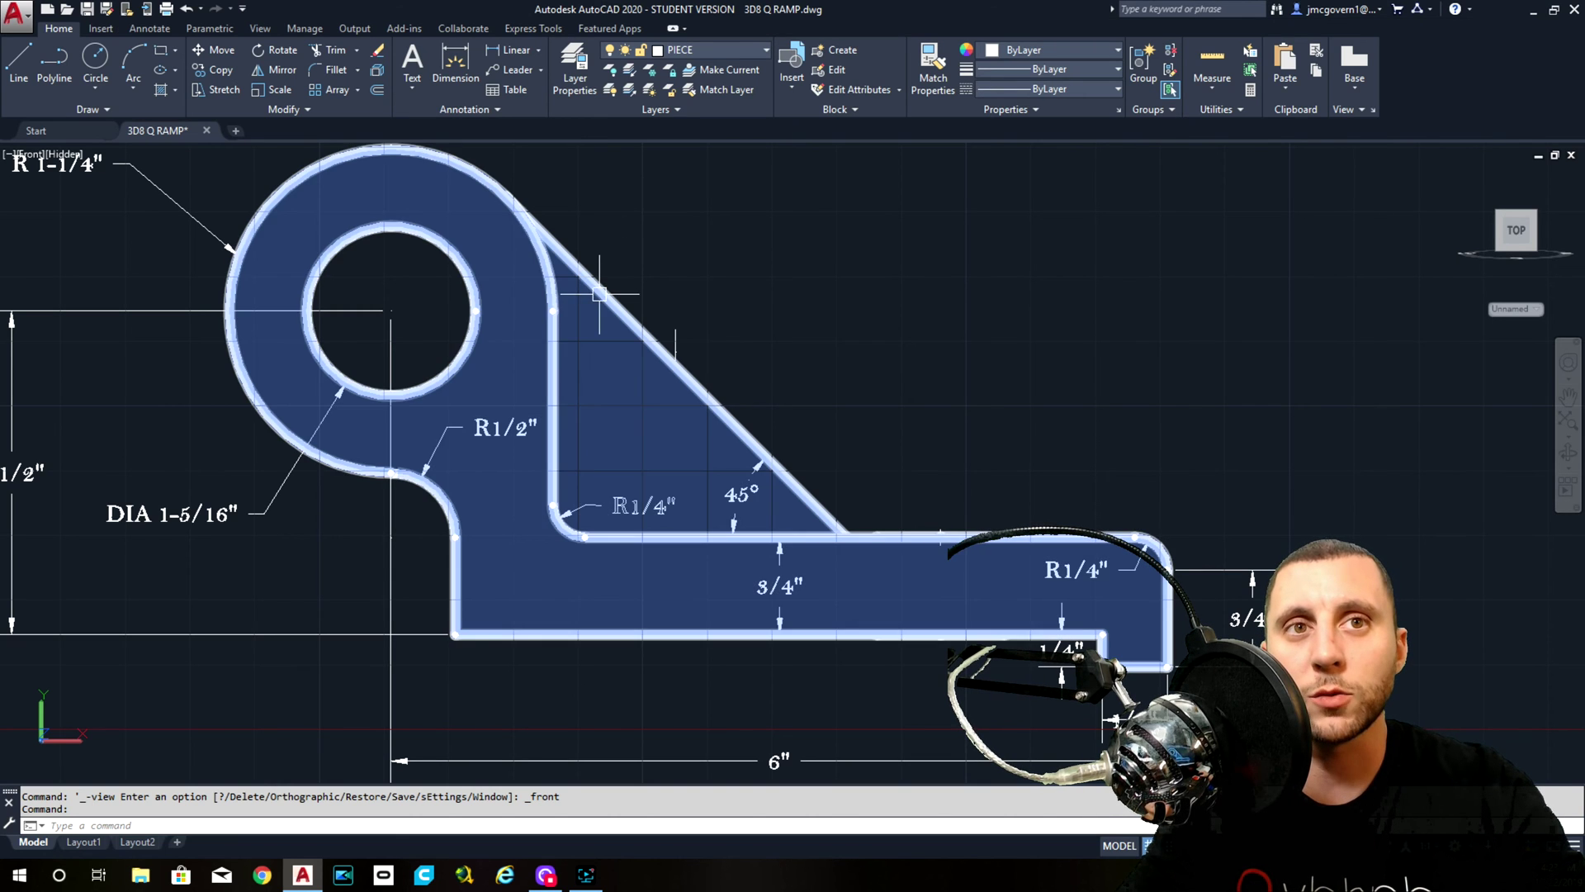
shift+middle_drag(647, 311, 594, 344)
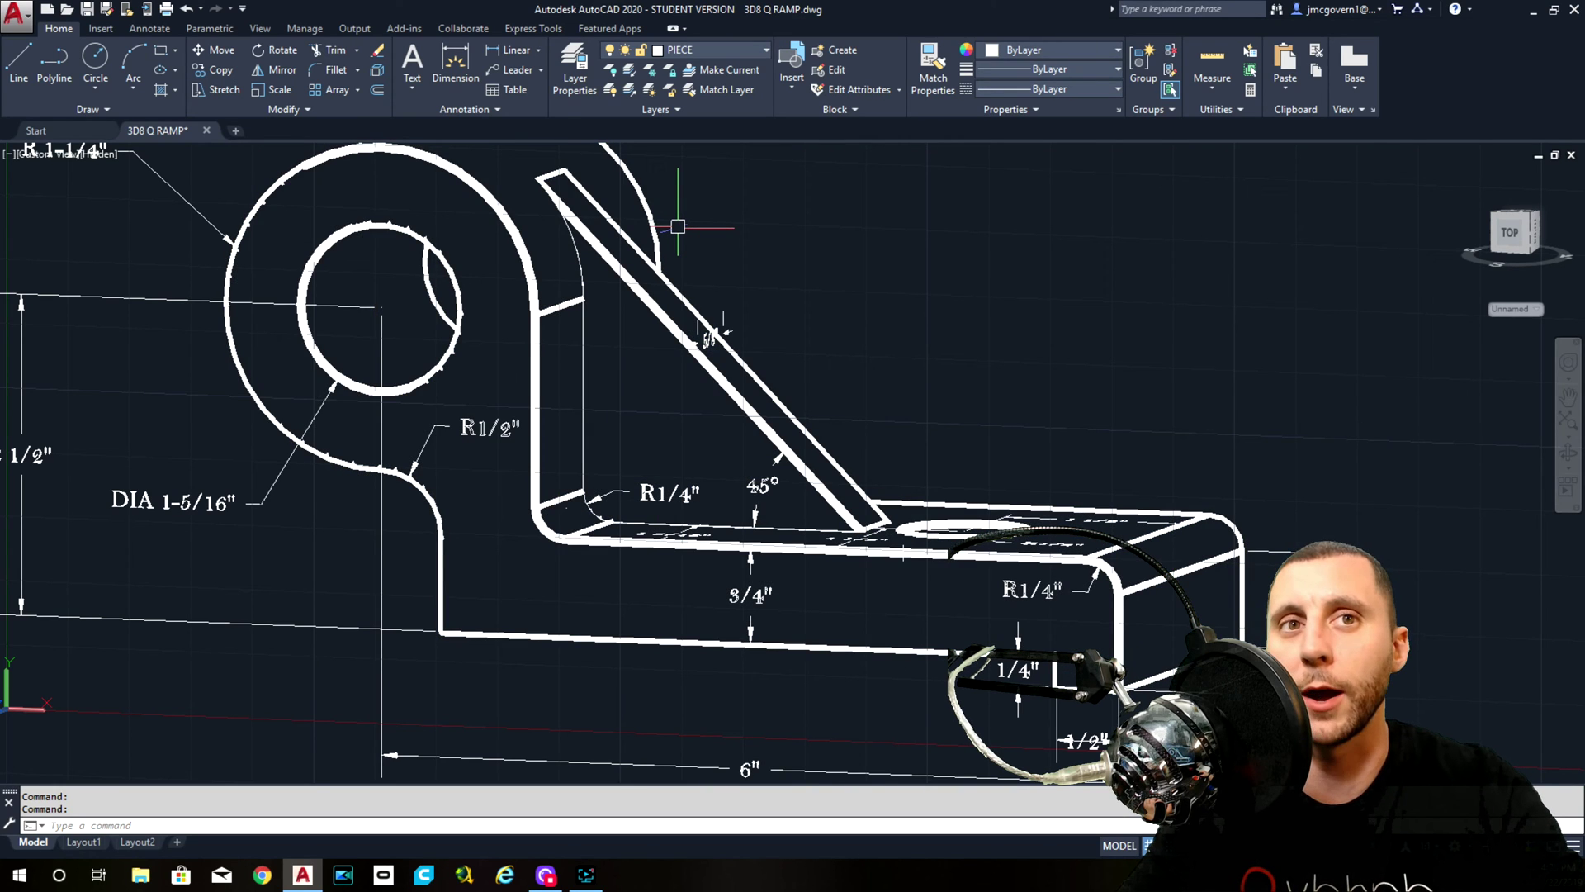
scroll(678, 226, down, 3)
shift+middle_drag(644, 272, 582, 334)
Create a new blank drawing, Drawing2, set to the front view
scroll(582, 335, down, 5)
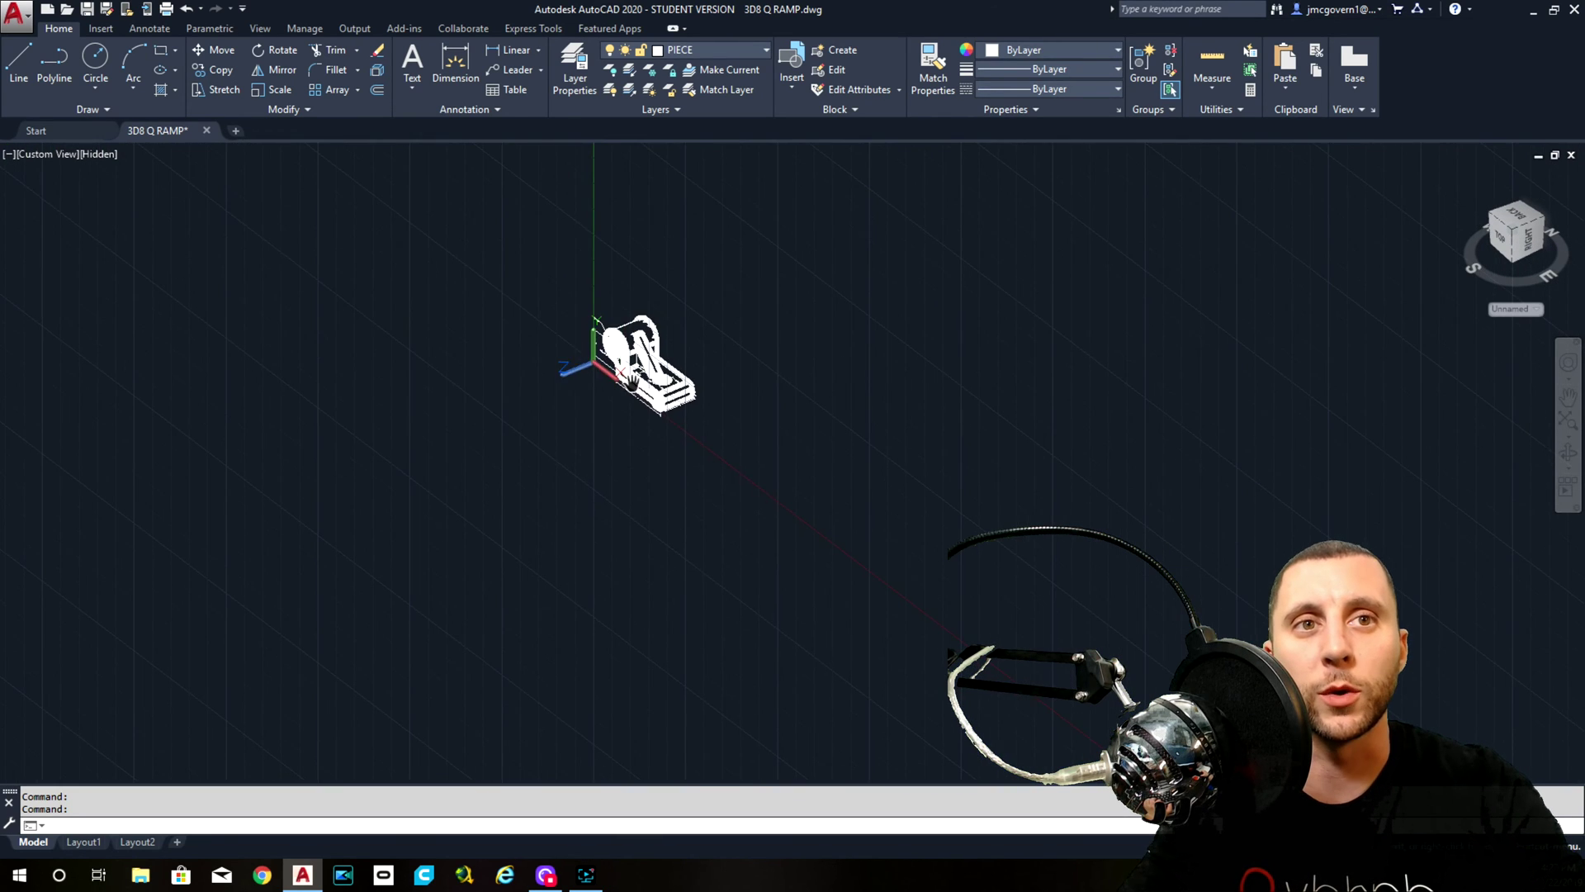
click(236, 130)
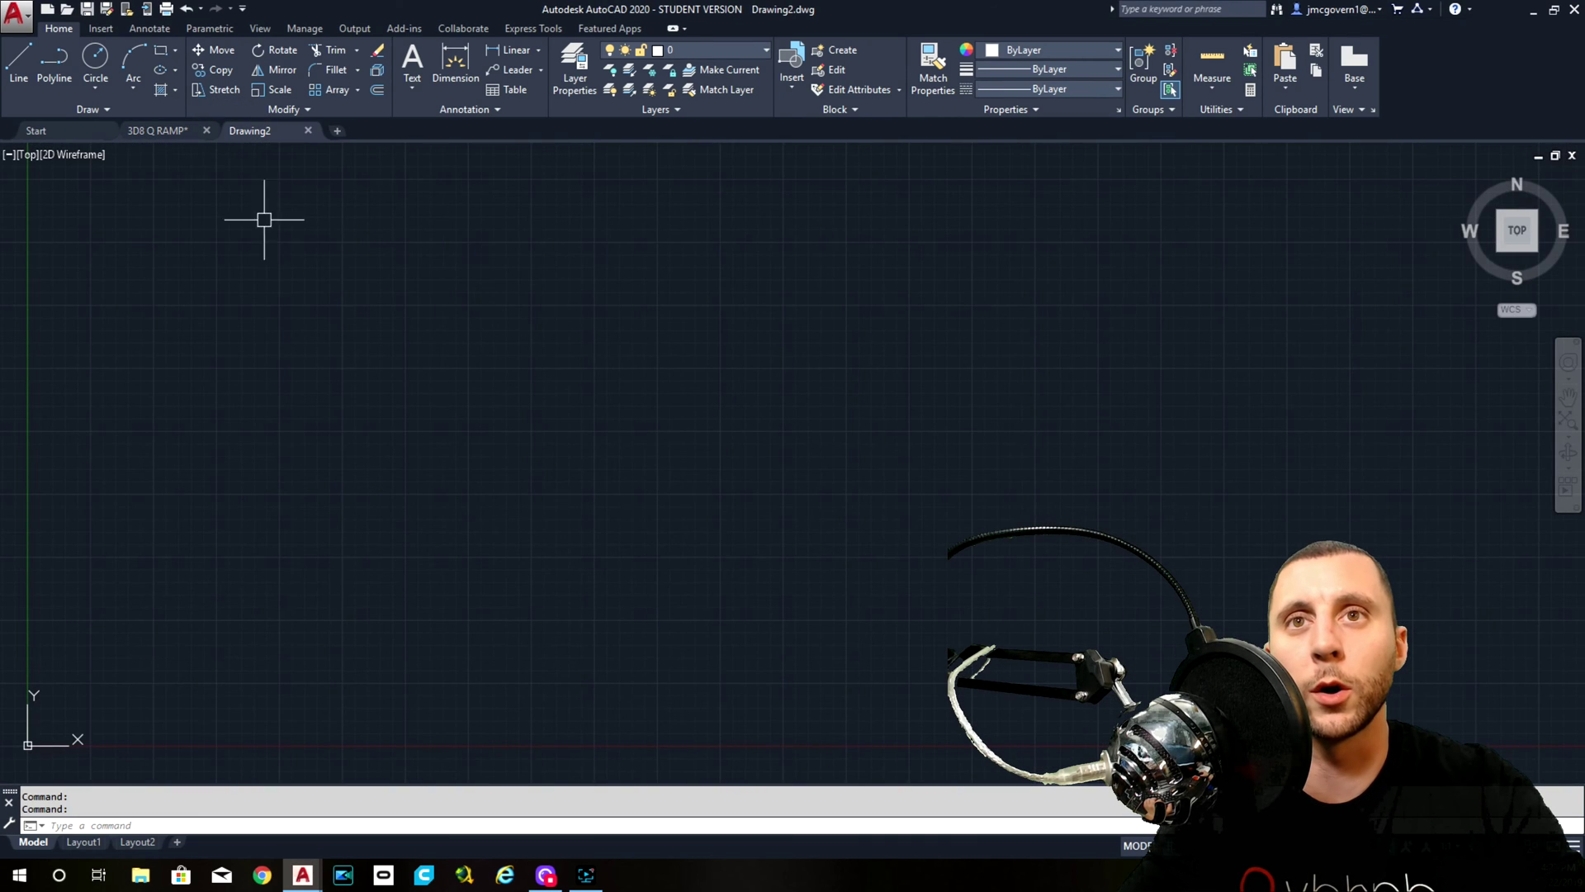
click(26, 155)
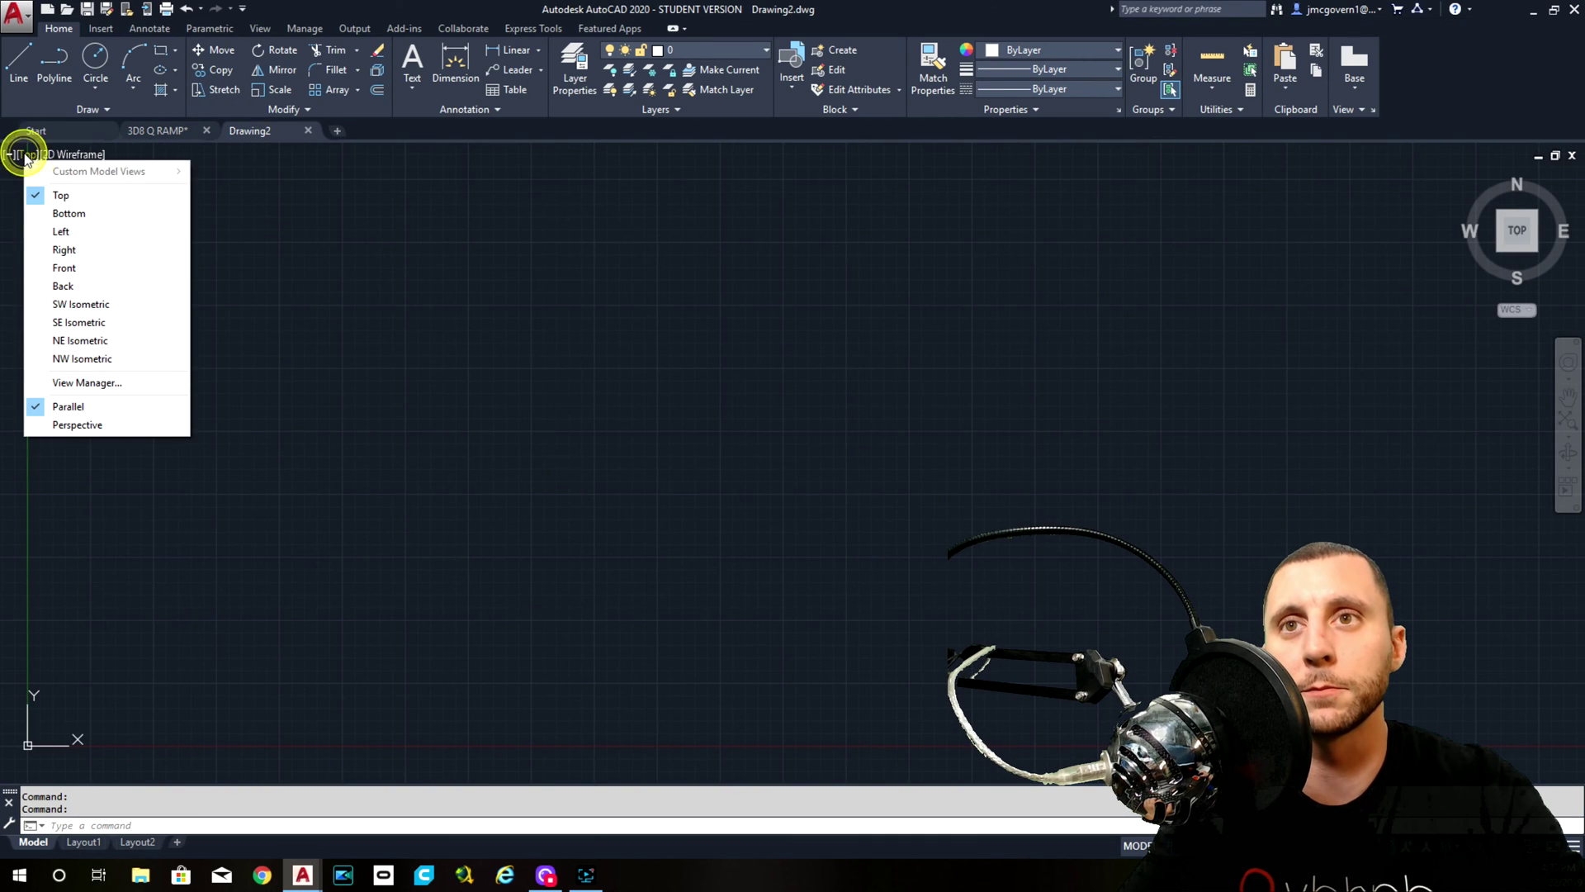
click(66, 269)
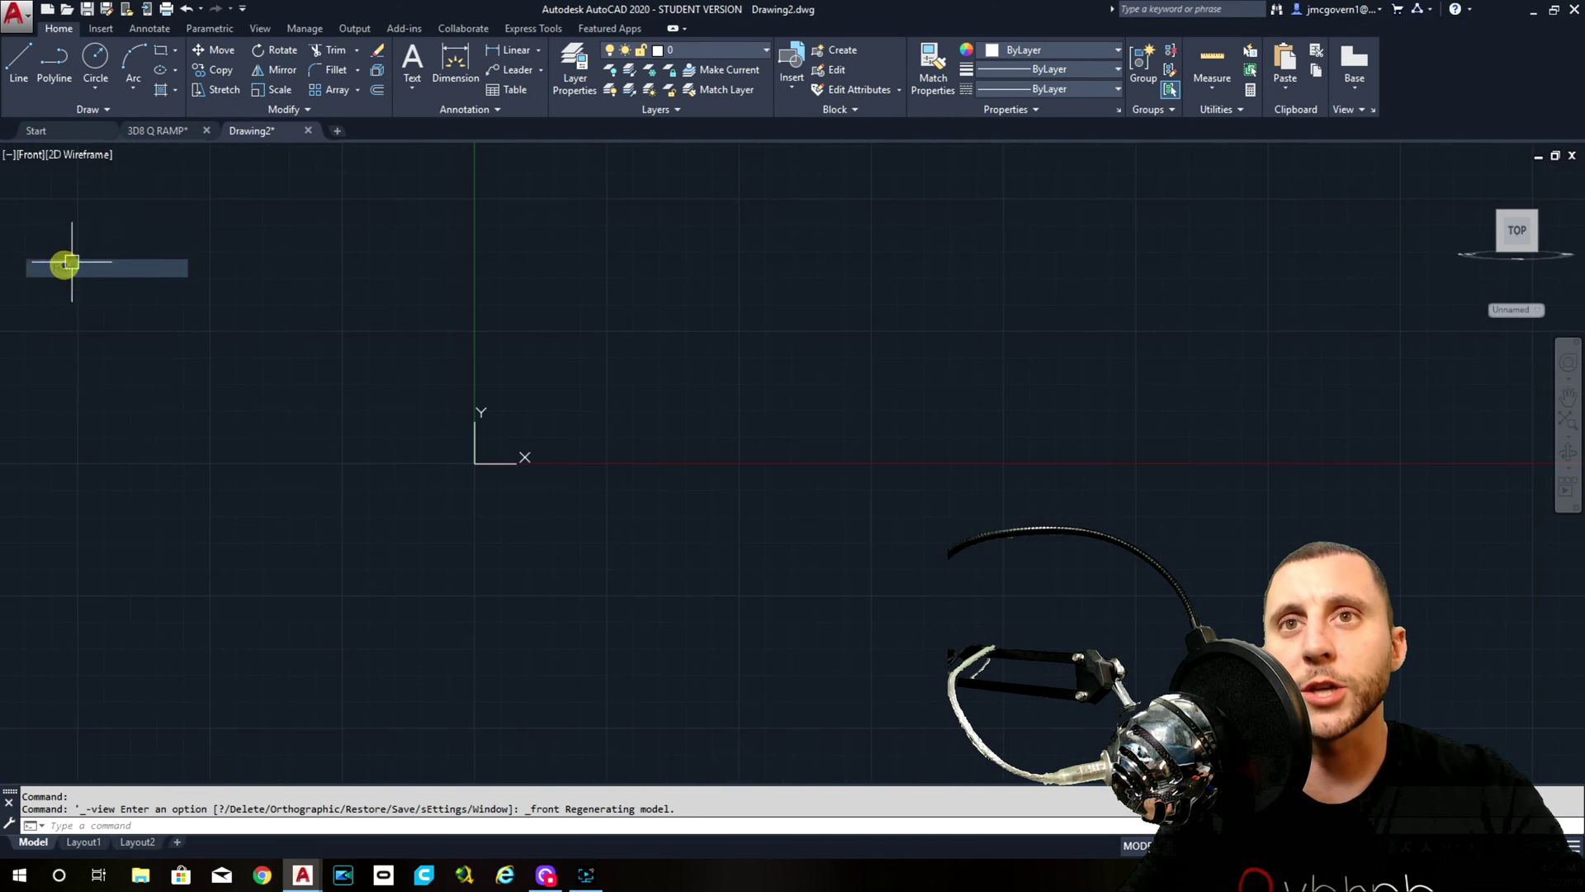
Show 3D8 Q RAMP from the top, then in southeast isometric, and return to Drawing2
click(156, 132)
scroll(644, 372, up, 8)
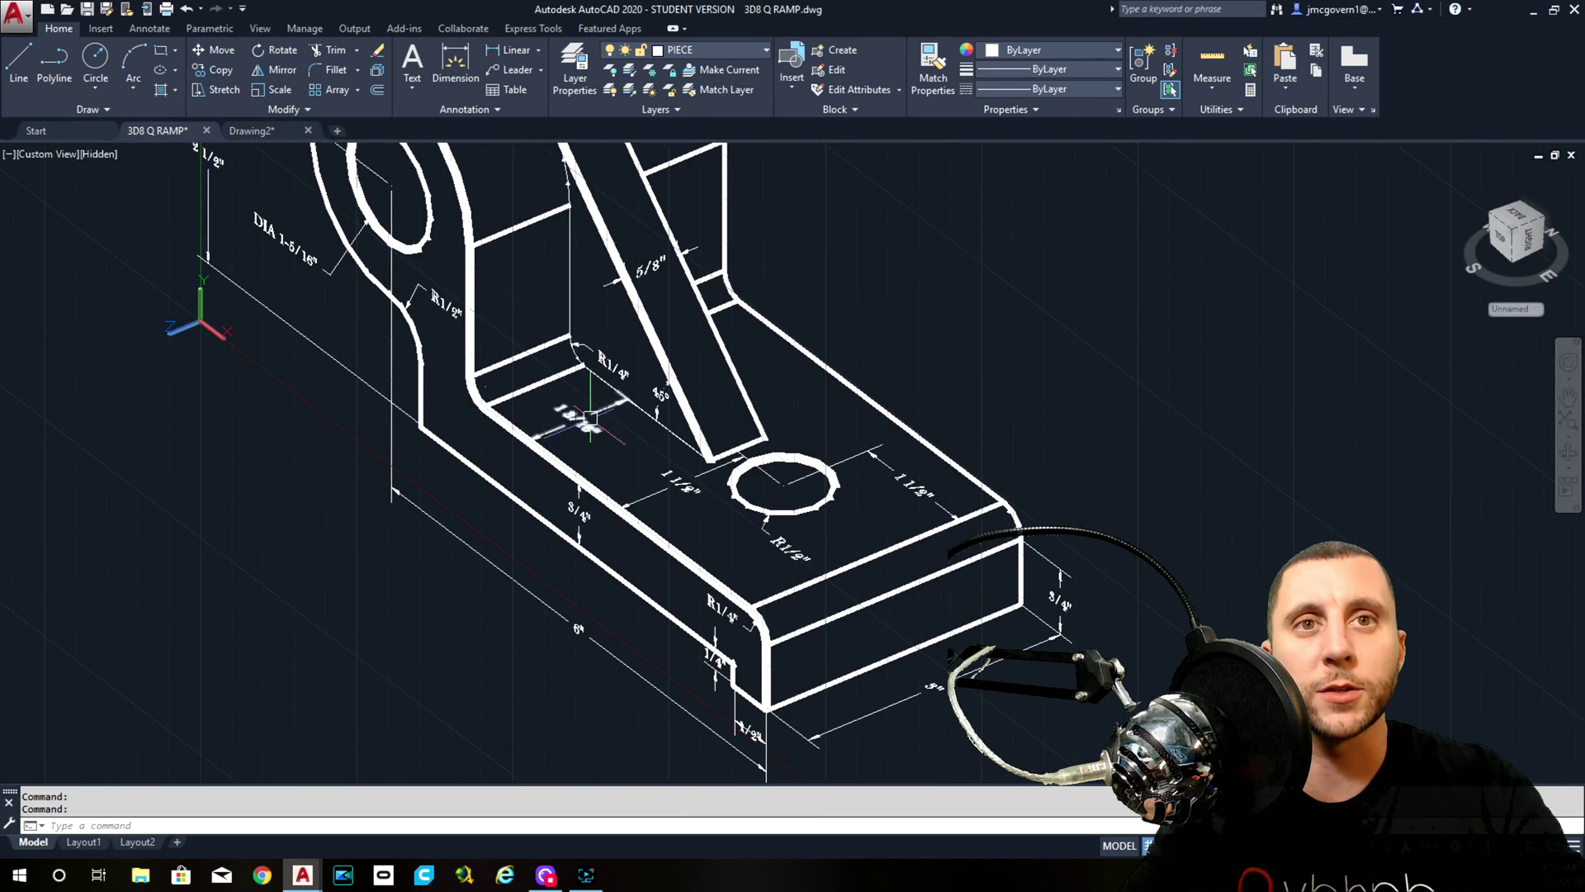
click(36, 156)
click(72, 195)
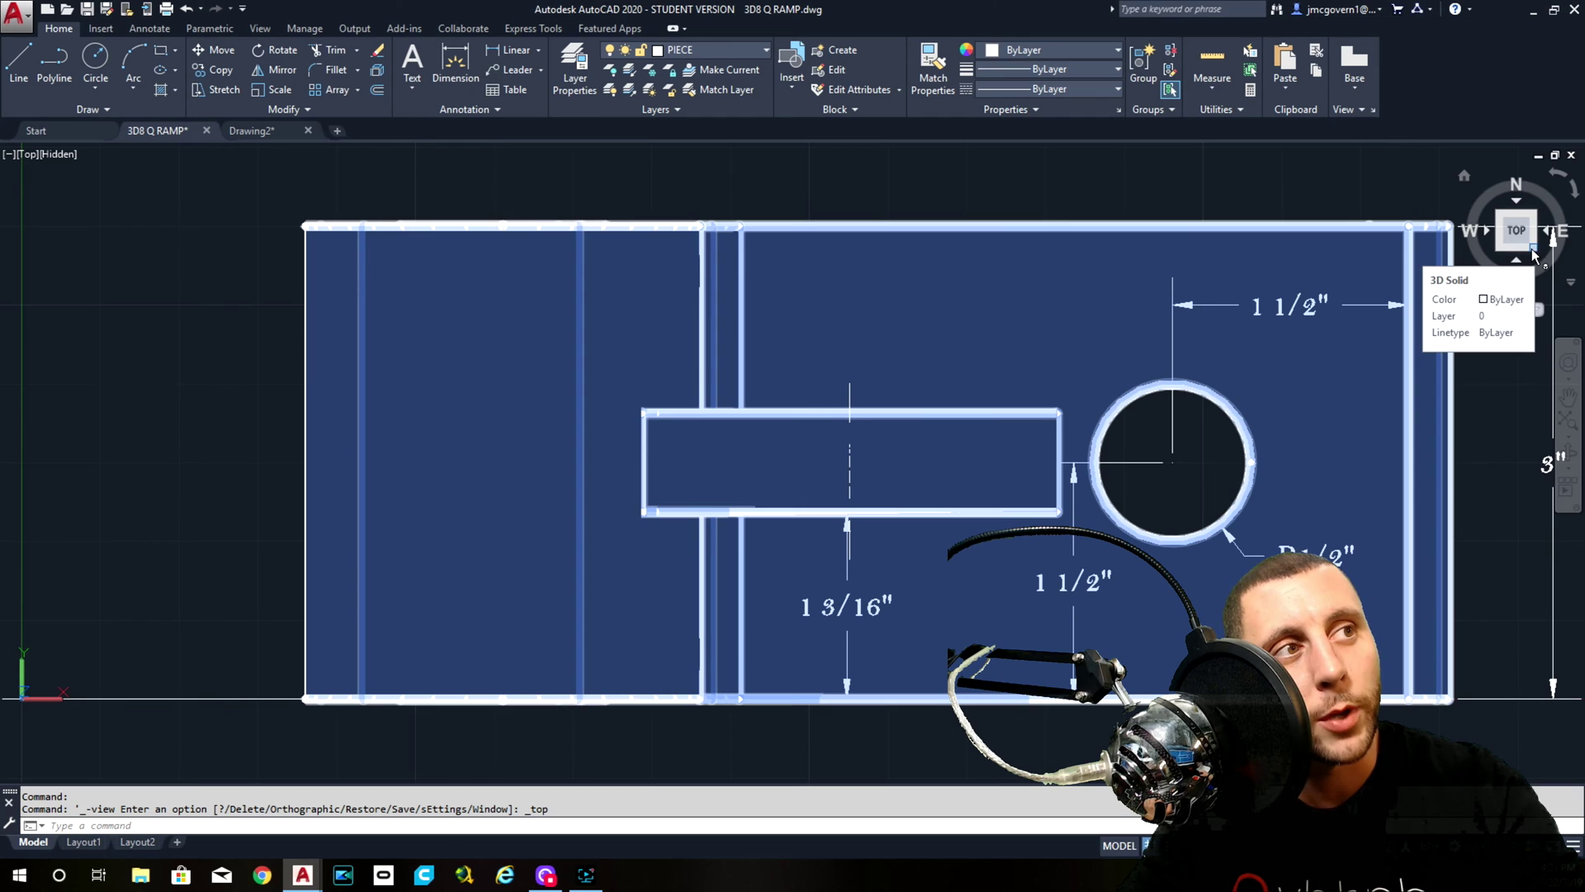
click(1532, 248)
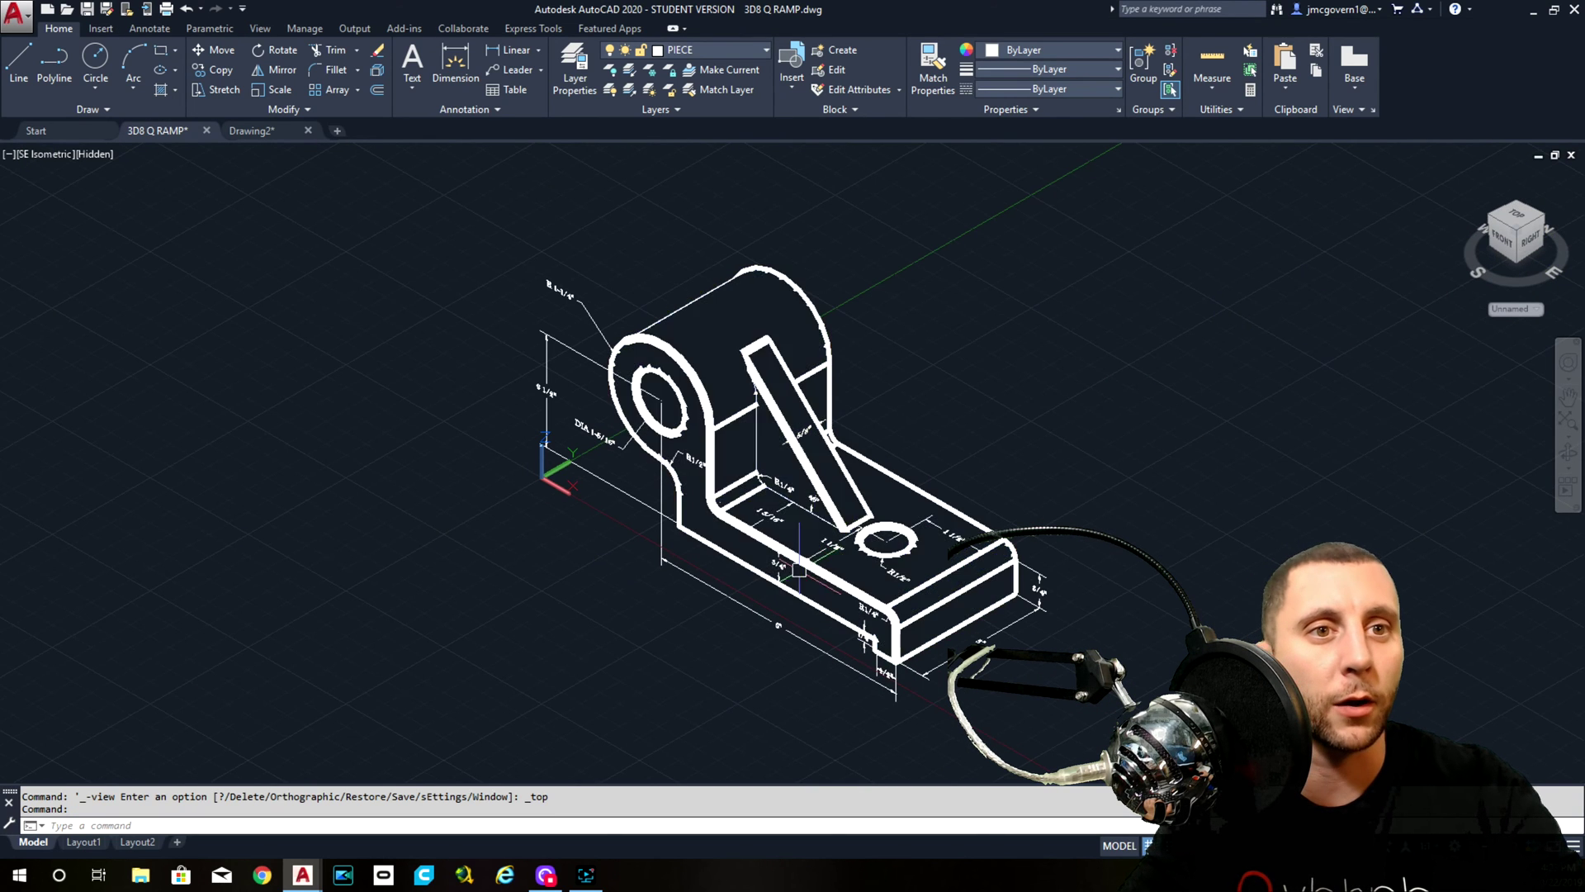
scroll(798, 570, up, 4)
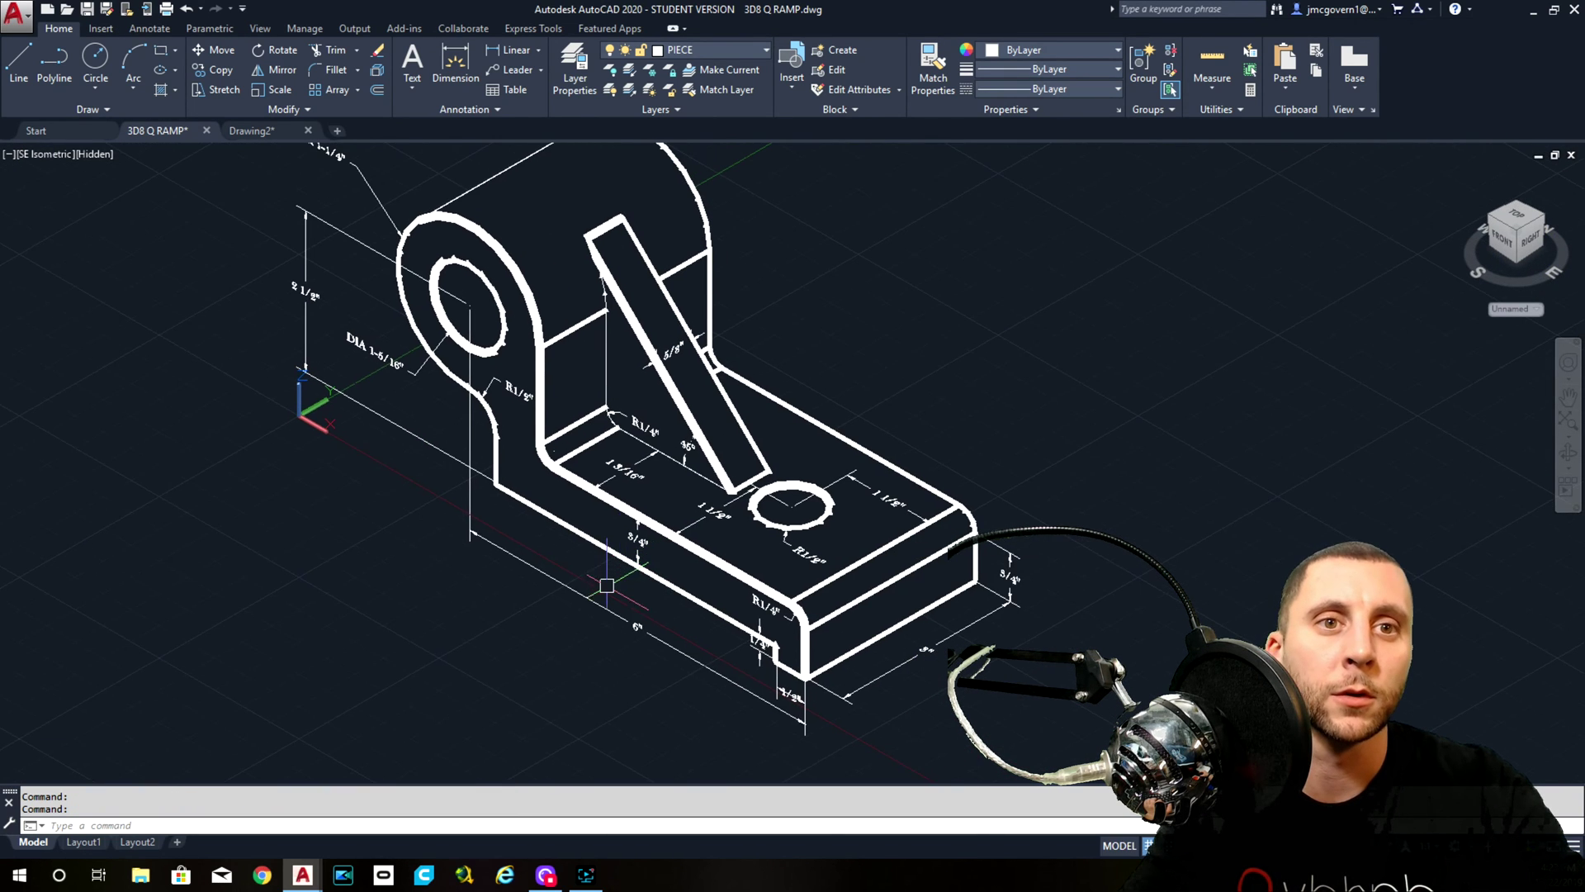
scroll(584, 609, up, 2)
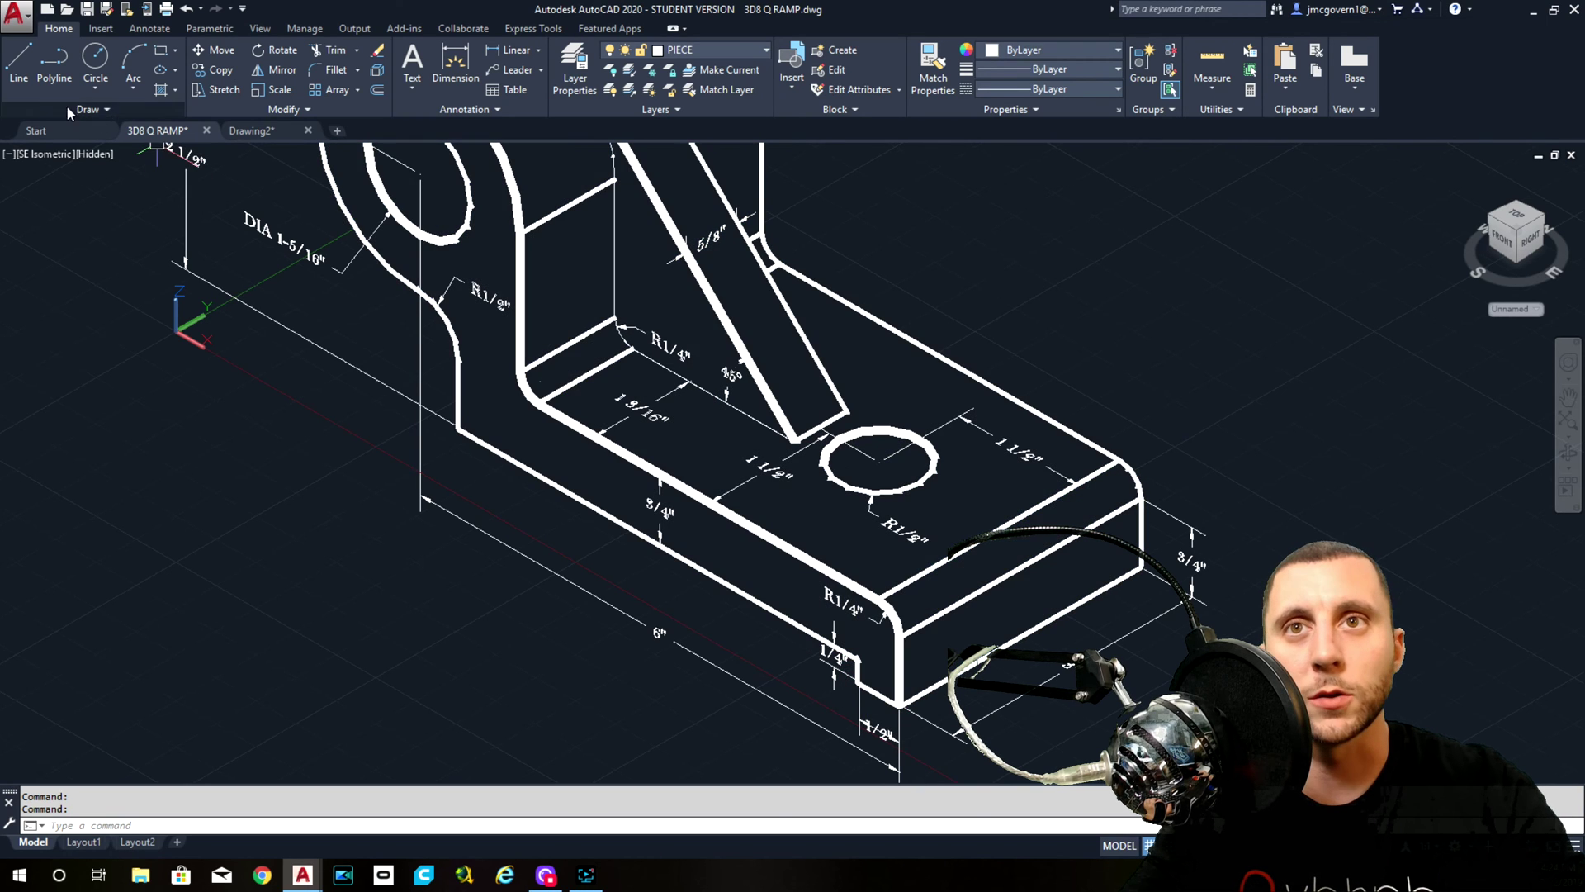
mouse_move(253, 136)
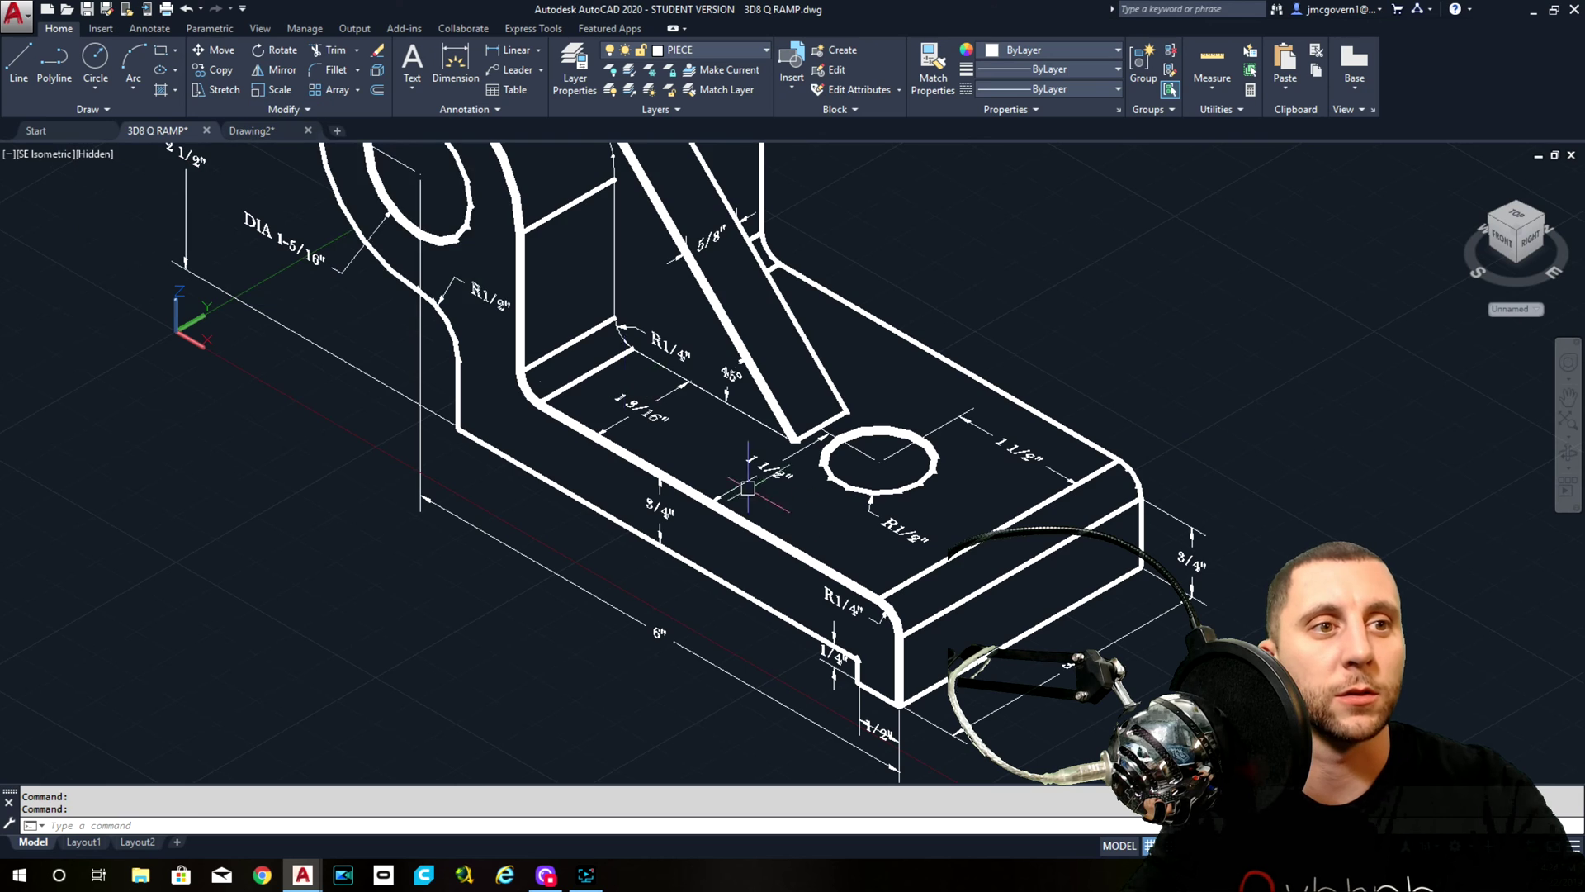
click(257, 132)
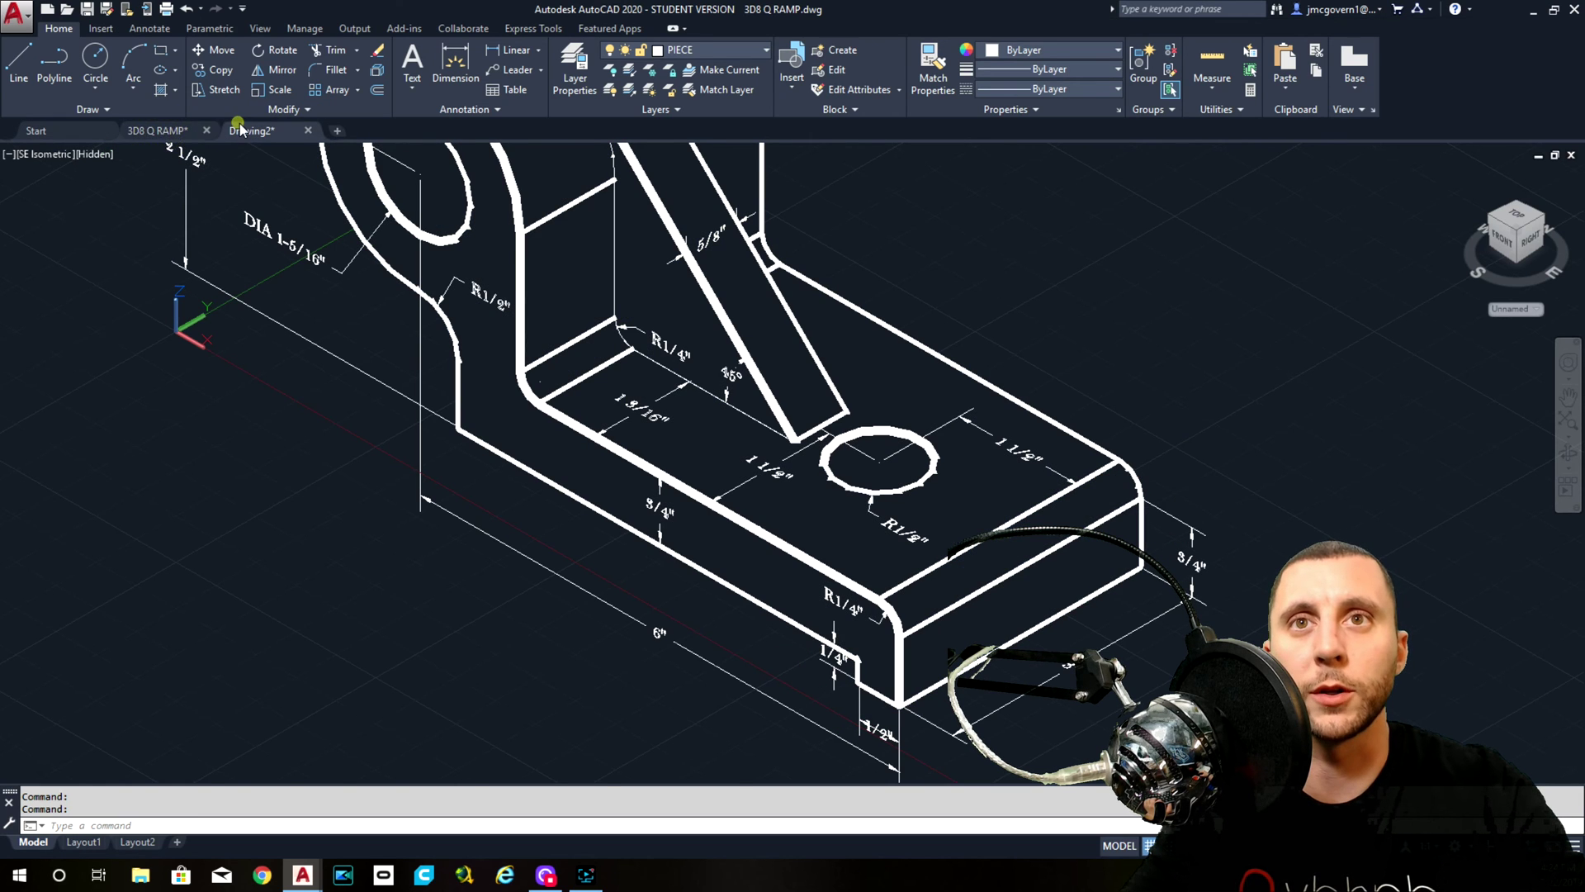
Draw a 6-unit horizontal base line and a tall vertical line rising from its left end
click(18, 62)
click(643, 440)
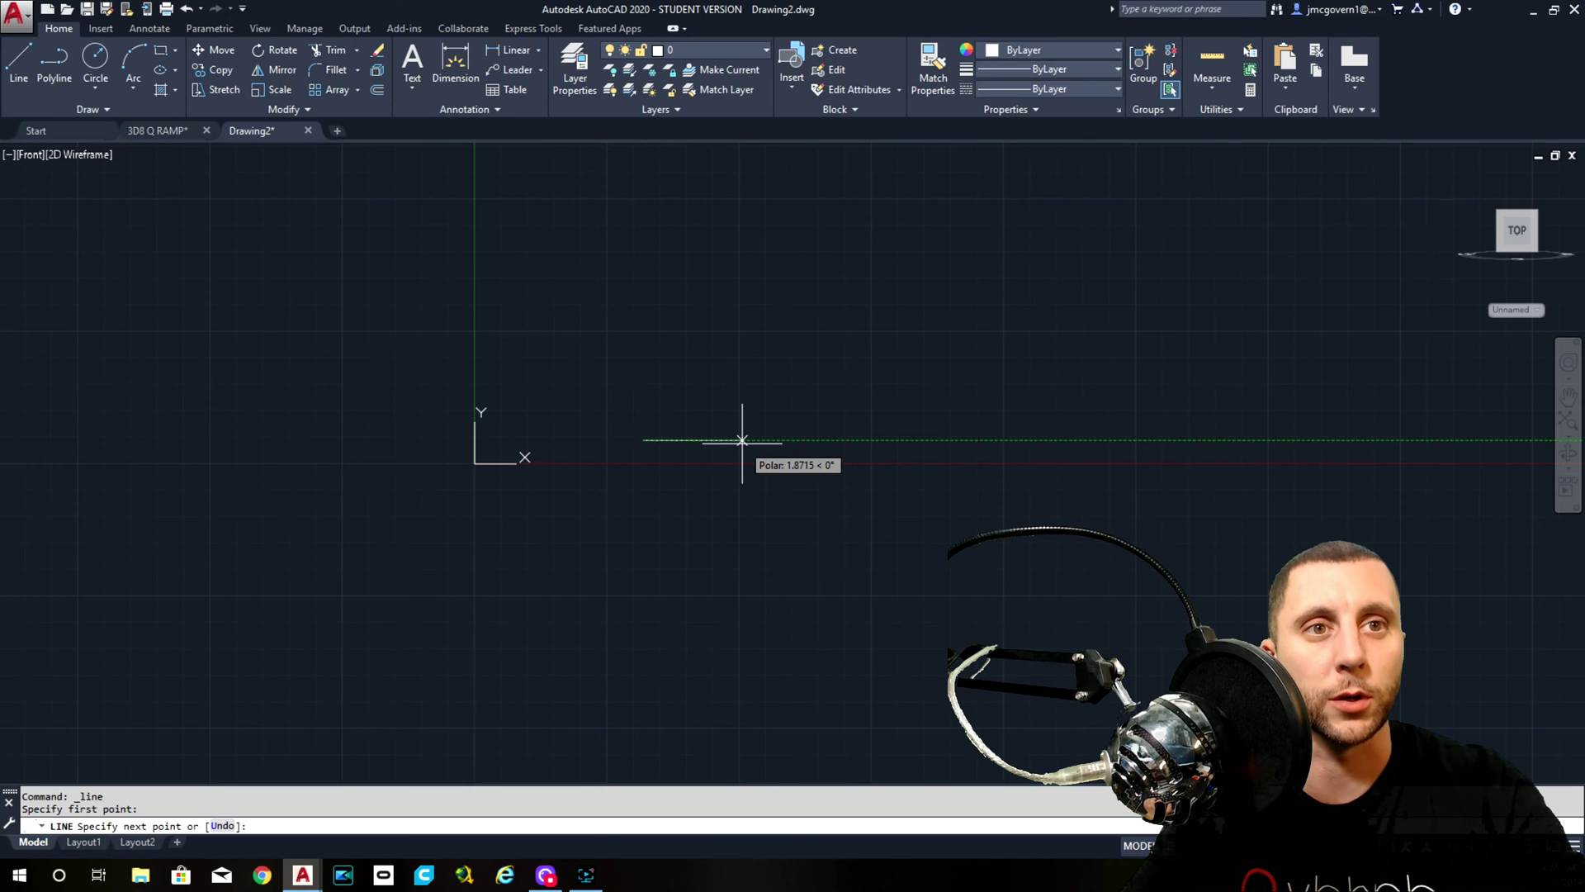
text(6)
key(Return)
key(Escape)
key(Return)
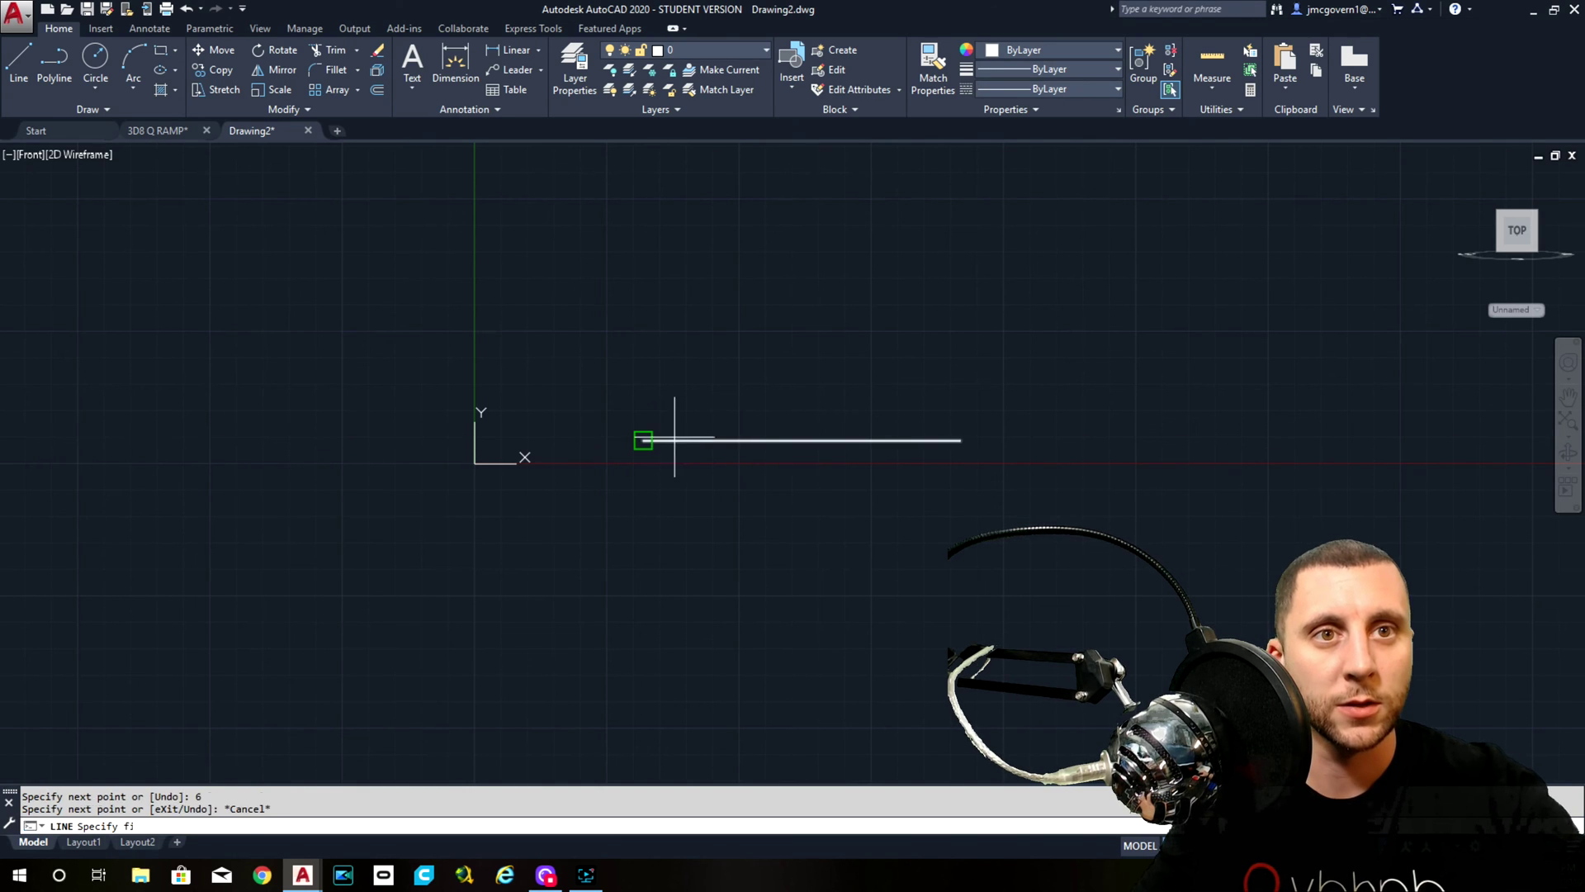
click(643, 439)
click(643, 189)
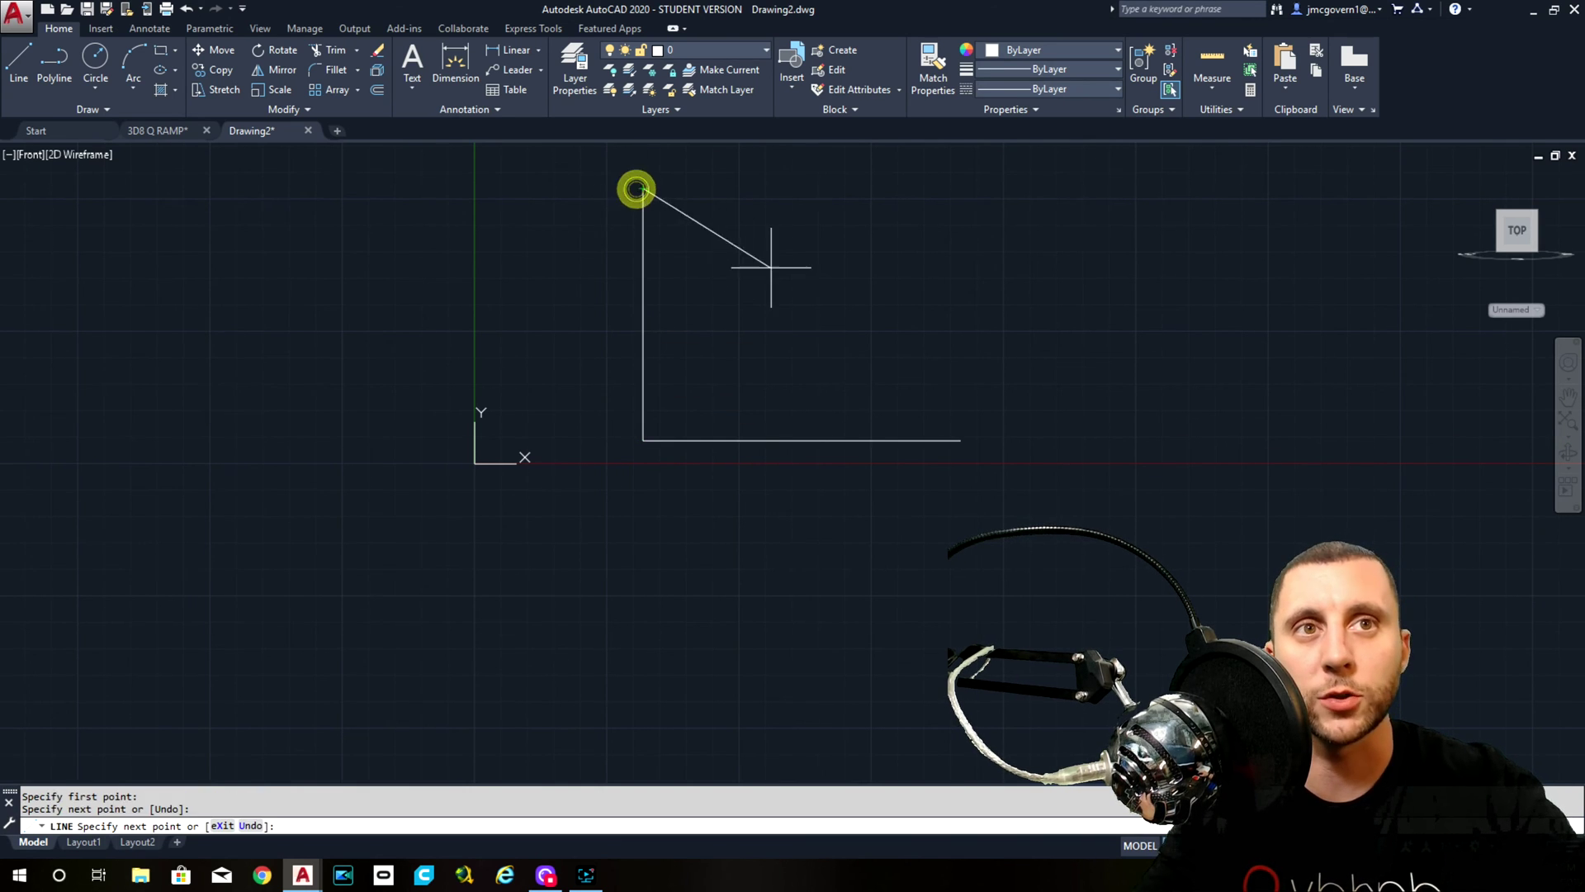
key(Escape)
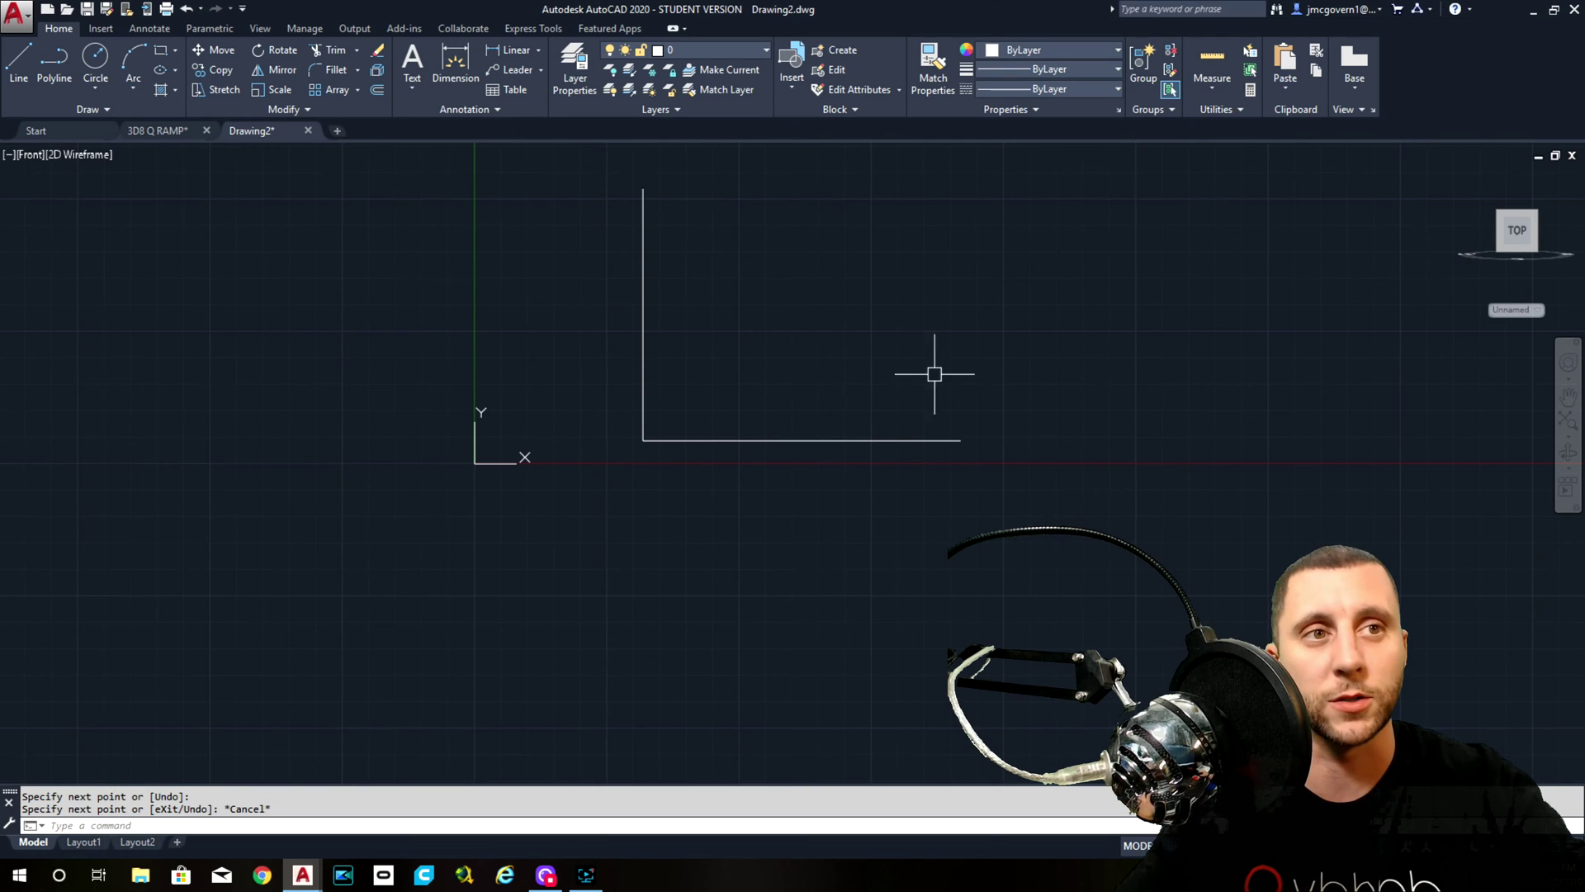
Add a 1-unit vertical edge at the right end and close the top edge back to the upright
click(18, 62)
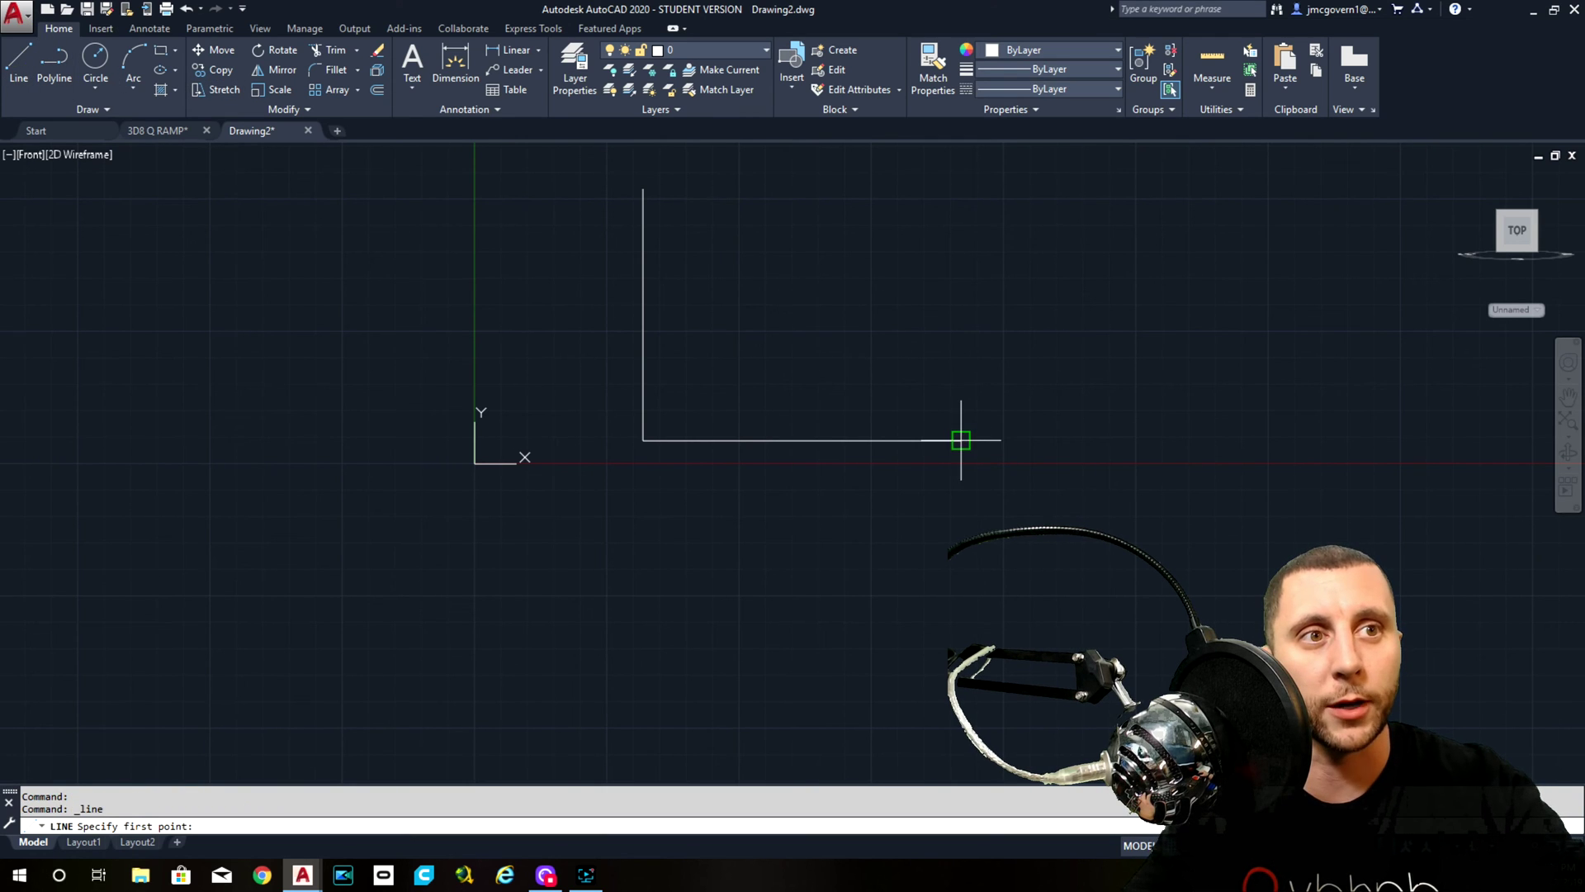
click(961, 439)
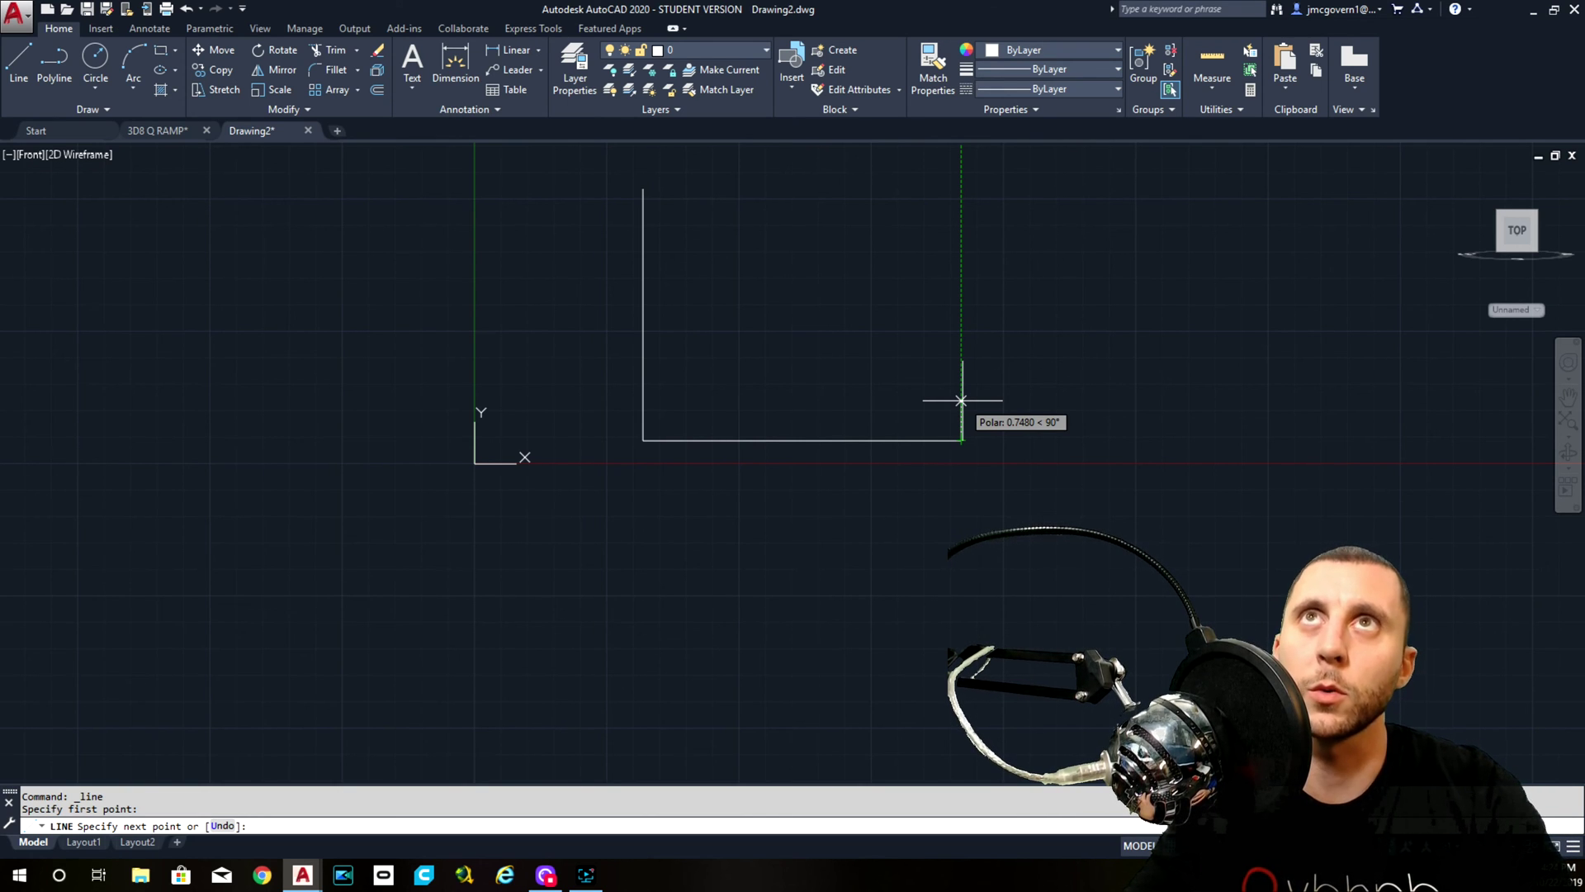
text(1)
key(Return)
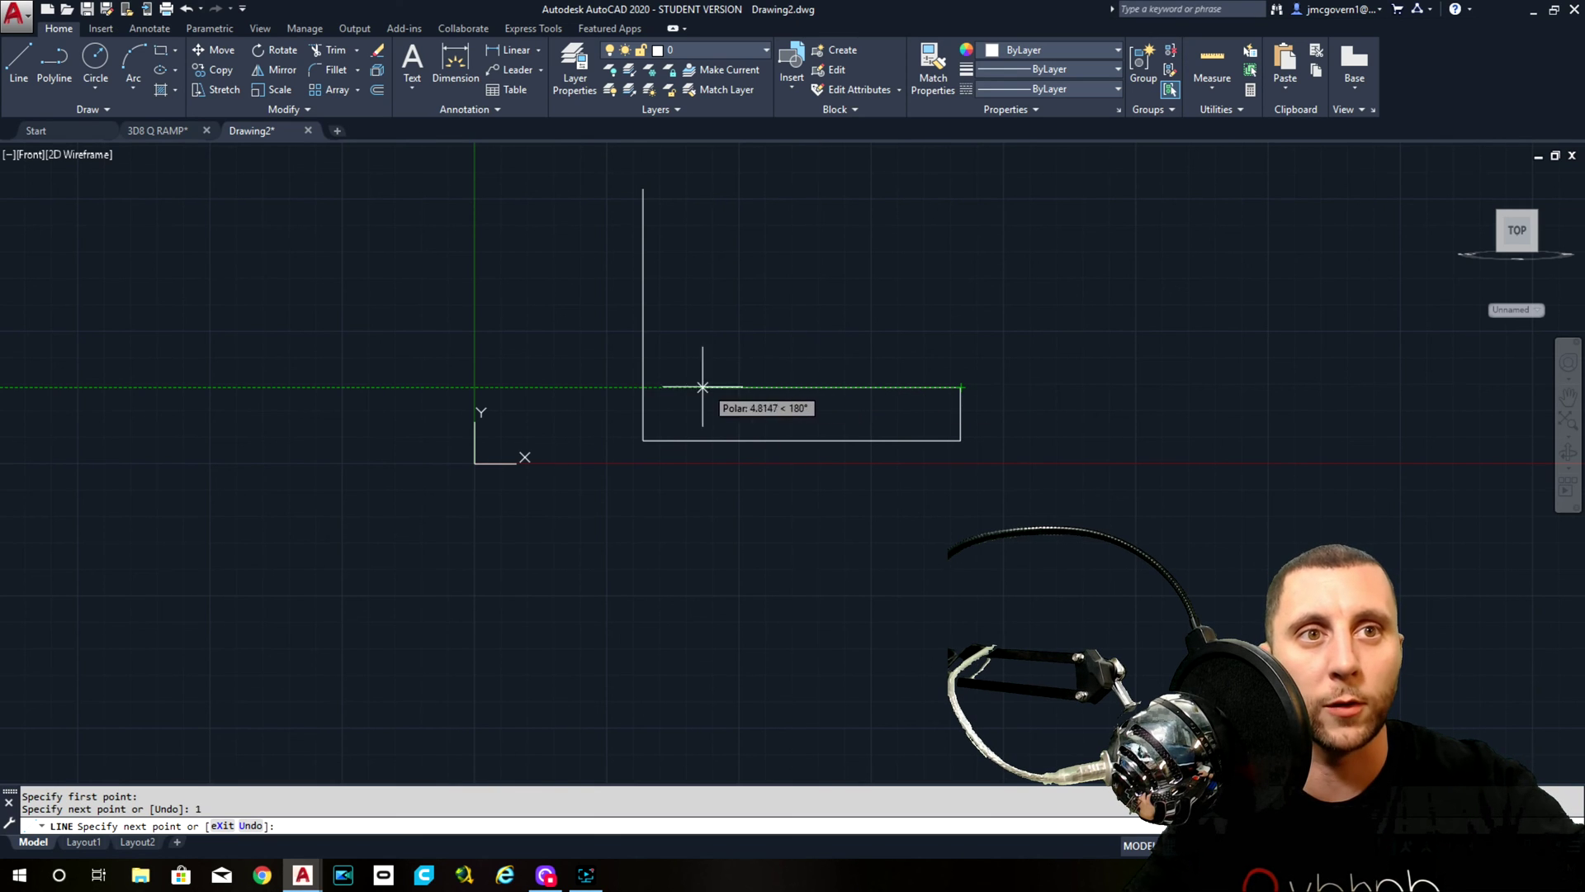
click(643, 386)
key(Escape)
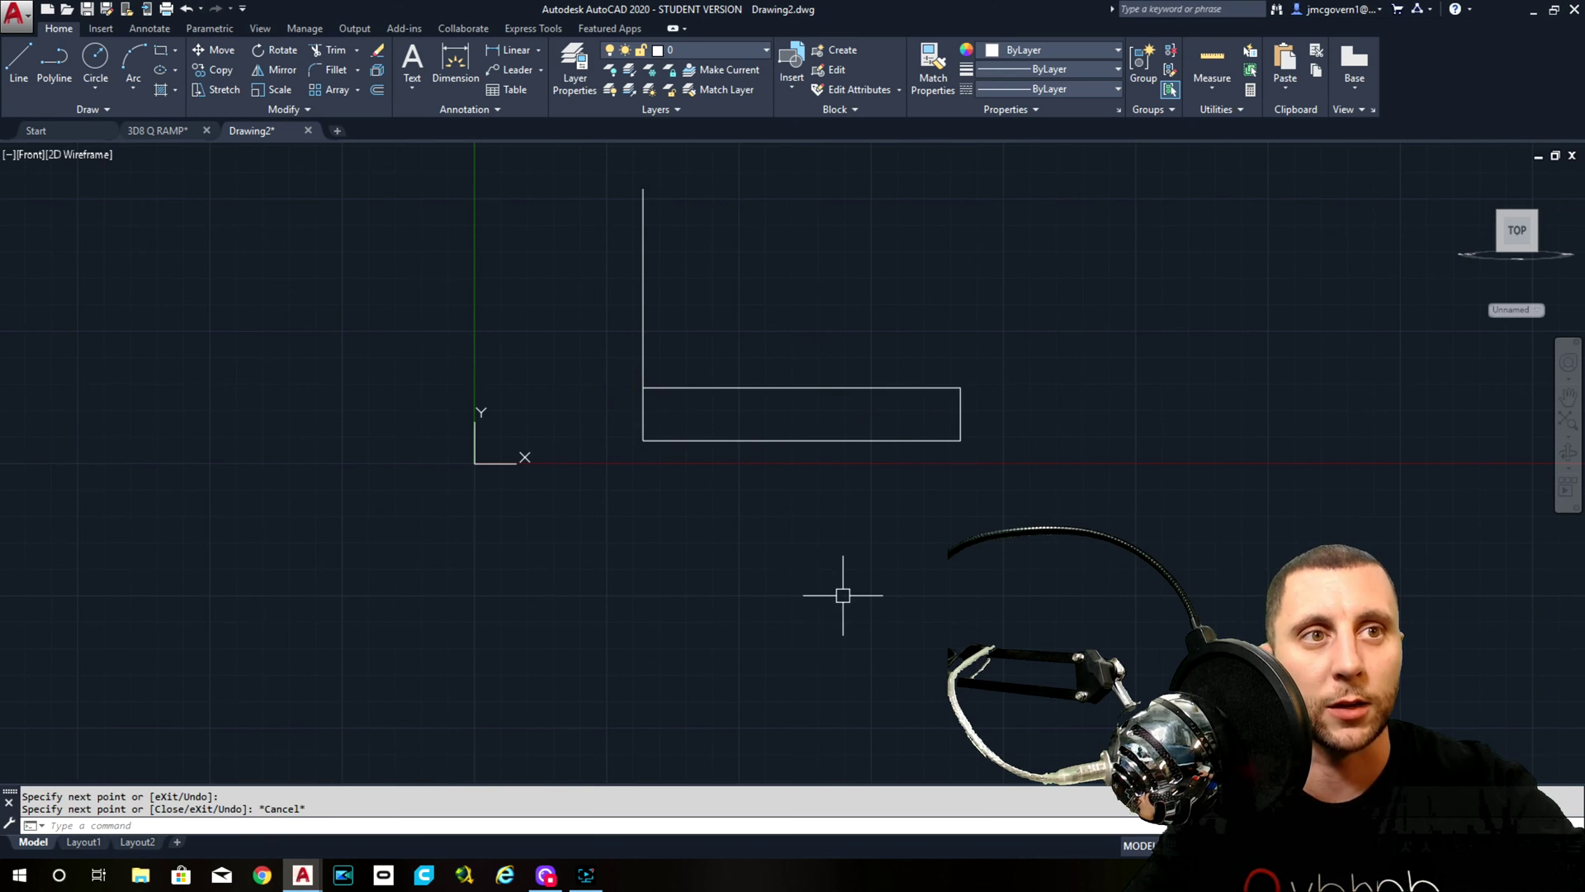
click(377, 90)
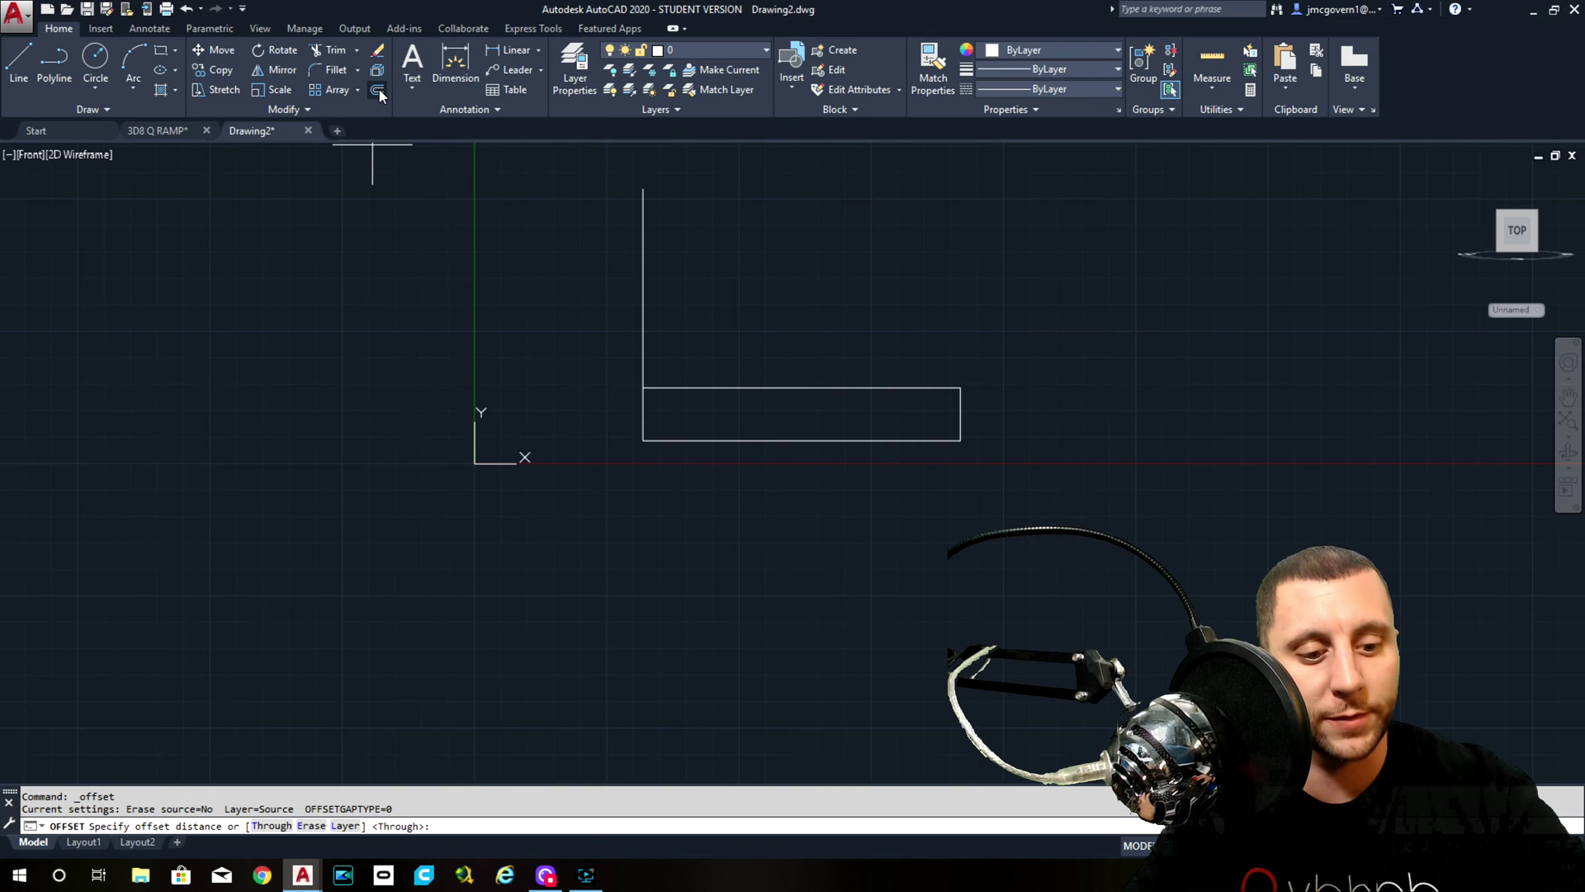
Offset the base's right edge 1/2 inward
text(1/2)
key(Return)
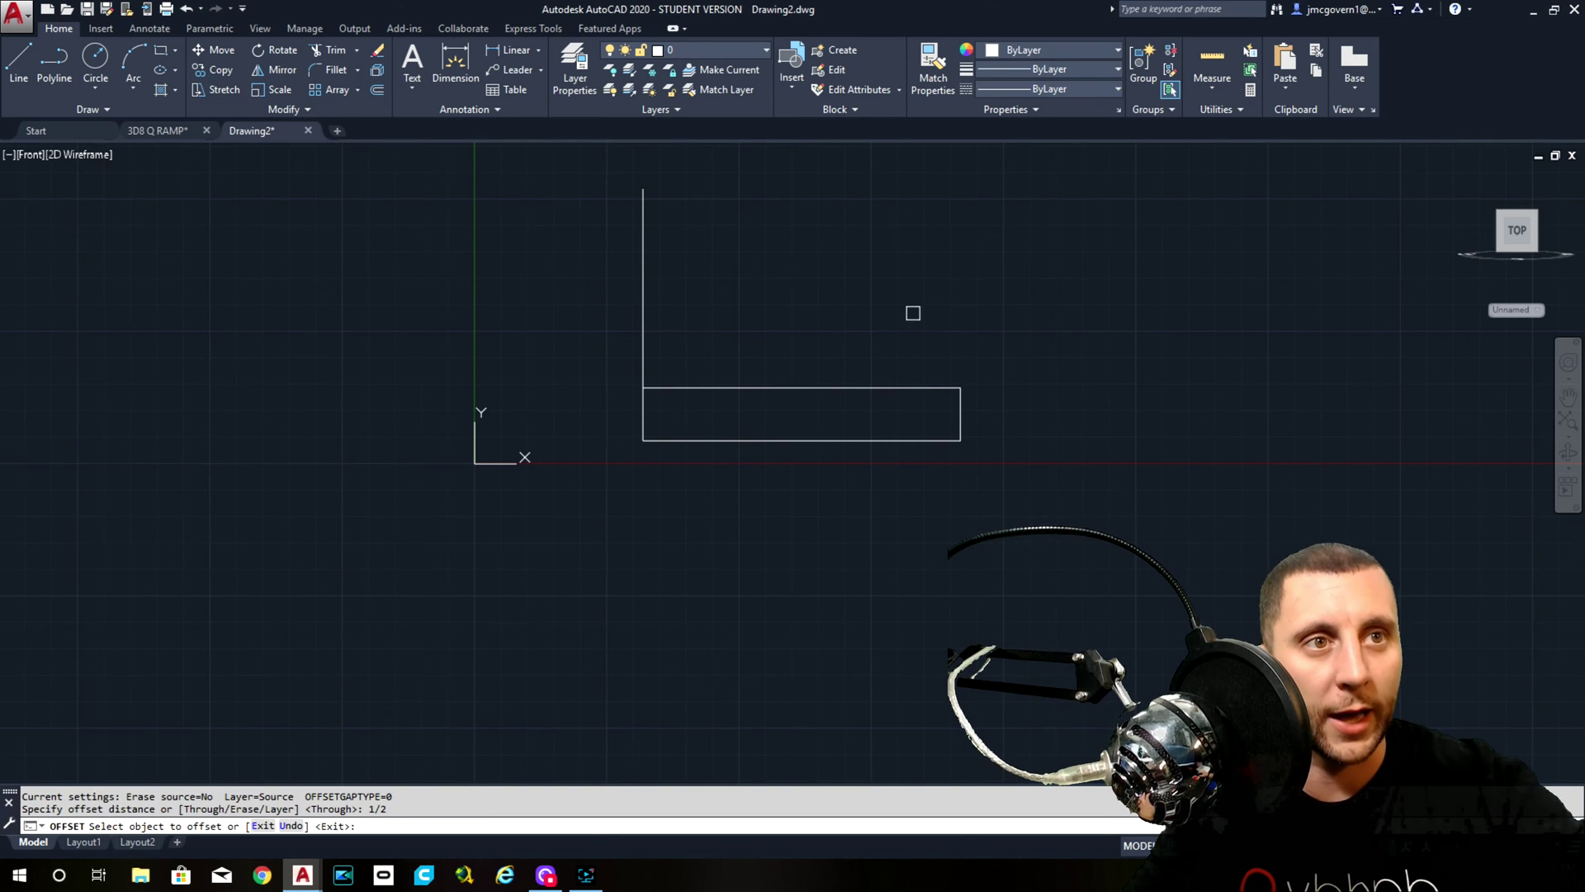
scroll(966, 421, up, 2)
click(960, 421)
click(892, 416)
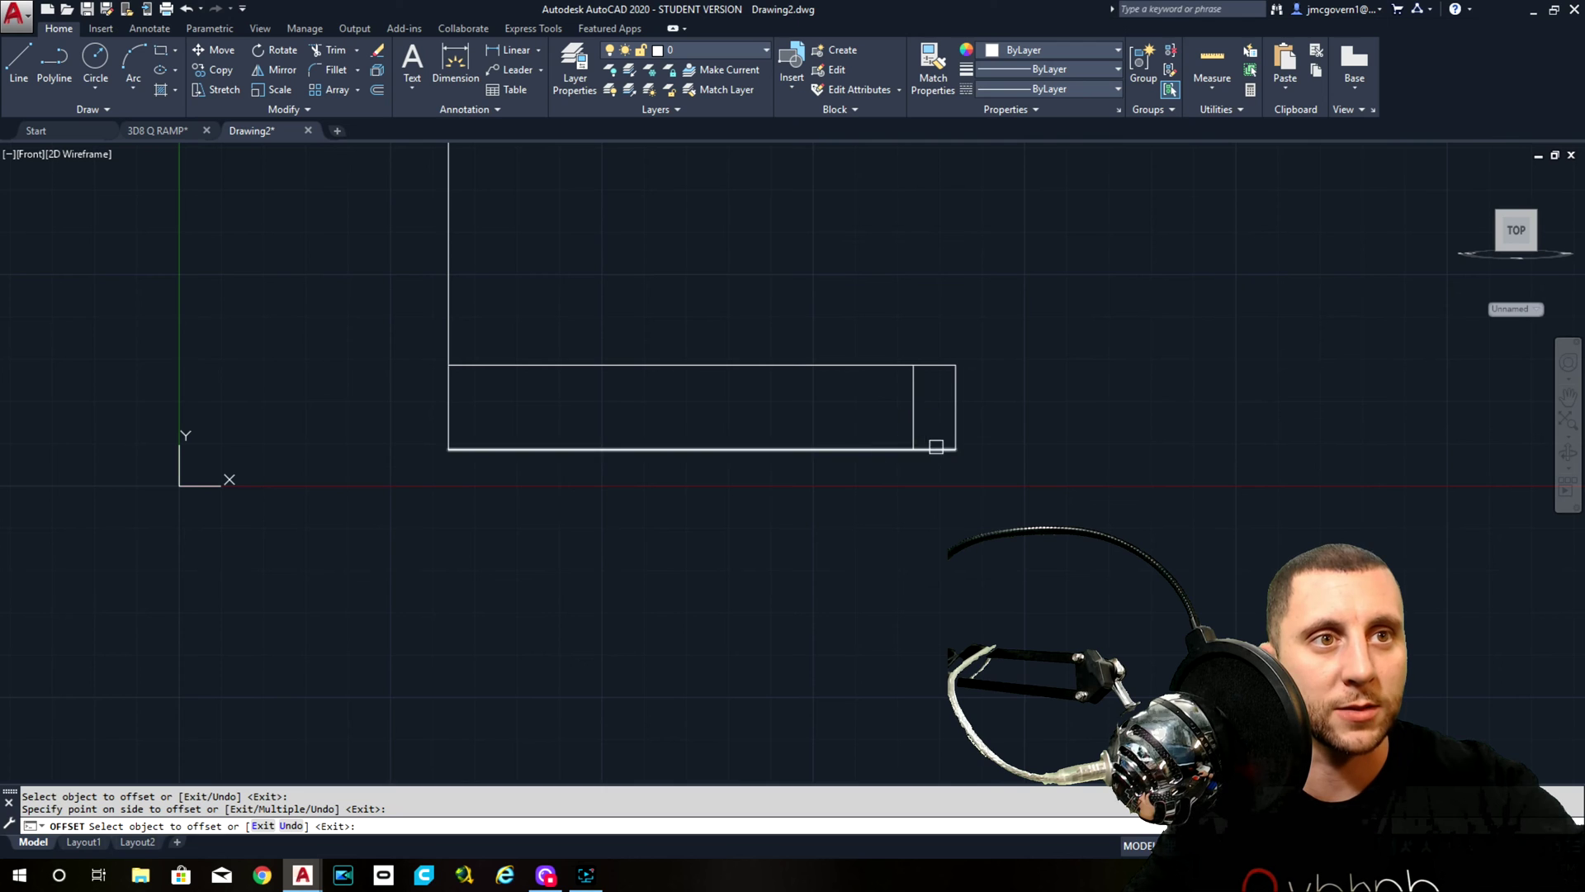
click(188, 132)
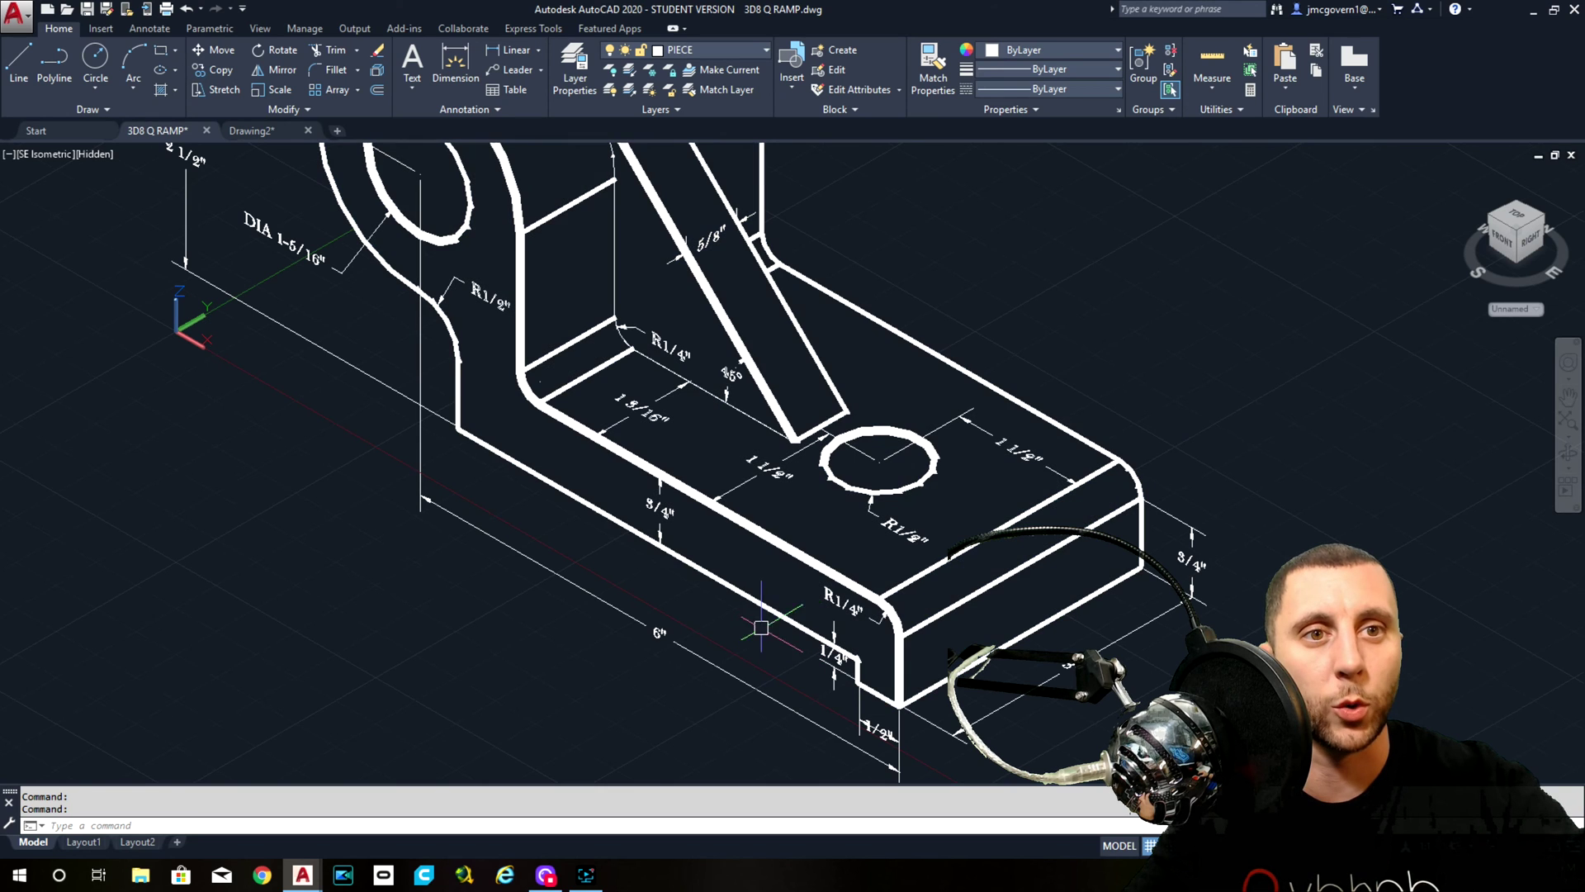
click(252, 130)
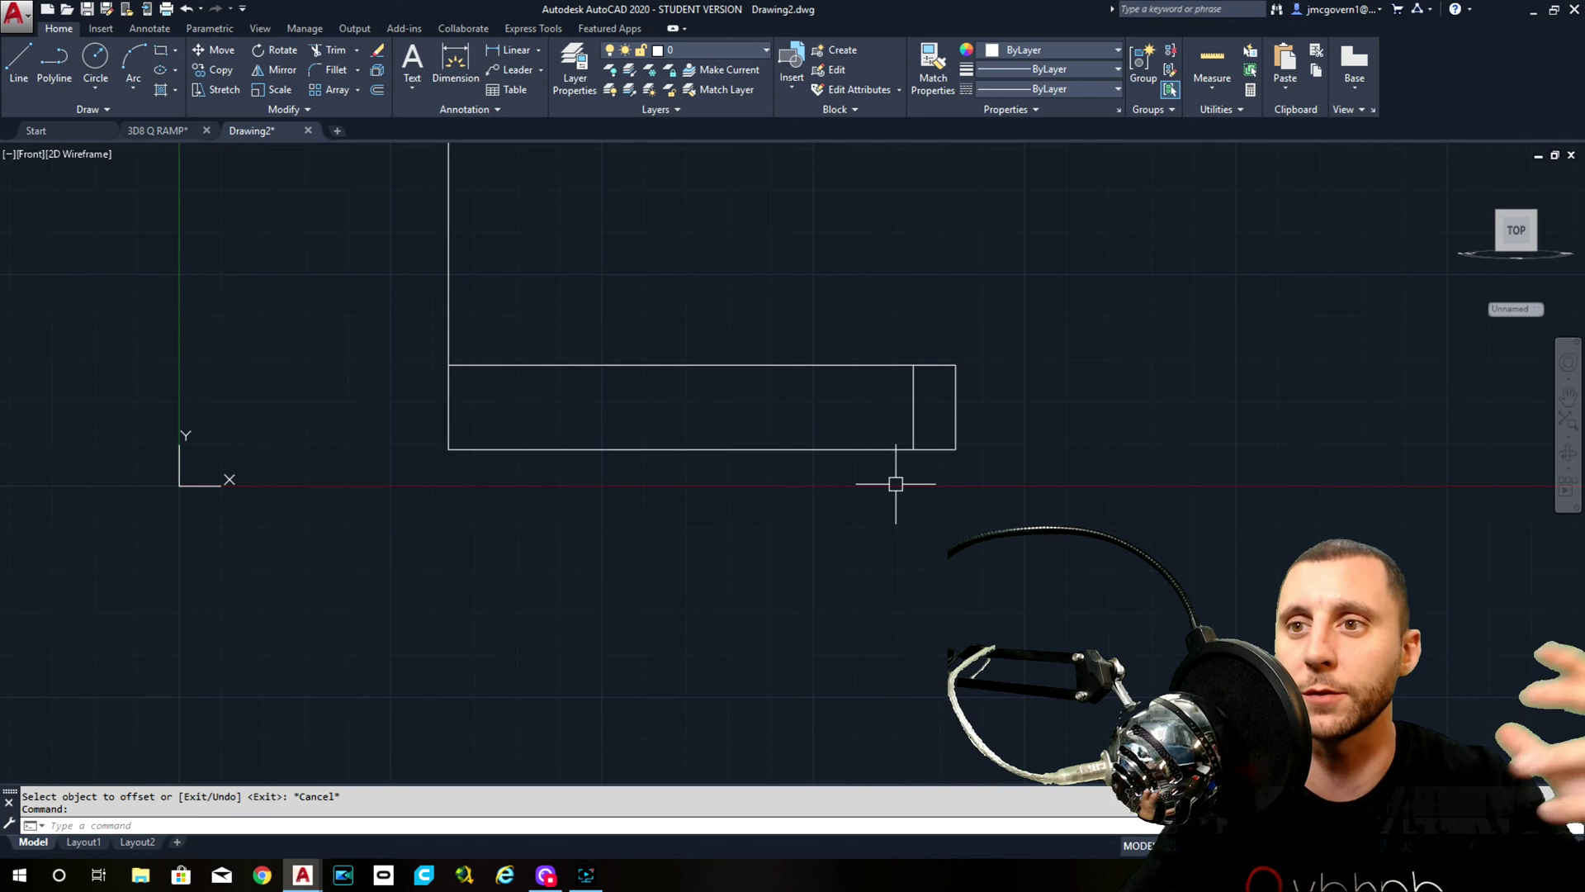
Offset the base's bottom edge 1/4 upward
click(376, 91)
text(1/4)
key(Return)
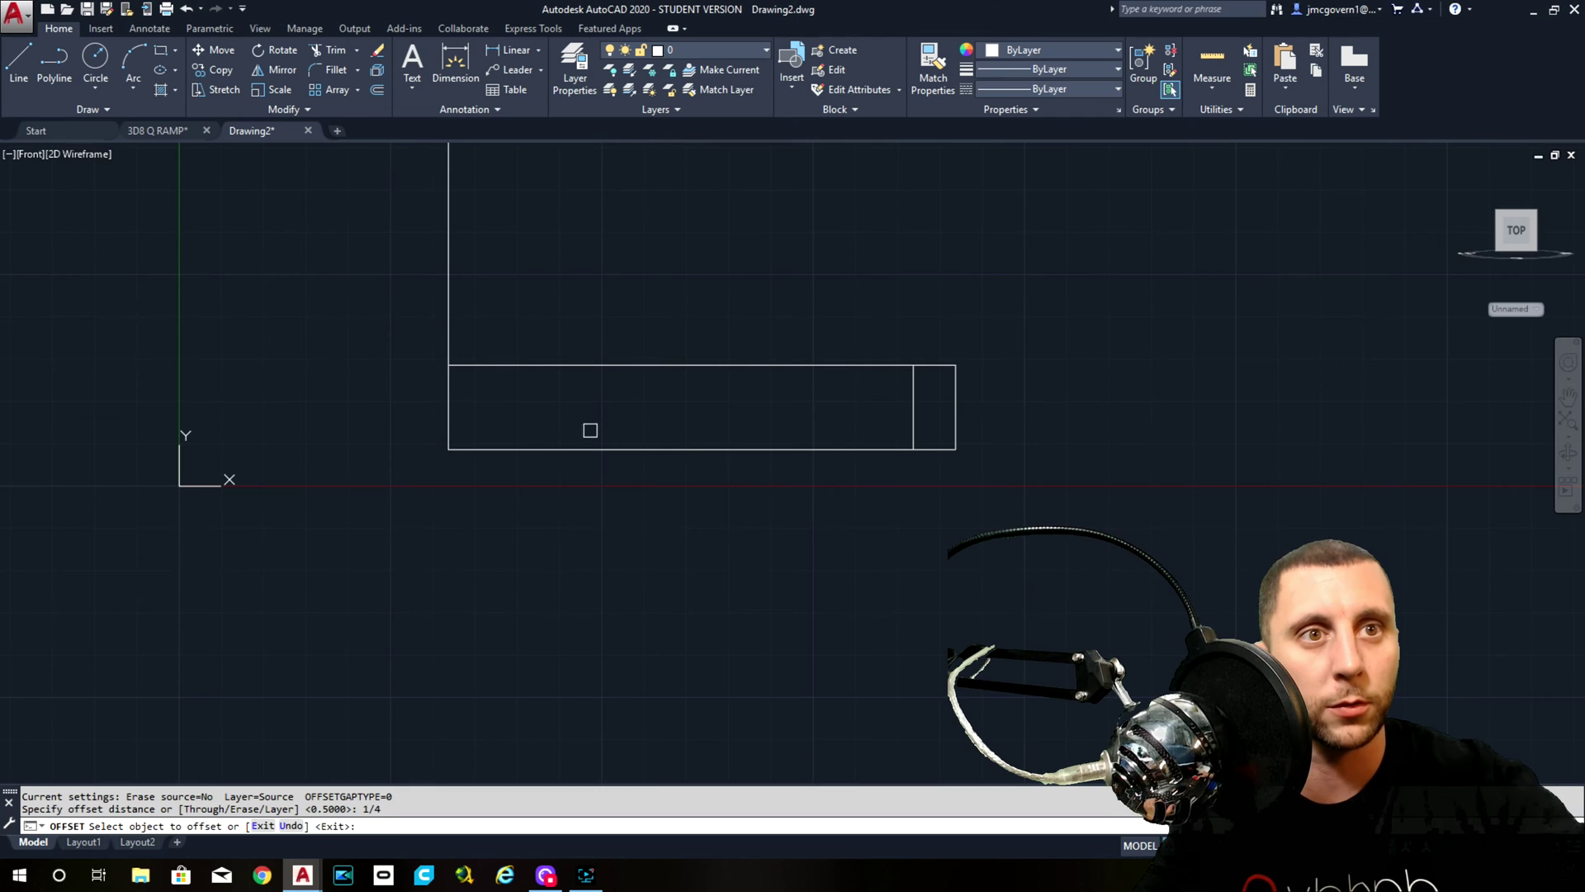
click(796, 449)
click(796, 407)
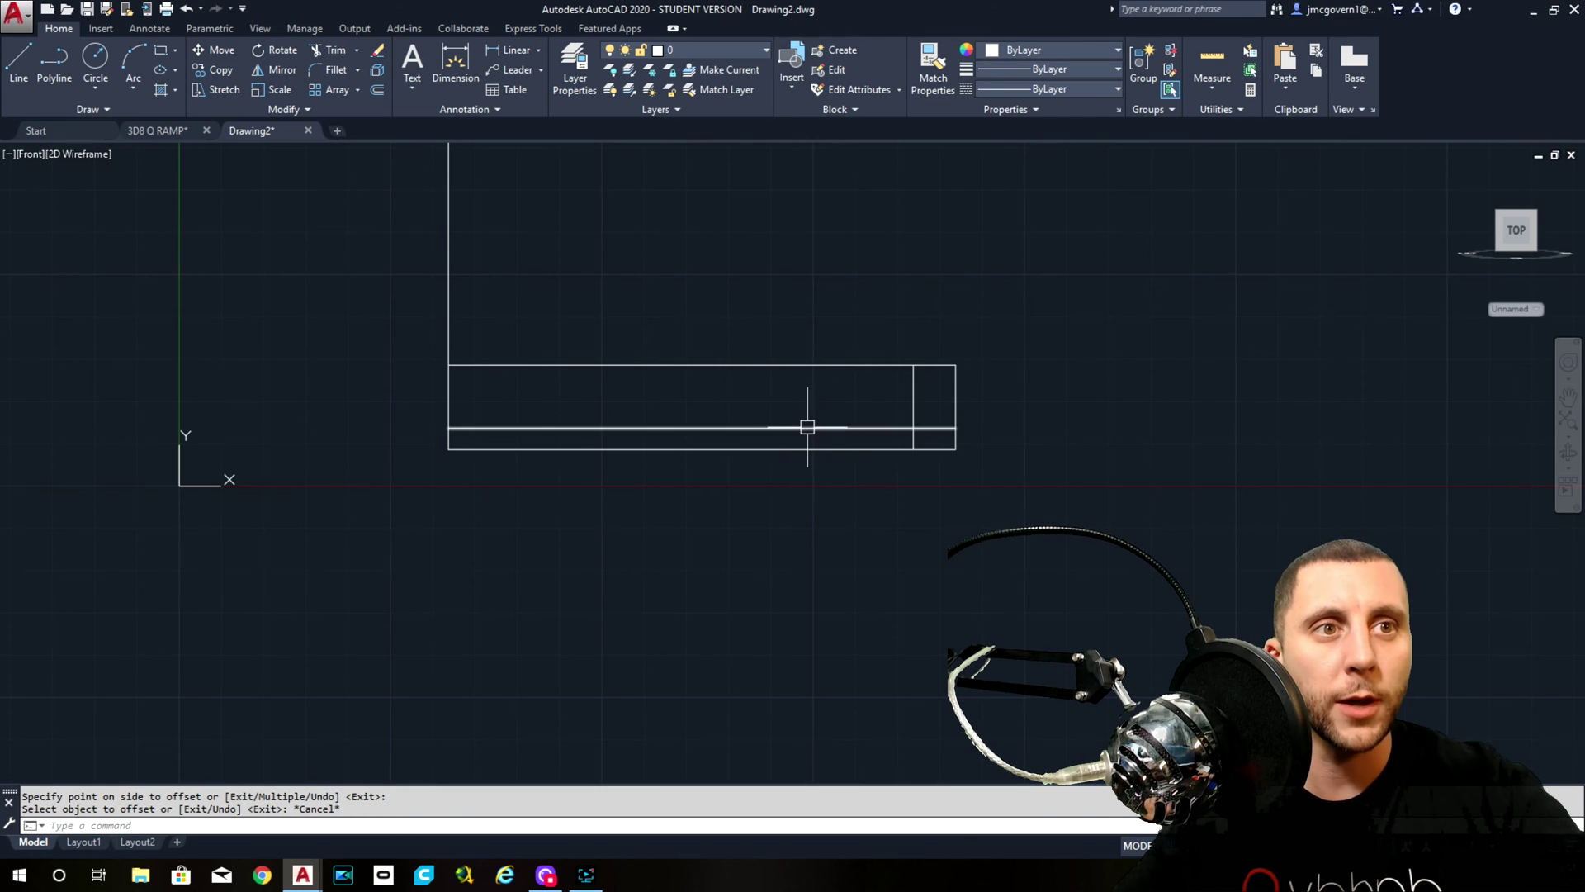
key(Escape)
Trim the extra bottom-edge piece and inner stub to form the stepped foot at the right end
text(tr)
key(Return)
key(Return)
click(446, 442)
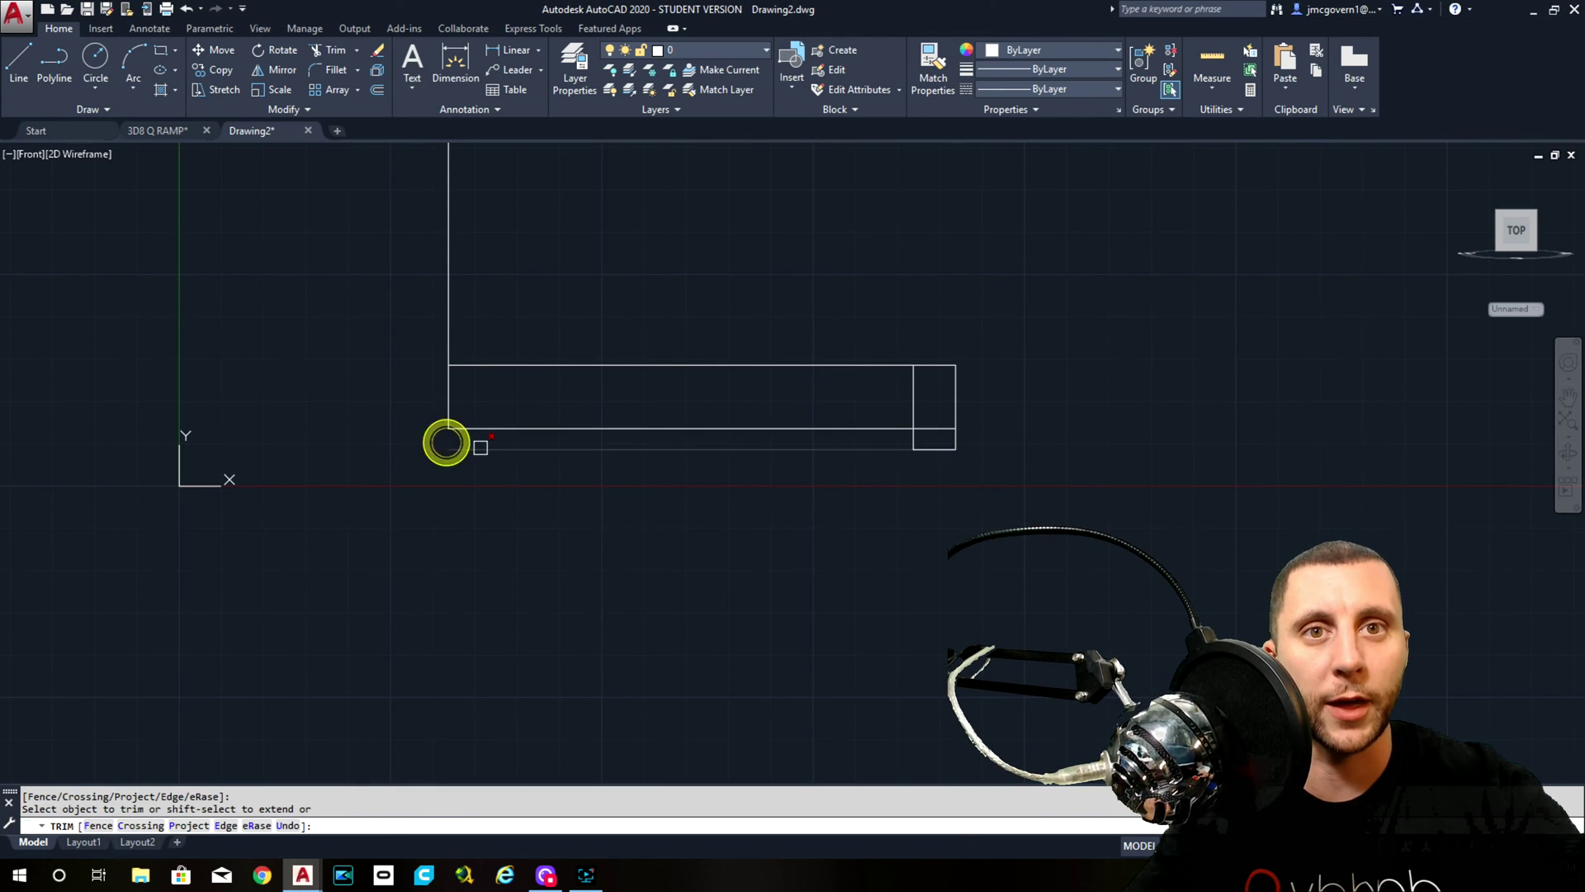
click(481, 447)
click(912, 400)
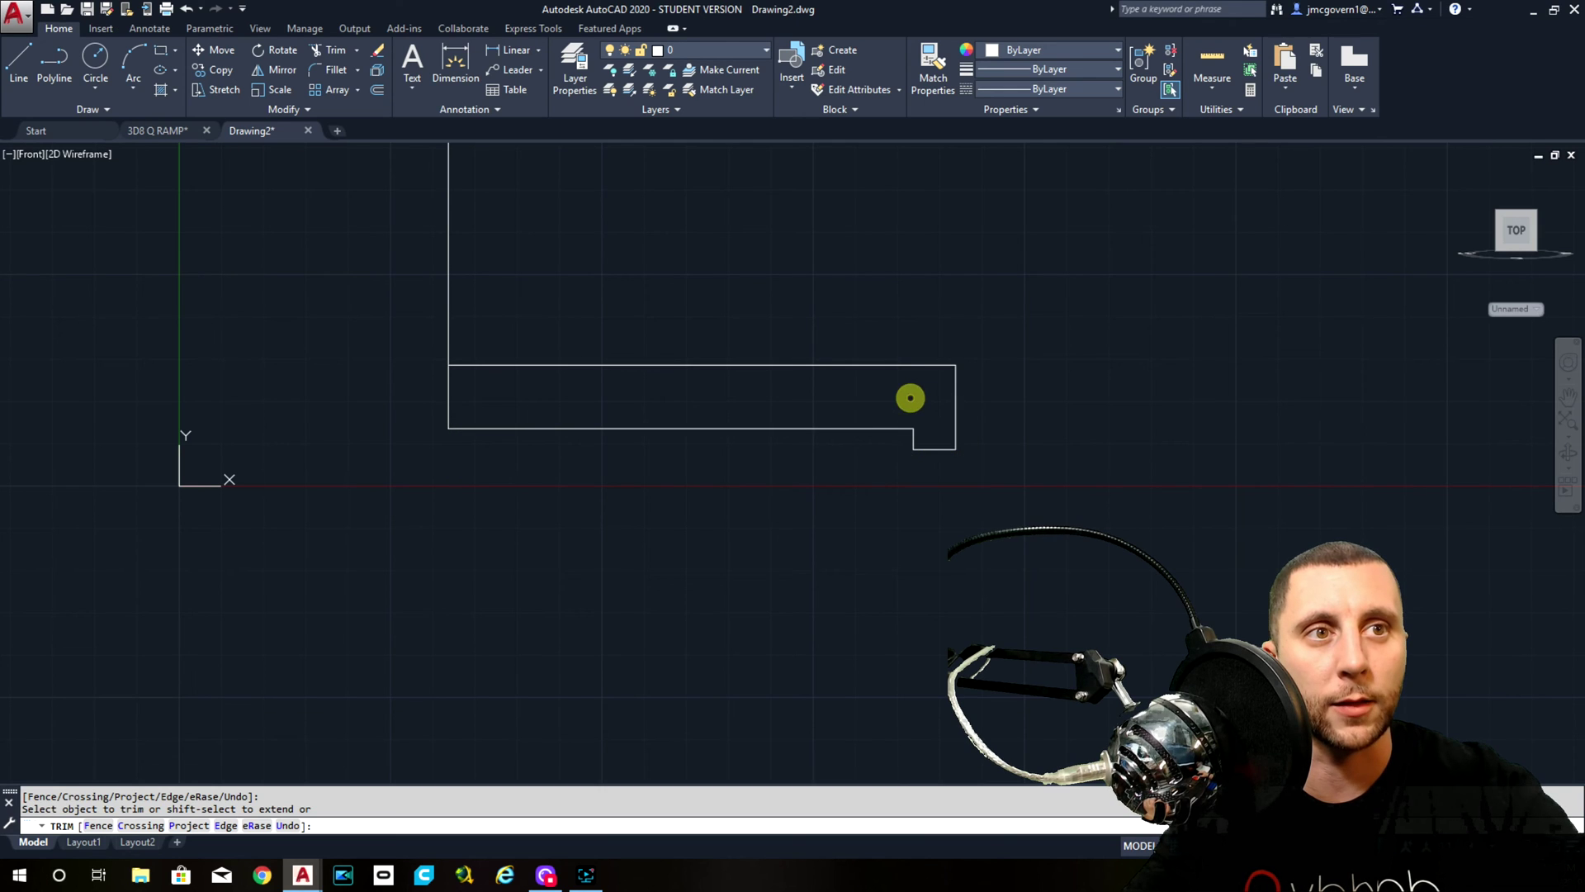
key(Escape)
middle_drag(1177, 498, 1158, 604)
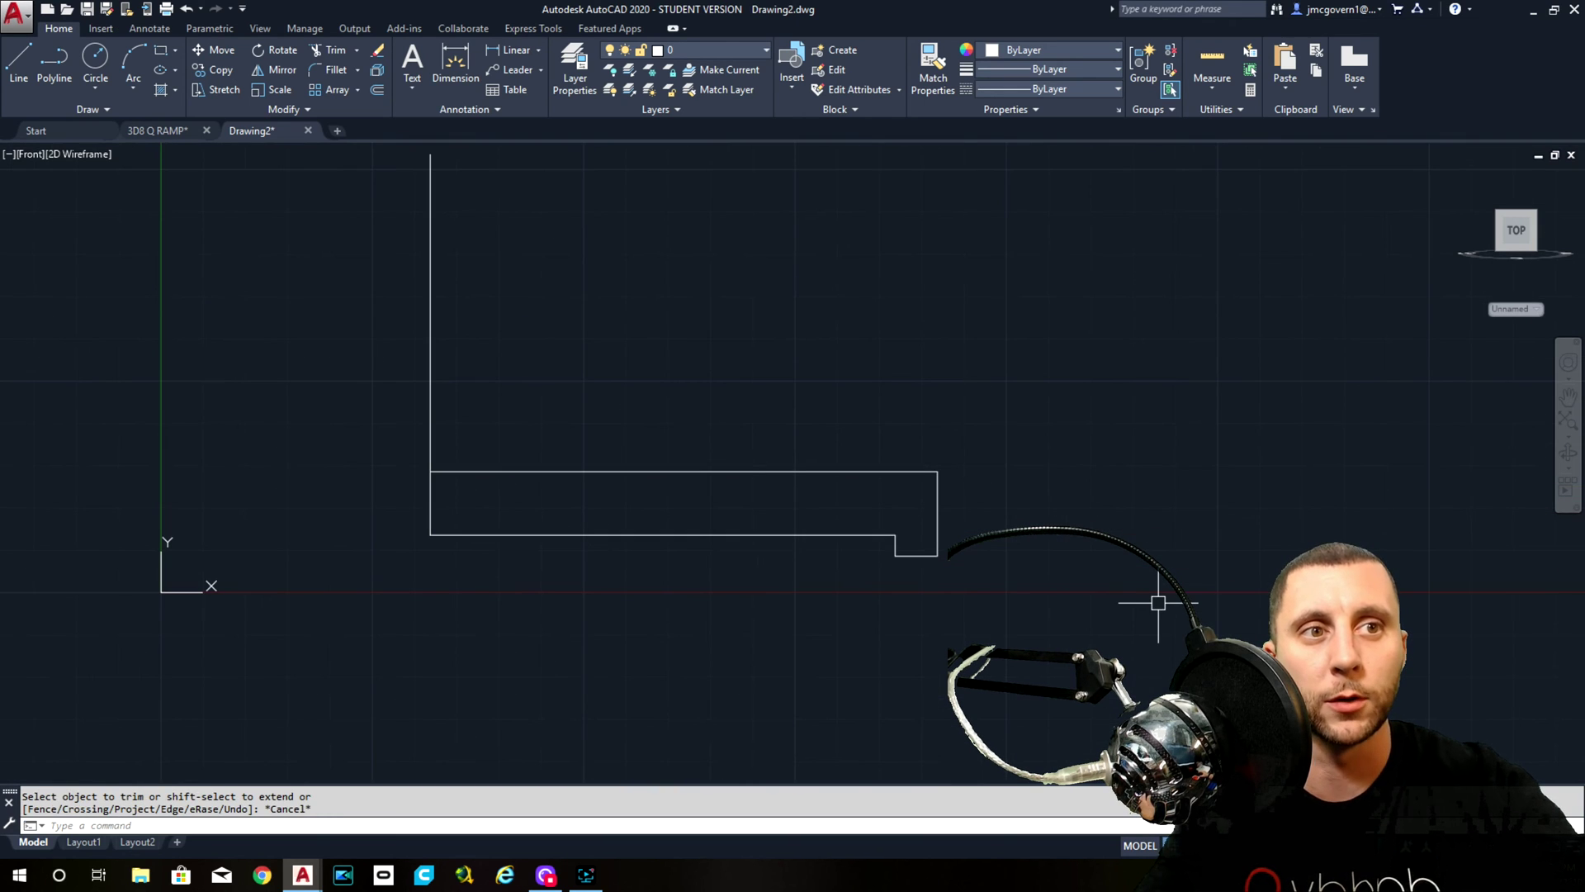
Fillet the base's upper right corner with a 1/4 radius and bring up the 3D8 Q RAMP drawing
text(fillet)
key(Return)
text(r)
key(Return)
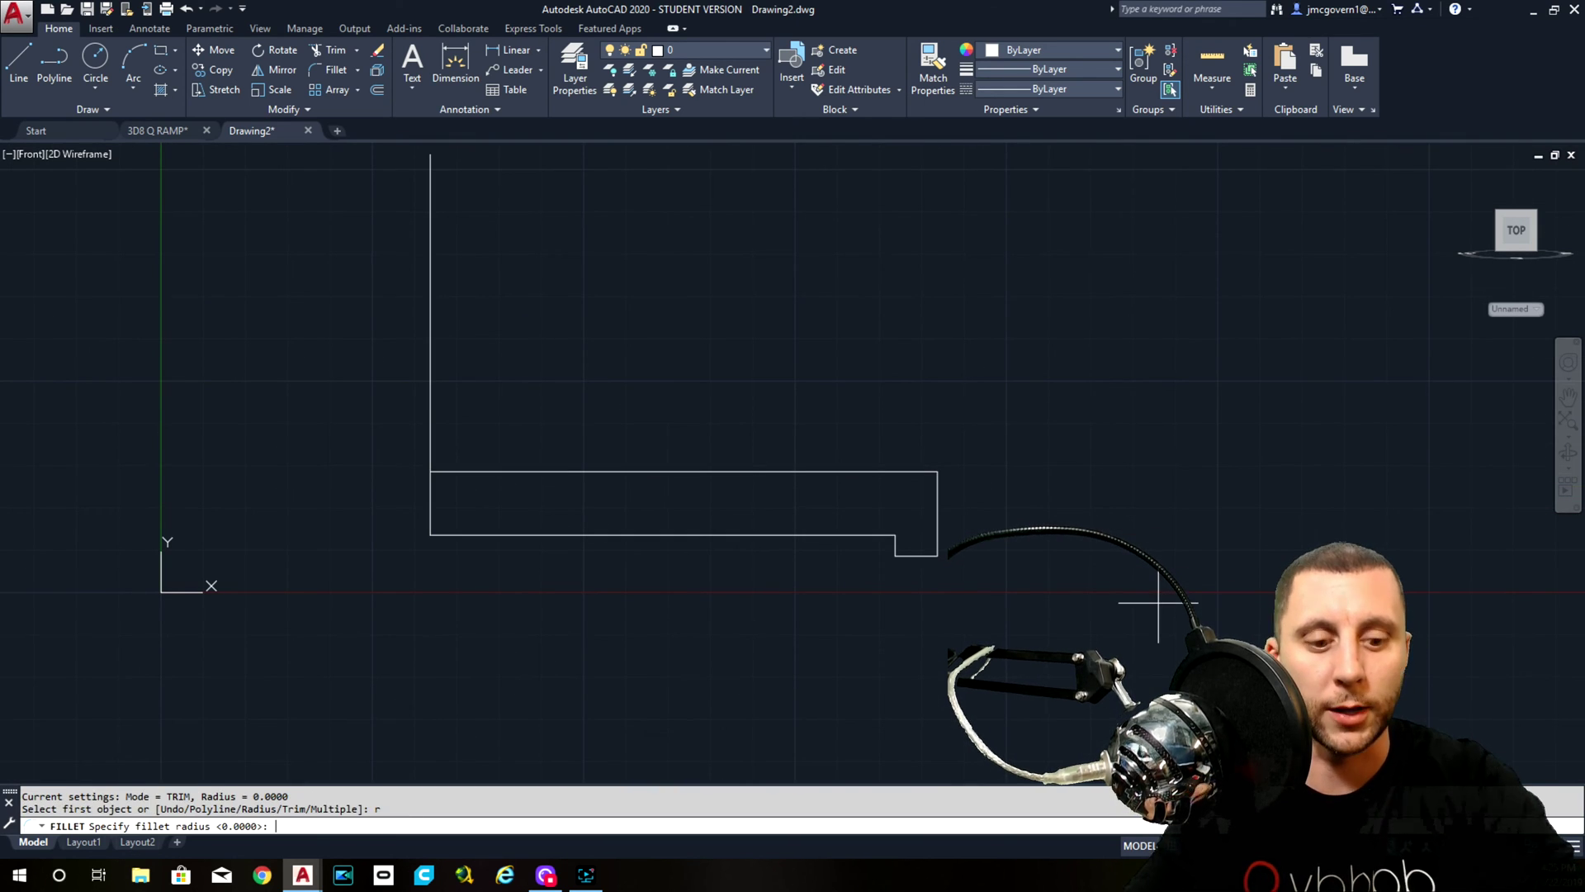
text(1/4)
key(Return)
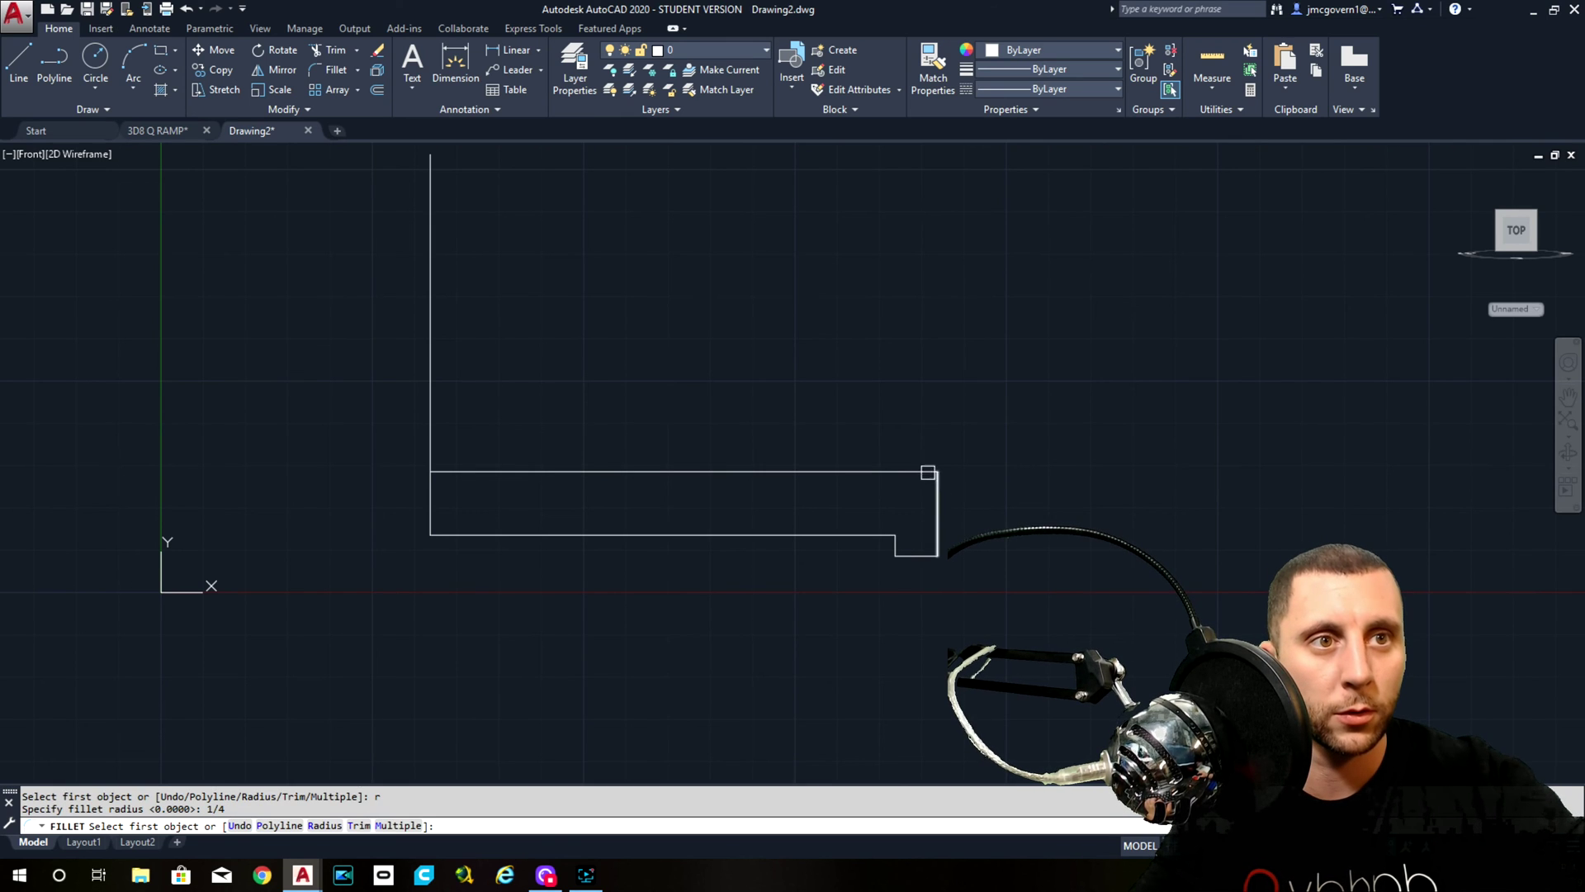
click(928, 473)
click(938, 494)
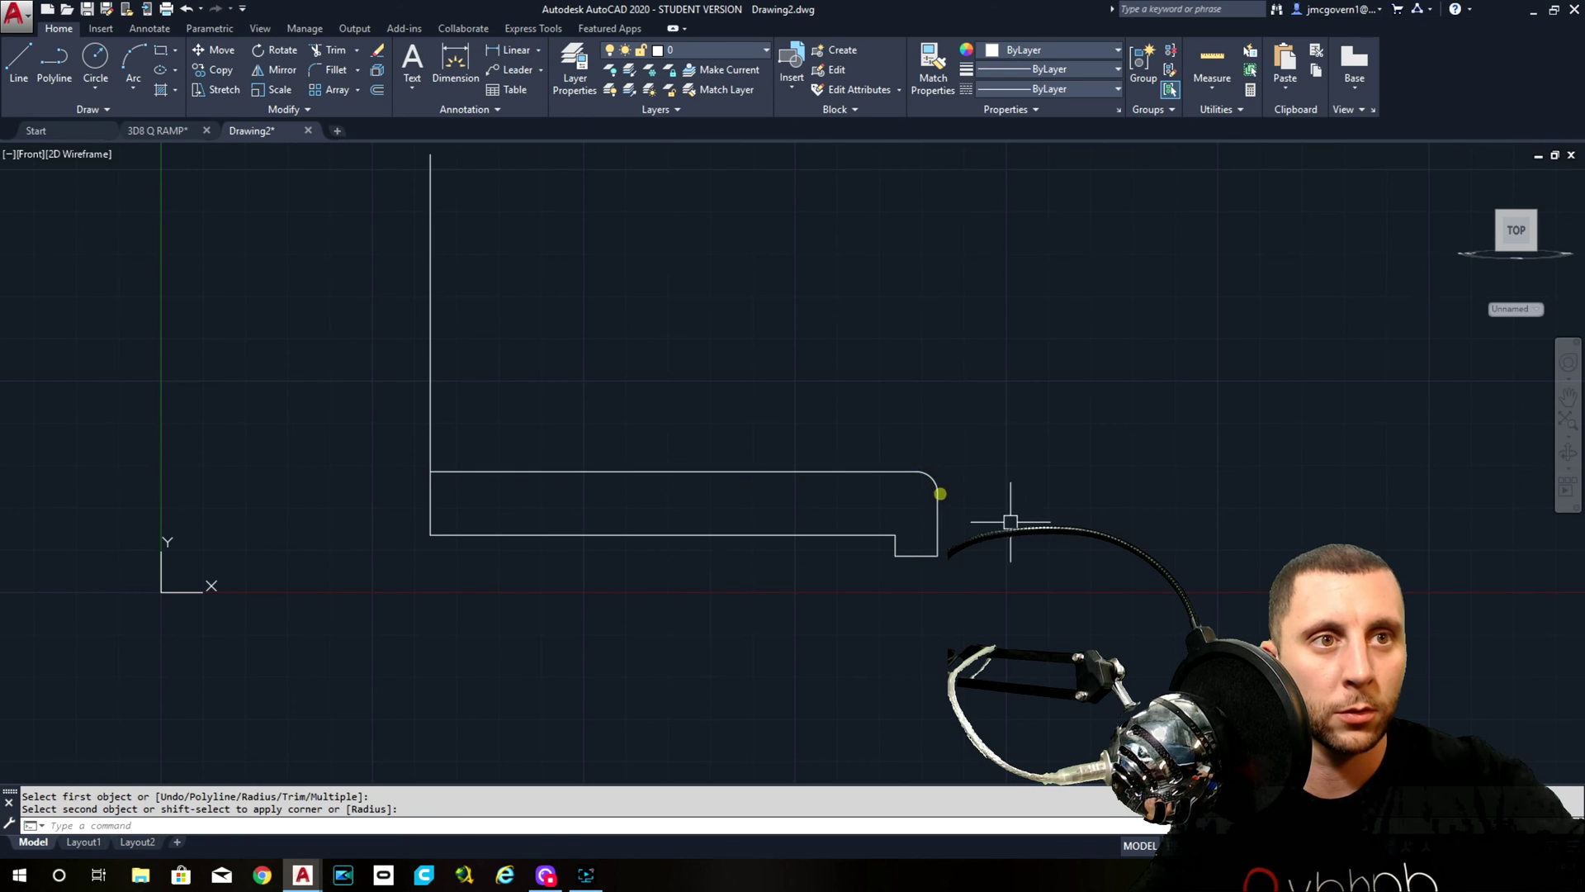
click(165, 130)
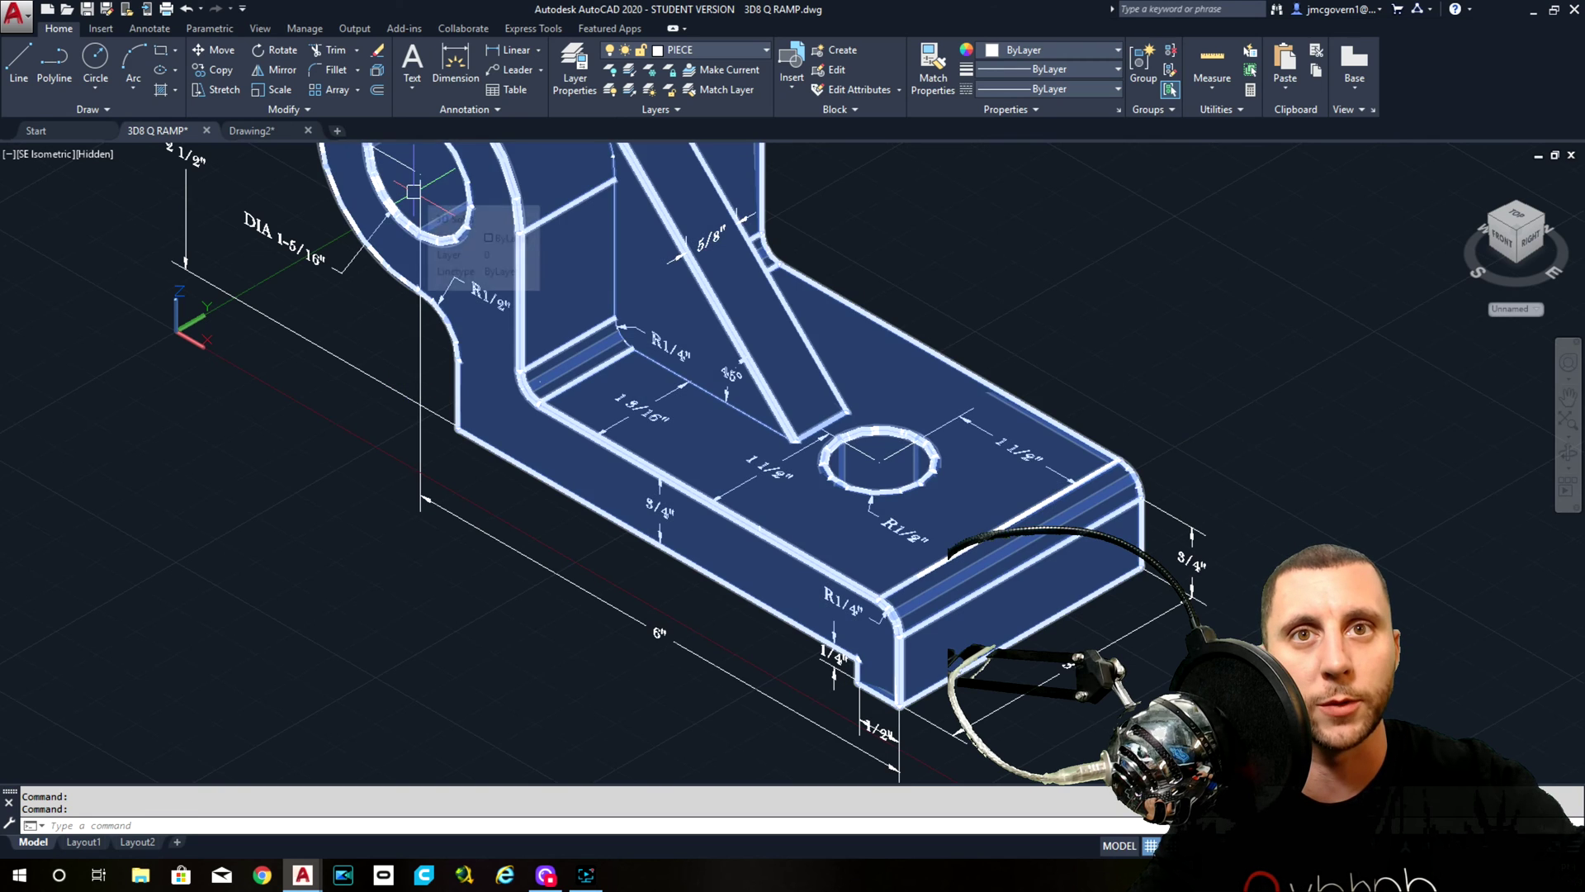
Pan the 3D8 Q RAMP view to inspect the upright and its hole, then go back to Drawing2
middle_drag(454, 237, 611, 394)
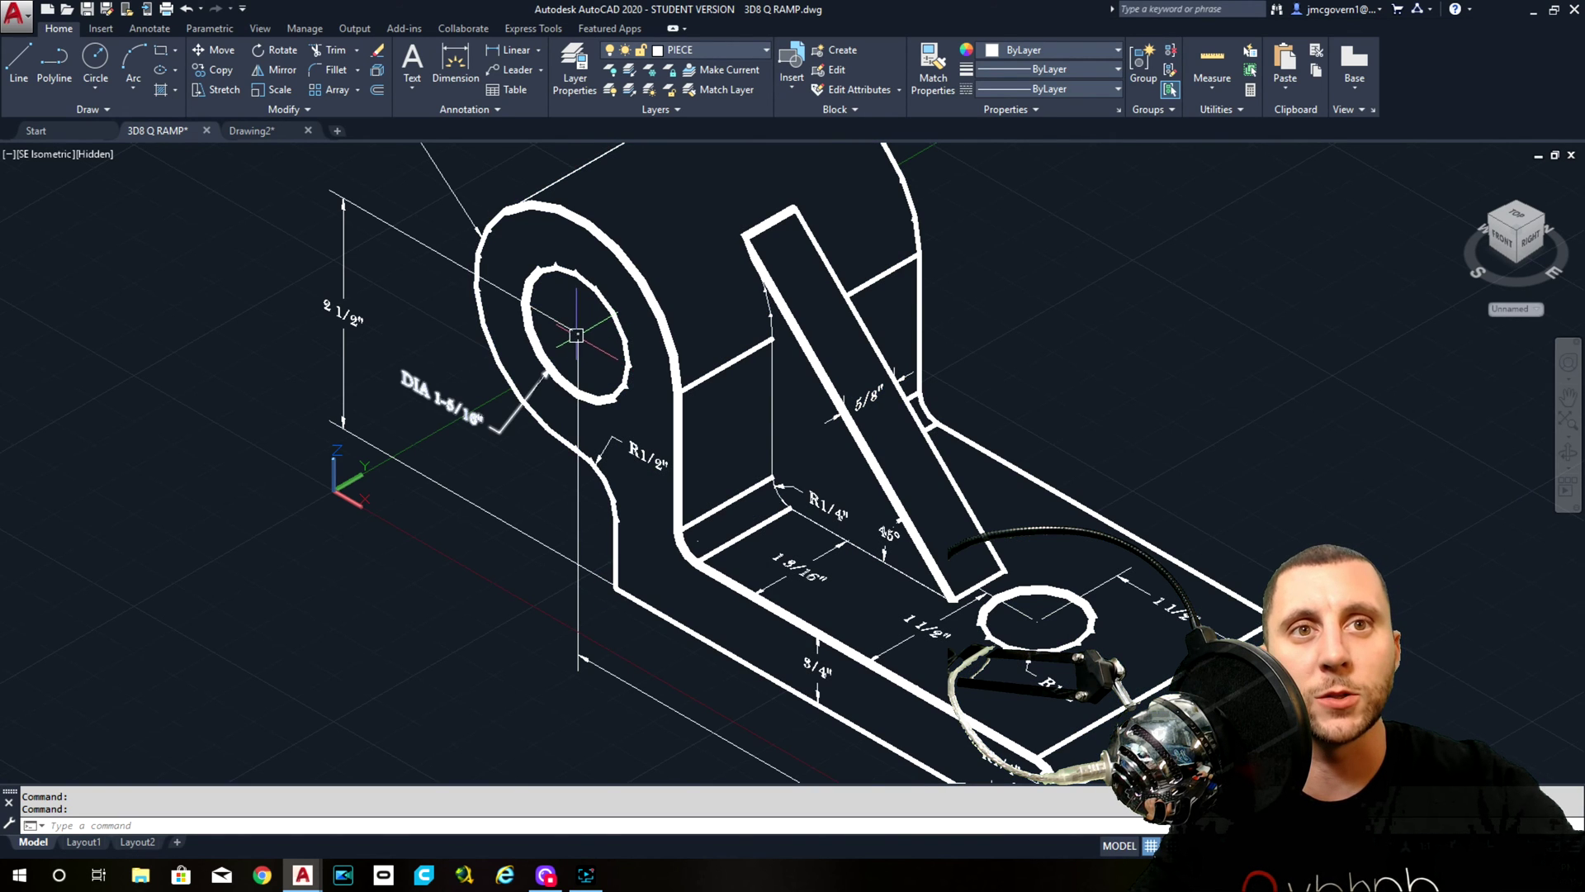
click(252, 130)
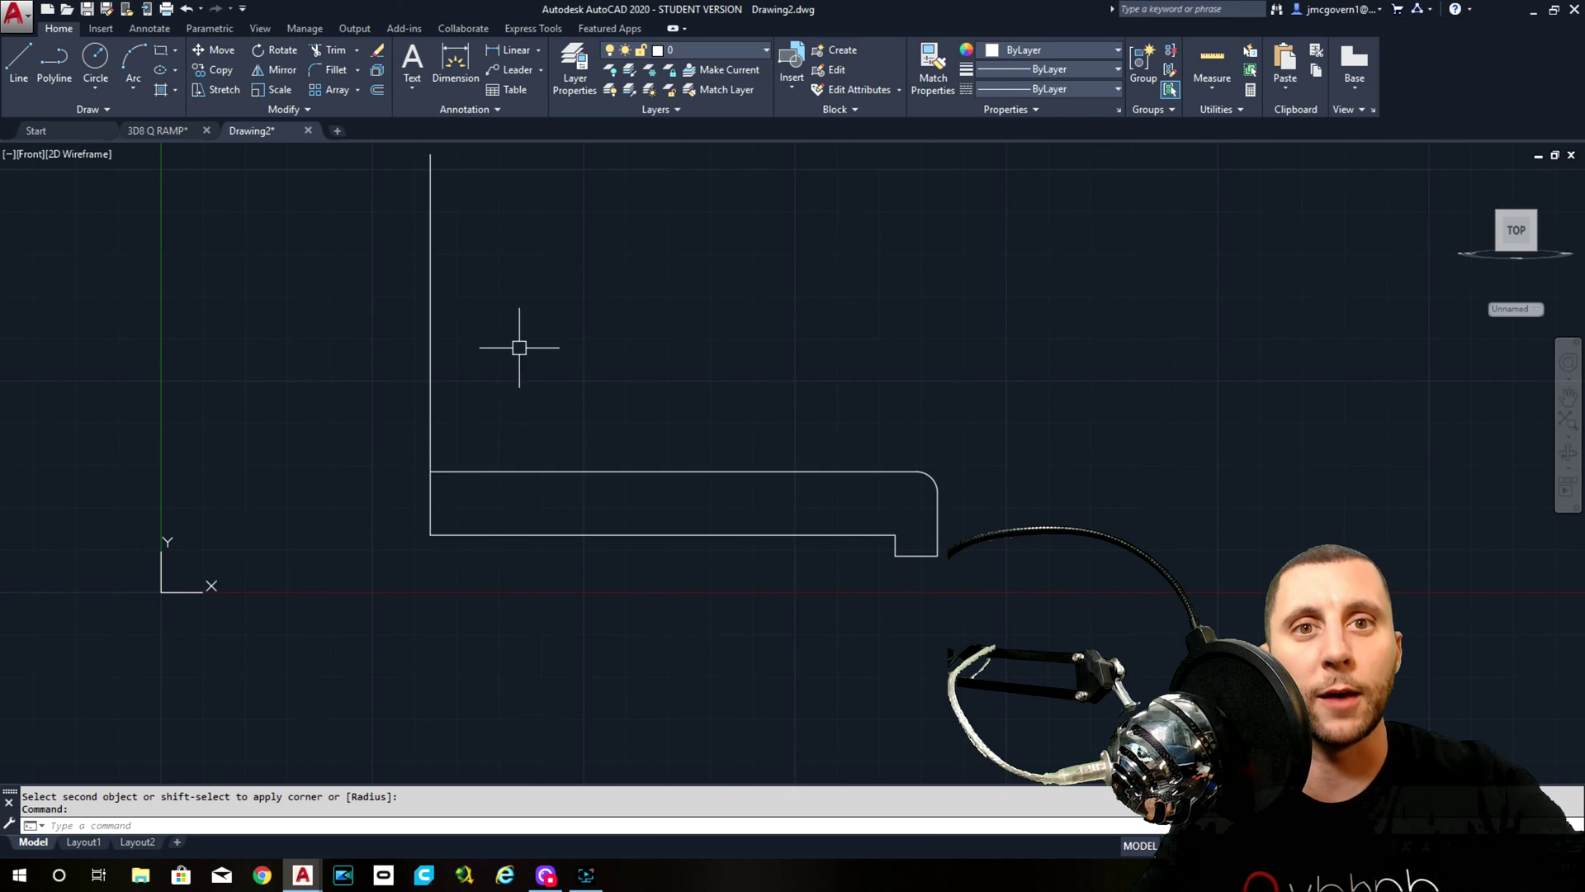
Offset the base's bottom edge 2.5 upward across the upright, checking the reference upright's top
click(378, 89)
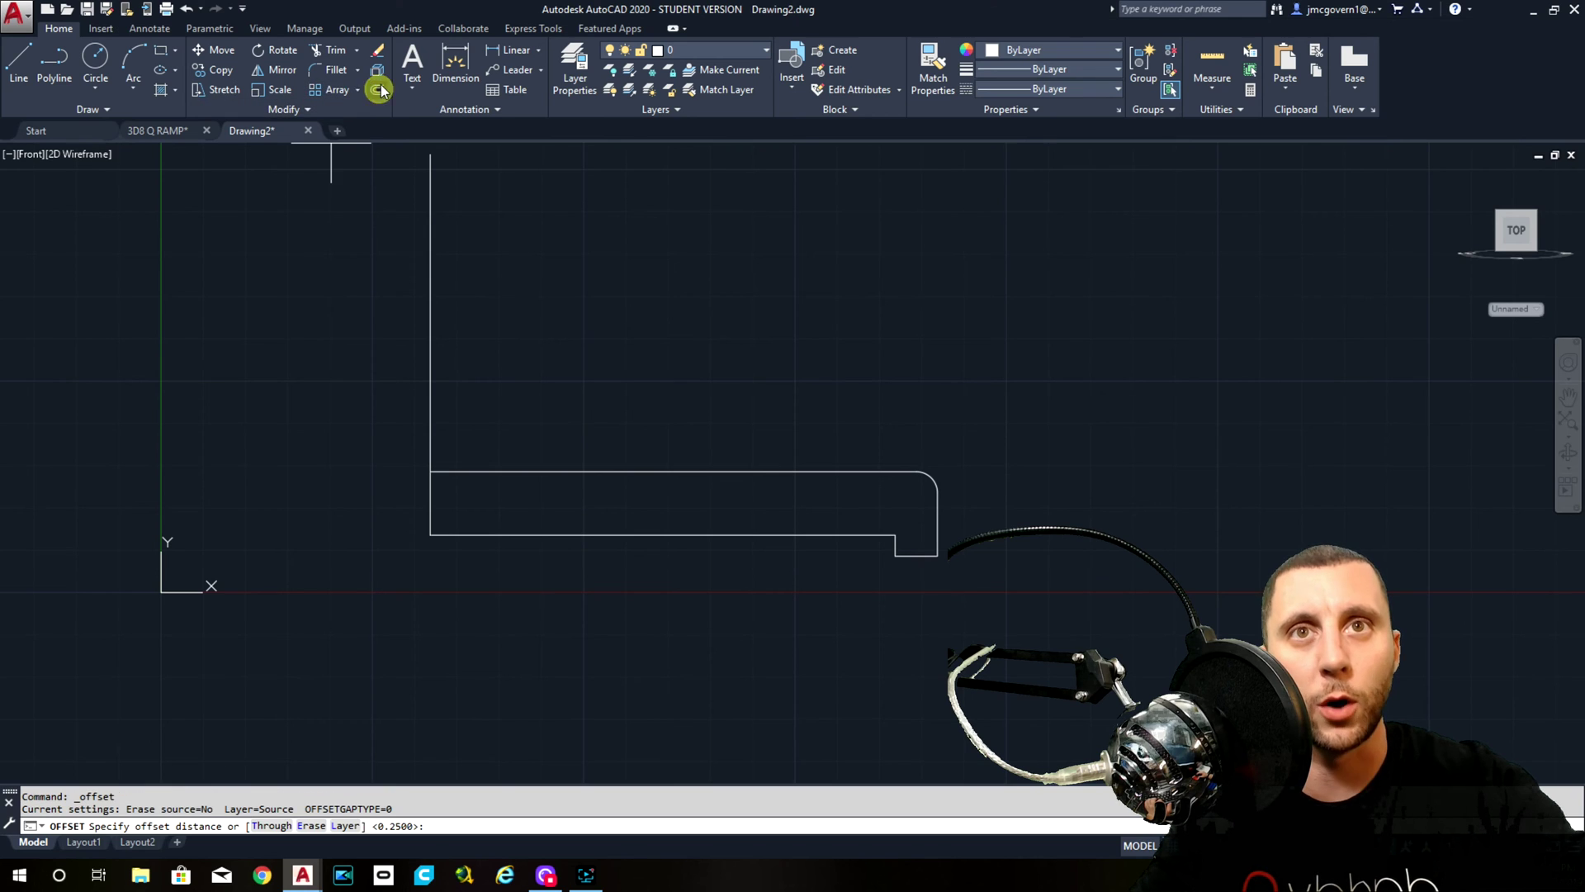
text(2.5)
key(Return)
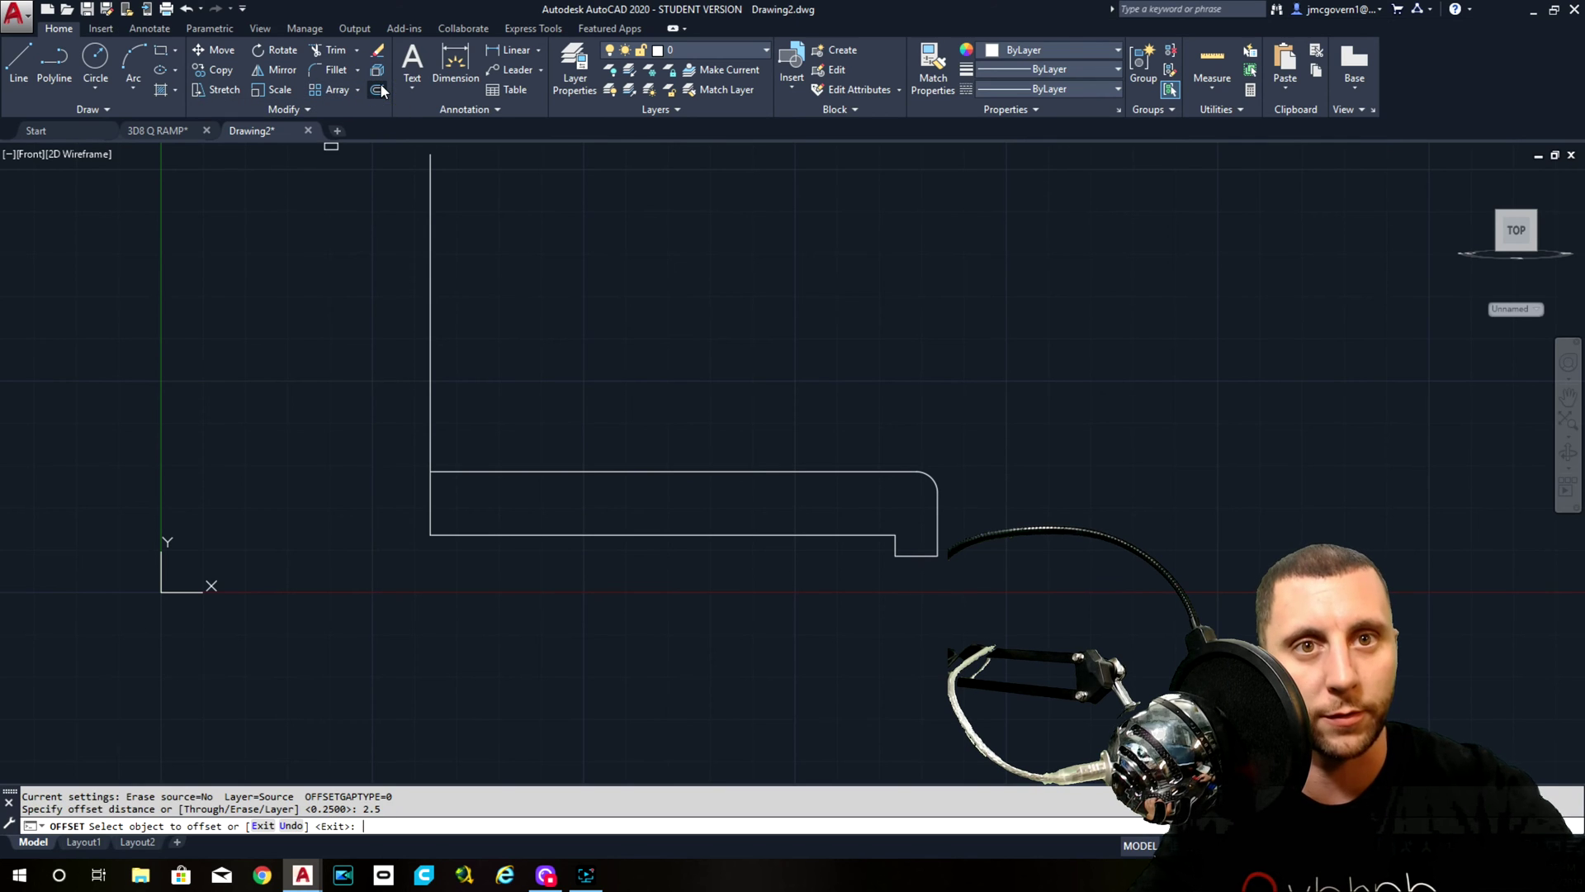
click(457, 534)
click(470, 387)
key(Escape)
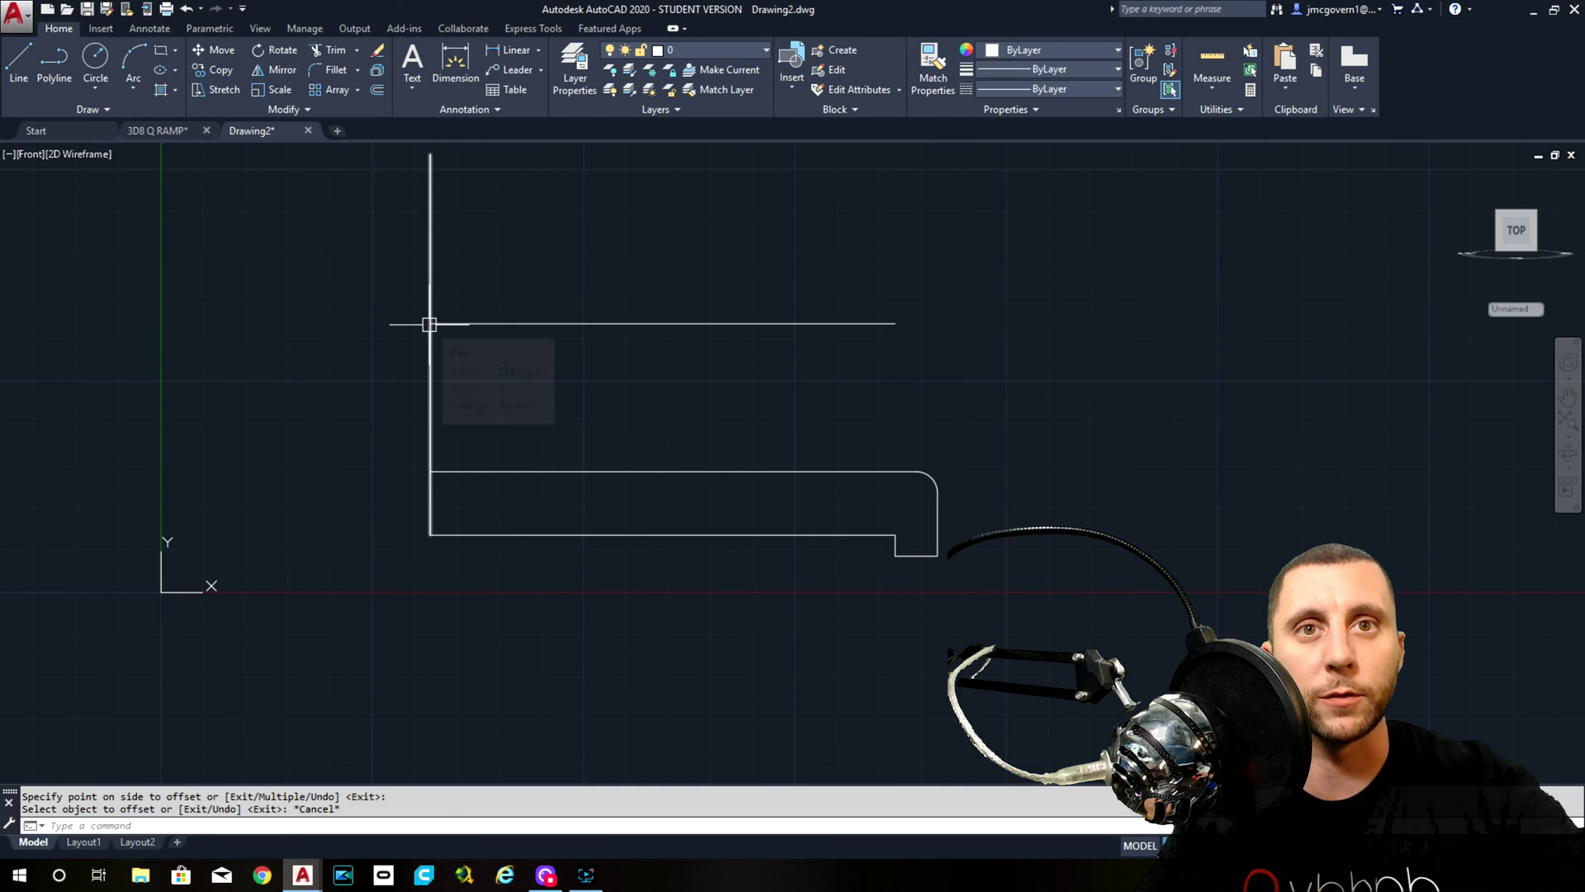
click(176, 130)
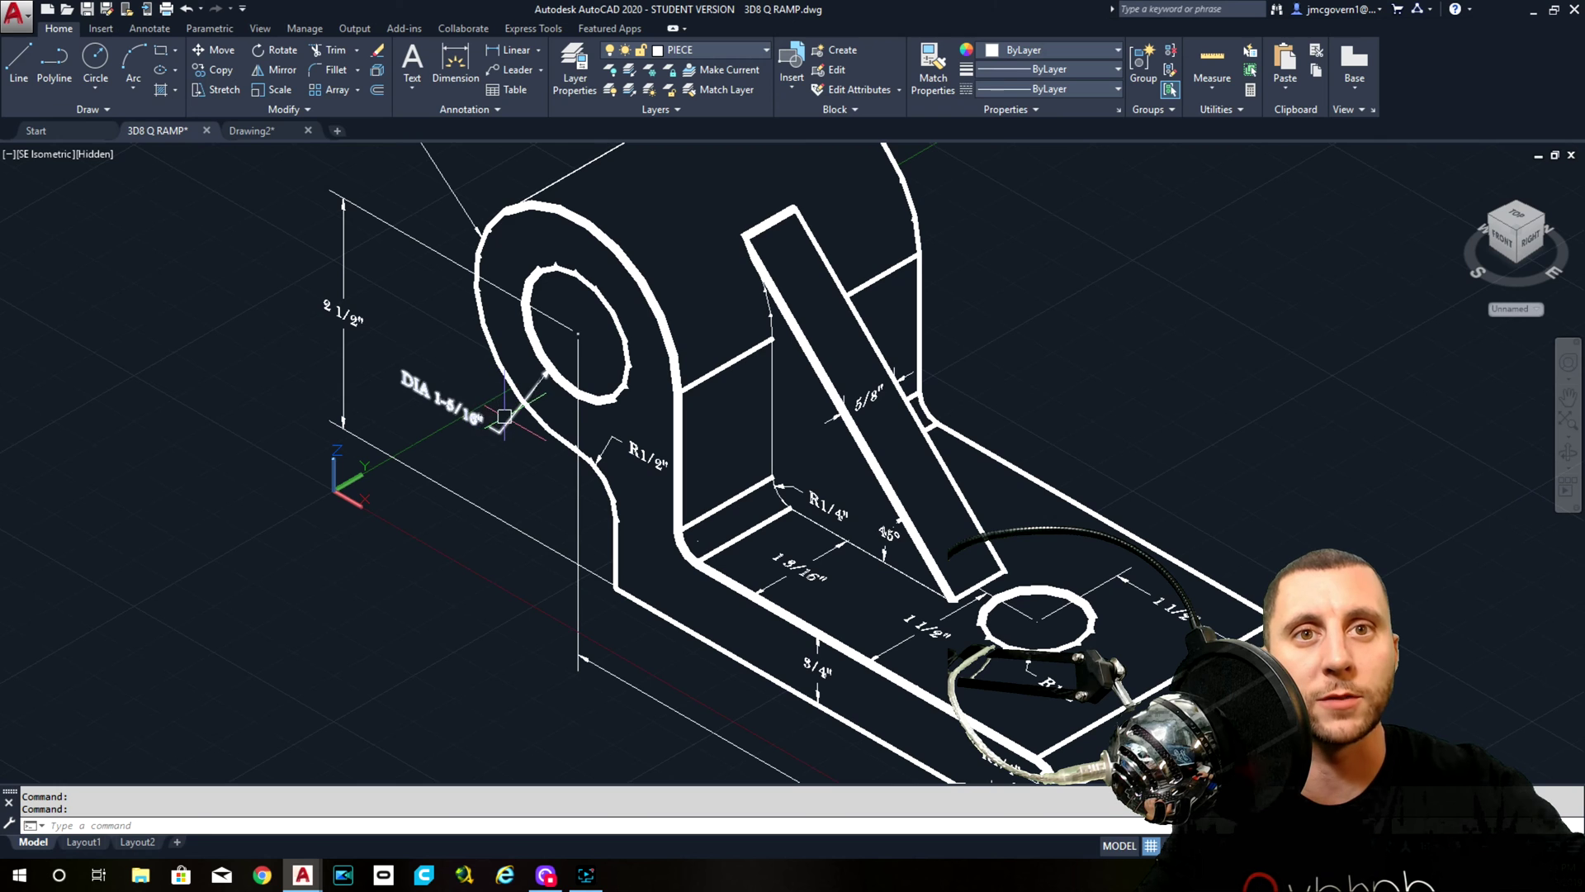
middle_drag(531, 366, 528, 453)
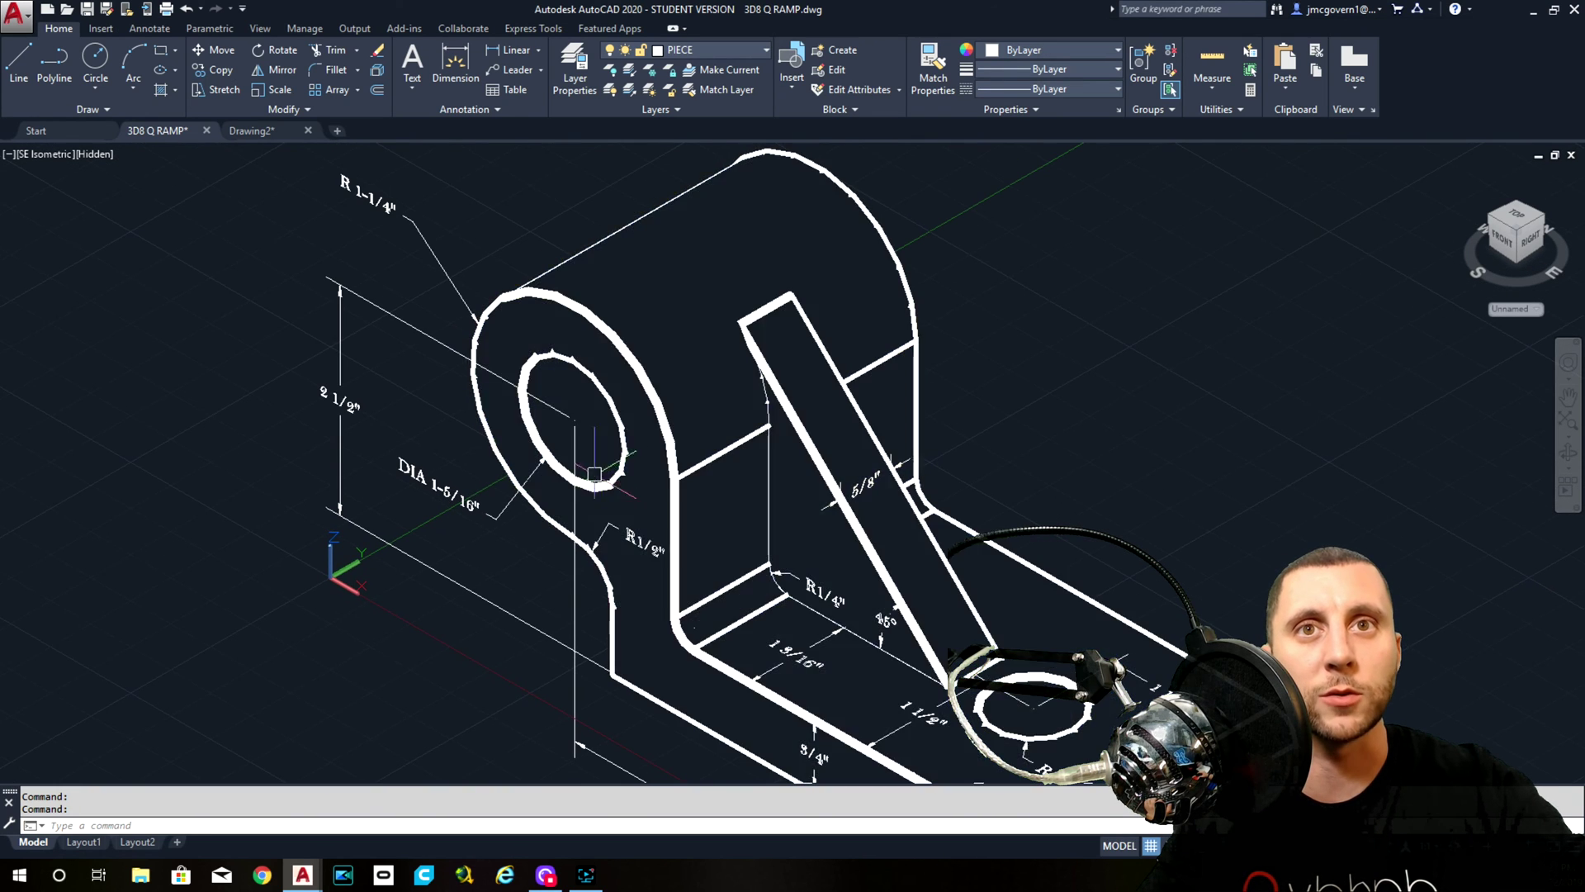
click(268, 139)
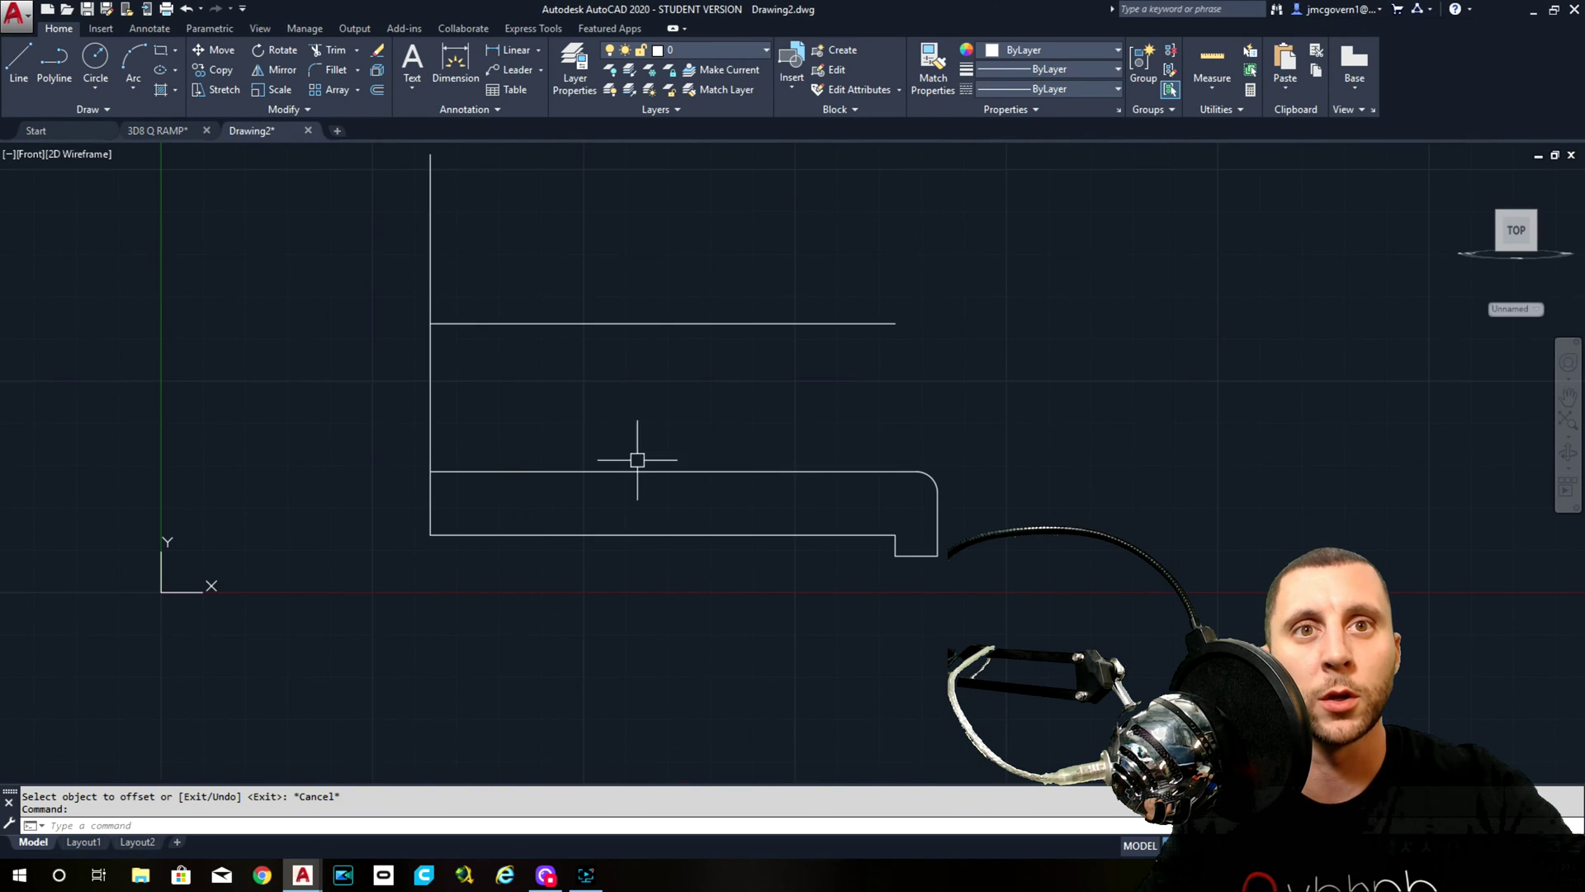
Draw a 1-5/16 diameter hole circle centred where the offset line meets the upright
click(111, 82)
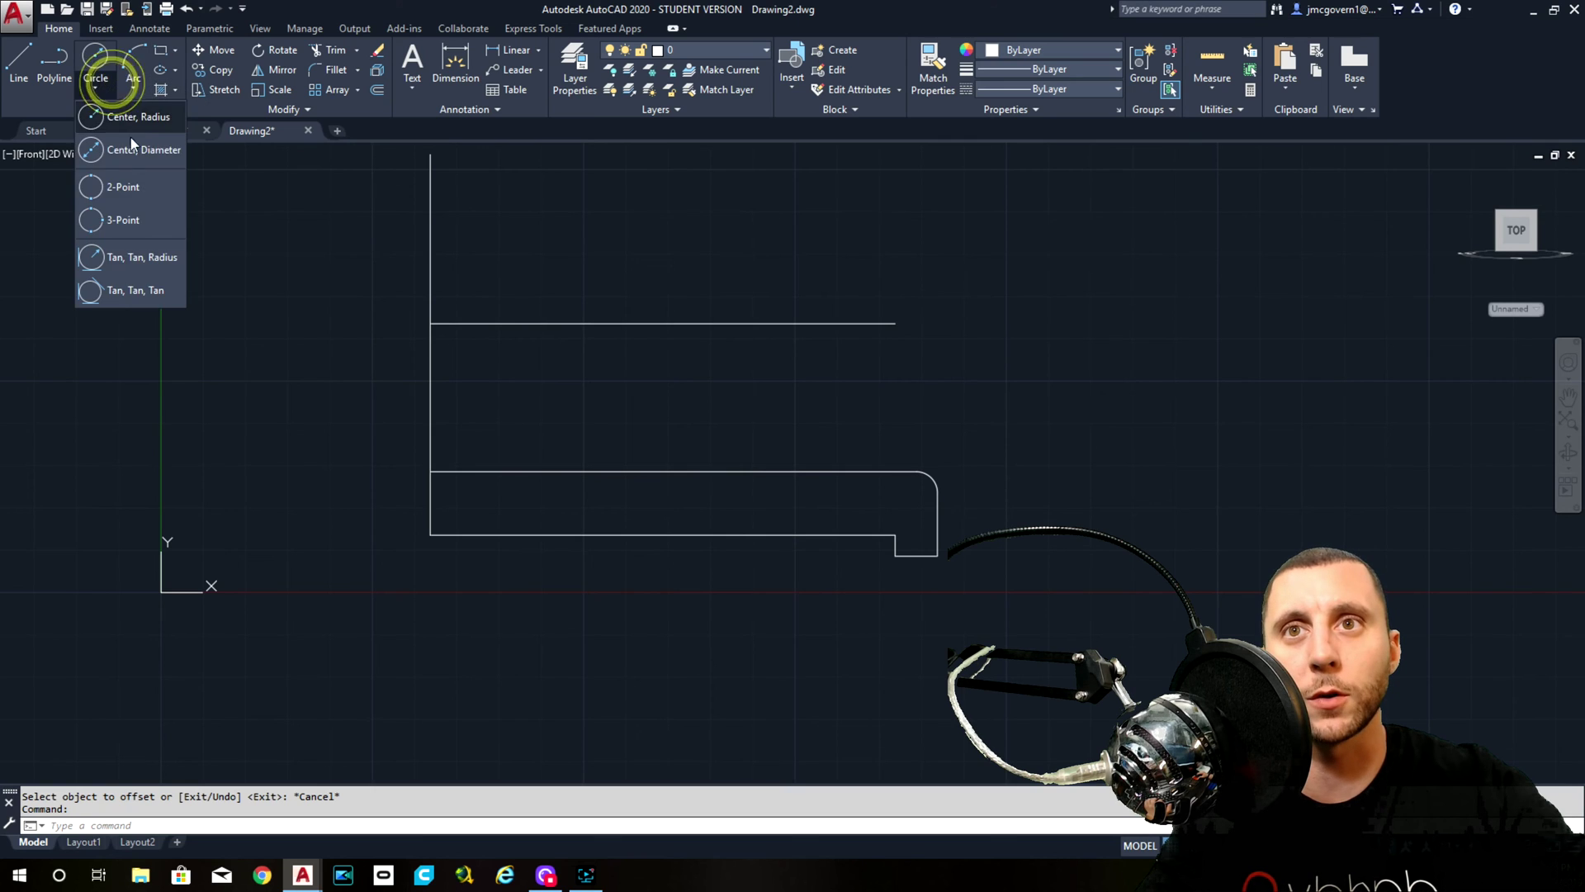
click(130, 148)
click(430, 322)
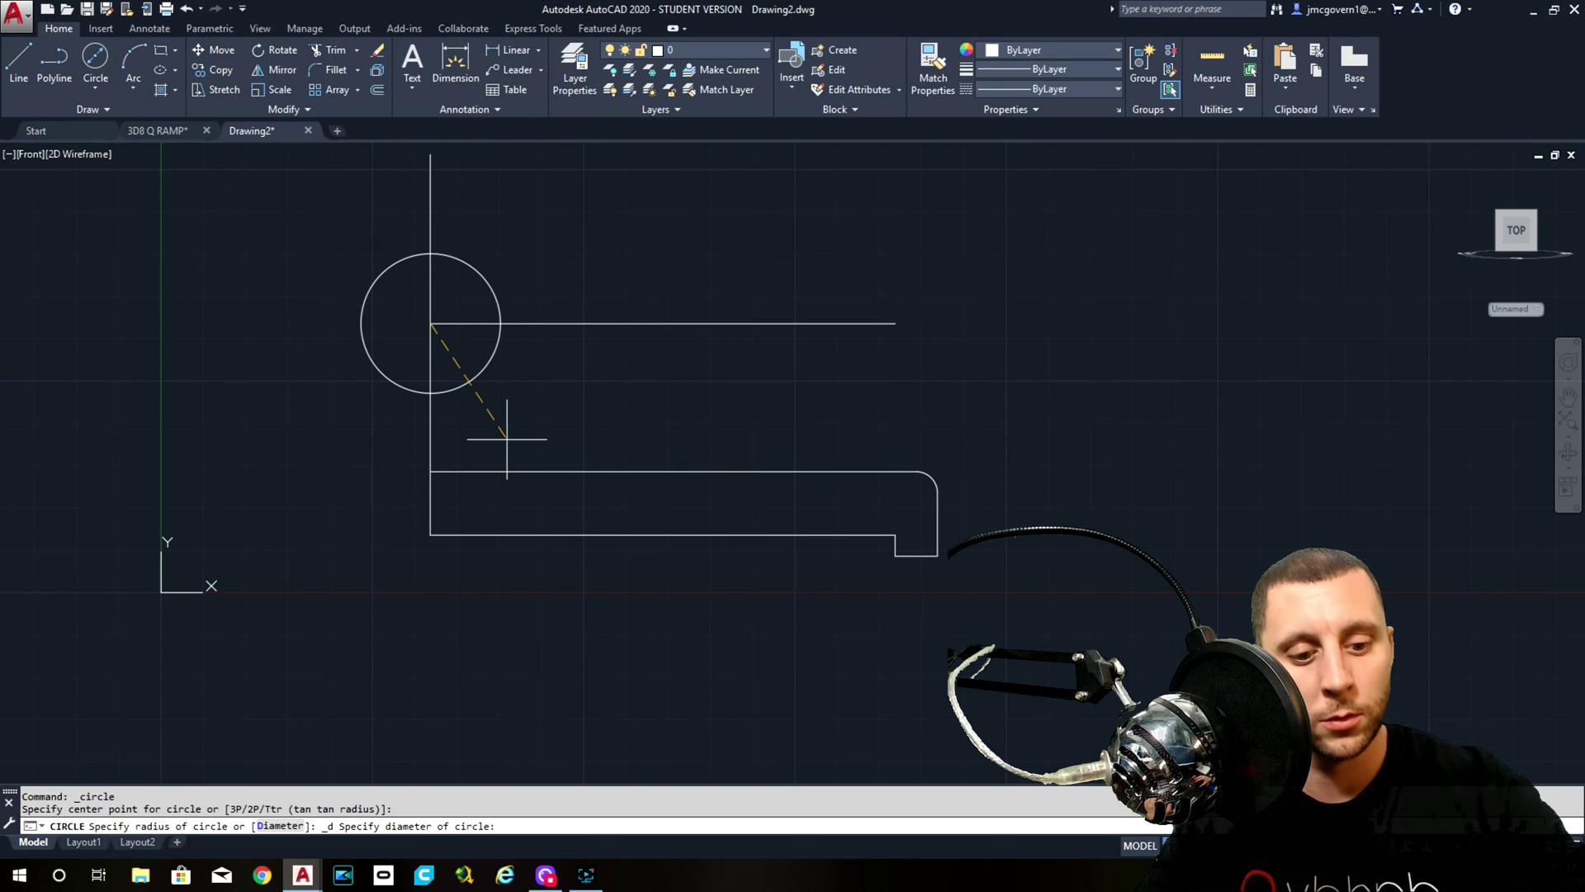
key(Return)
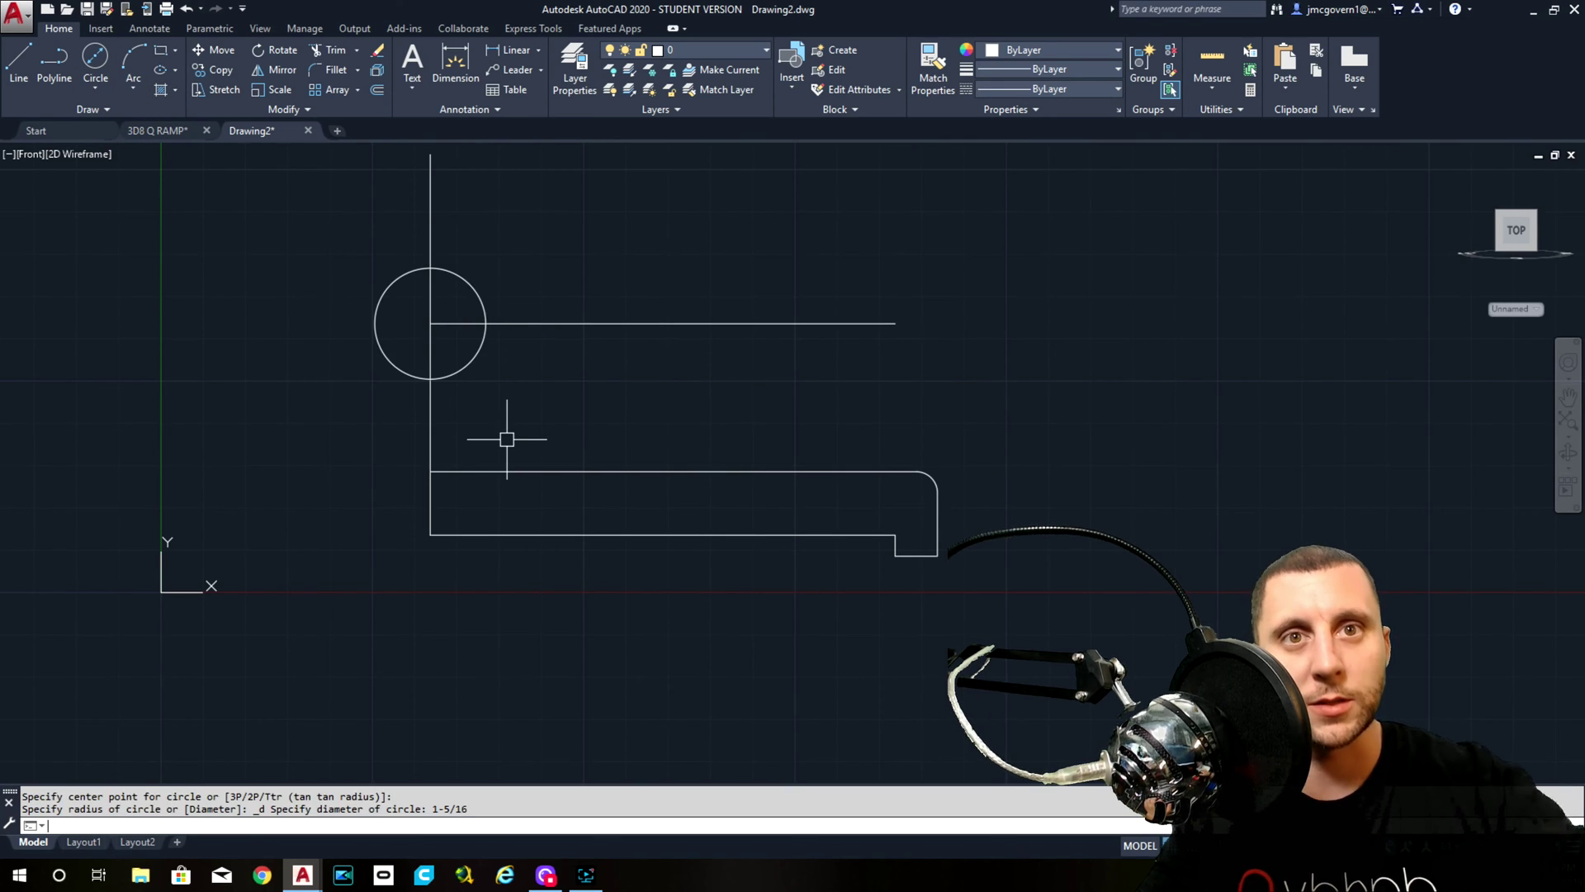
Start a radius circle at the same centre, cancel it, and check the outer radius on the reference
click(110, 88)
click(124, 149)
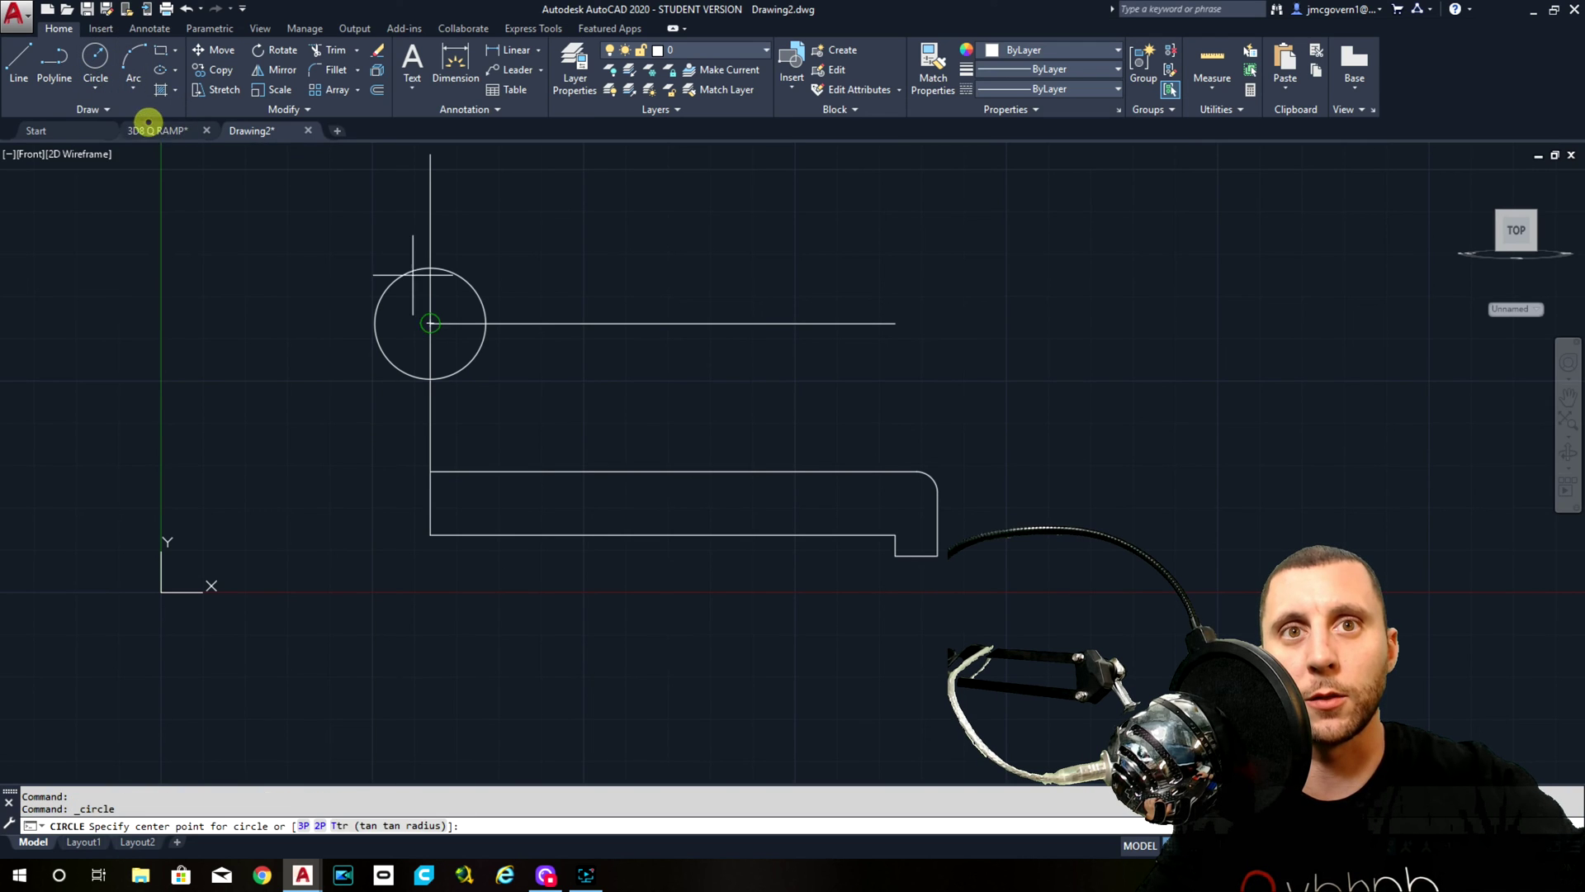
click(430, 322)
key(Escape)
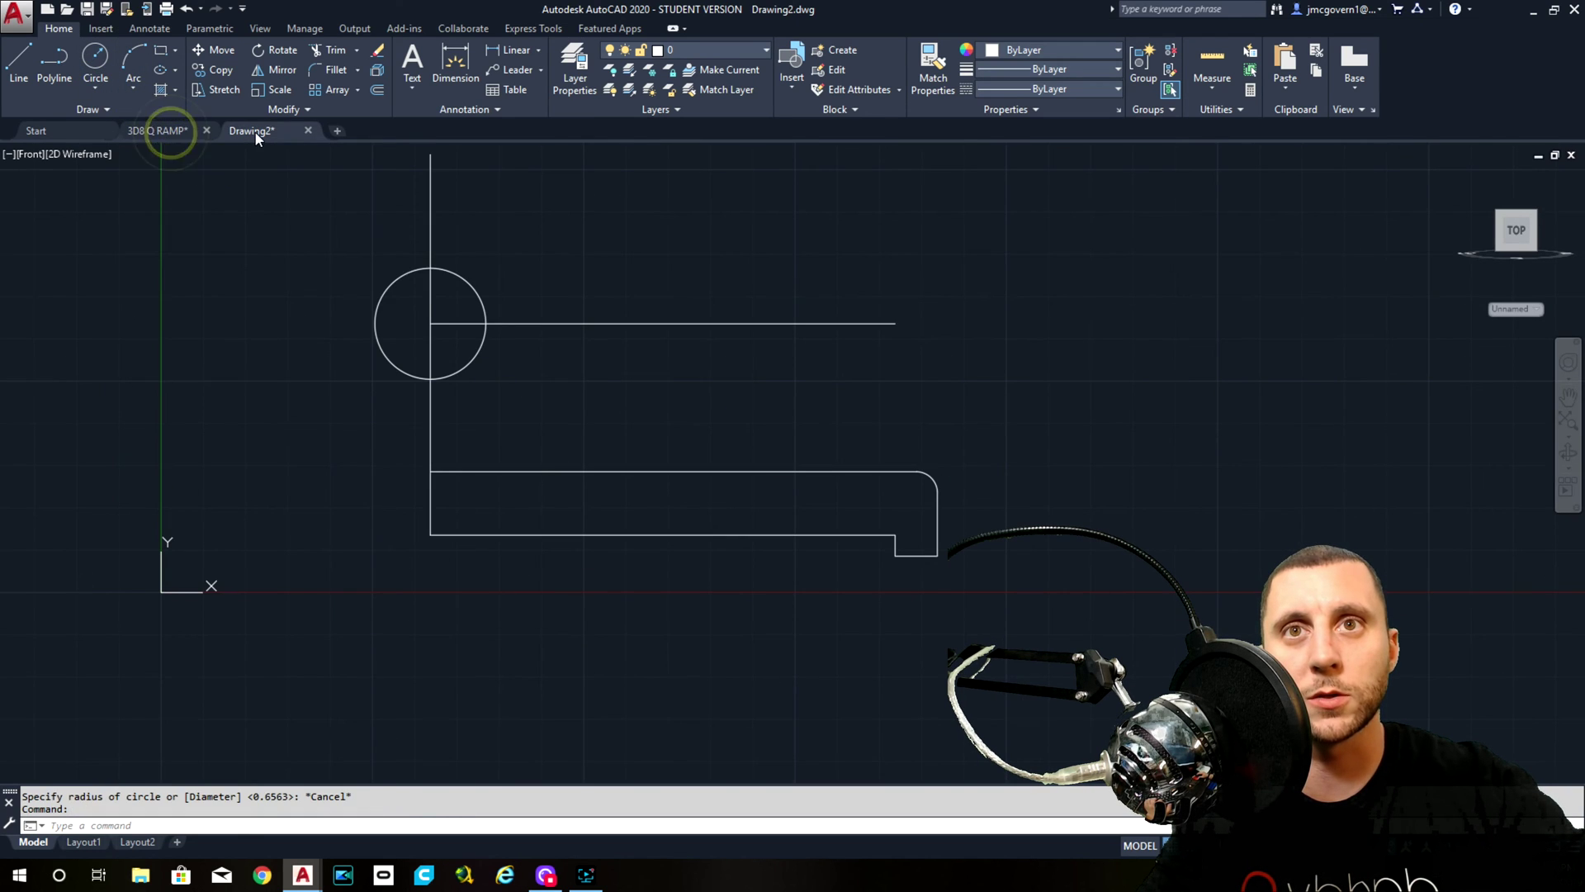
click(169, 131)
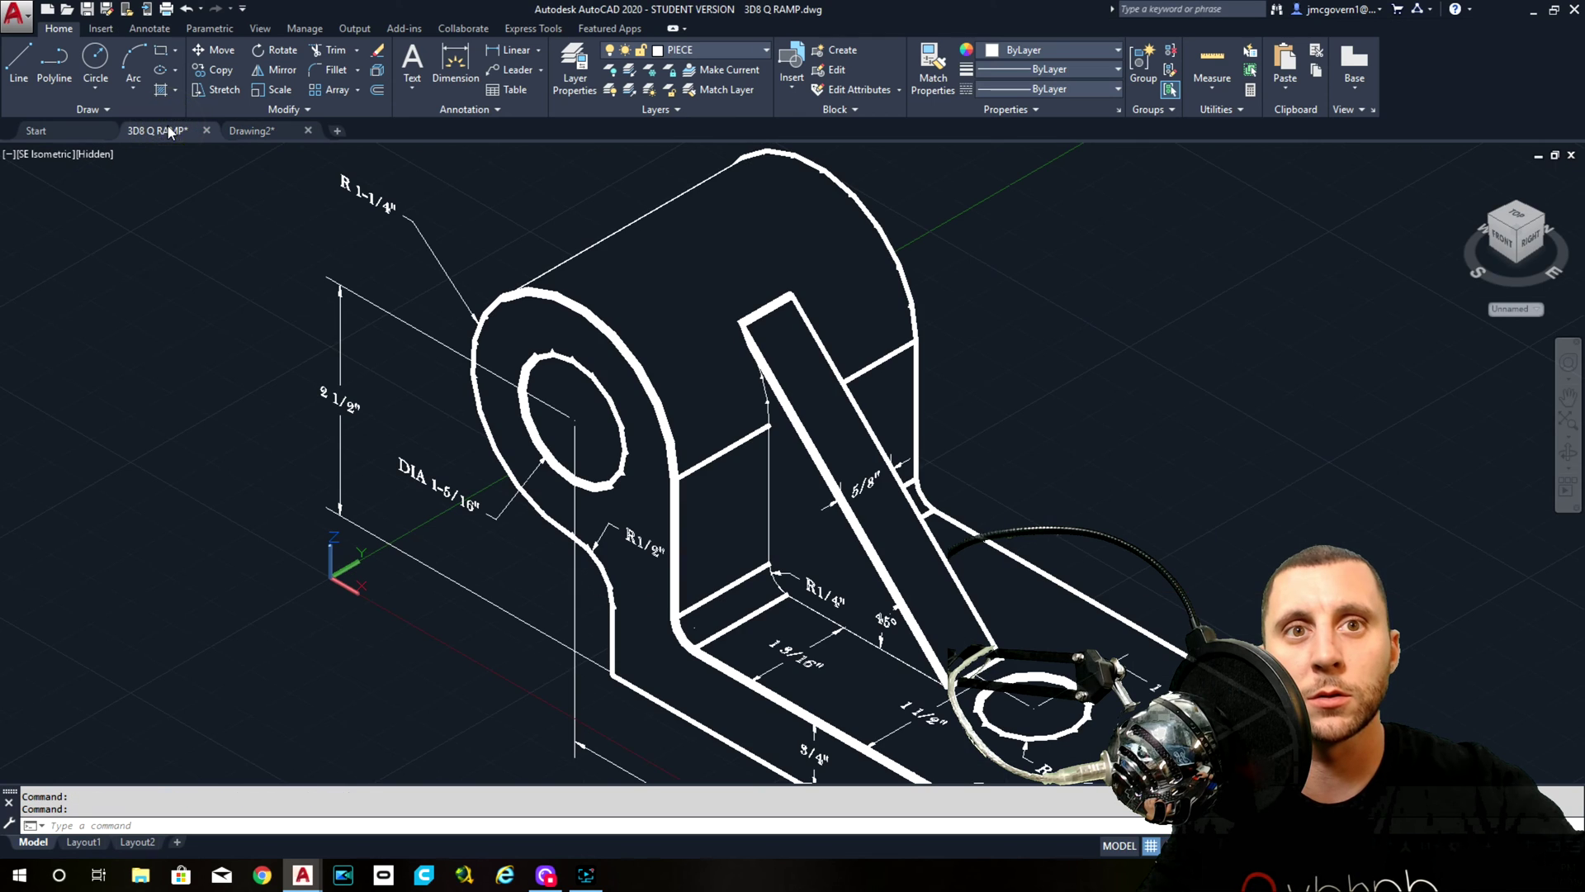
click(266, 131)
Draw the concentric R1-1/4 outer lug circle at the same intersection
click(92, 54)
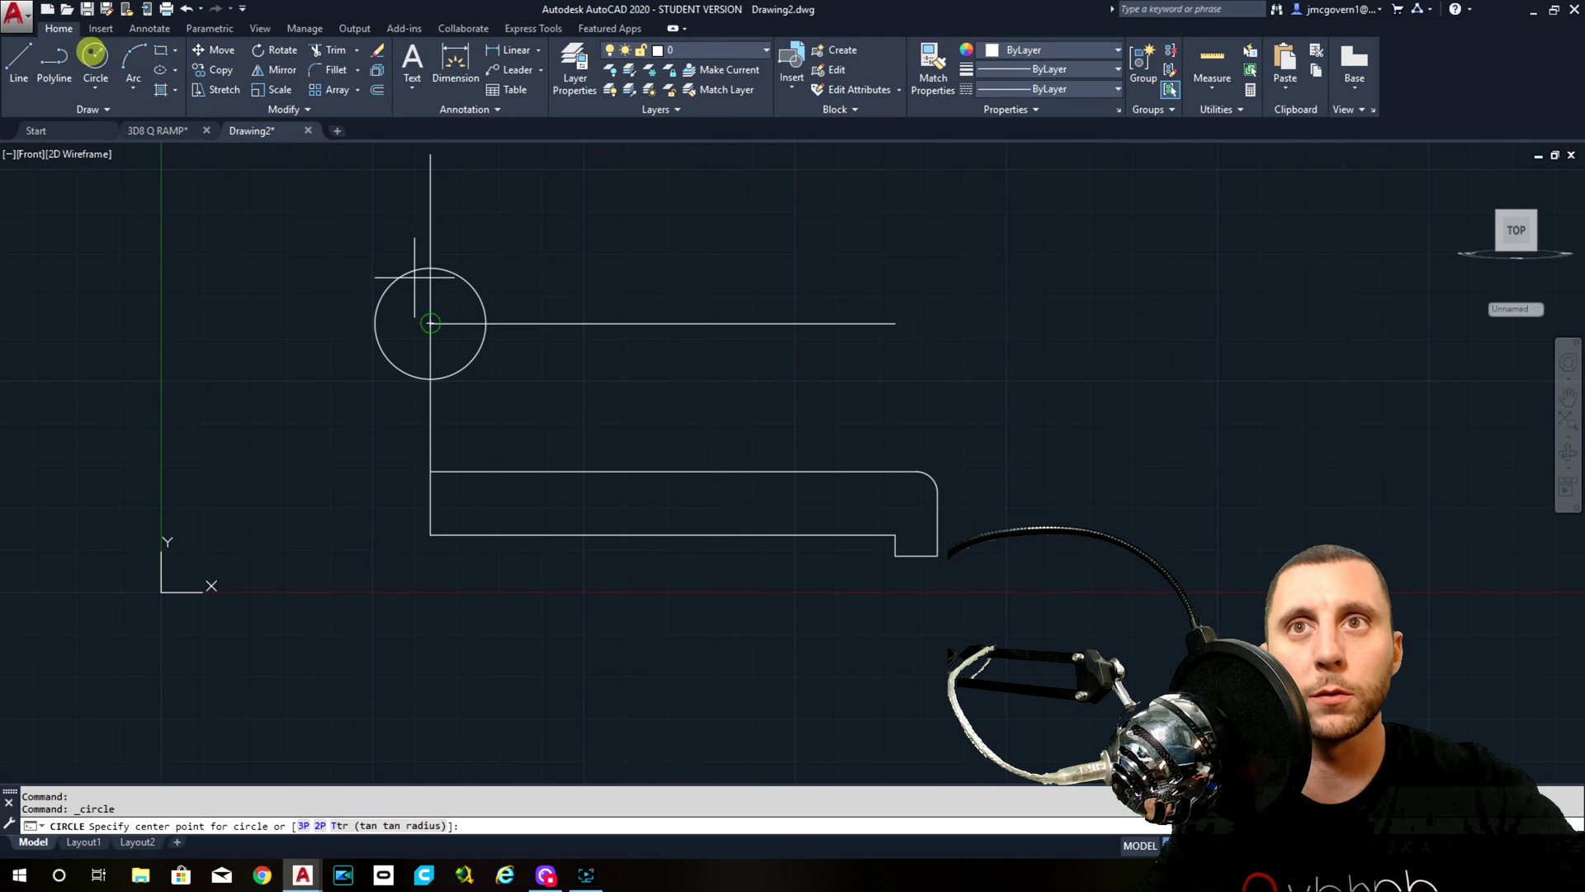
click(430, 323)
text(1-1/8)
key(Return)
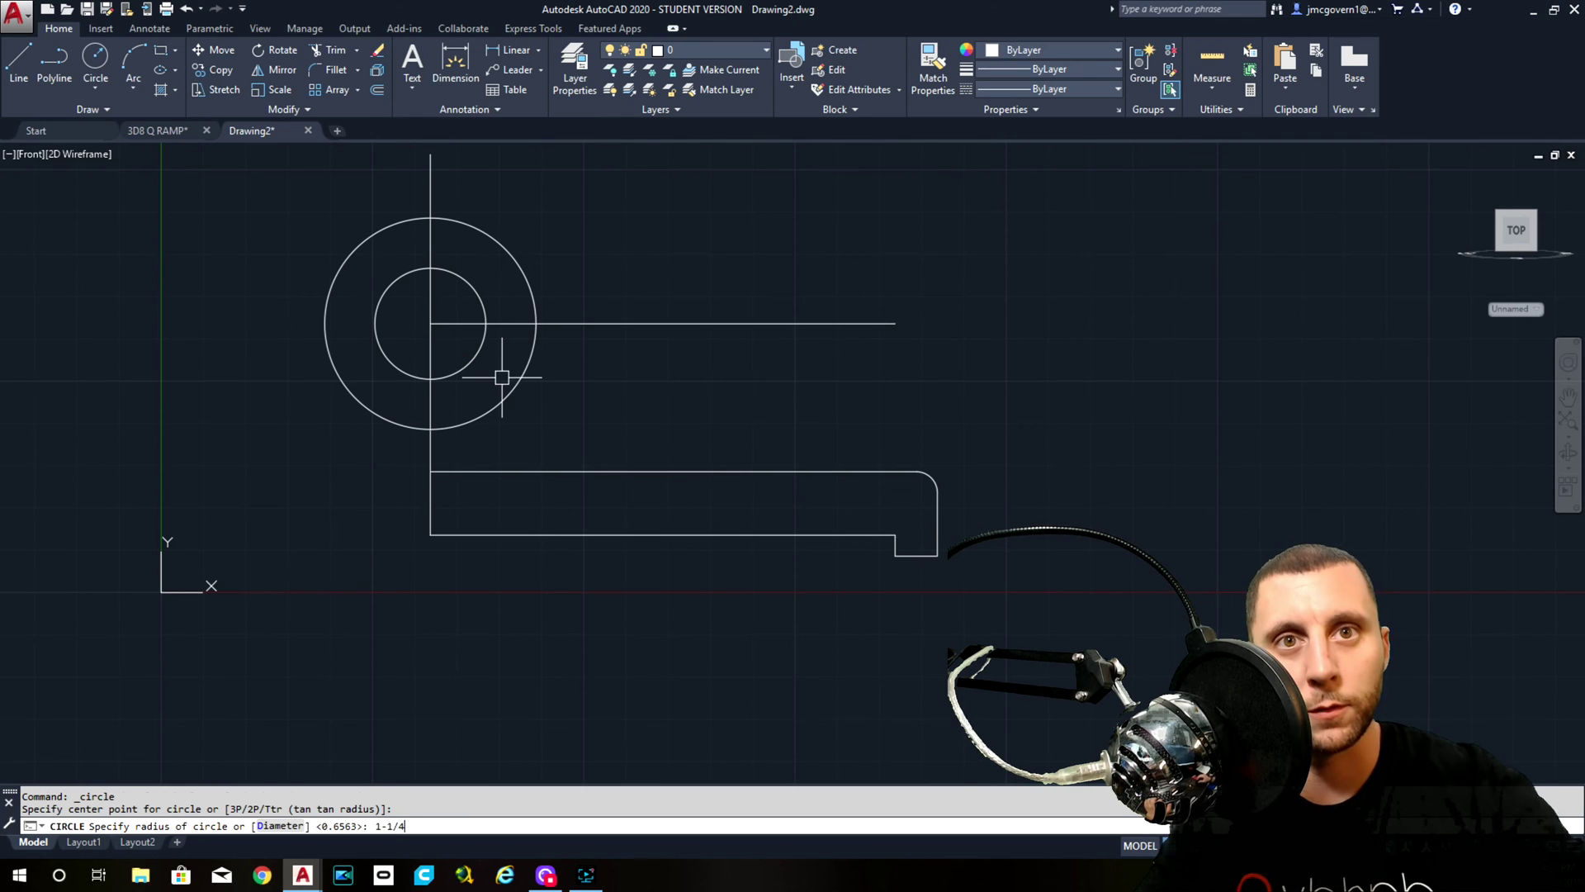
key(Escape)
click(688, 357)
click(640, 273)
Delete the two construction lines and draw a vertical line from the outer circle's right side to the base top
click(457, 170)
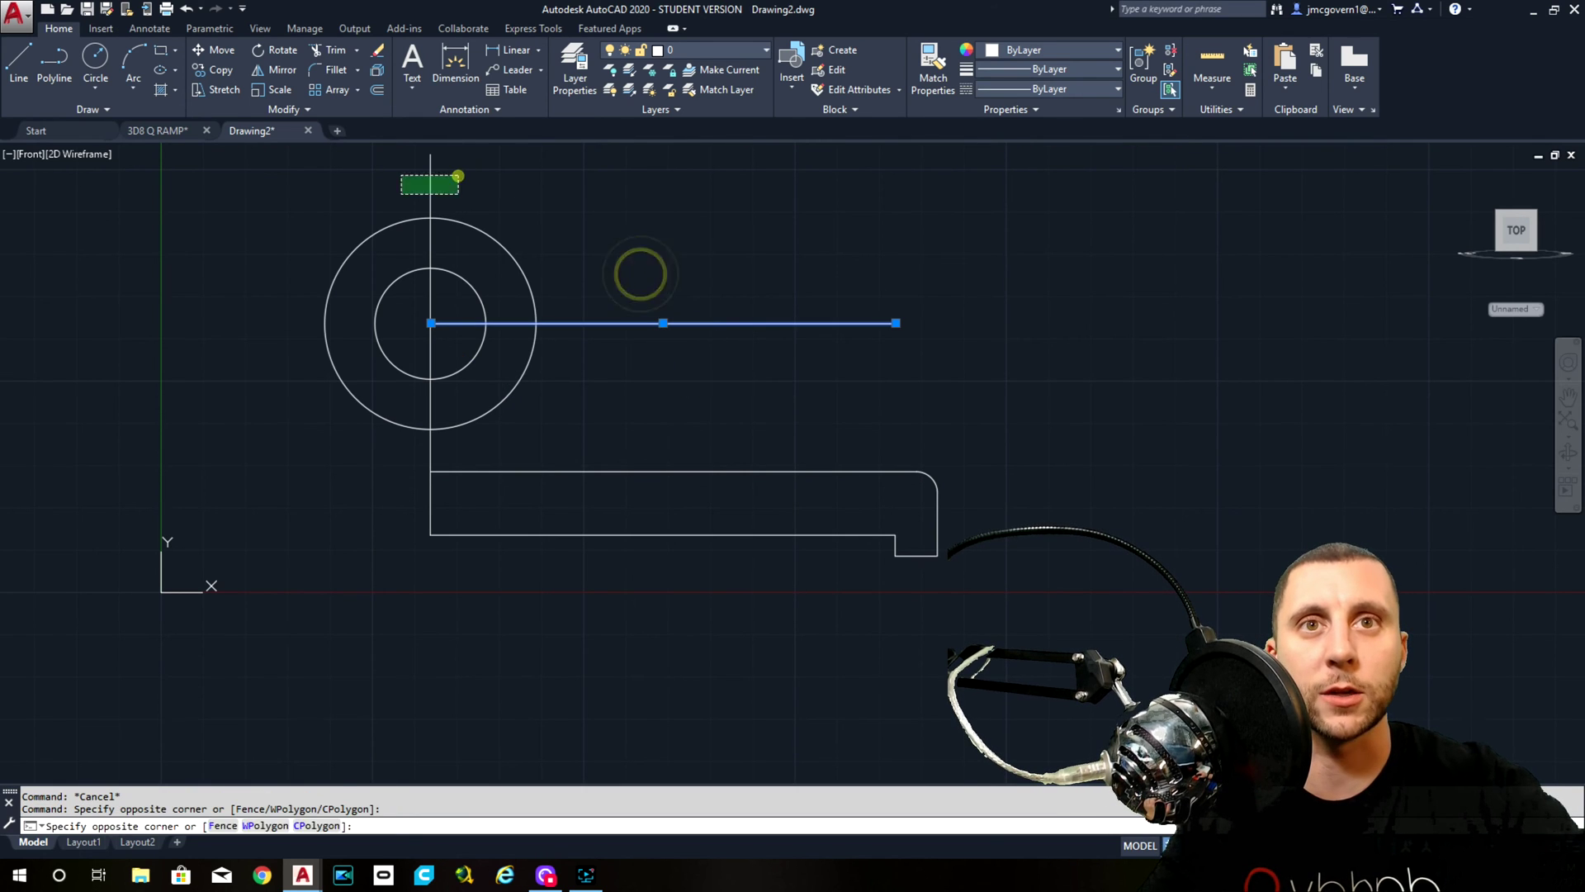
click(401, 196)
key(Delete)
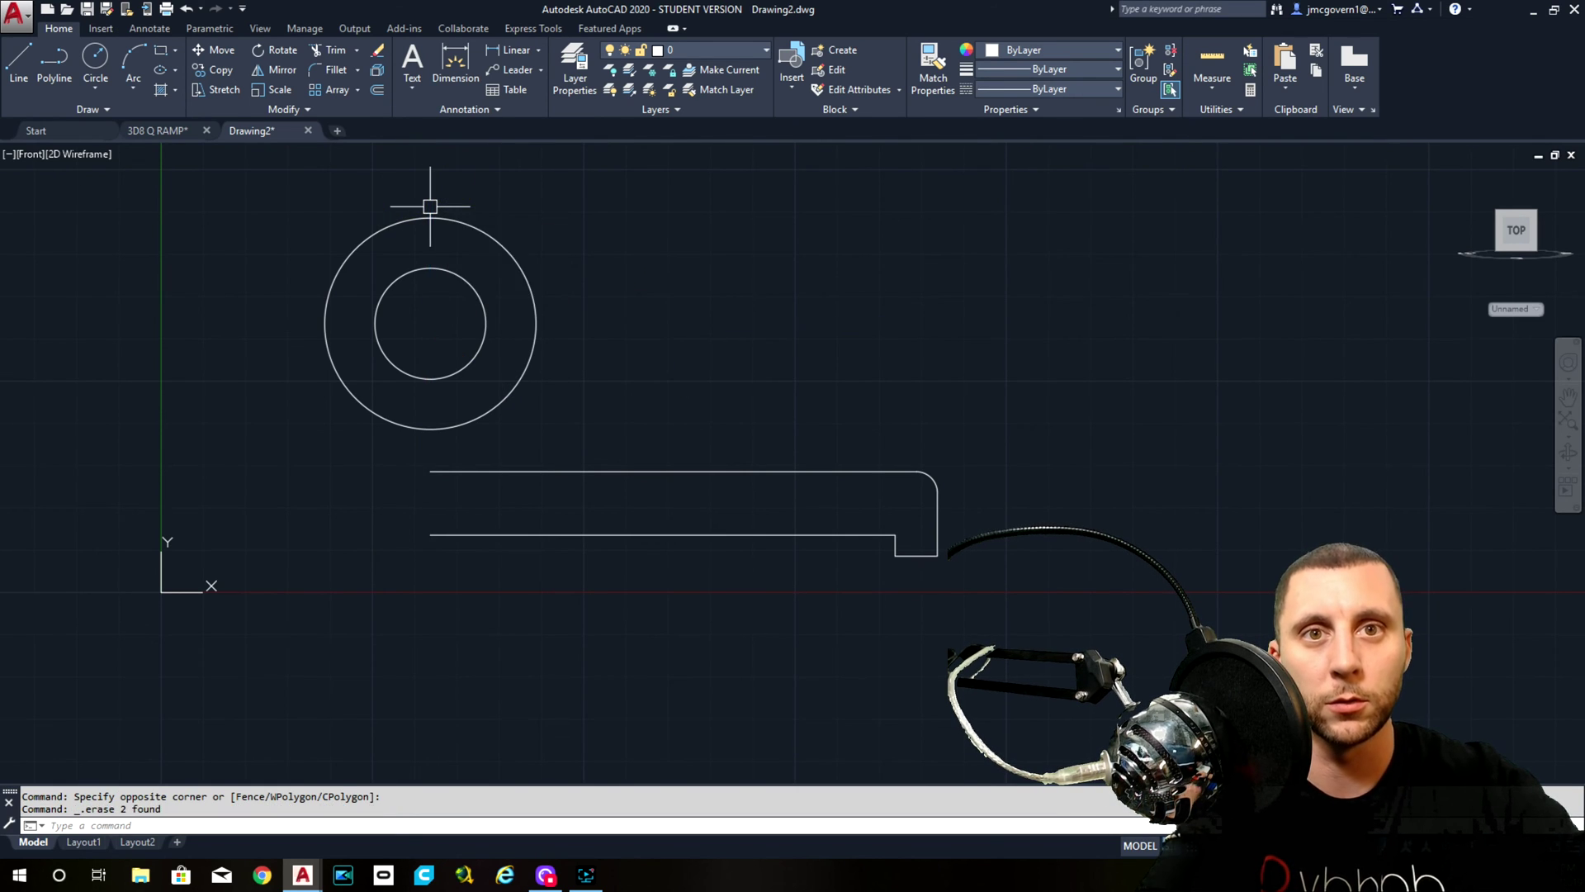
click(19, 62)
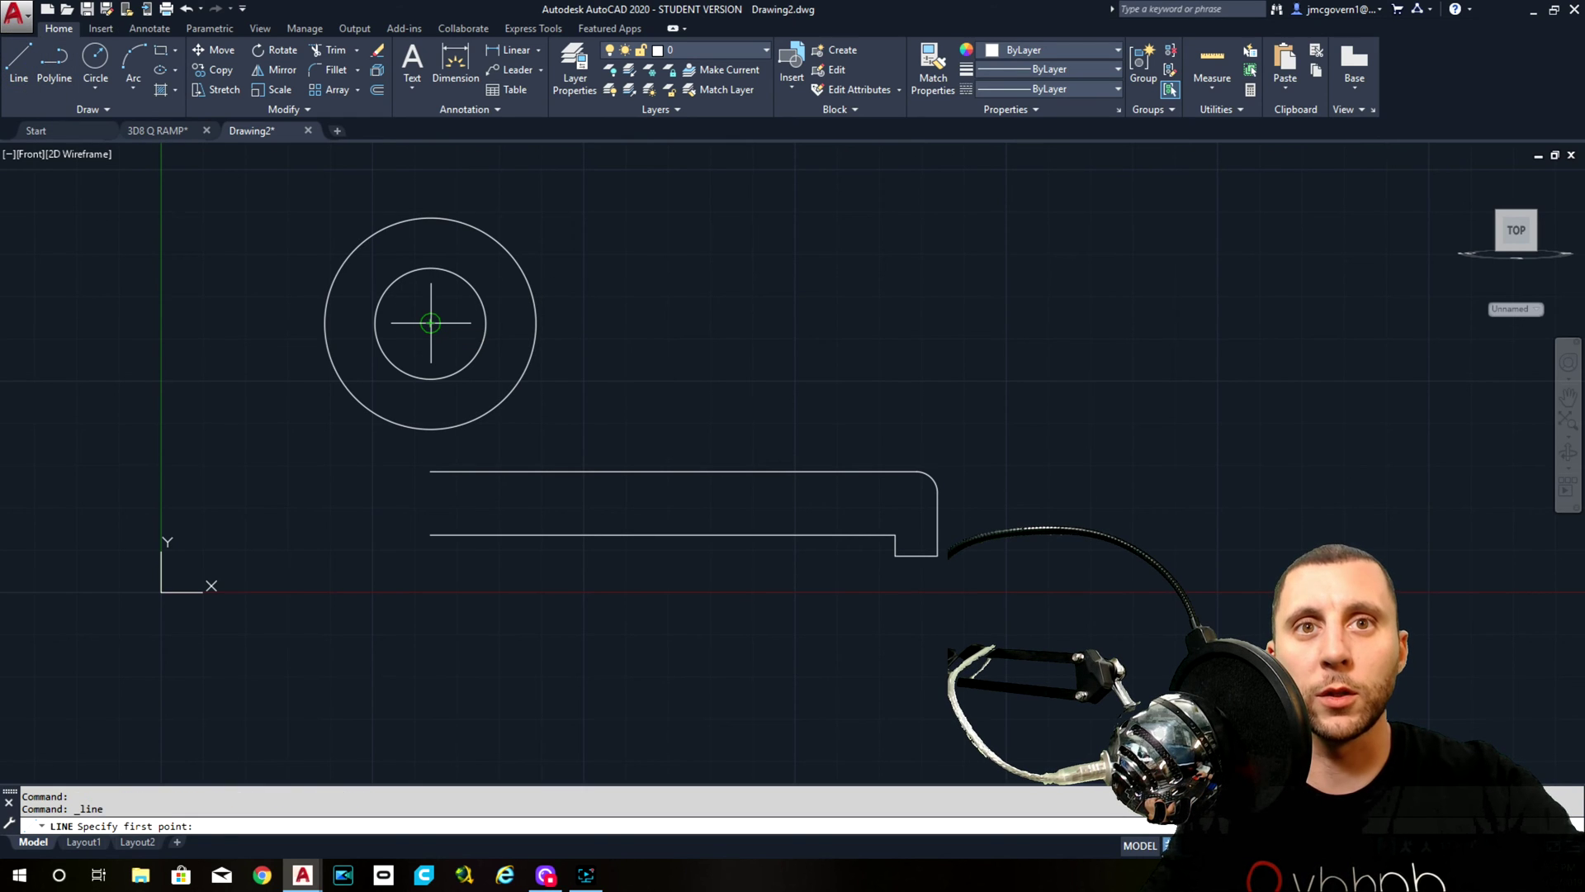
click(536, 322)
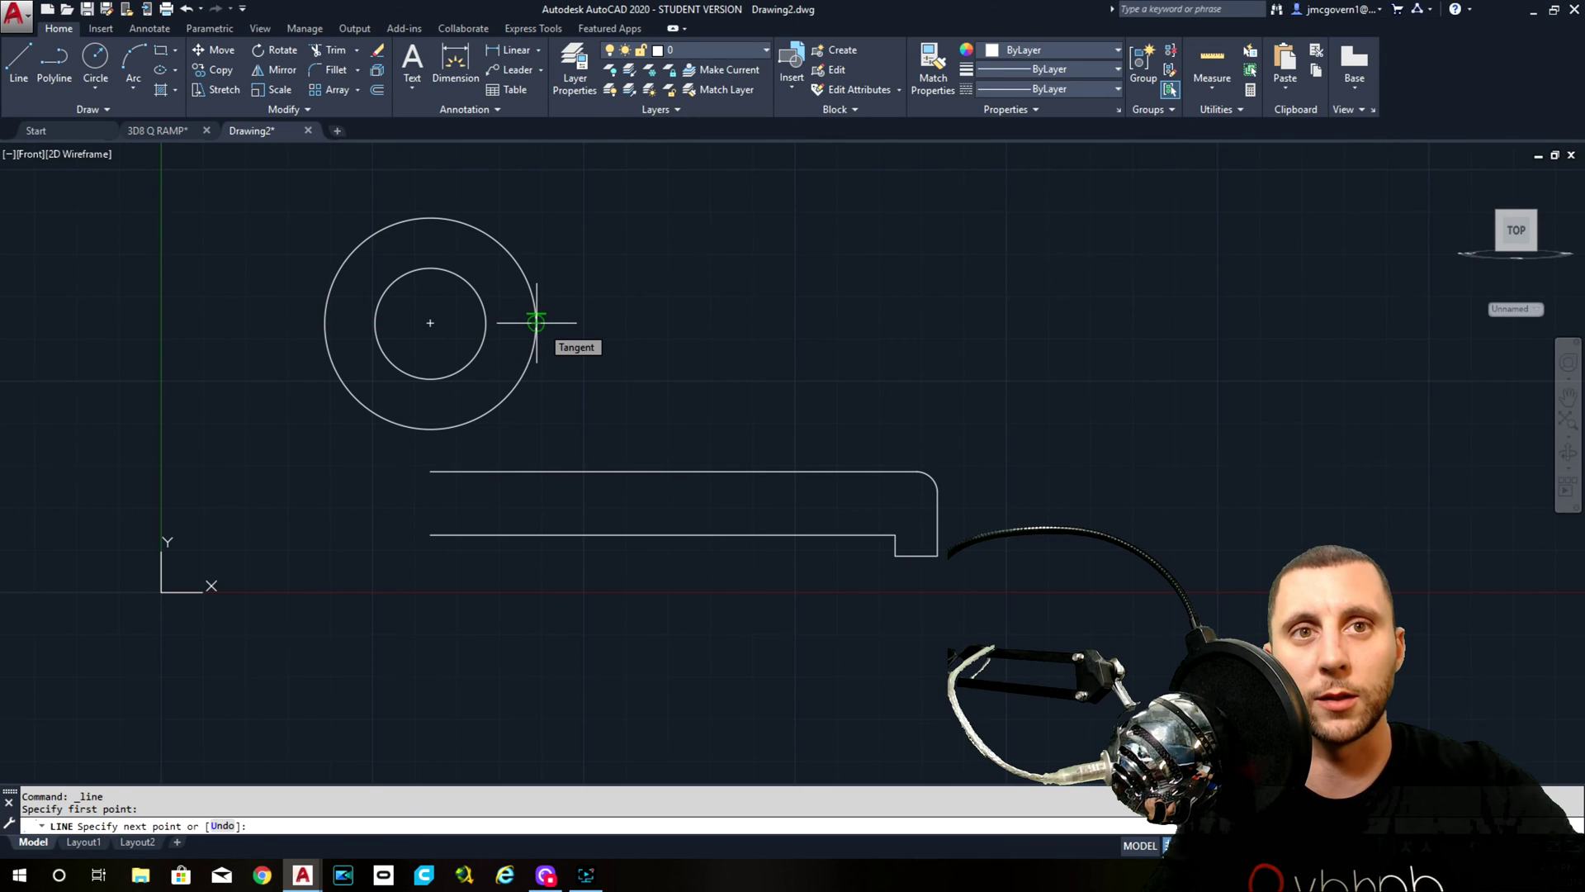
click(536, 472)
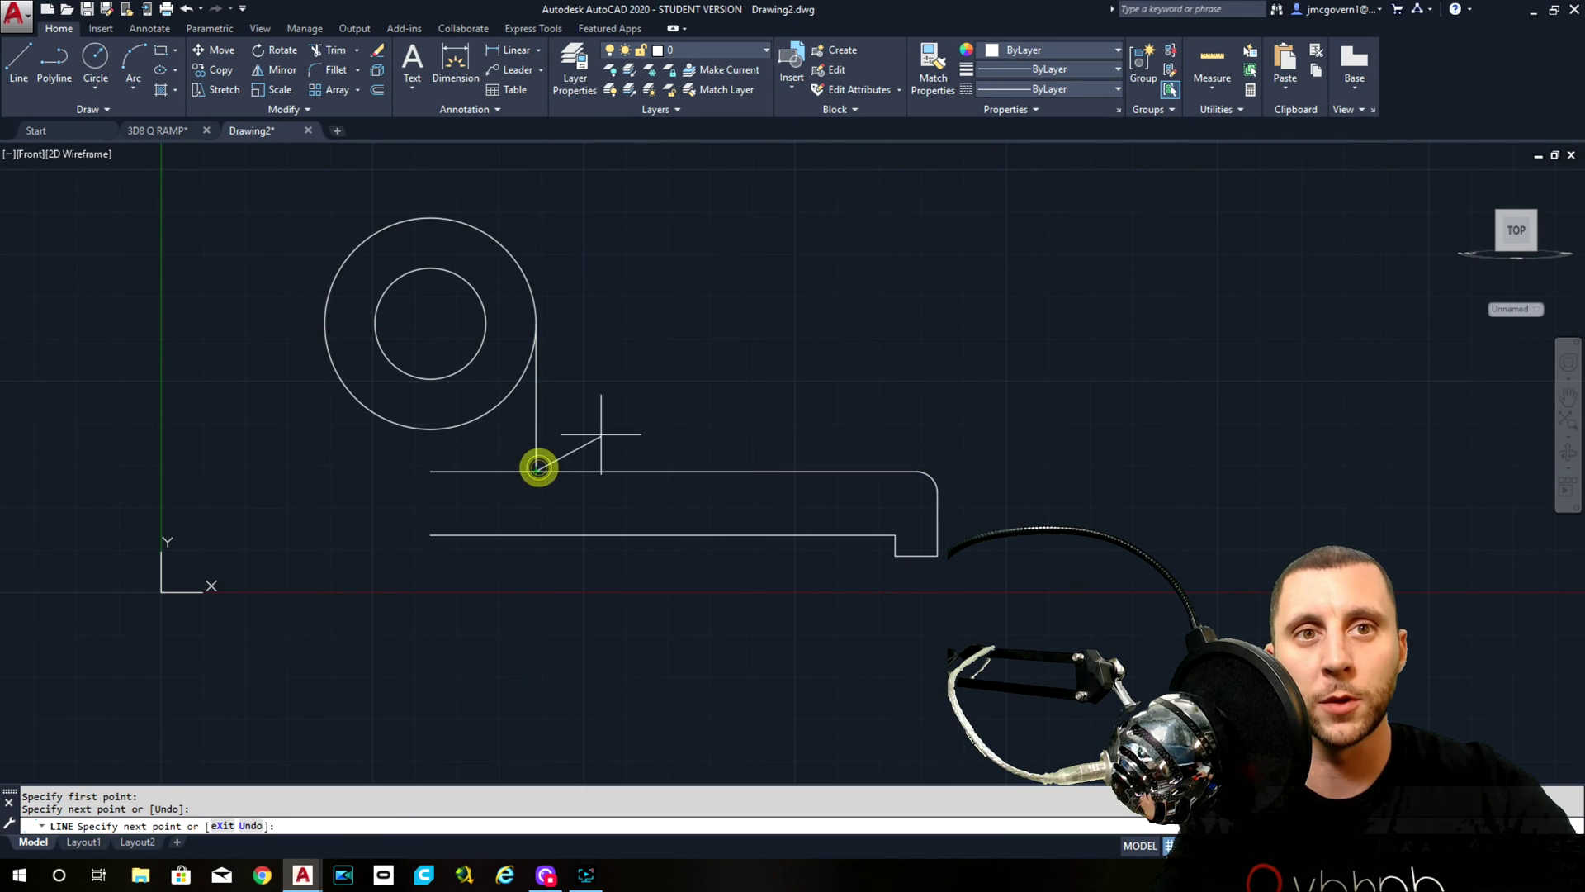
key(Escape)
Trim the base top line's stub left of the new connecting line
text(tr)
key(Return)
click(462, 471)
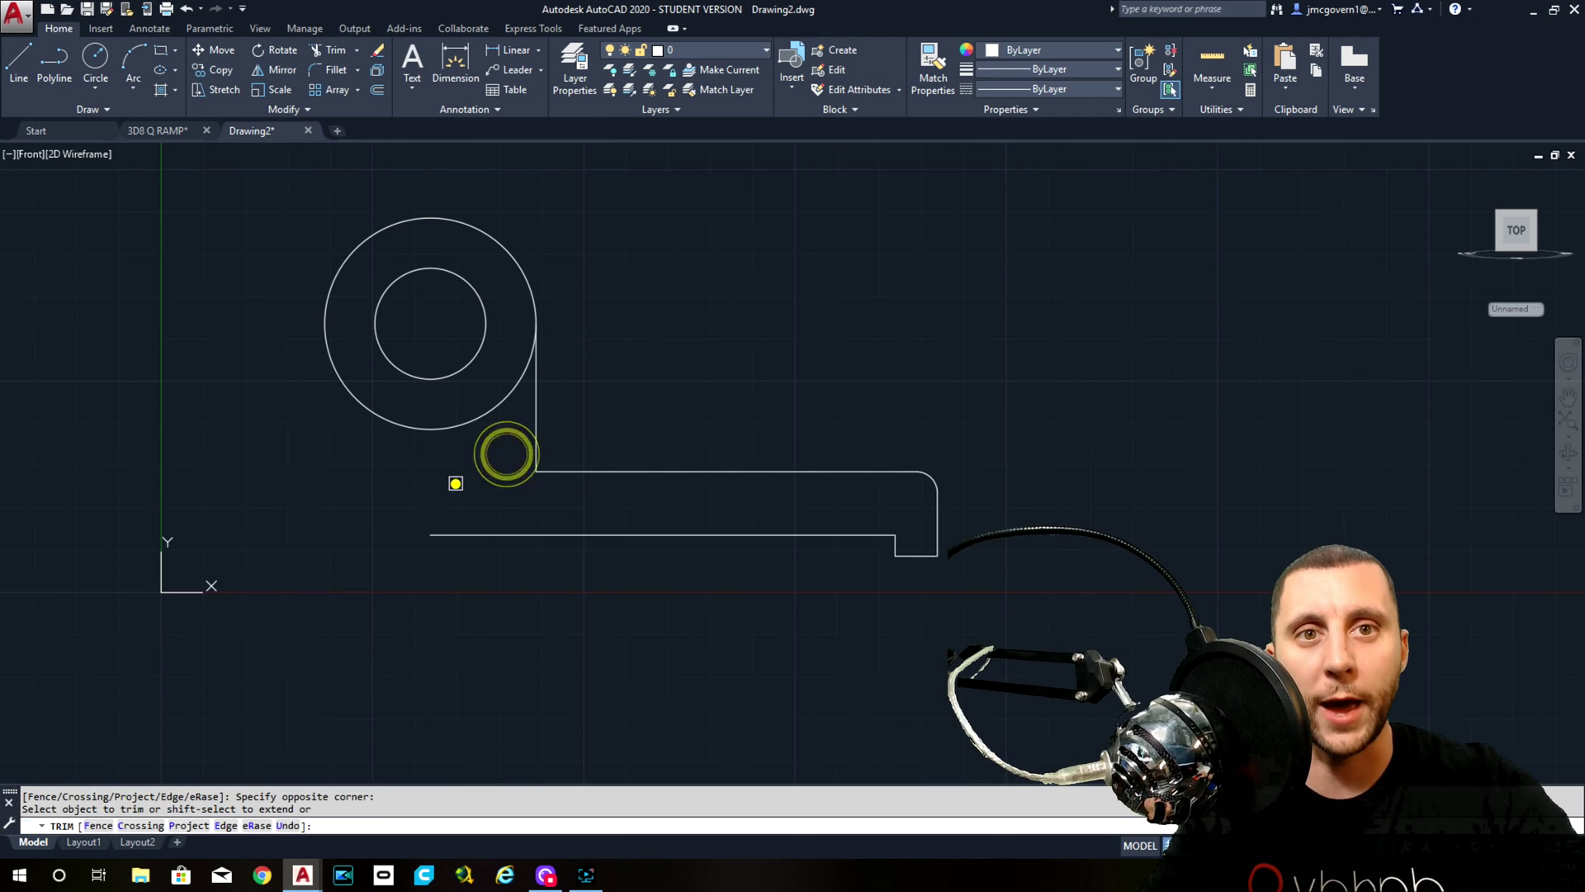
key(Escape)
Fillet the corner between the vertical line and upper edge at radius 1/2
text(fil)
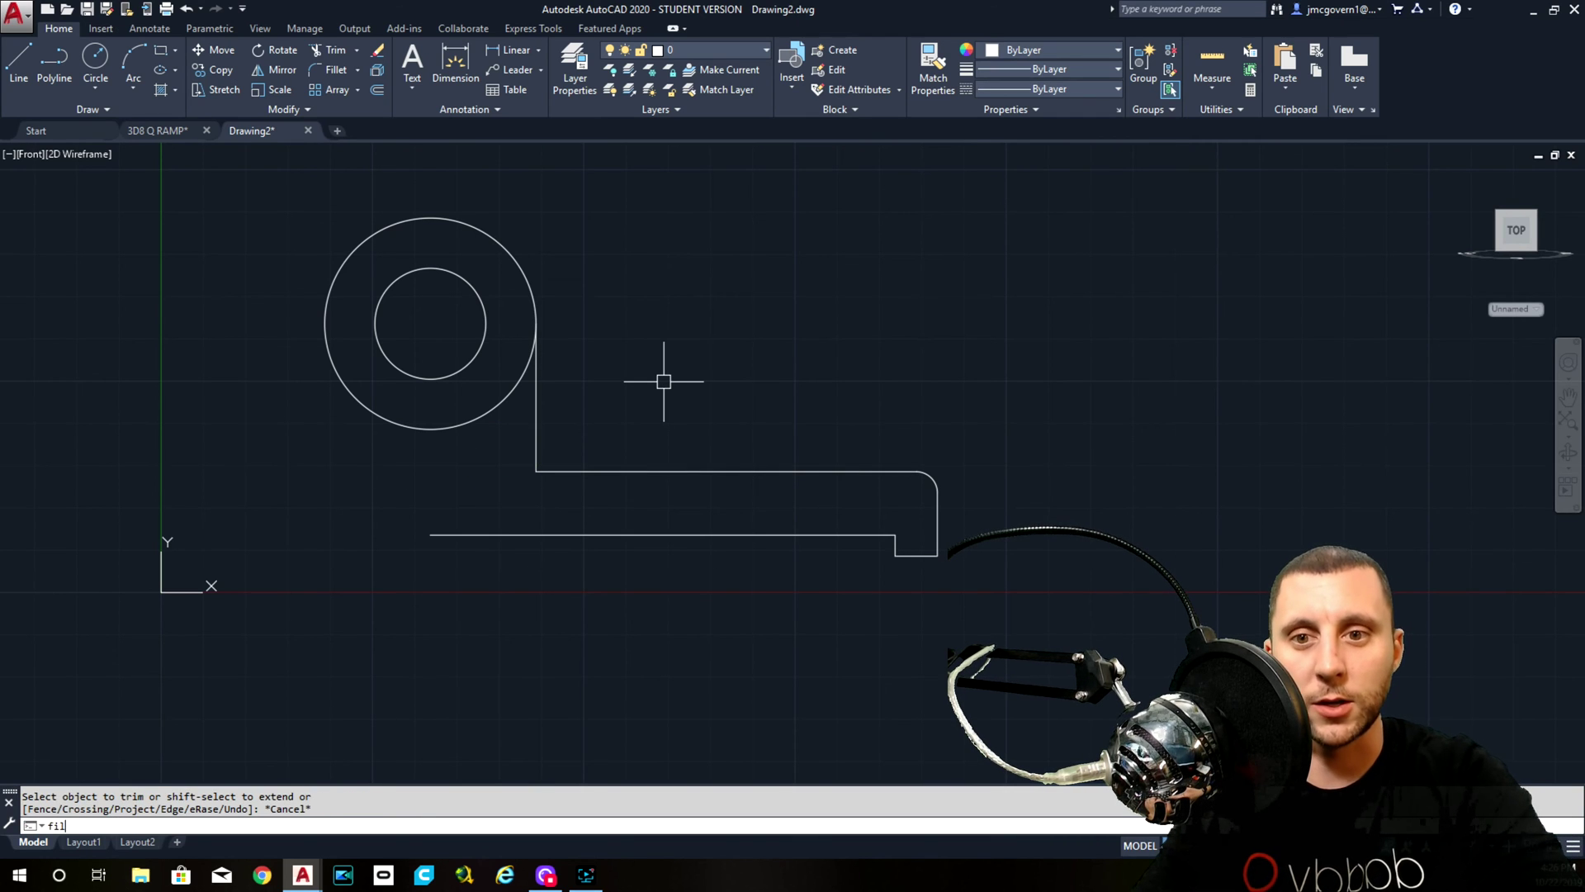
key(Return)
text(r)
key(Return)
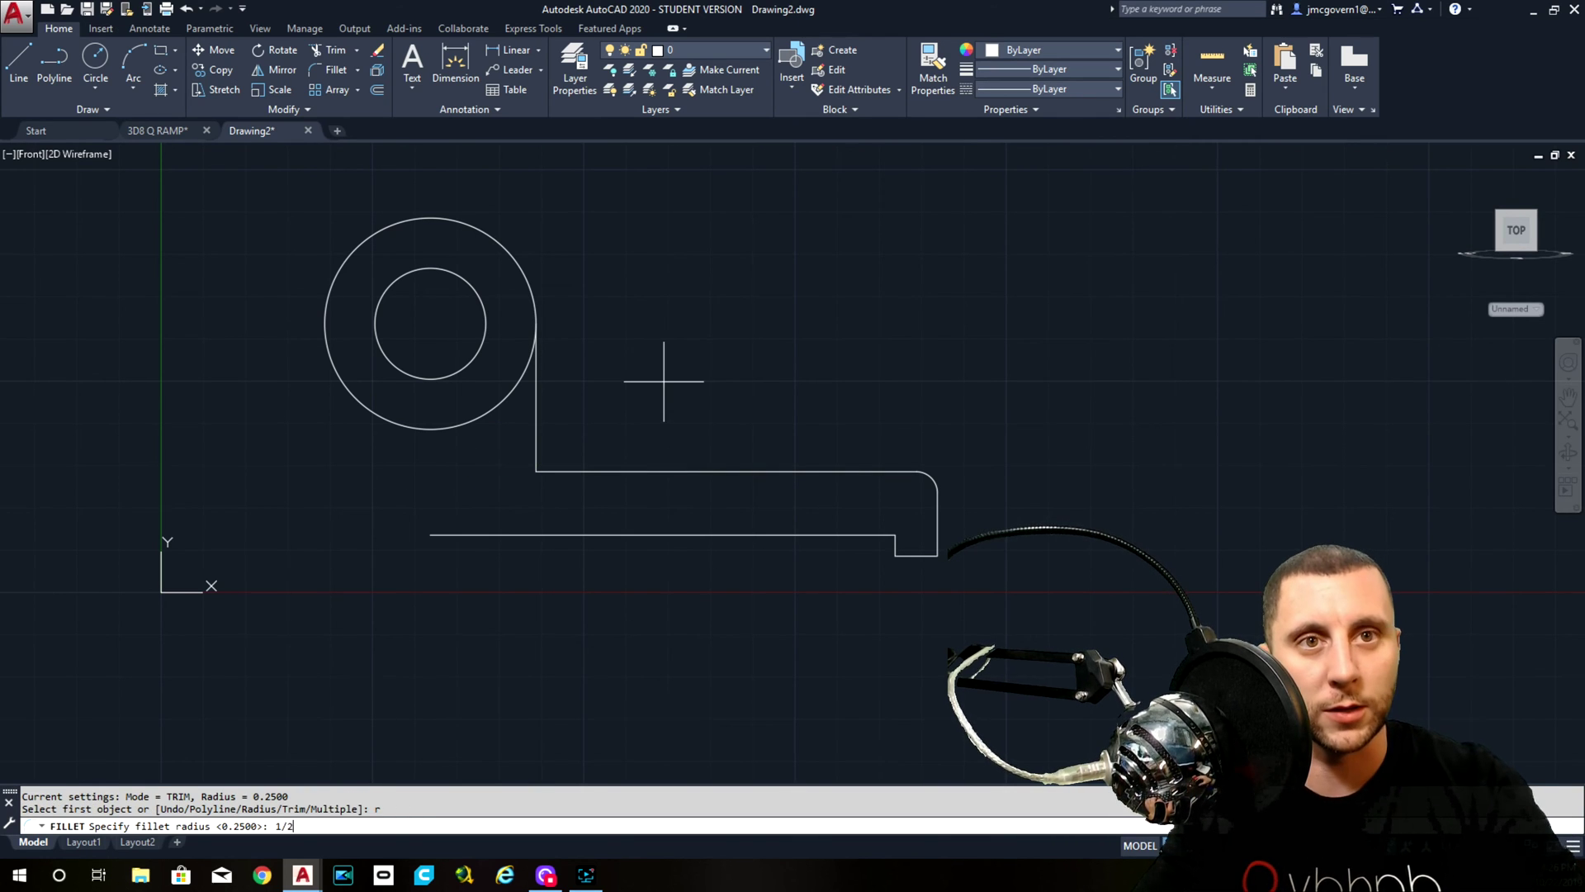
text(1/2)
key(Return)
click(537, 449)
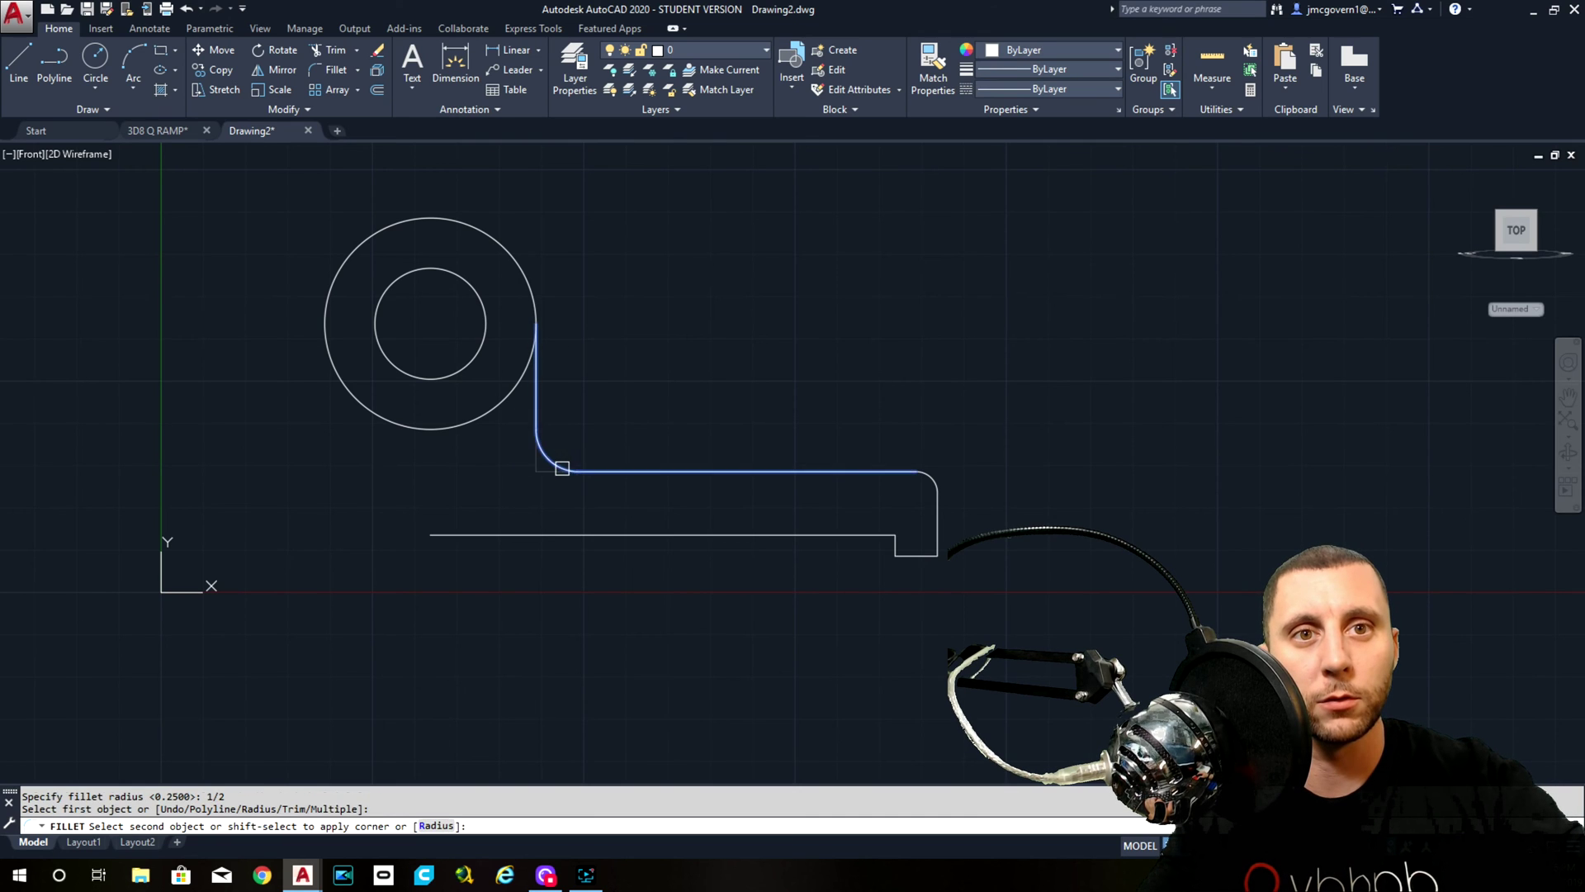
click(559, 471)
key(Escape)
Compare against the 3D8 Q RAMP drawing, then undo the 1/2 fillet in Drawing2
click(168, 129)
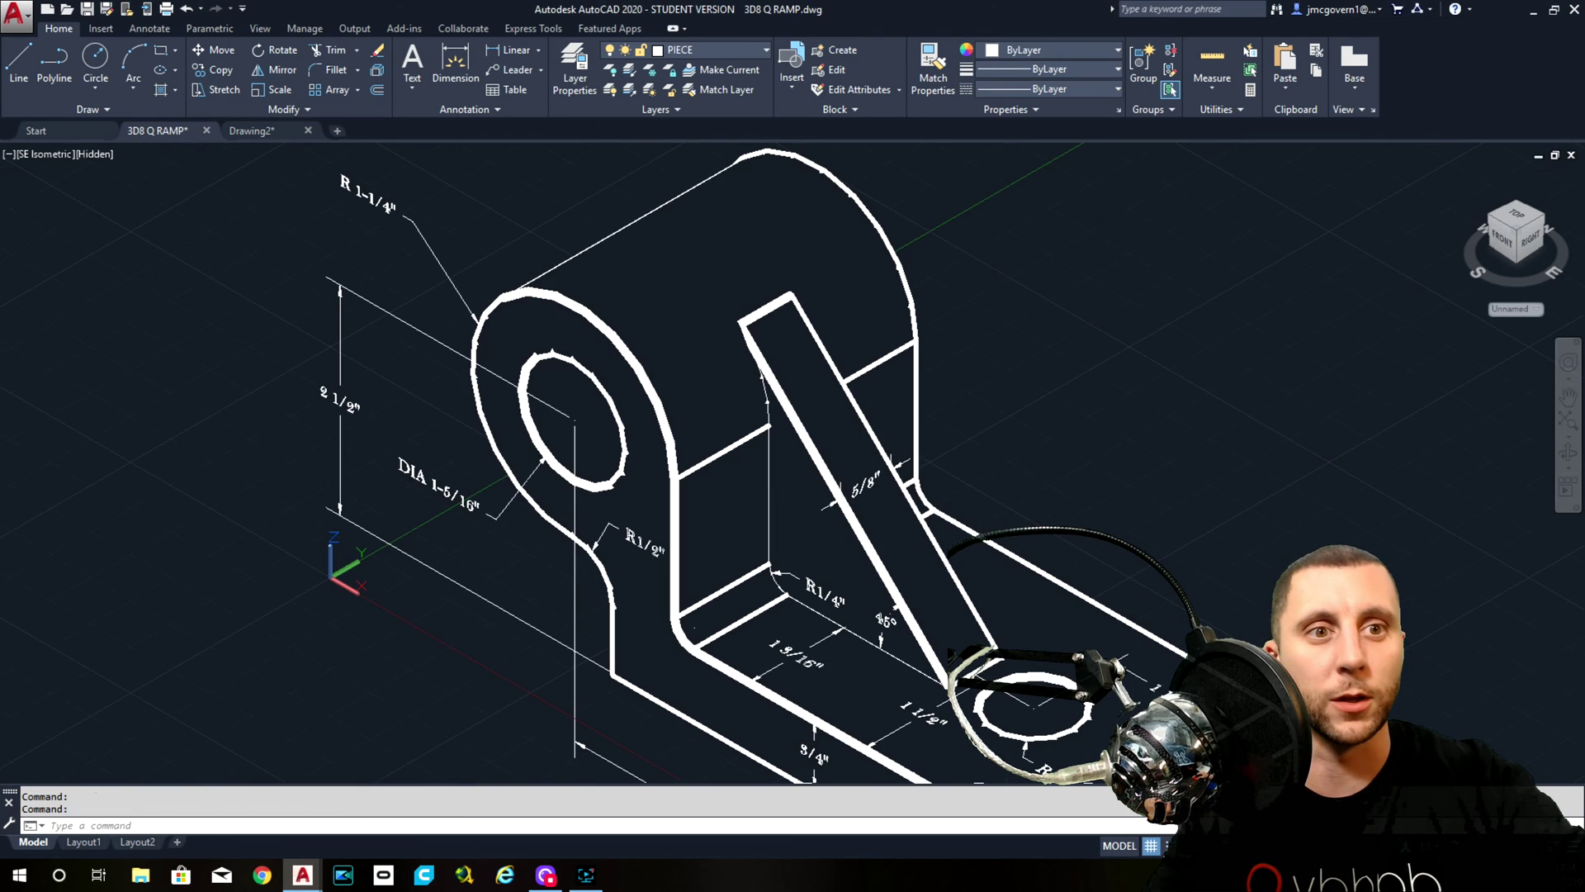
middle_drag(813, 599, 750, 487)
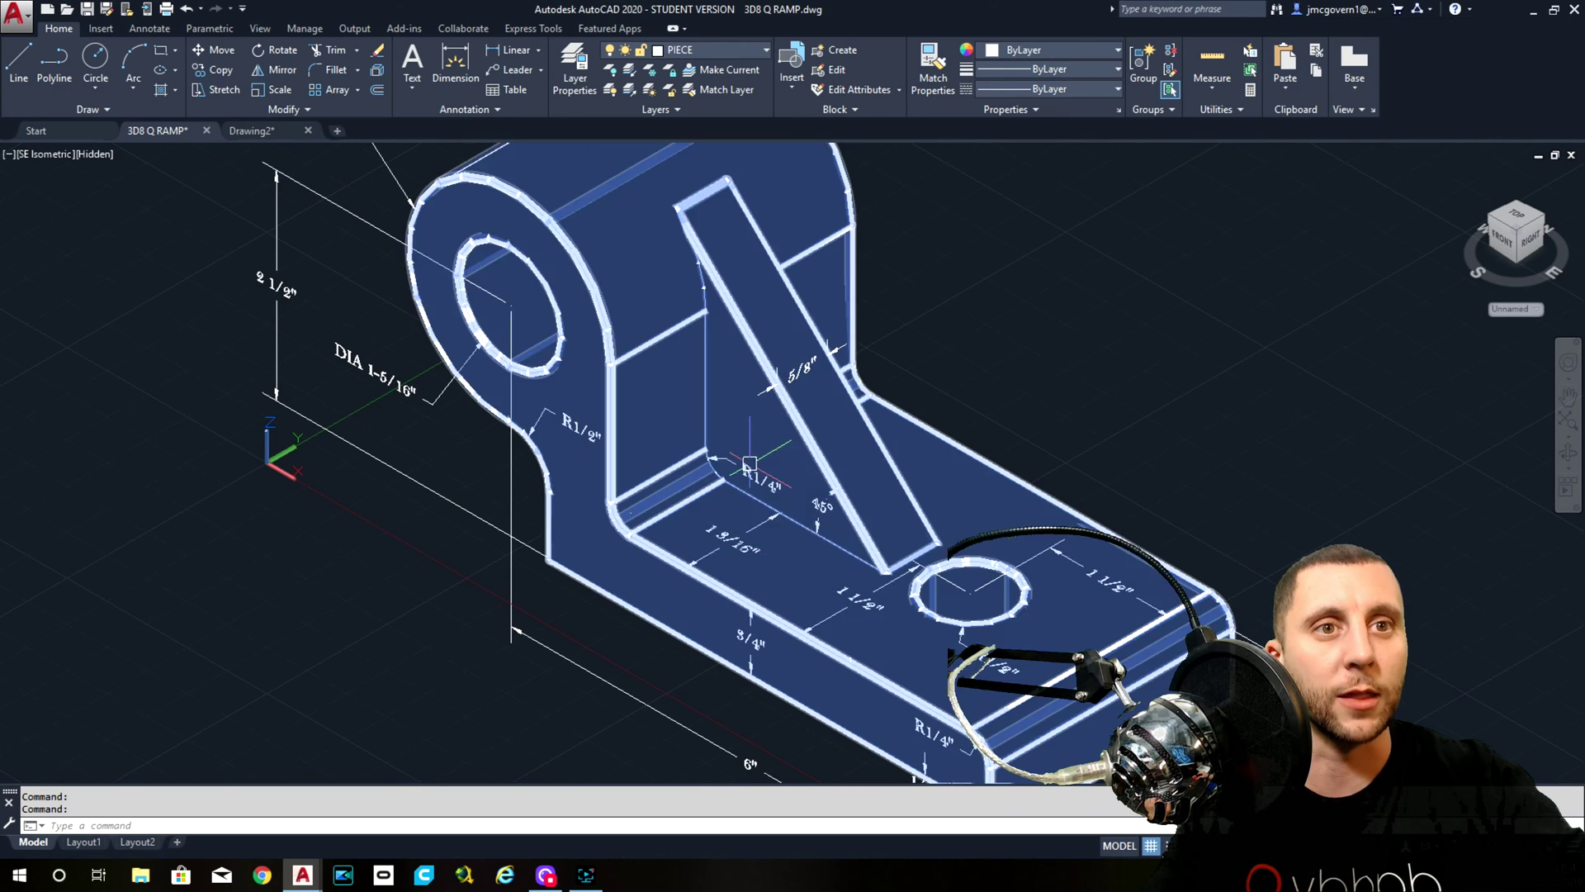
click(273, 129)
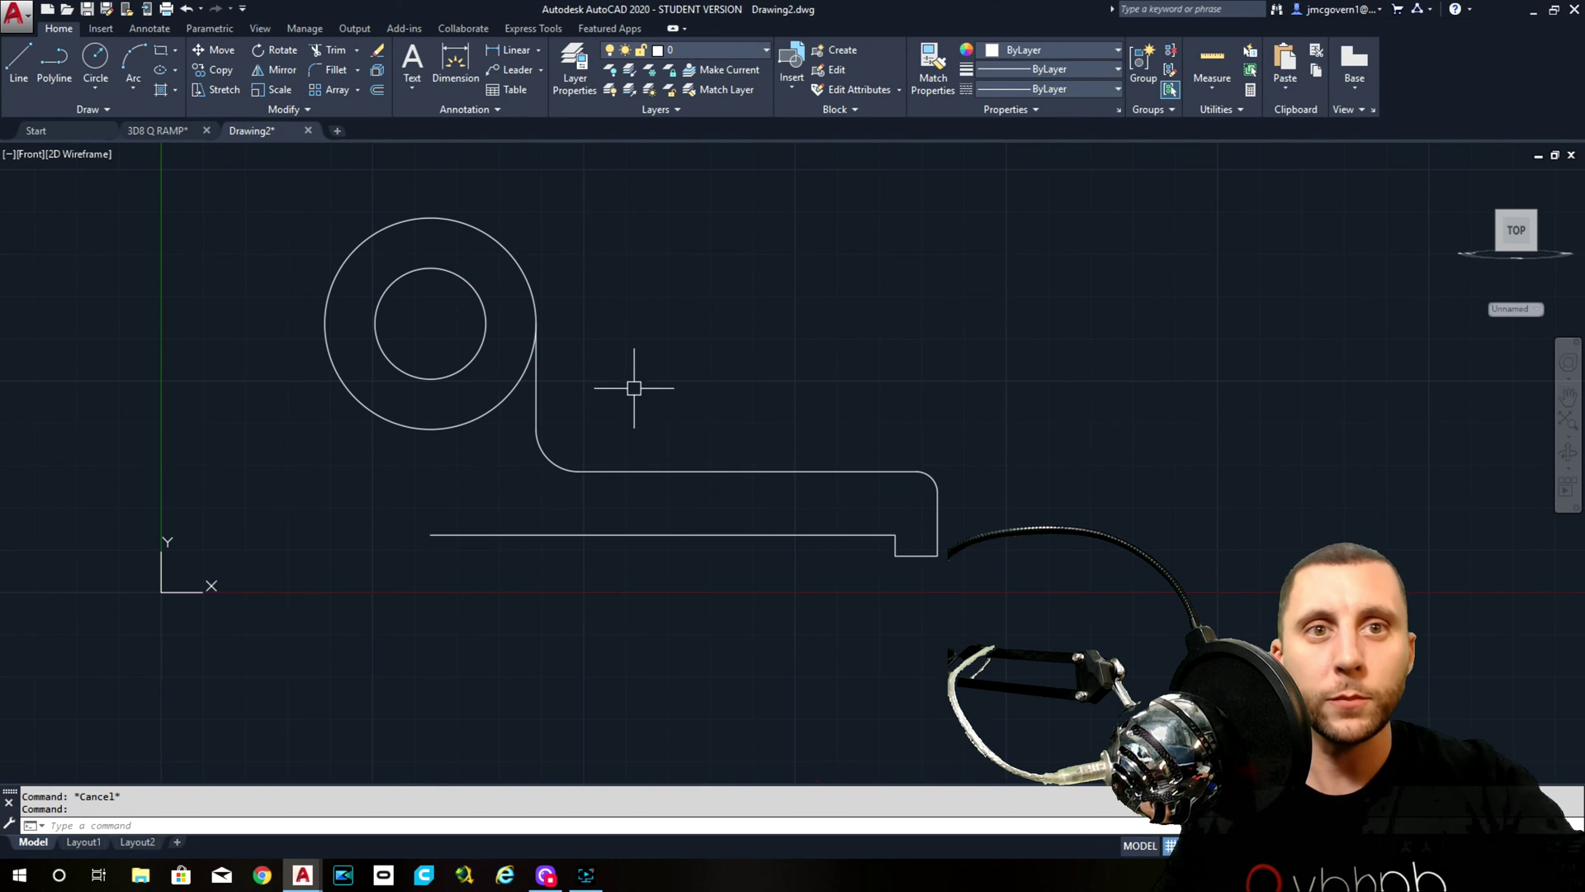
key(ctrl+x)
key(ctrl+z)
key(Escape)
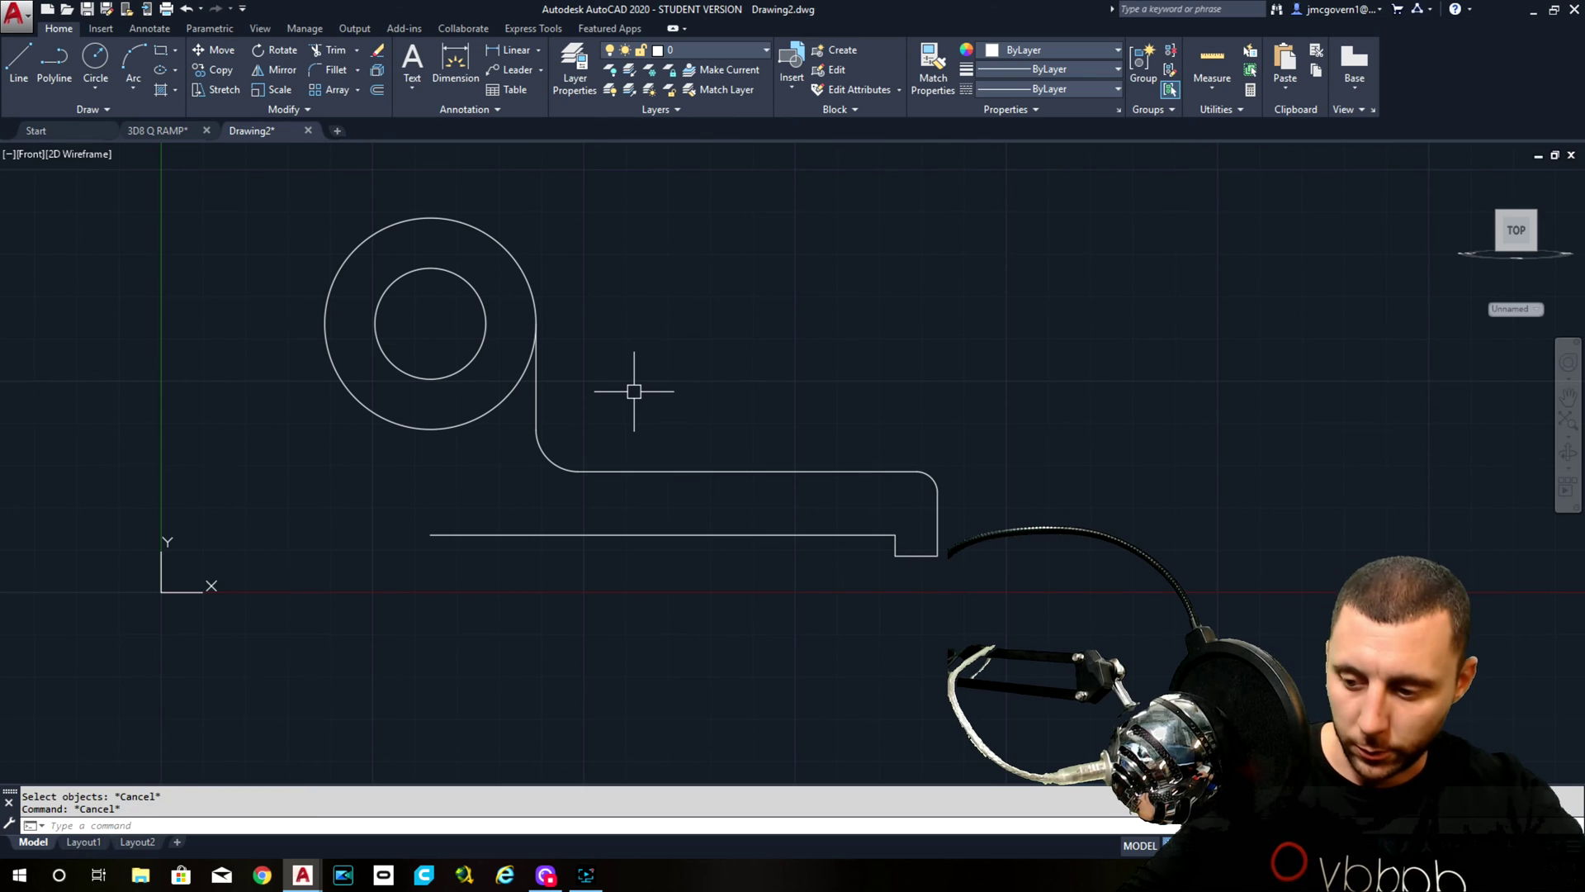
key(ctrl+z)
key(ctrl+z)
Refillet the same vertical-line and upper-edge corner with a 1/4 radius
text(fi)
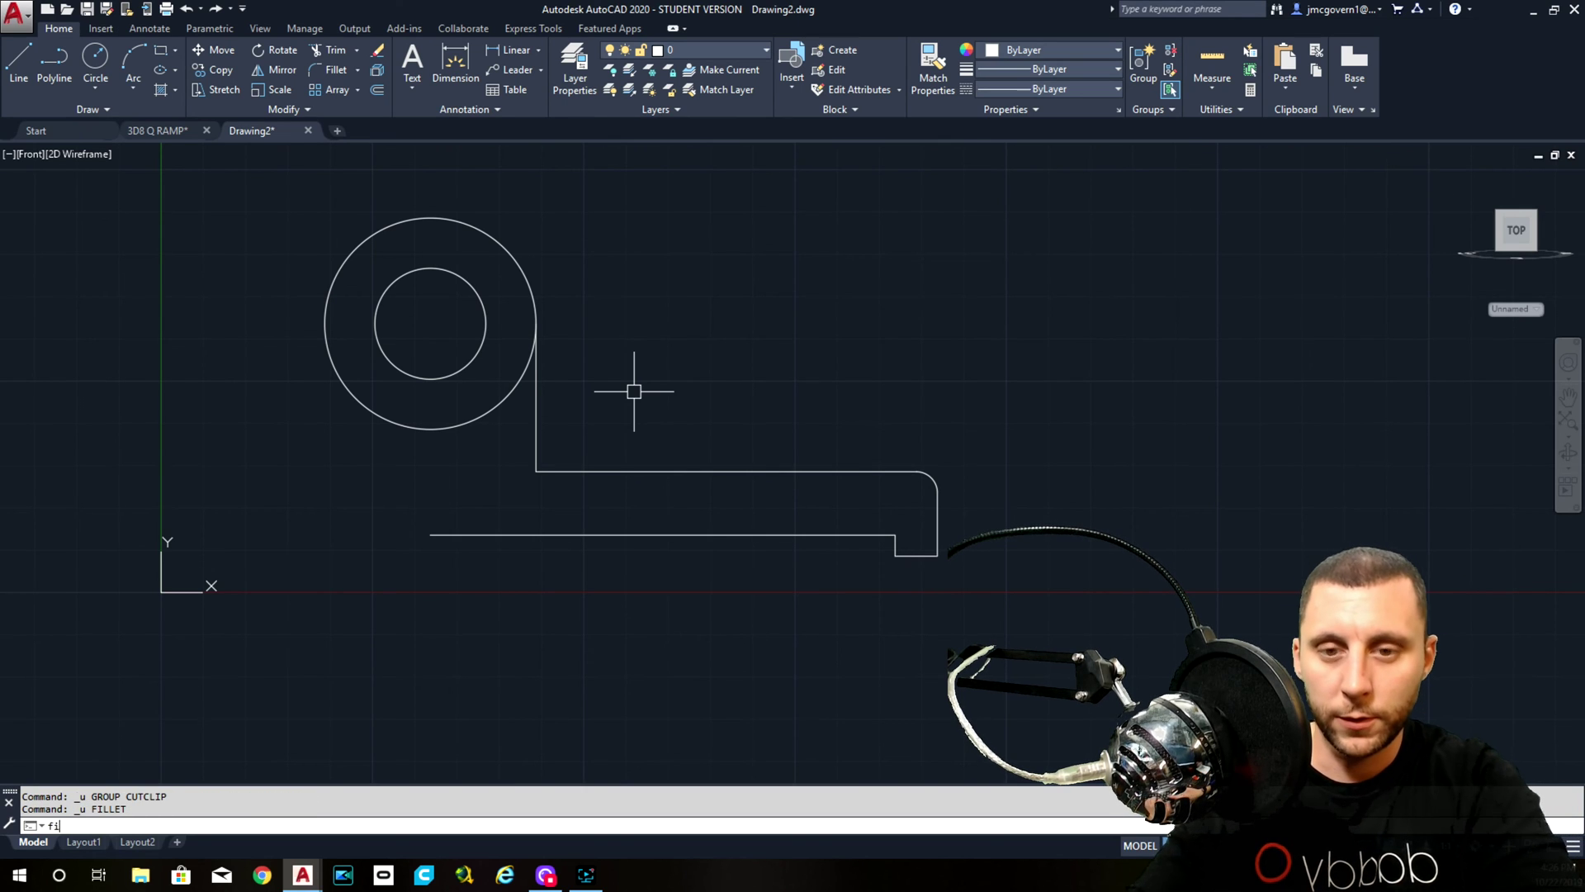
text(llet)
key(Return)
text(r)
key(Return)
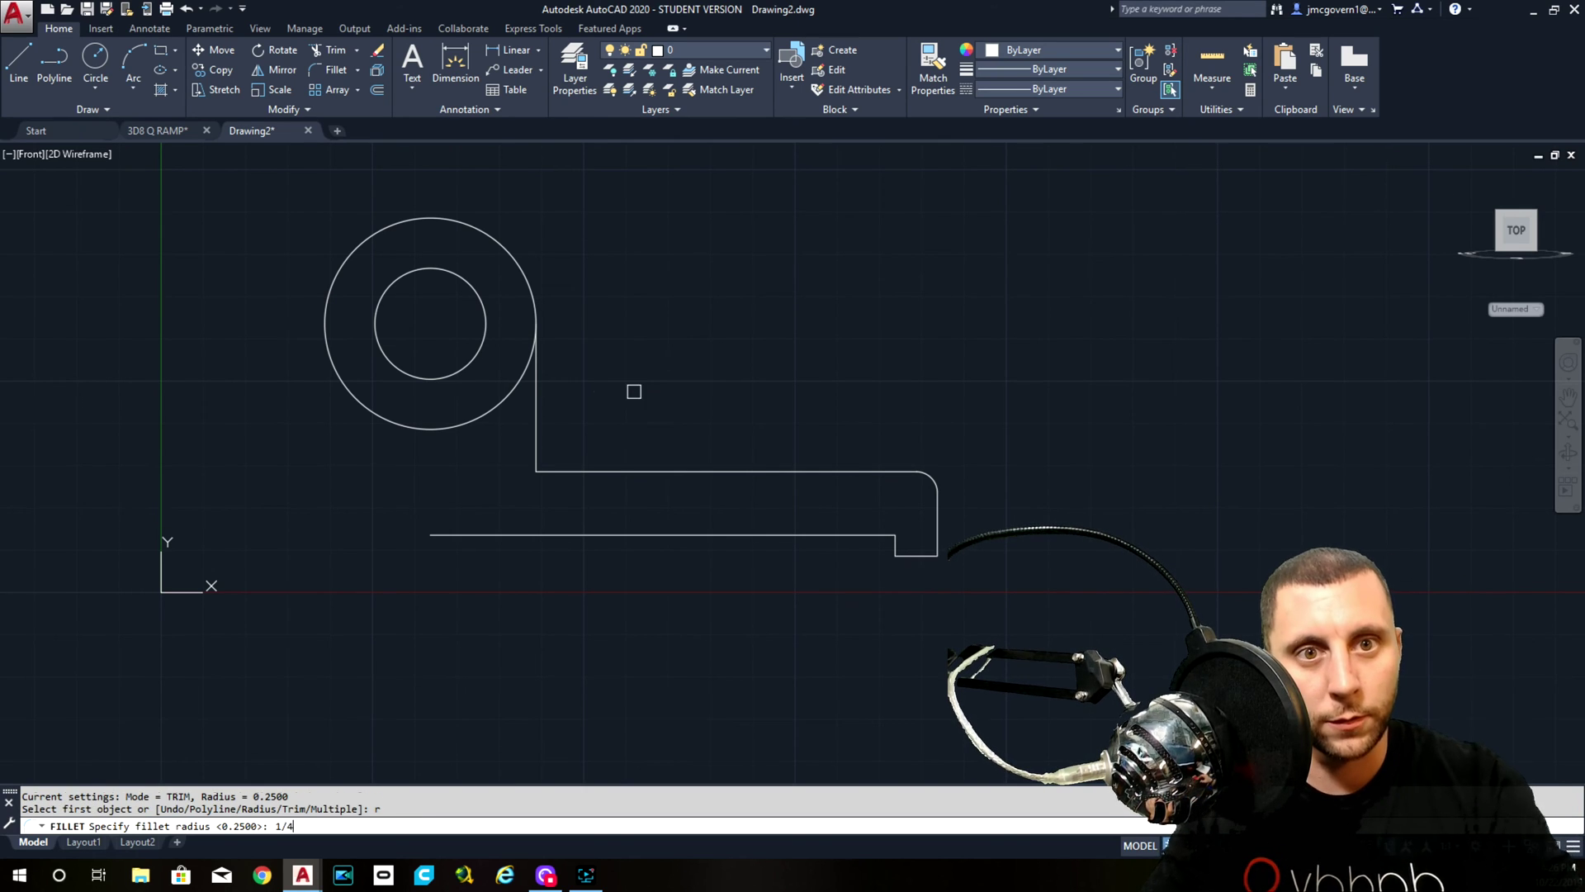
key(Return)
click(538, 443)
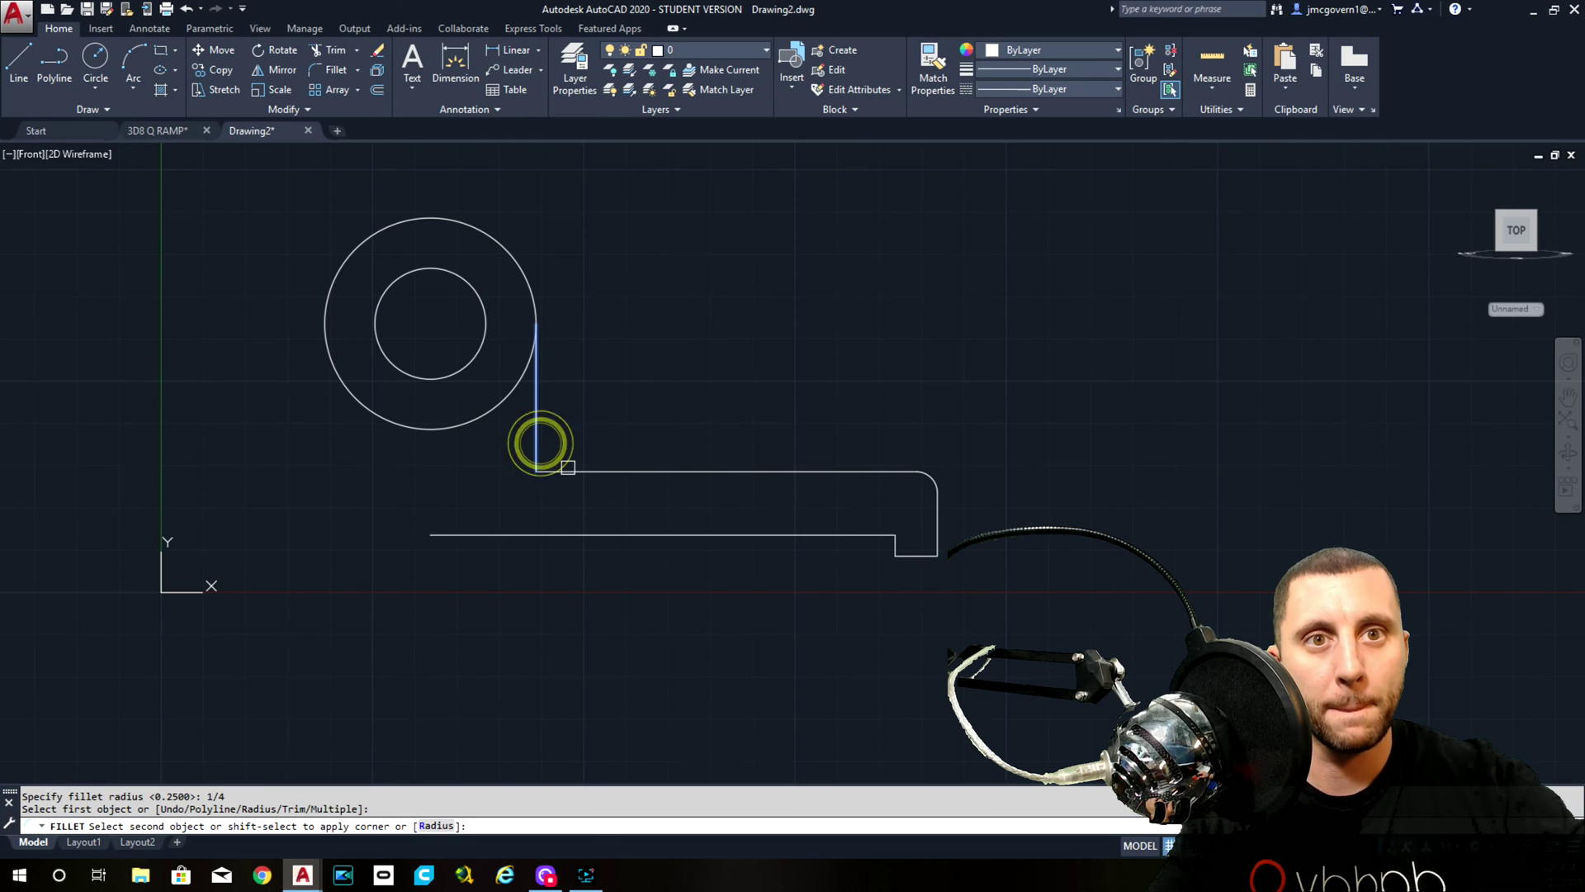
click(564, 471)
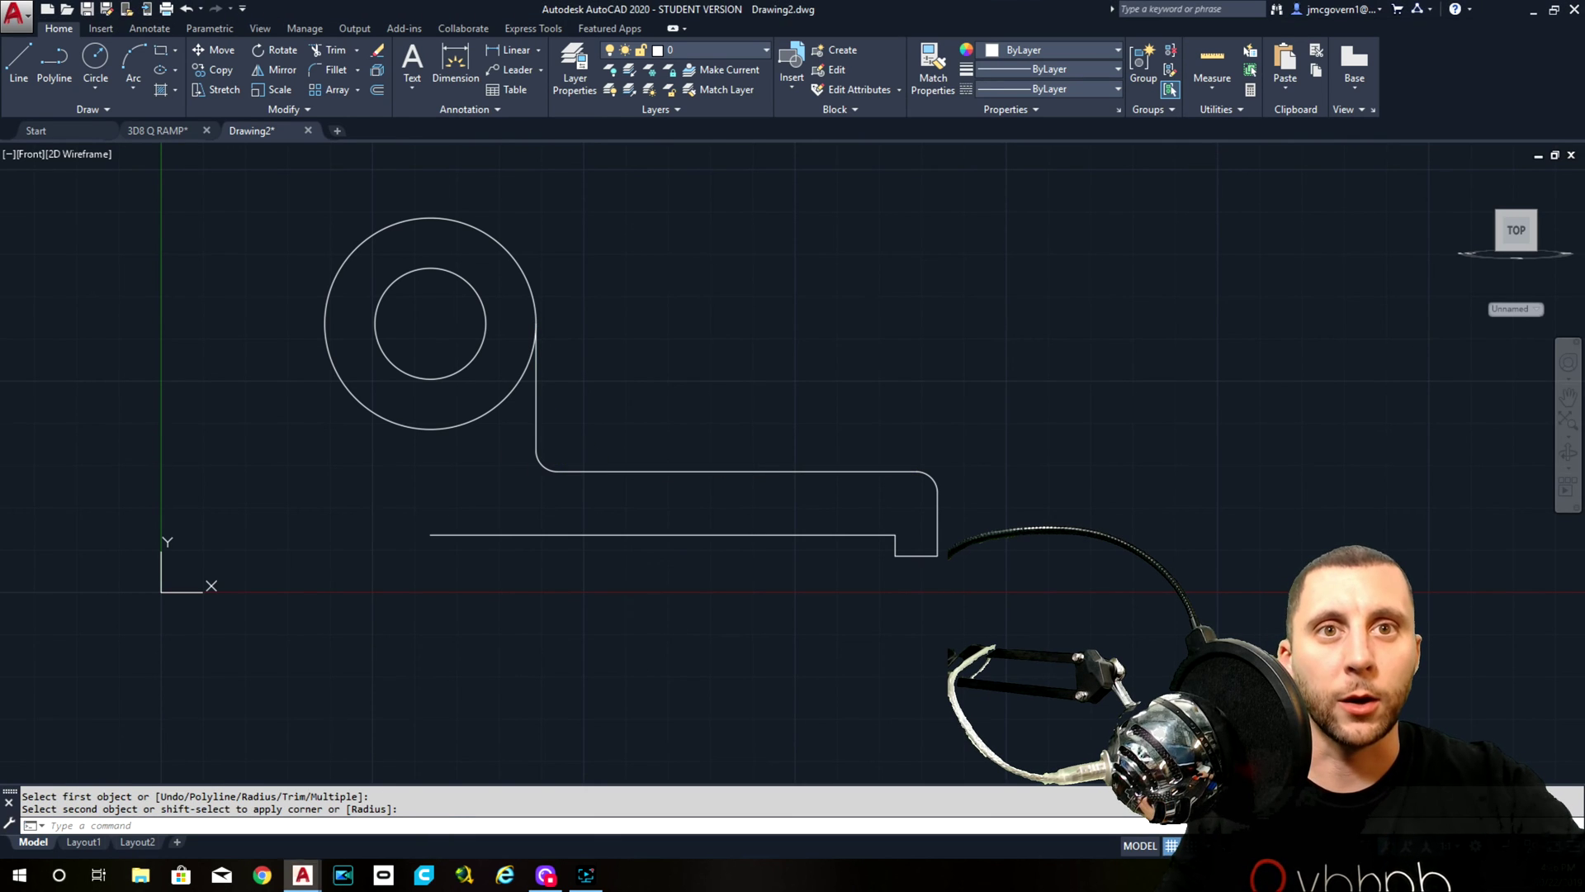
mouse_move(162, 128)
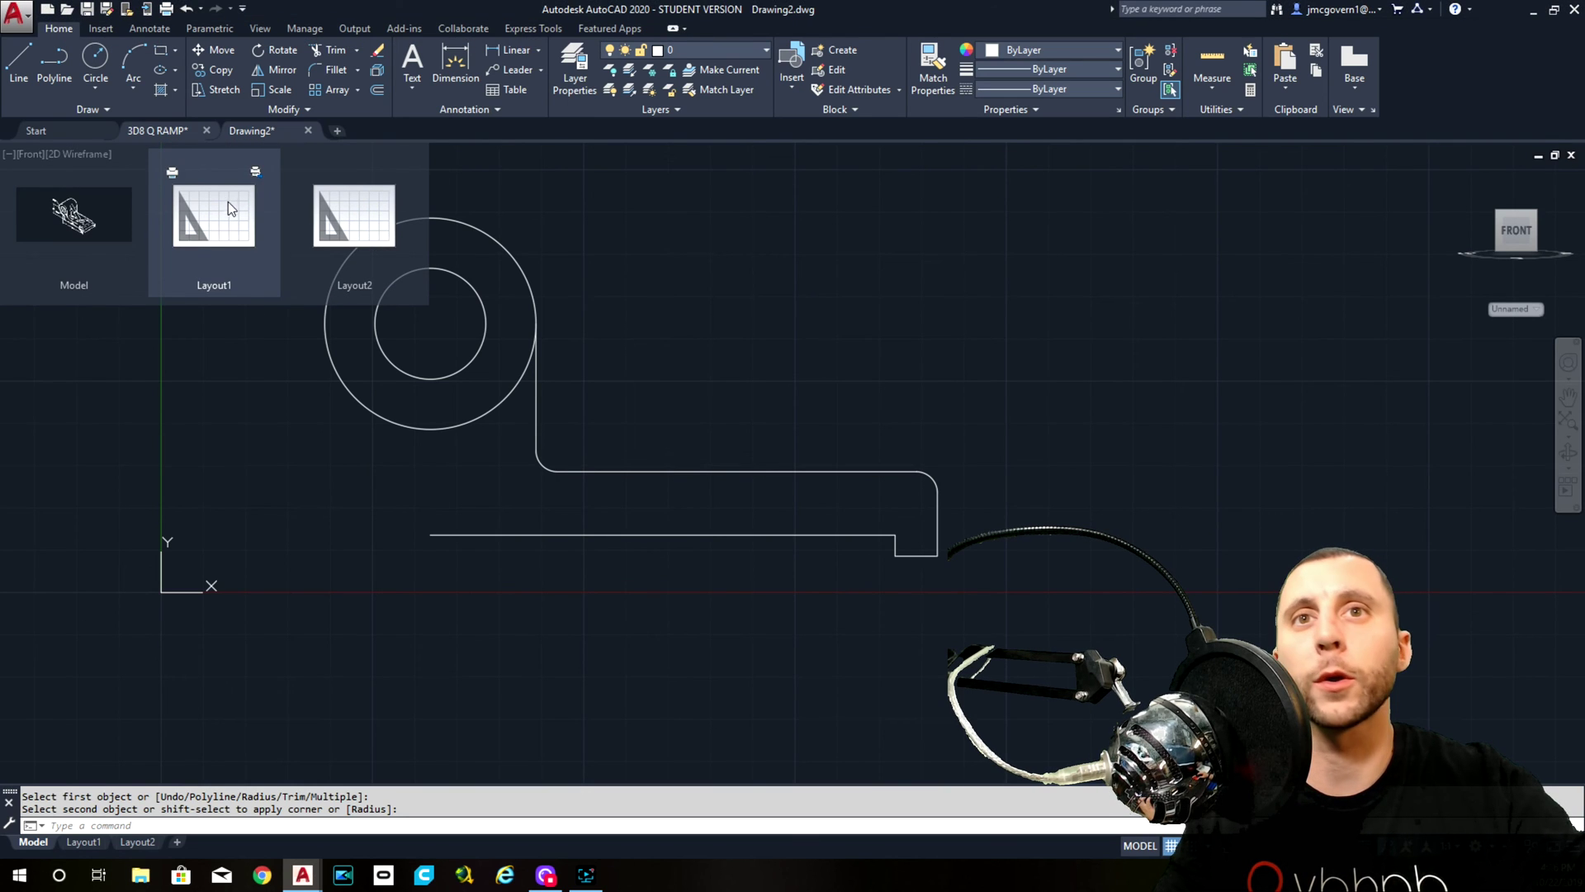
click(209, 129)
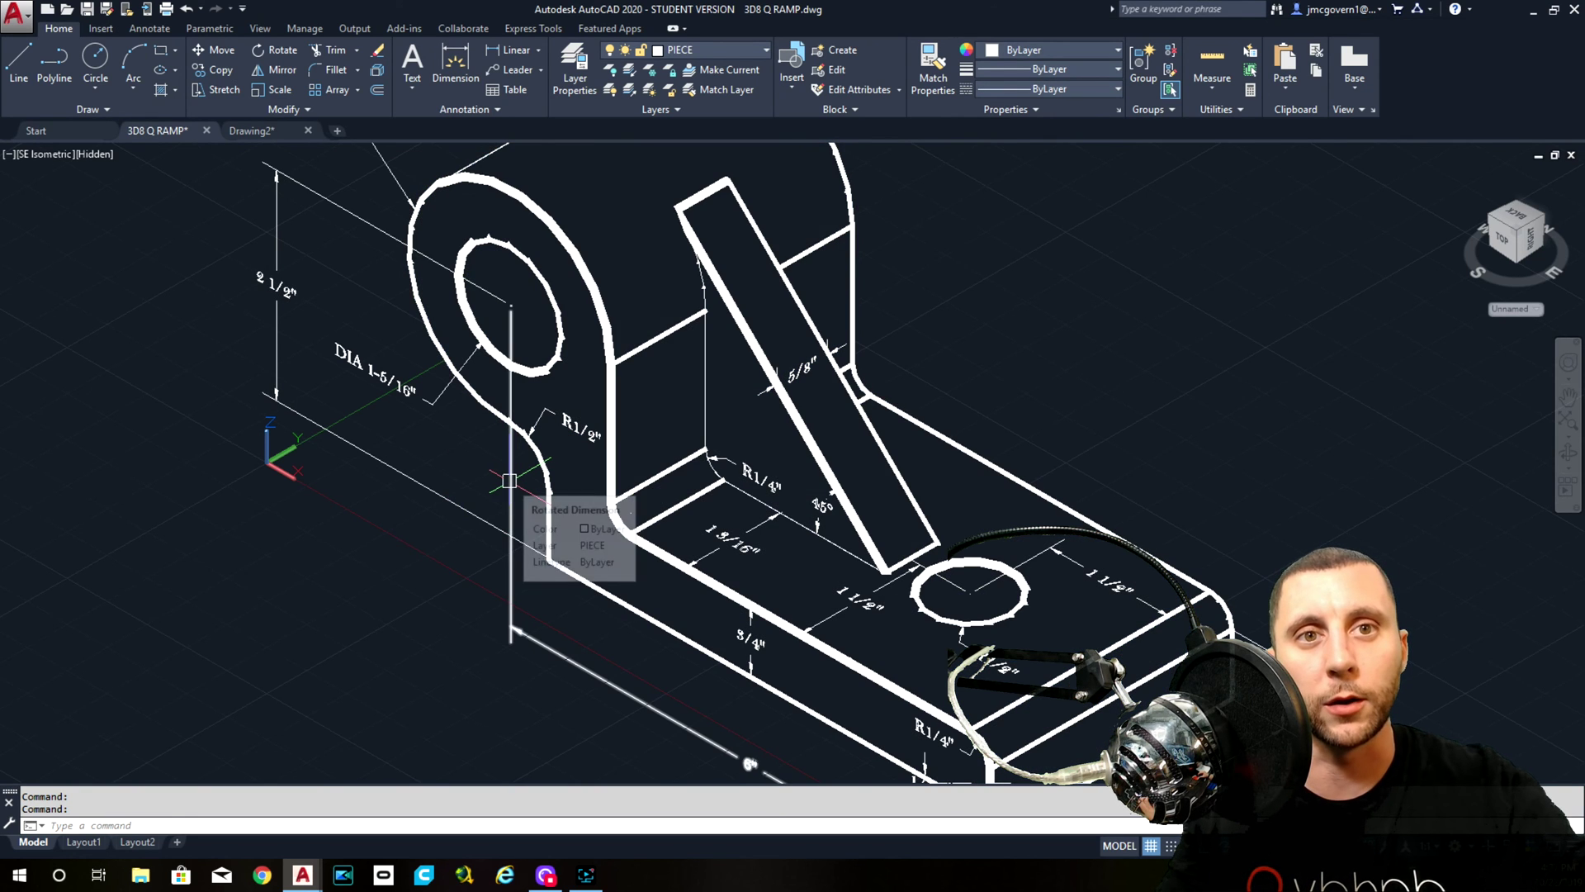
click(555, 488)
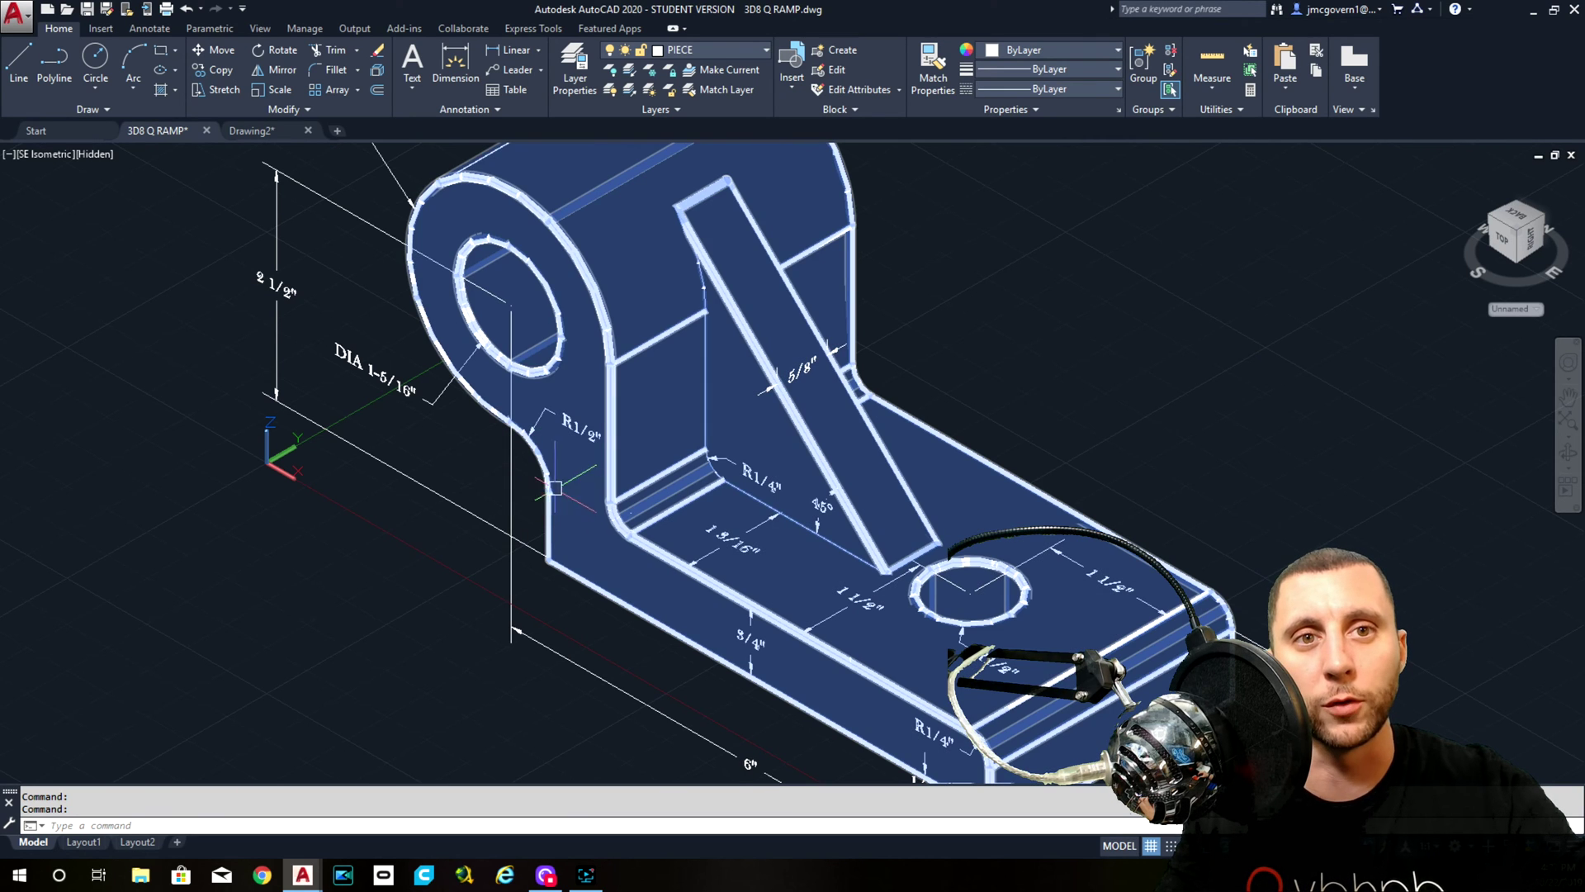
key(Escape)
click(251, 130)
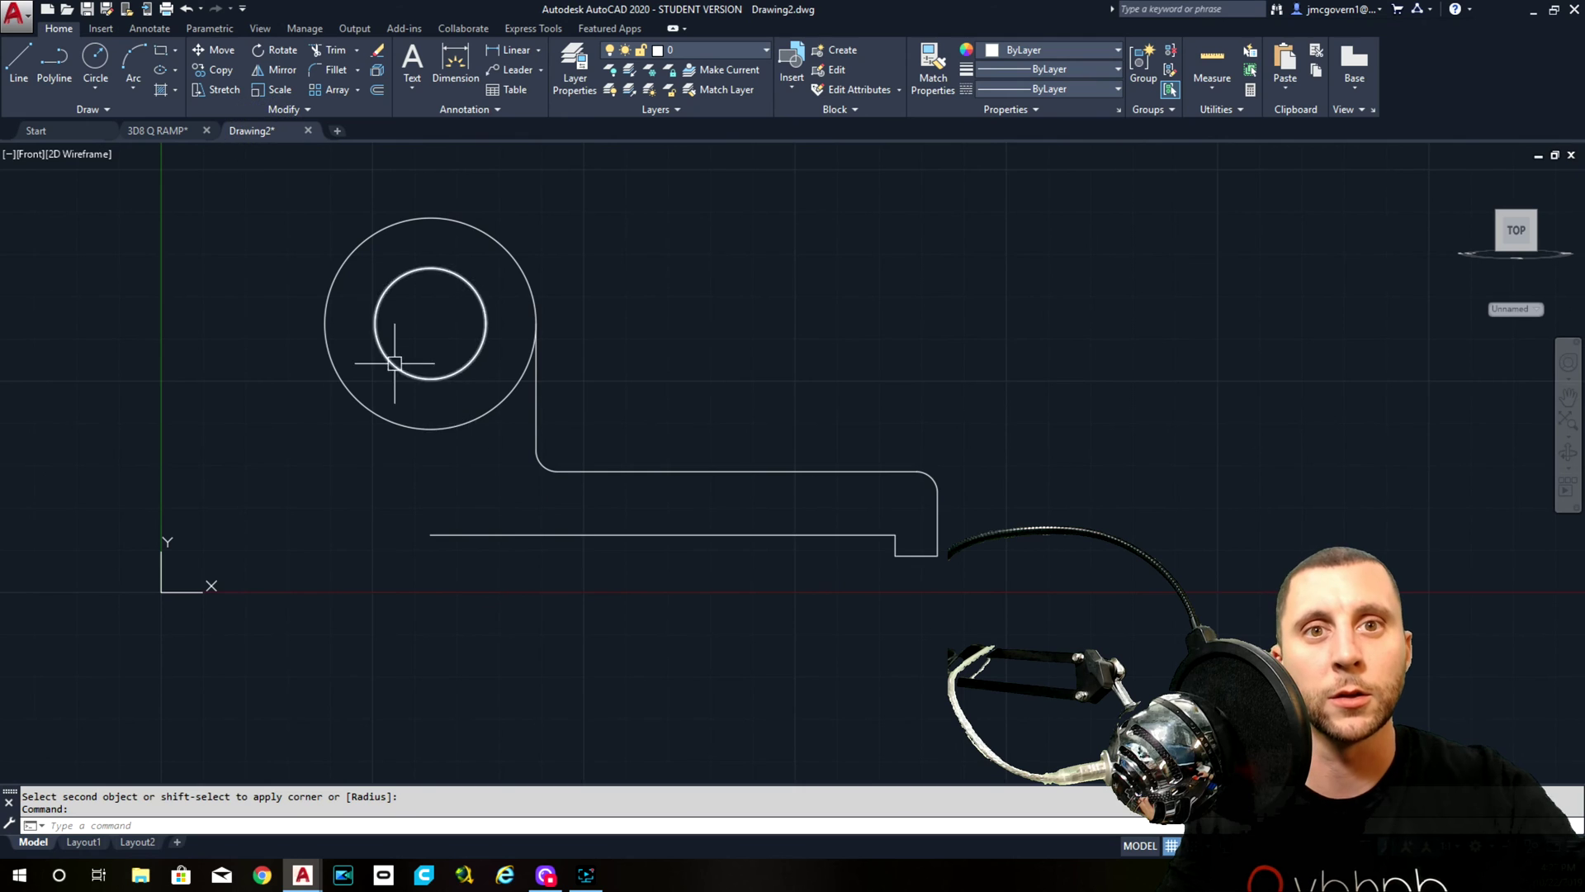
Draw a vertical line from the circles' centre down to the lower edge
middle_drag(502, 436, 542, 417)
click(18, 62)
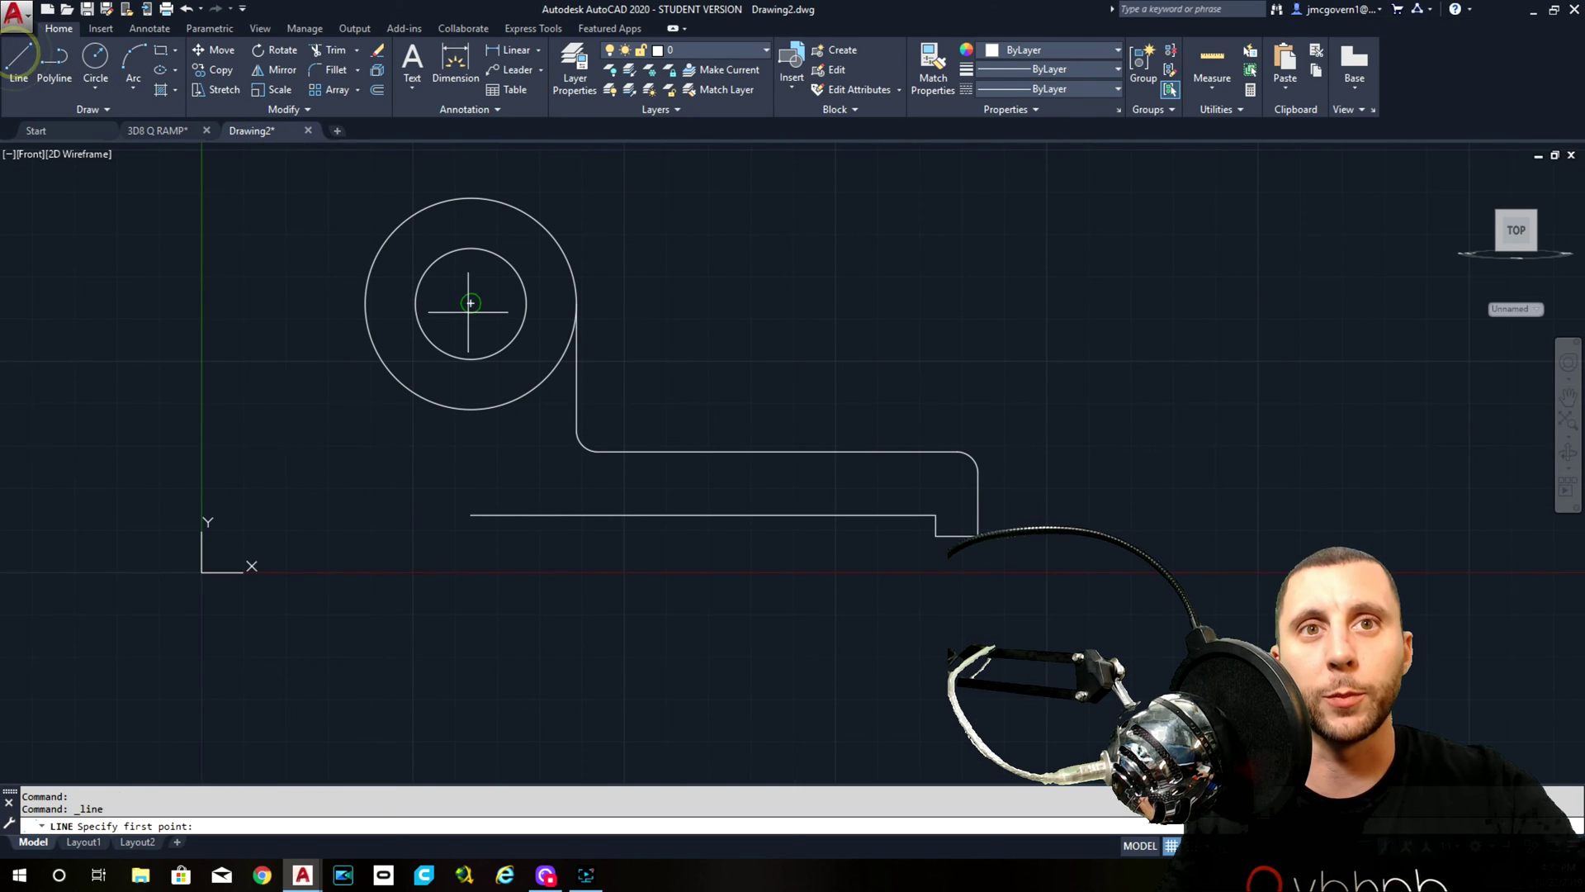
click(470, 309)
click(471, 515)
key(Escape)
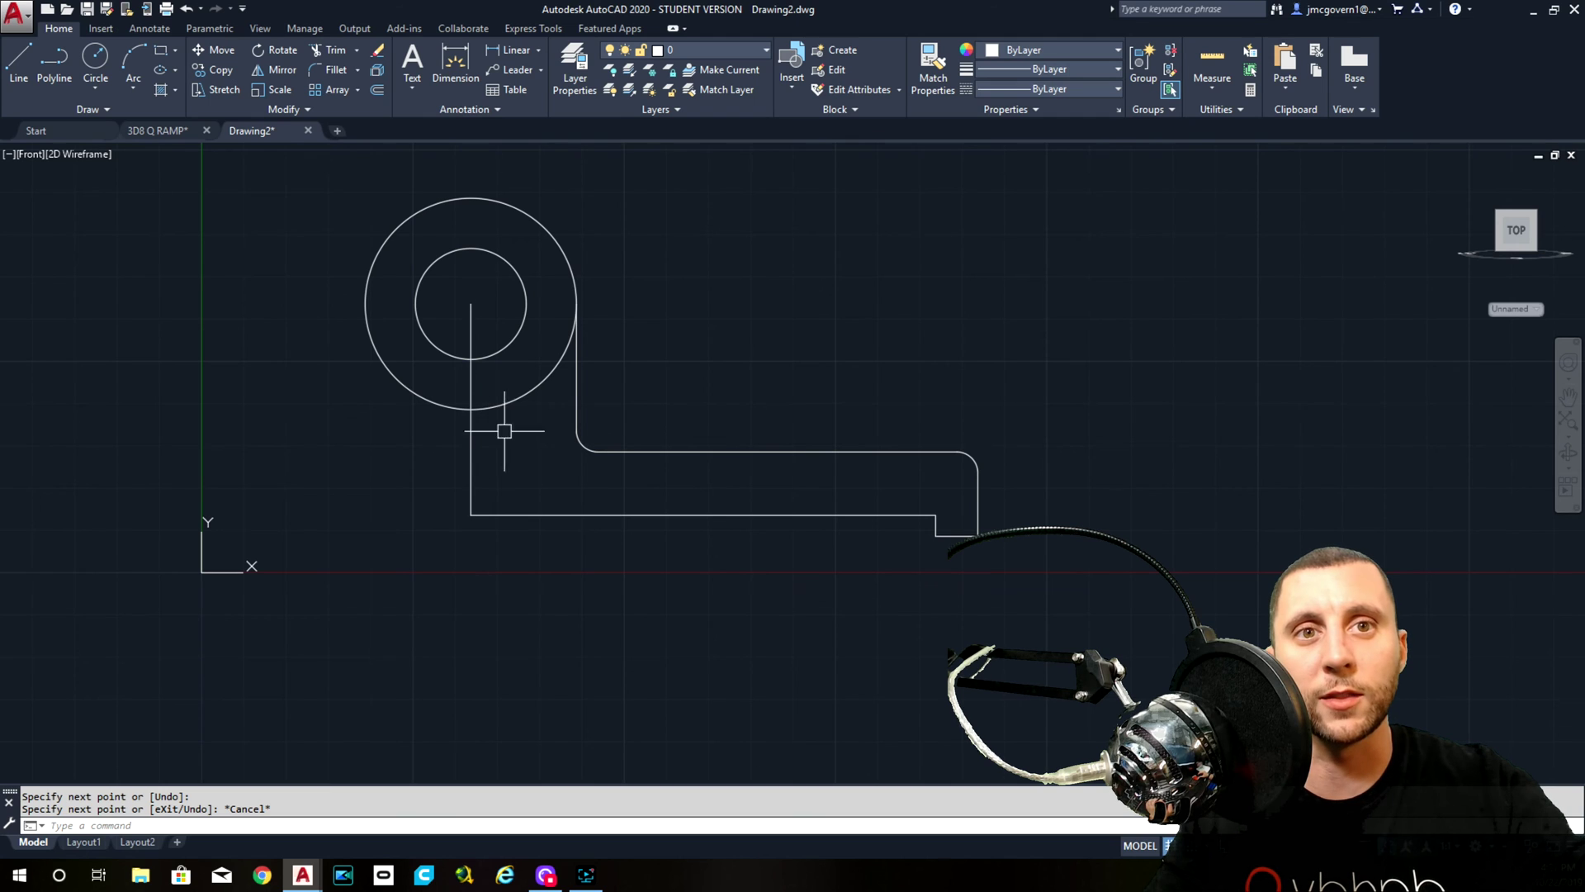
Offset the vertical centre line 1/2 to the right
click(378, 89)
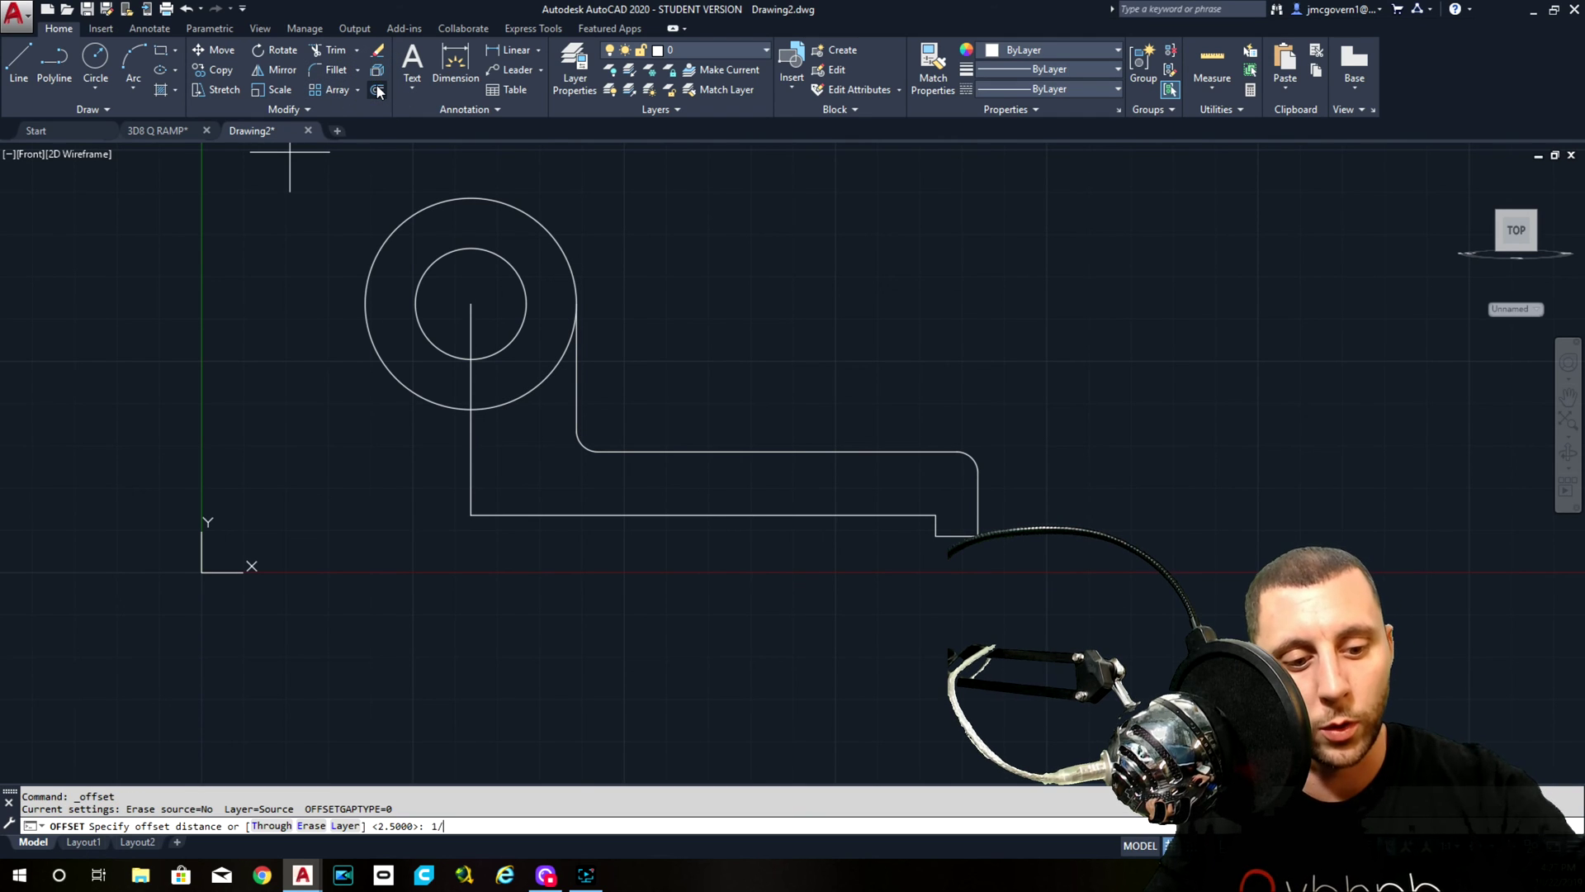
text(1/2)
key(Return)
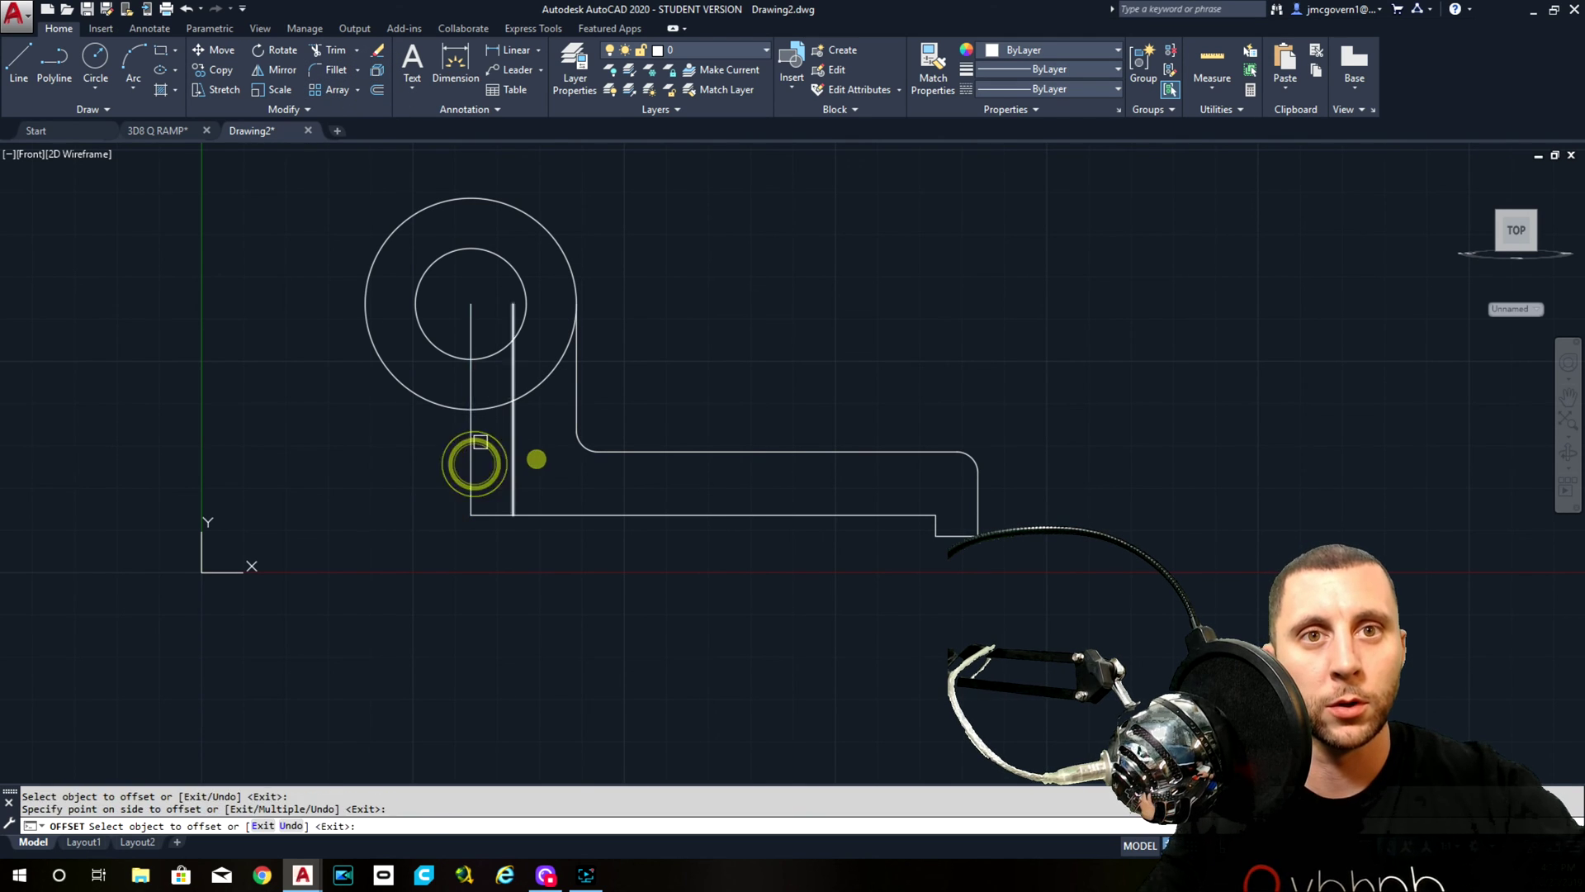
key(Escape)
click(495, 439)
click(443, 449)
key(Escape)
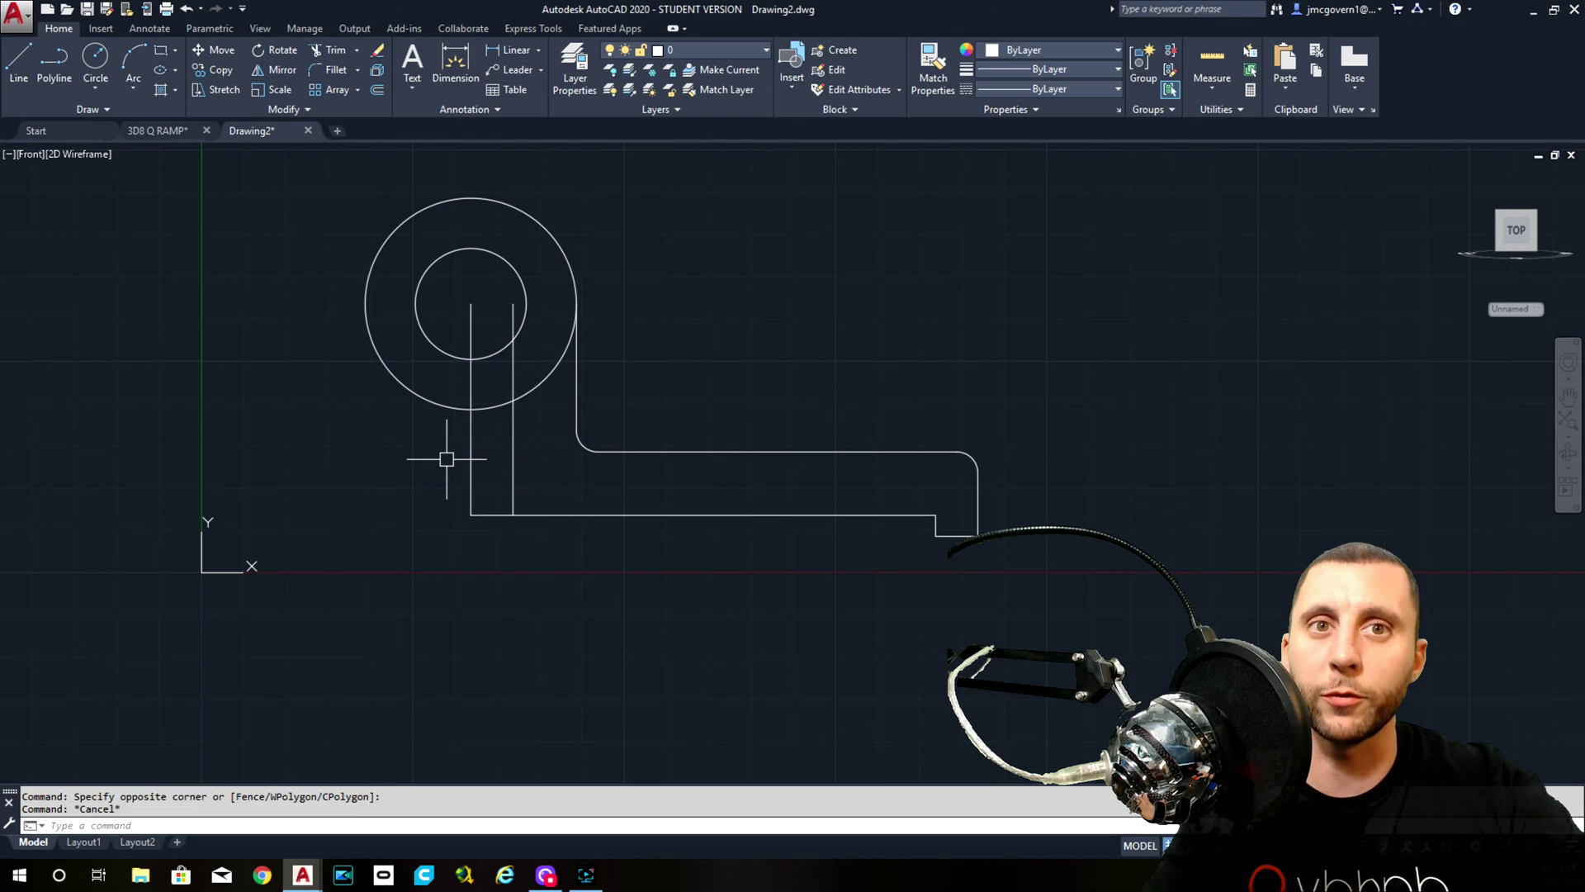
Draw a horizontal line from the outer circle's bottom to the offset vertical line
click(18, 62)
scroll(508, 392, up, 2)
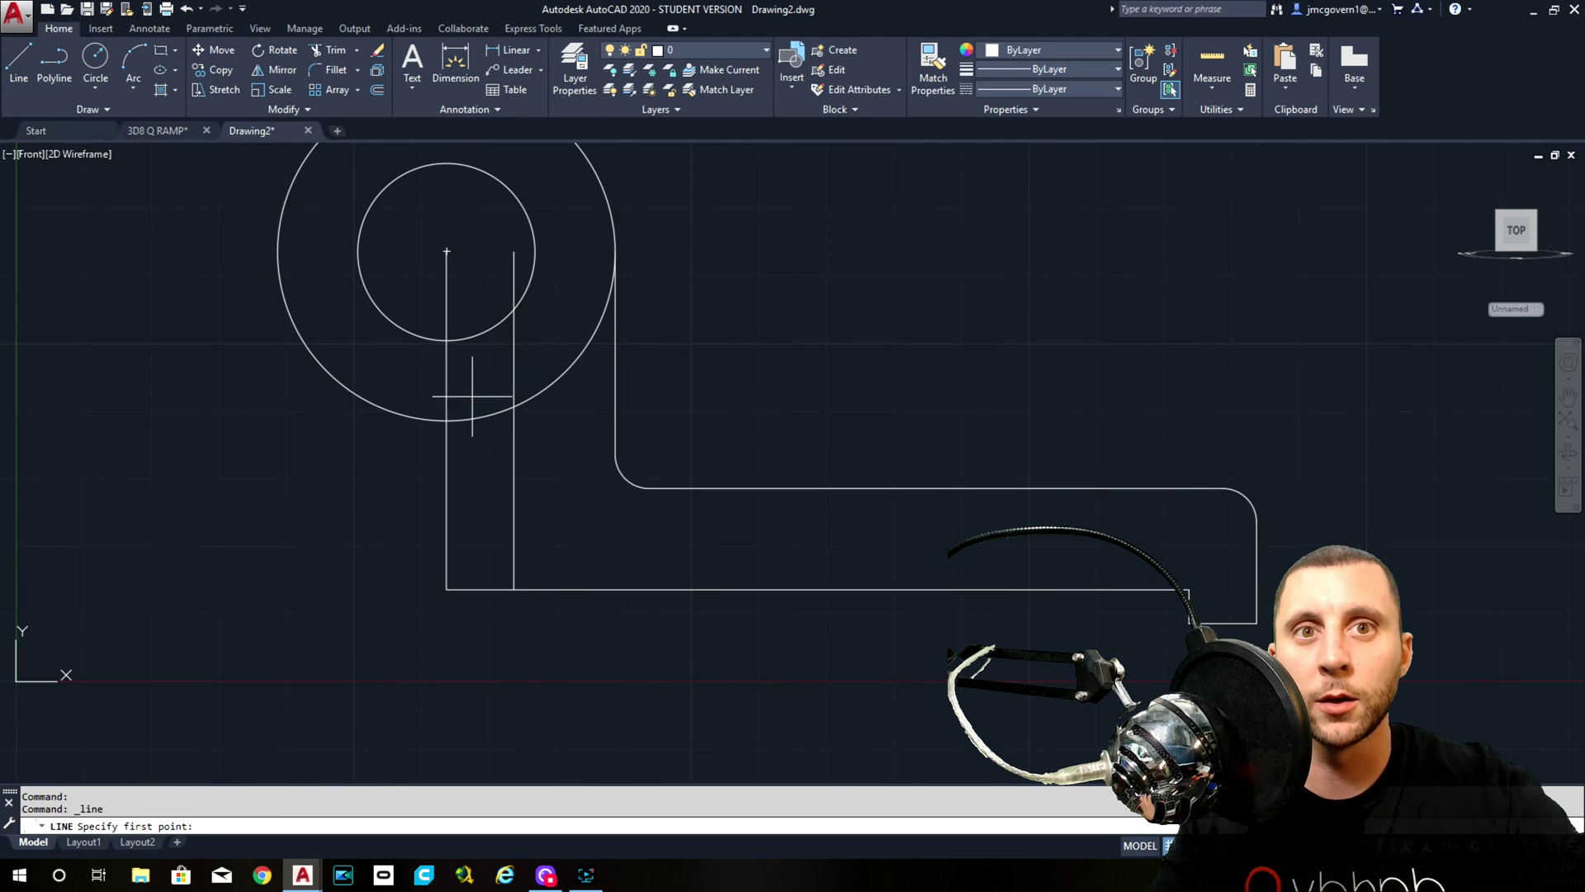
click(447, 421)
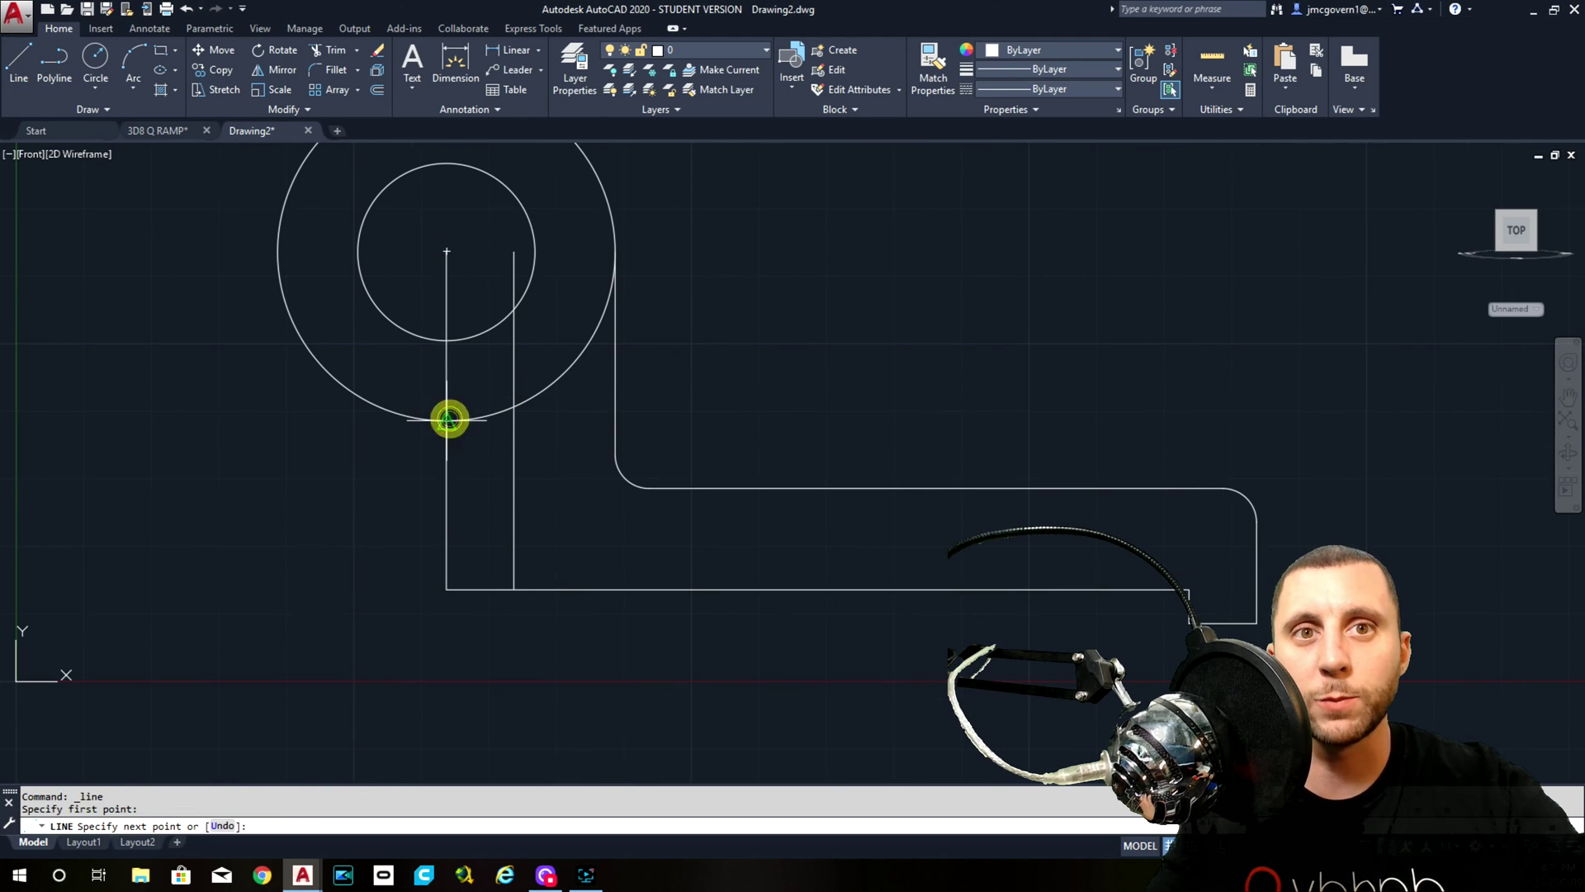
click(514, 421)
key(Escape)
Trim the offset line above the new horizontal edge and the bottom line between verticals
text(tr)
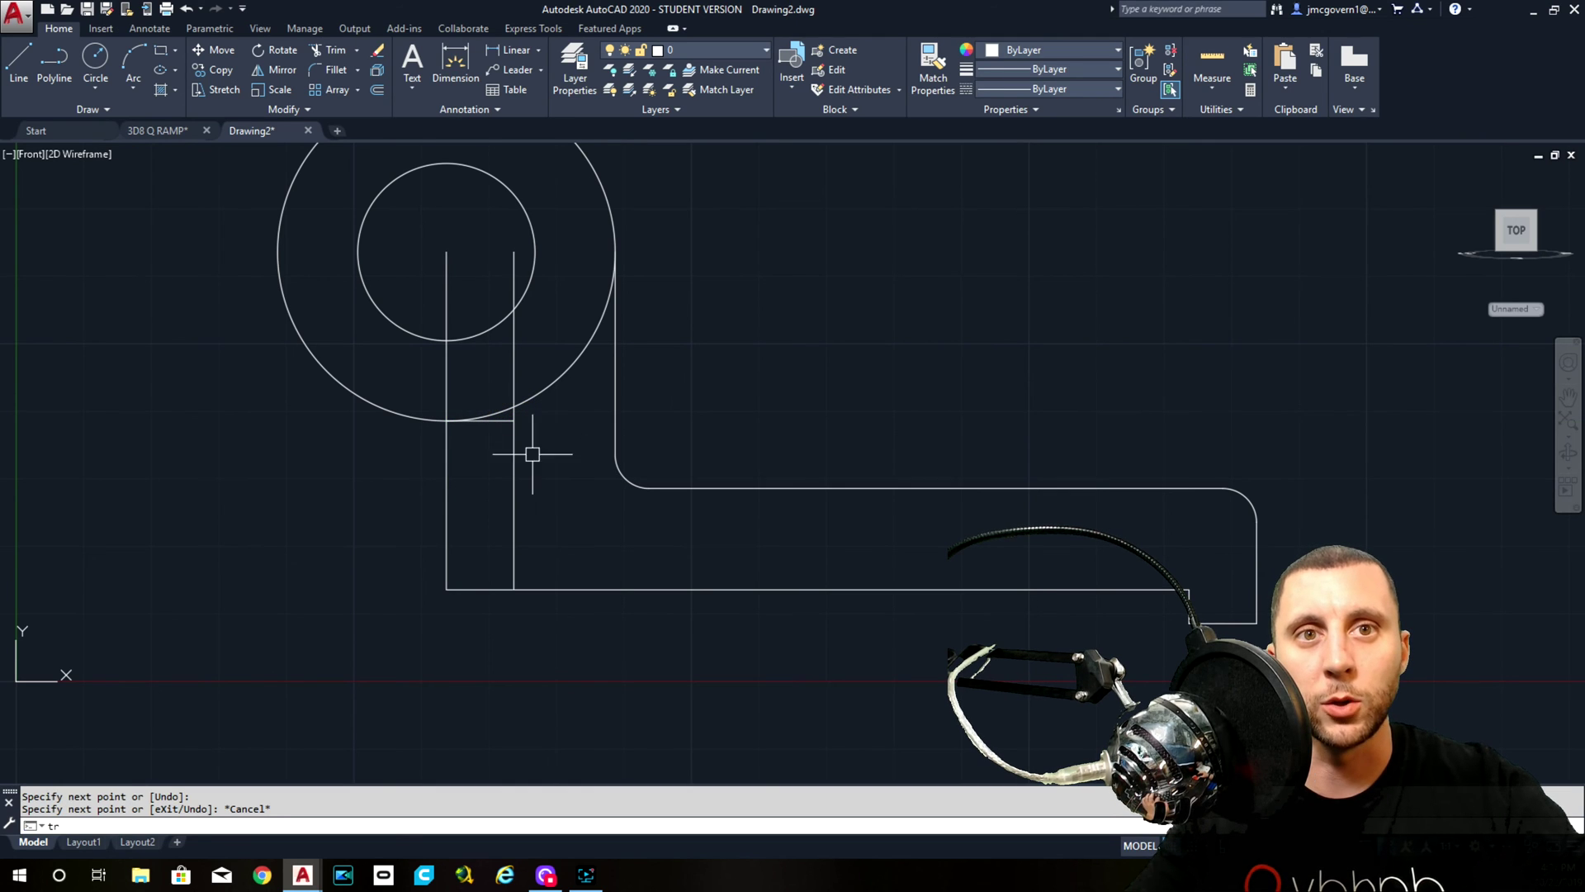
key(Return)
click(506, 417)
right_click(528, 333)
drag(529, 333, 496, 355)
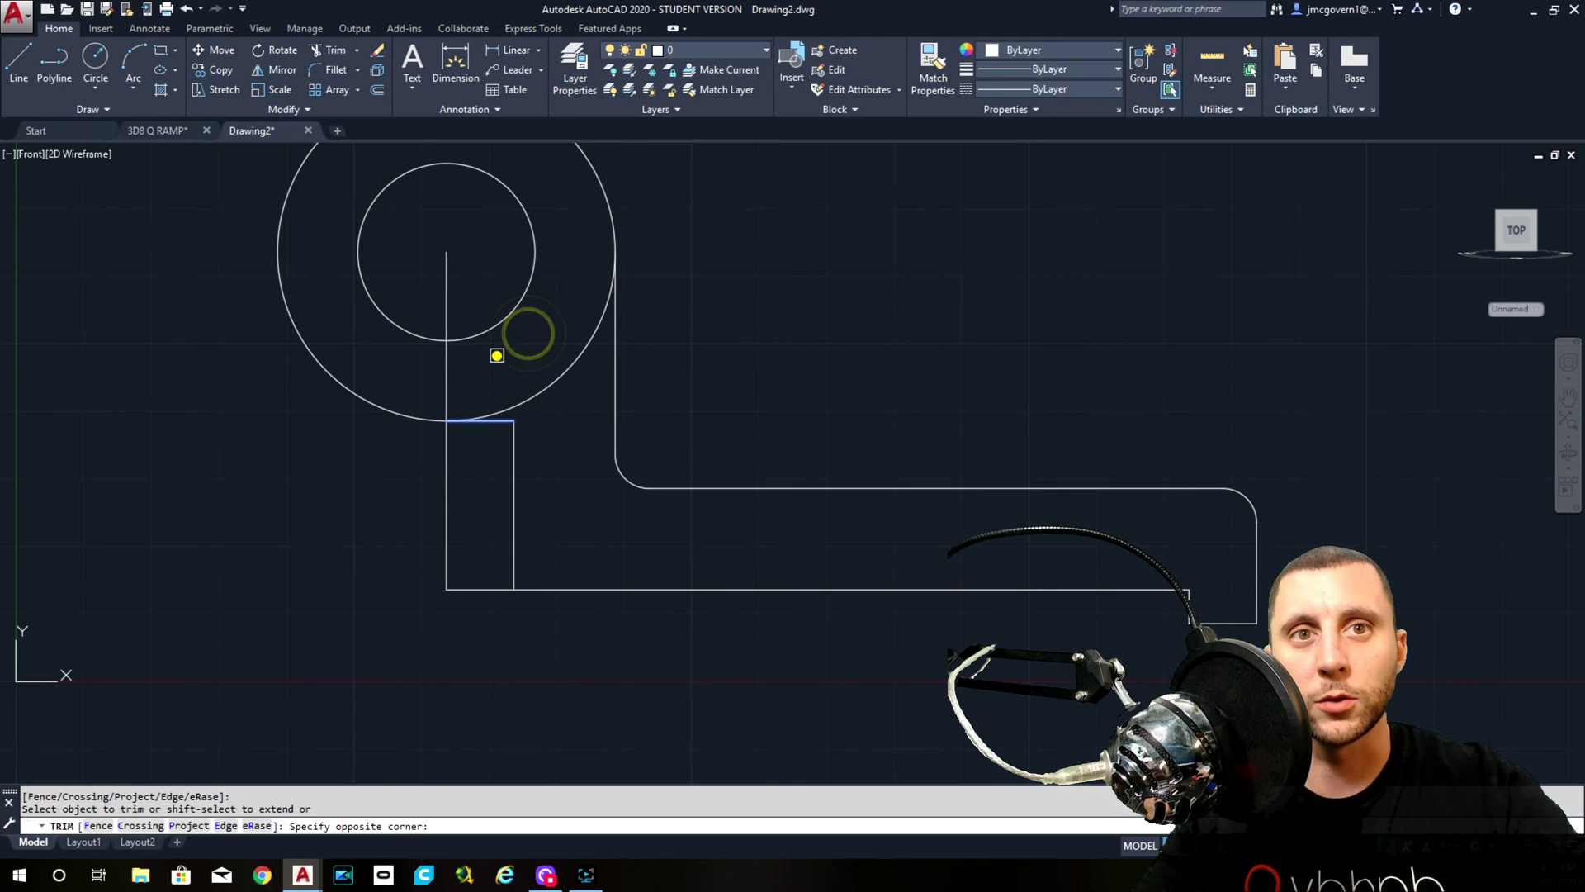
click(668, 590)
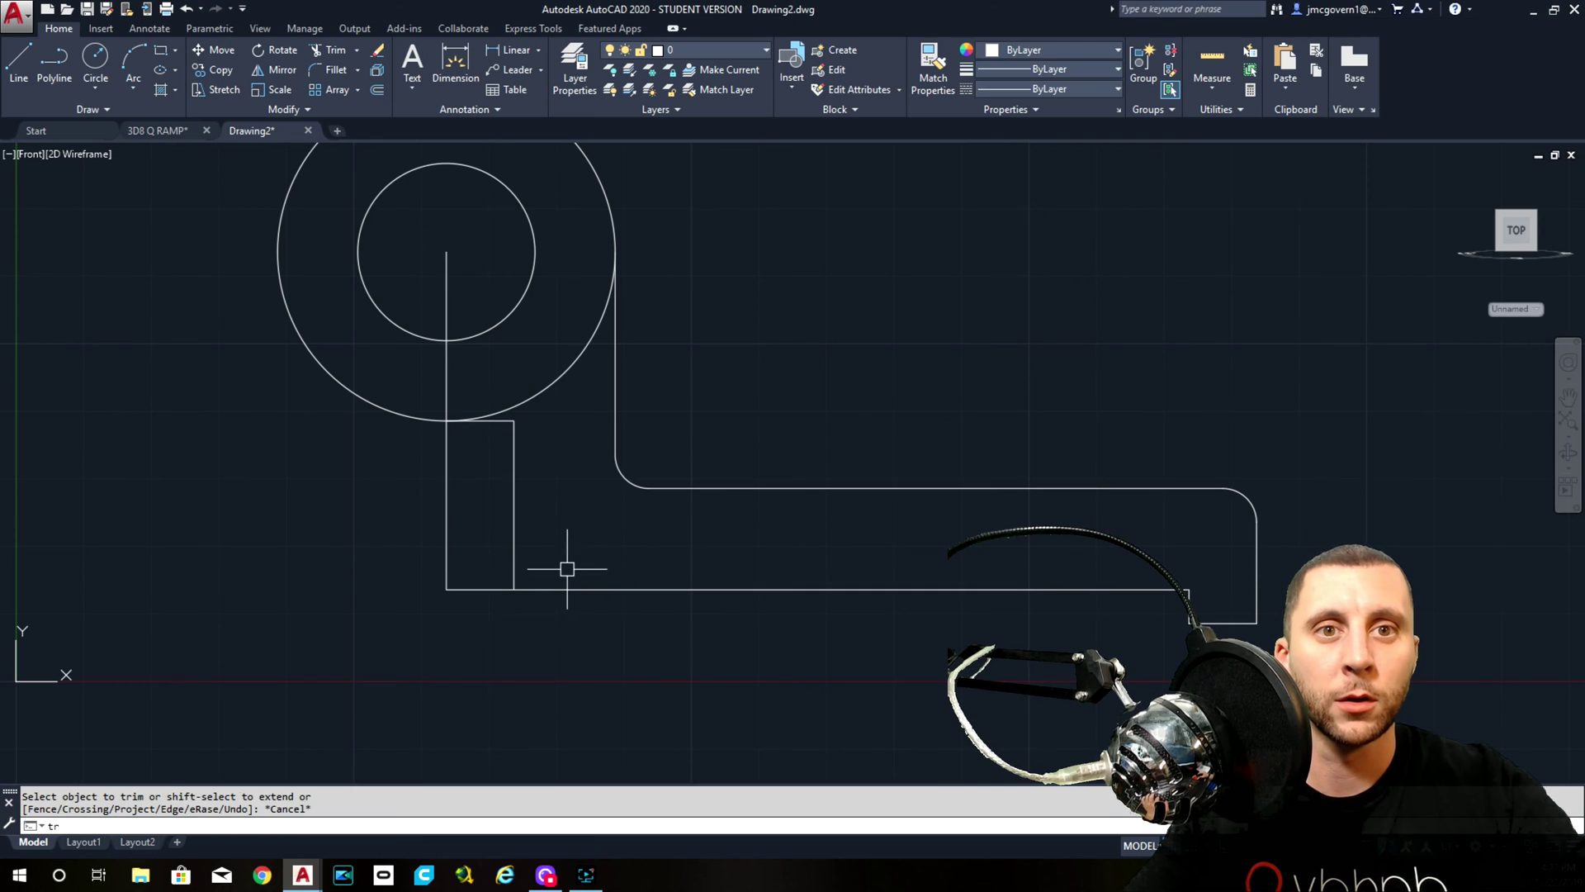
drag(495, 551, 478, 606)
Erase the leftover vertical centre line
key(Escape)
drag(471, 481, 400, 506)
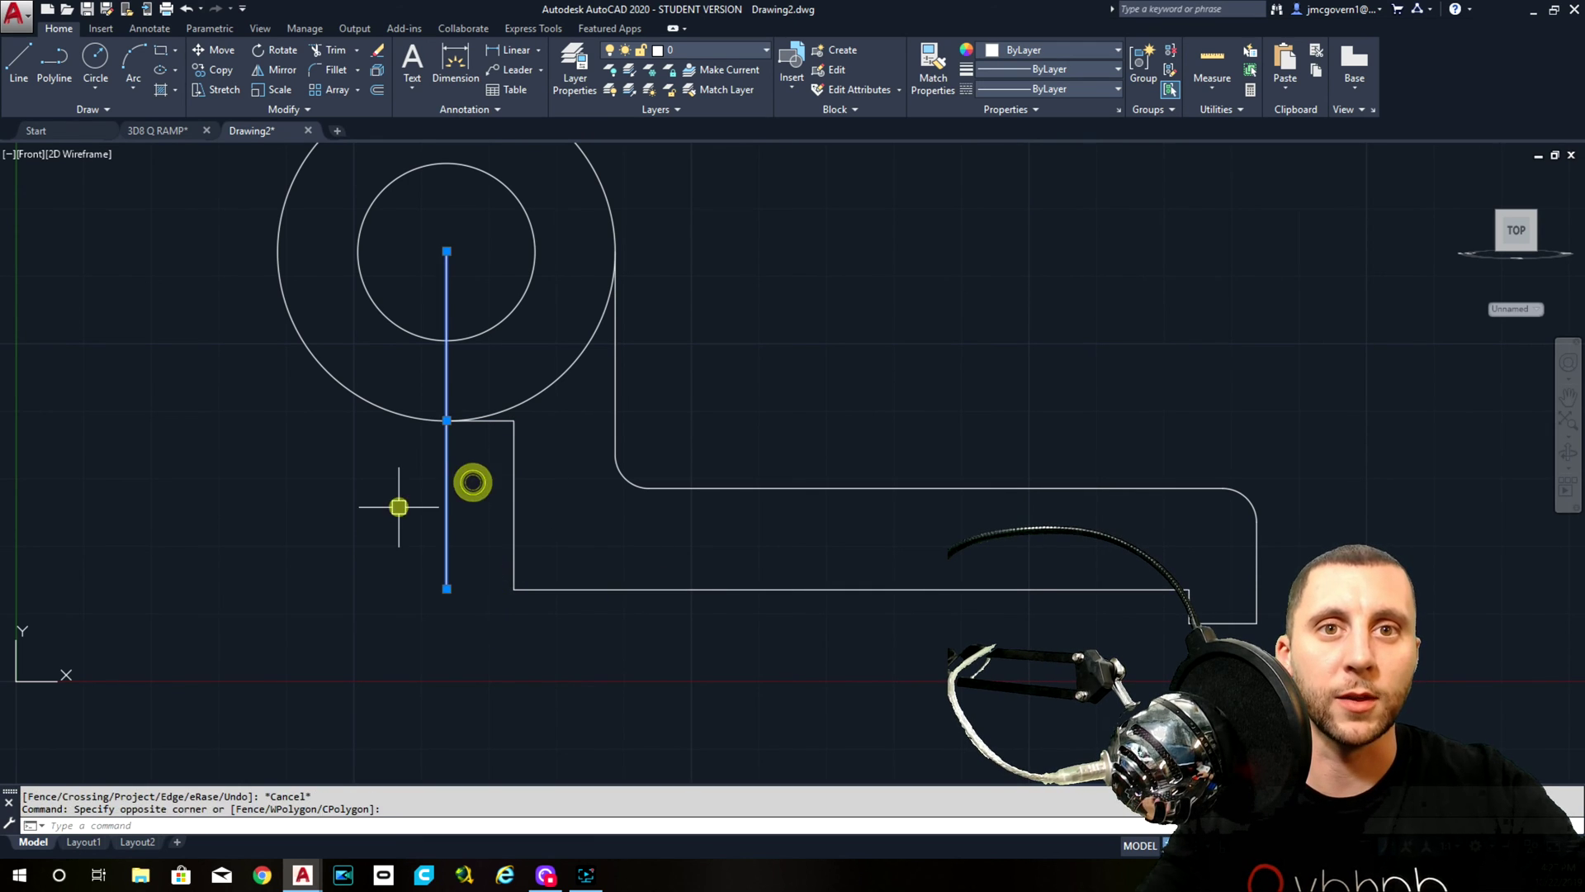
key(Delete)
text(di)
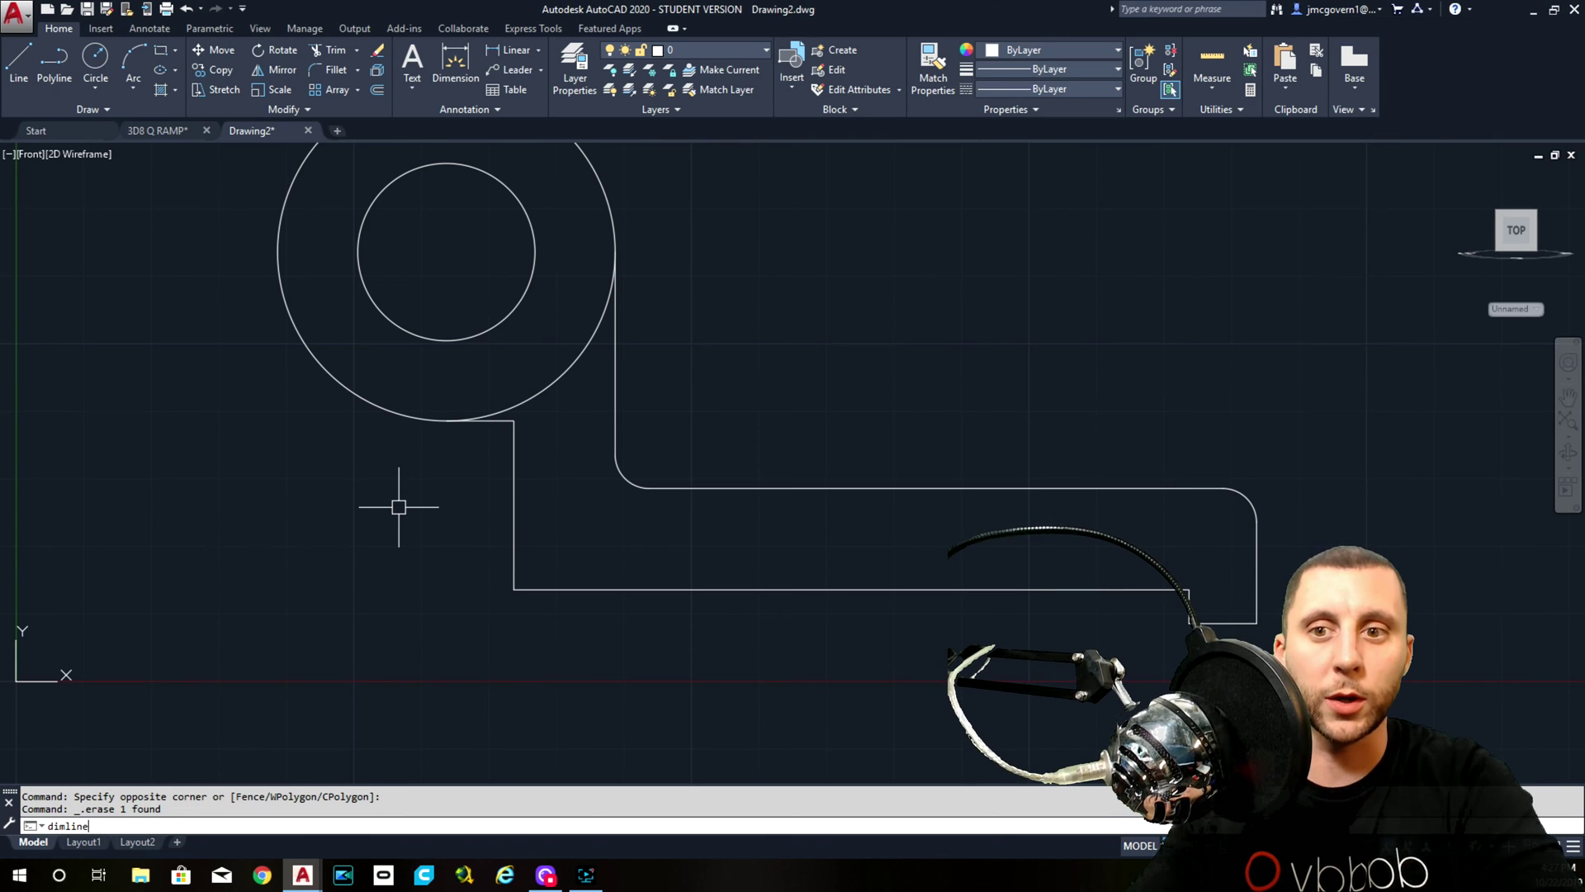
text(mline)
key(Return)
click(1257, 624)
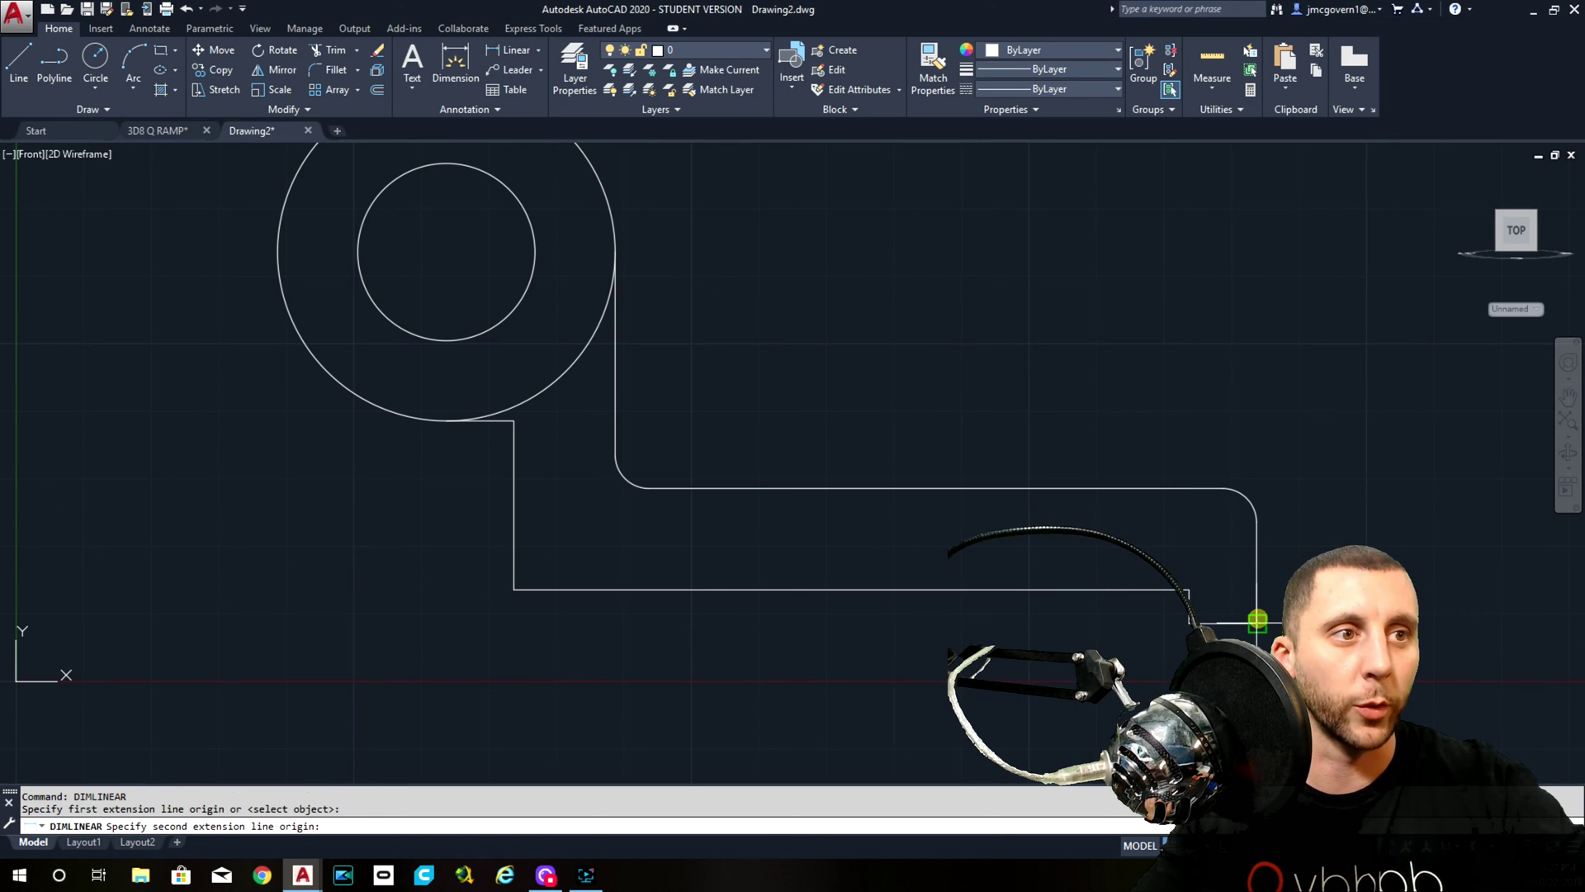
click(447, 252)
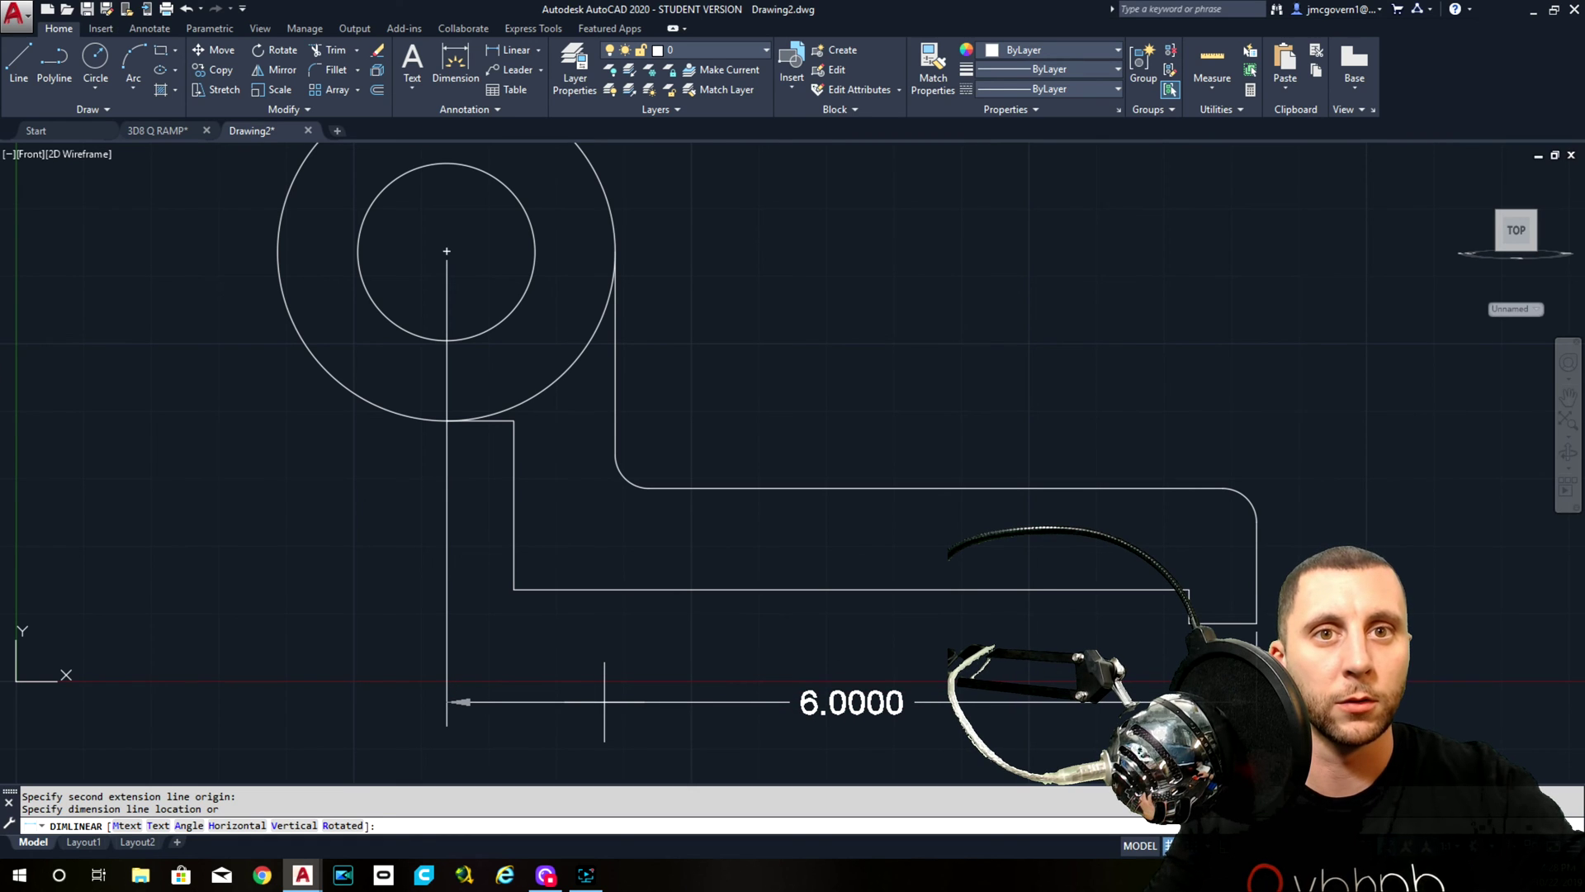
key(Escape)
key(Return)
click(513, 588)
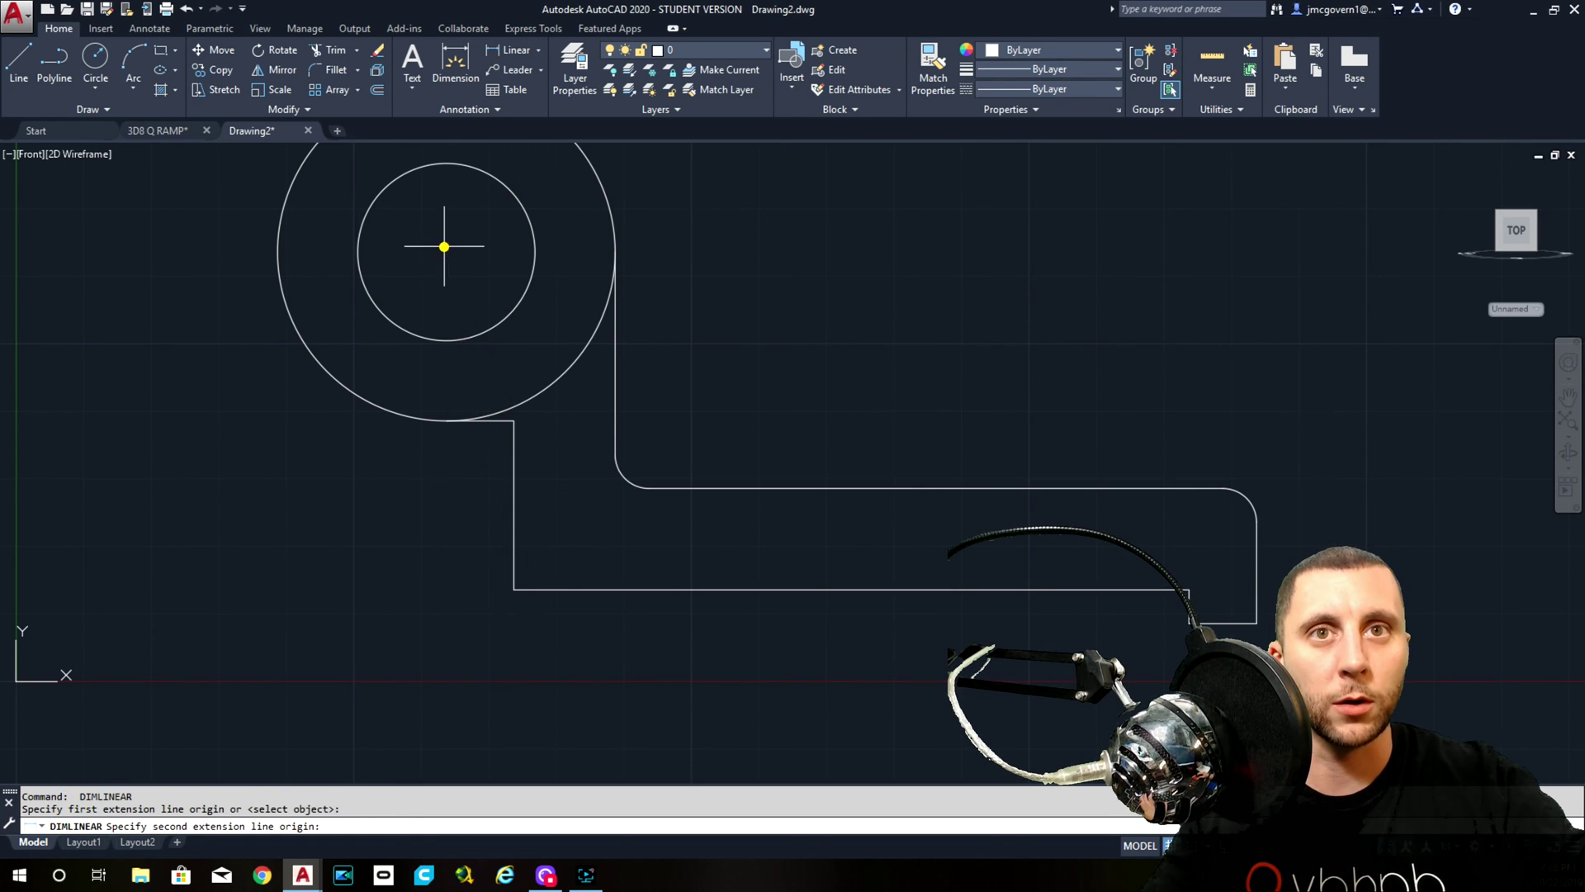
click(444, 246)
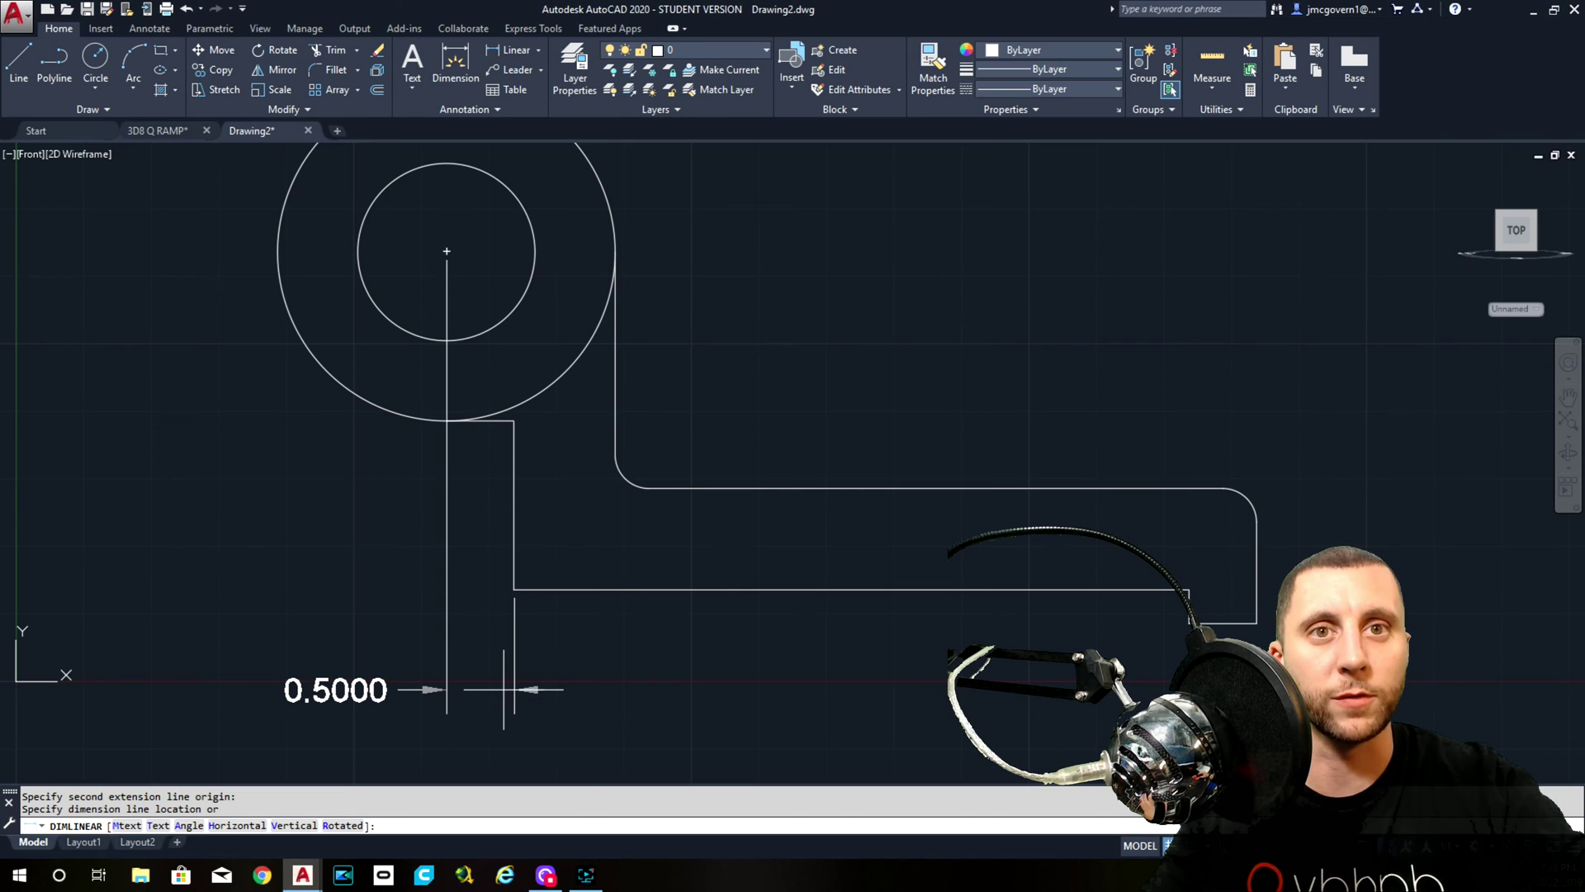
key(Escape)
key(Return)
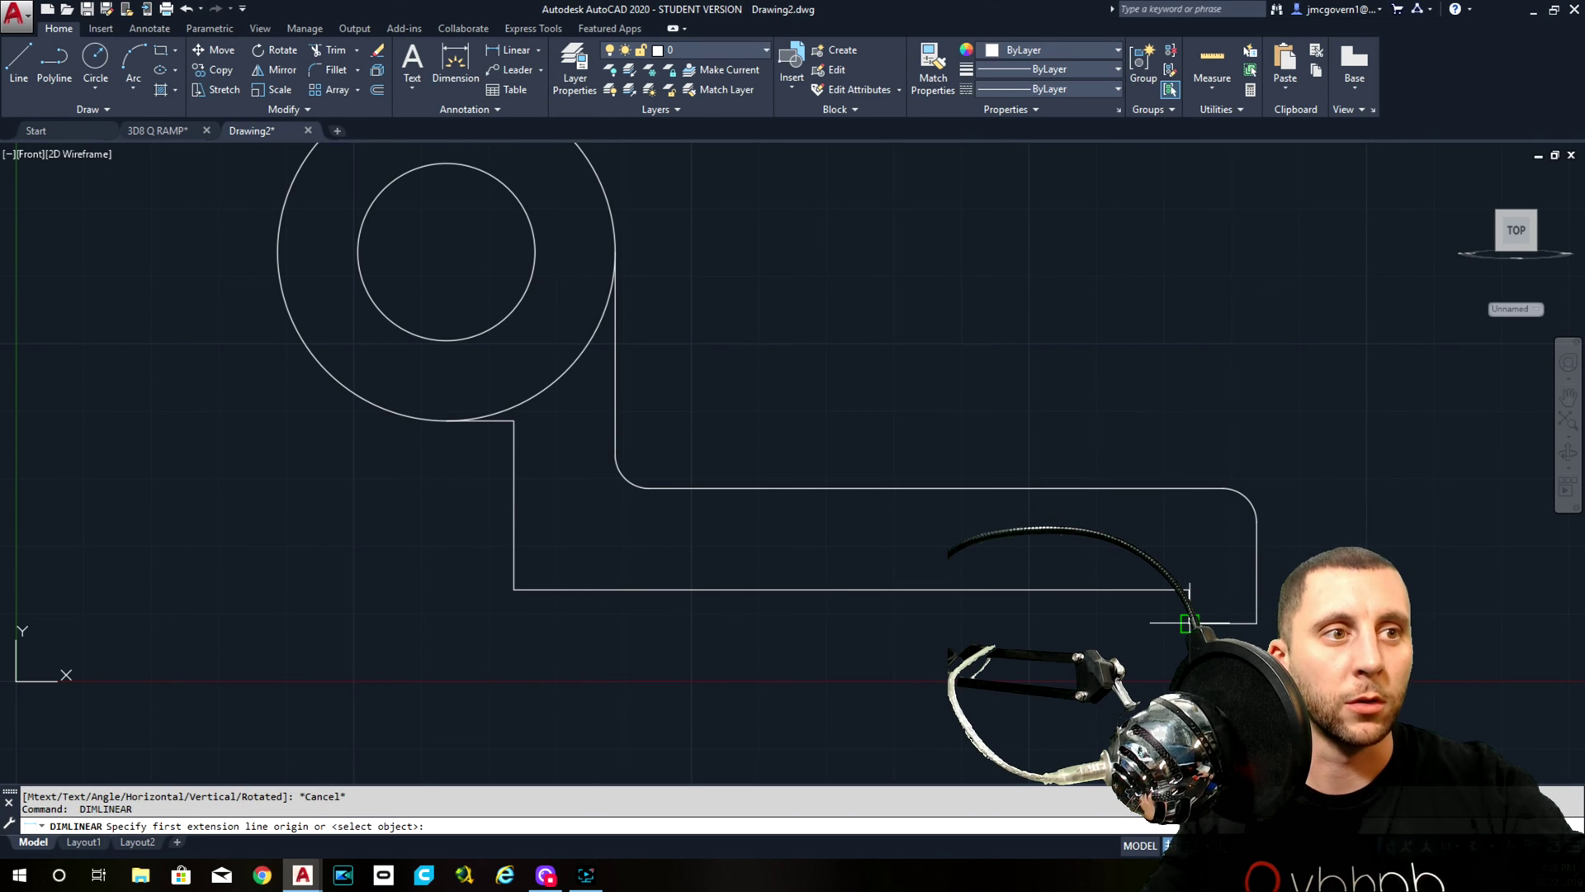
click(1187, 624)
click(1224, 487)
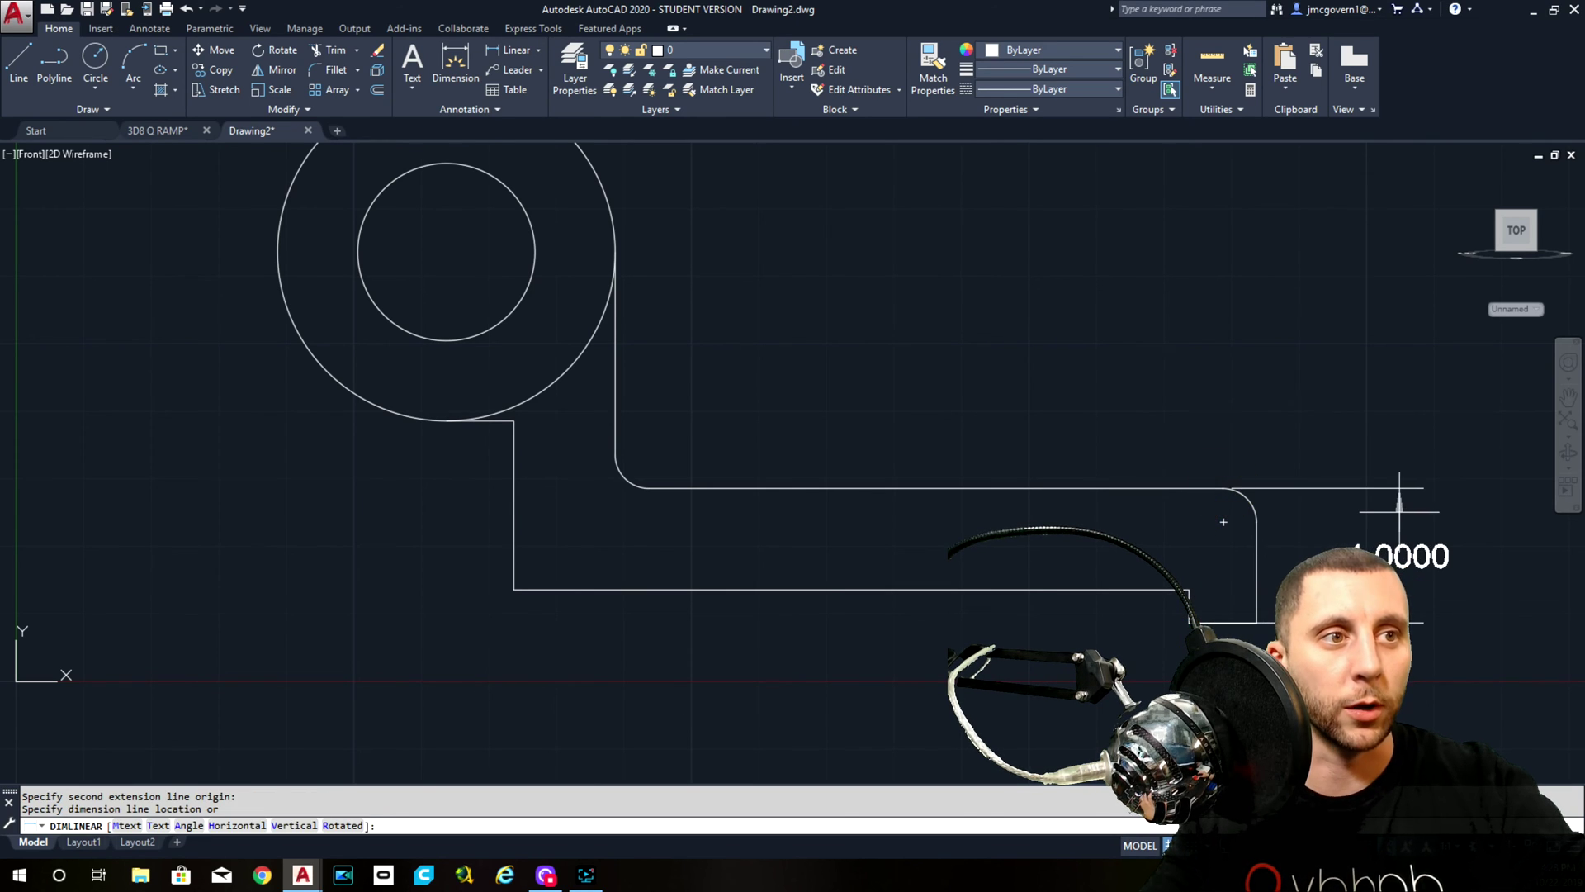
key(Escape)
key(Return)
click(1186, 623)
click(1189, 589)
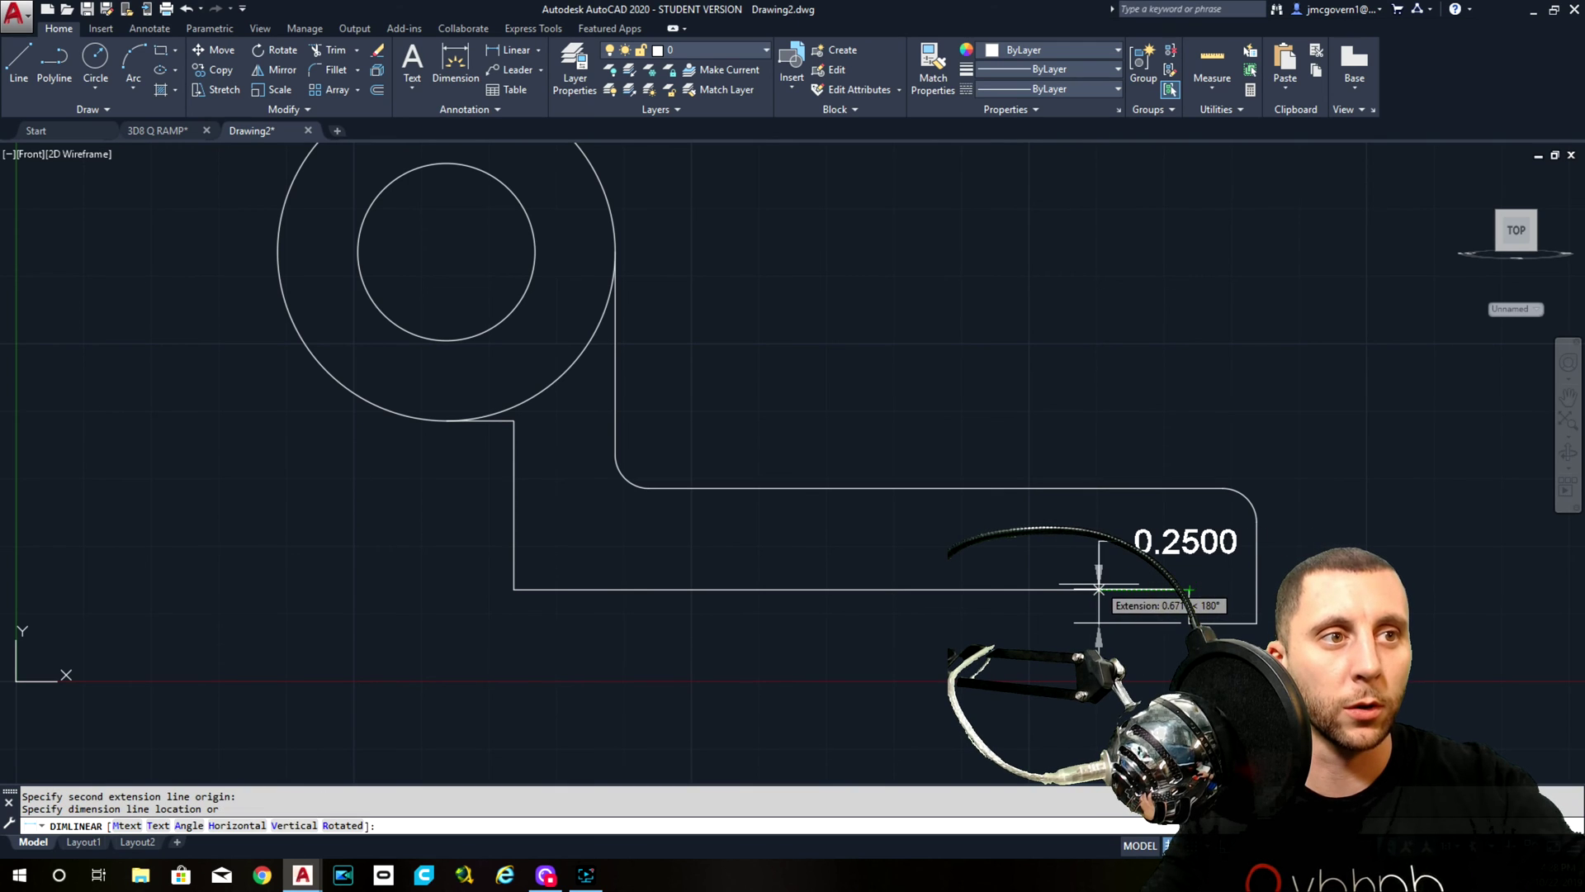
key(Escape)
key(Return)
click(1187, 623)
click(1189, 589)
key(Escape)
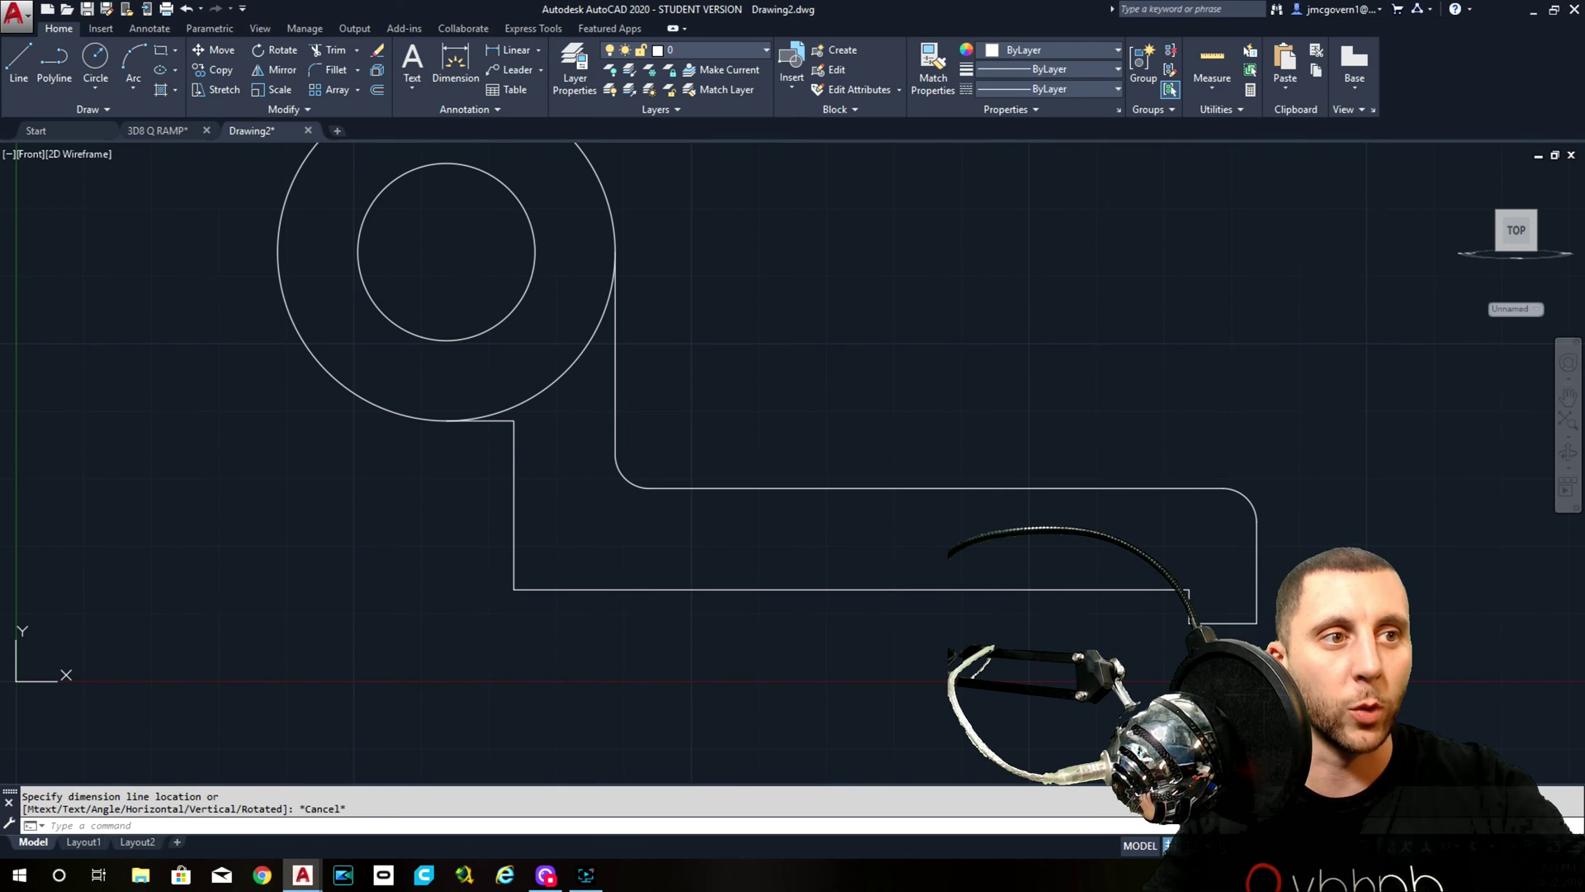
key(Return)
click(1189, 589)
click(1189, 488)
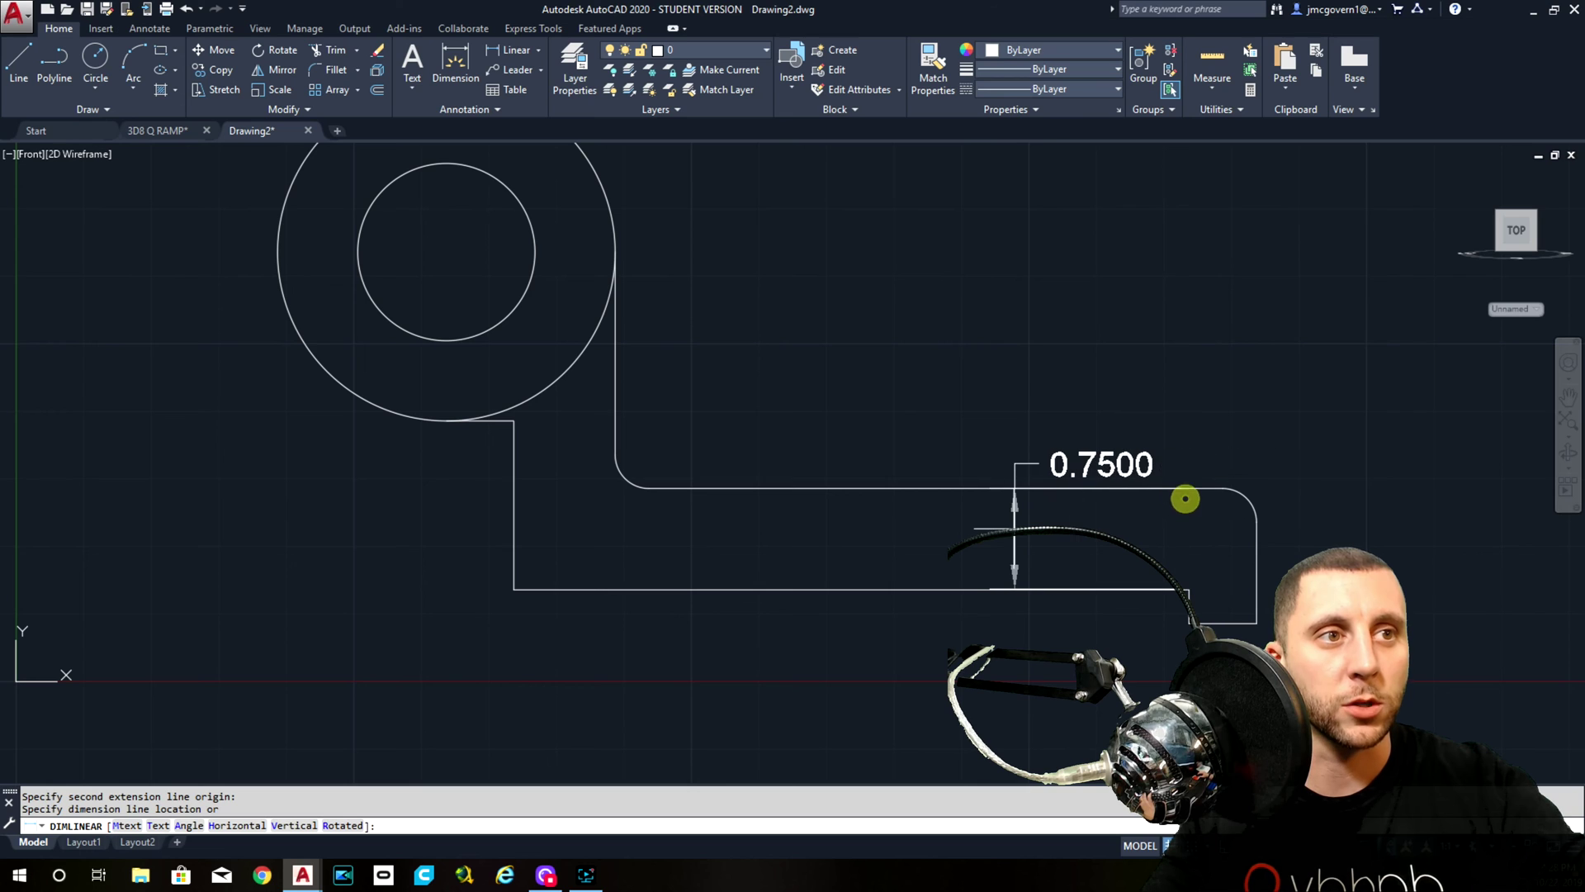
key(Escape)
Fillet the horizontal and vertical edges below the circle with a 1/2 radius
middle_drag(570, 508, 680, 566)
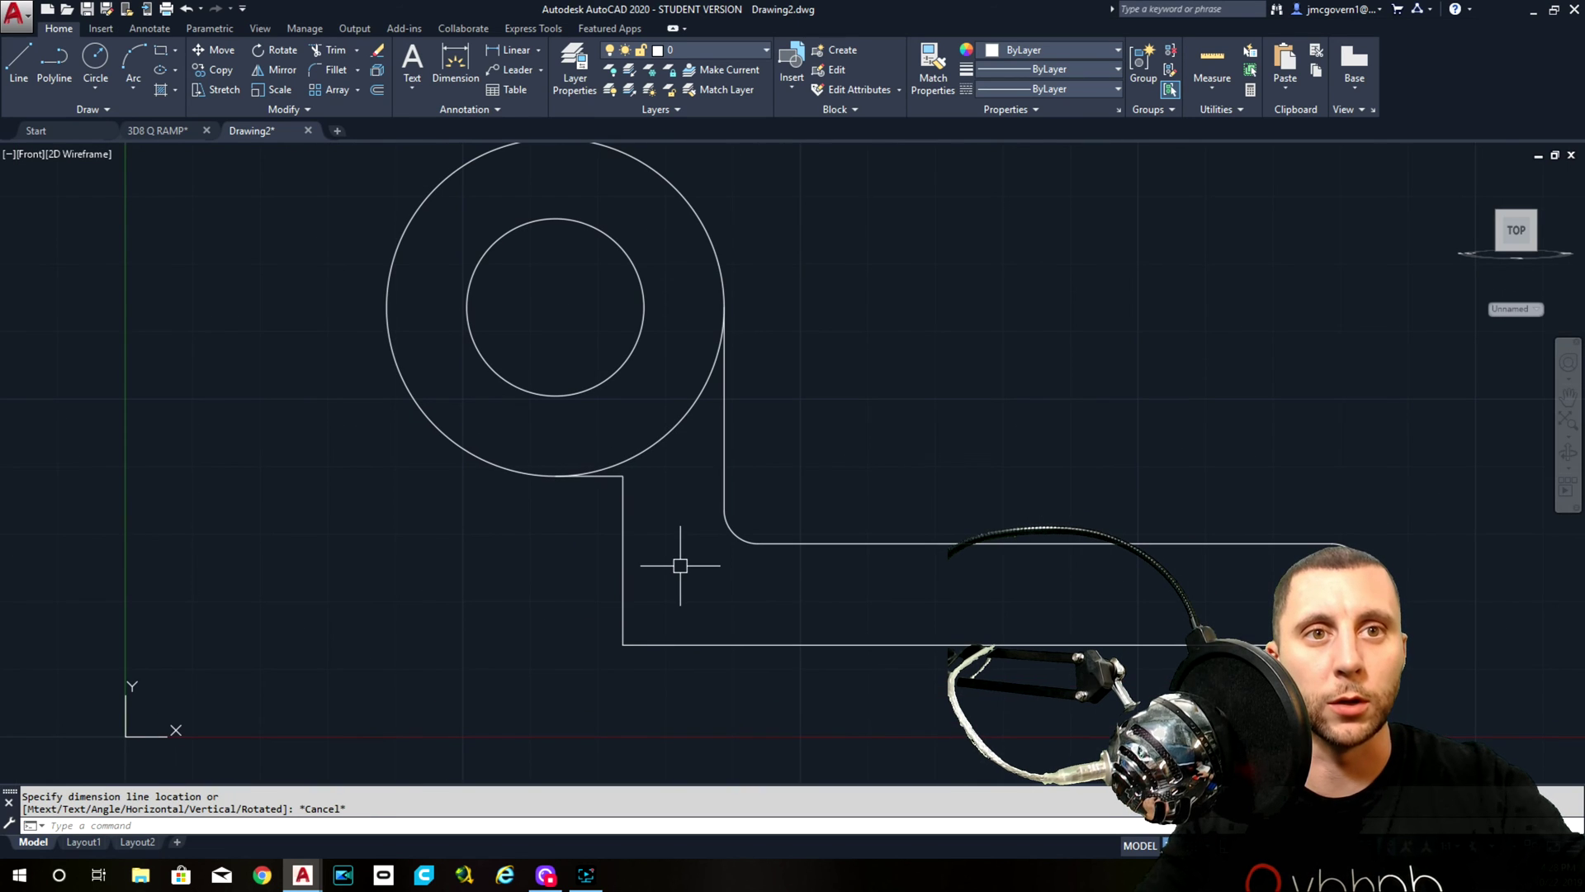
text(tr)
key(Return)
key(Return)
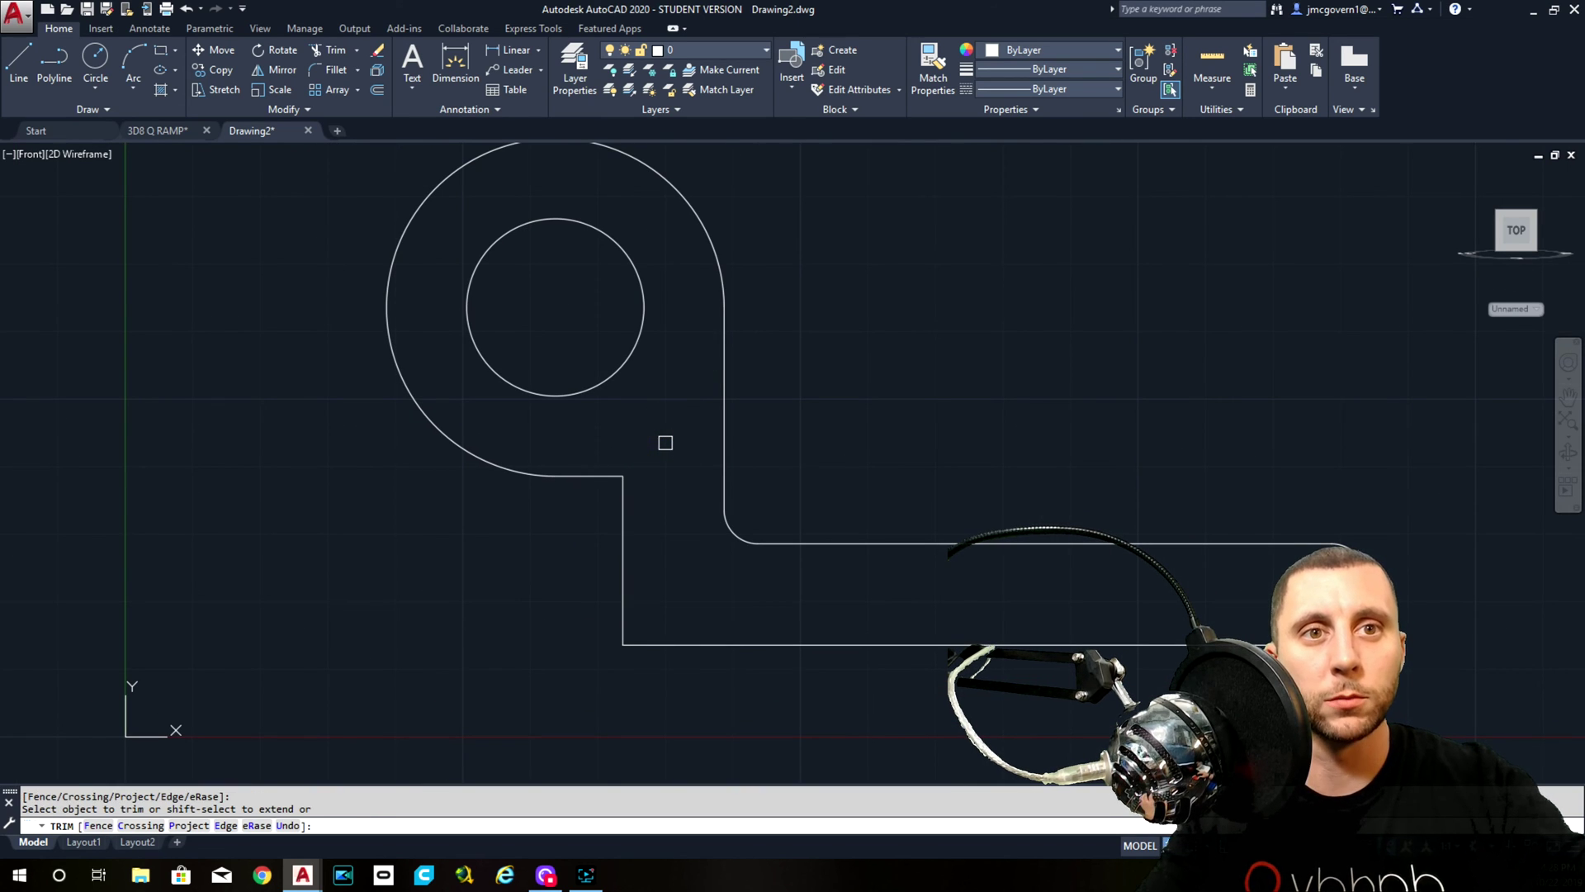
key(Escape)
text(fillet)
key(Return)
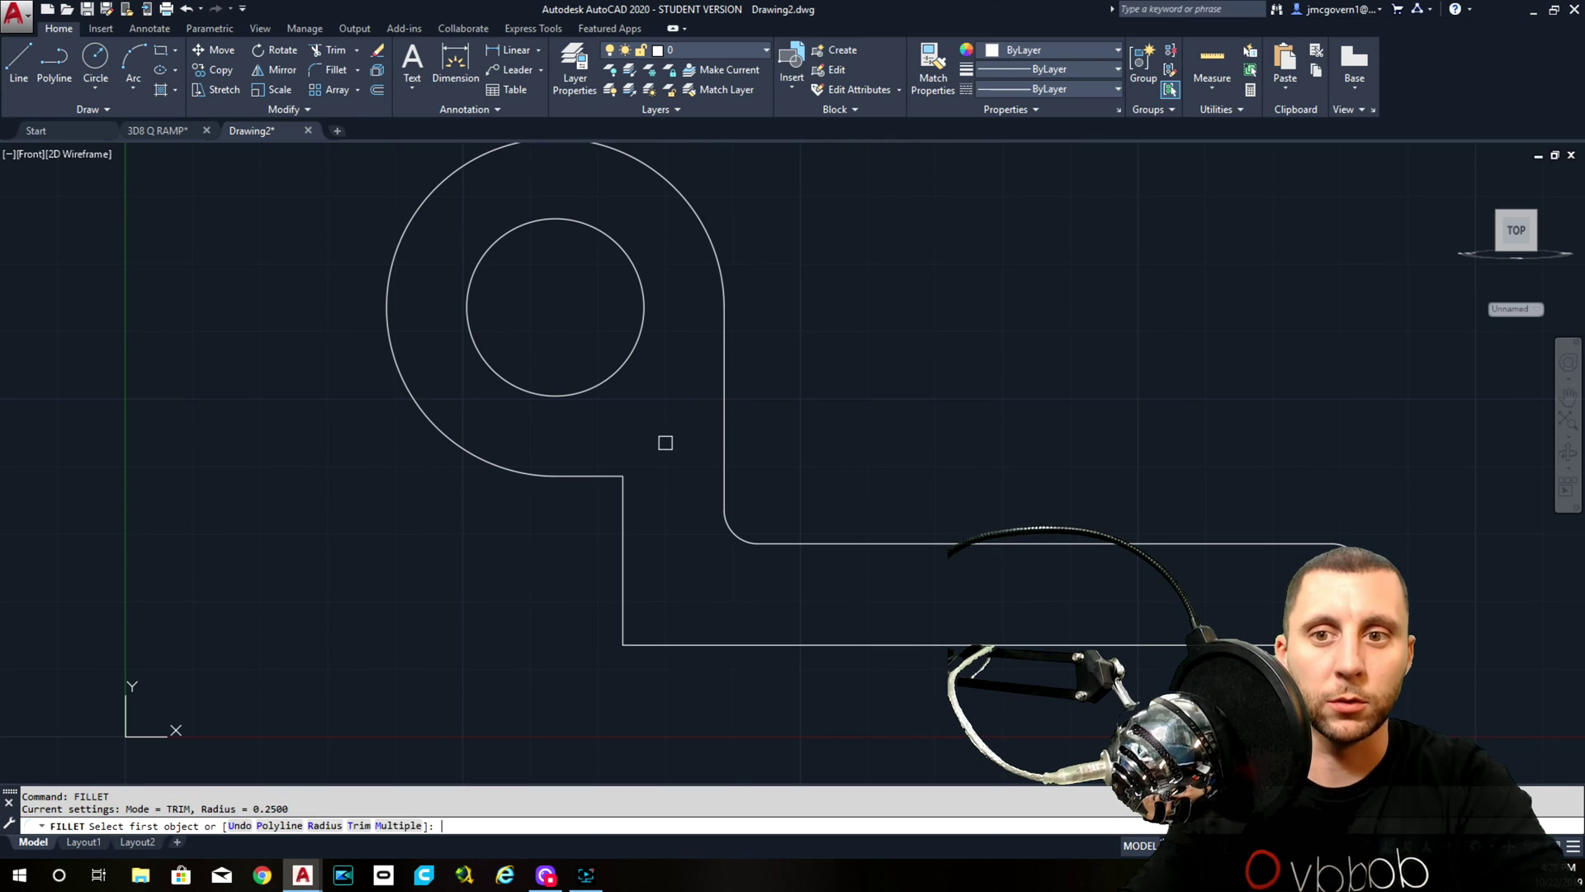
text(r)
key(Return)
text(1/2)
key(Return)
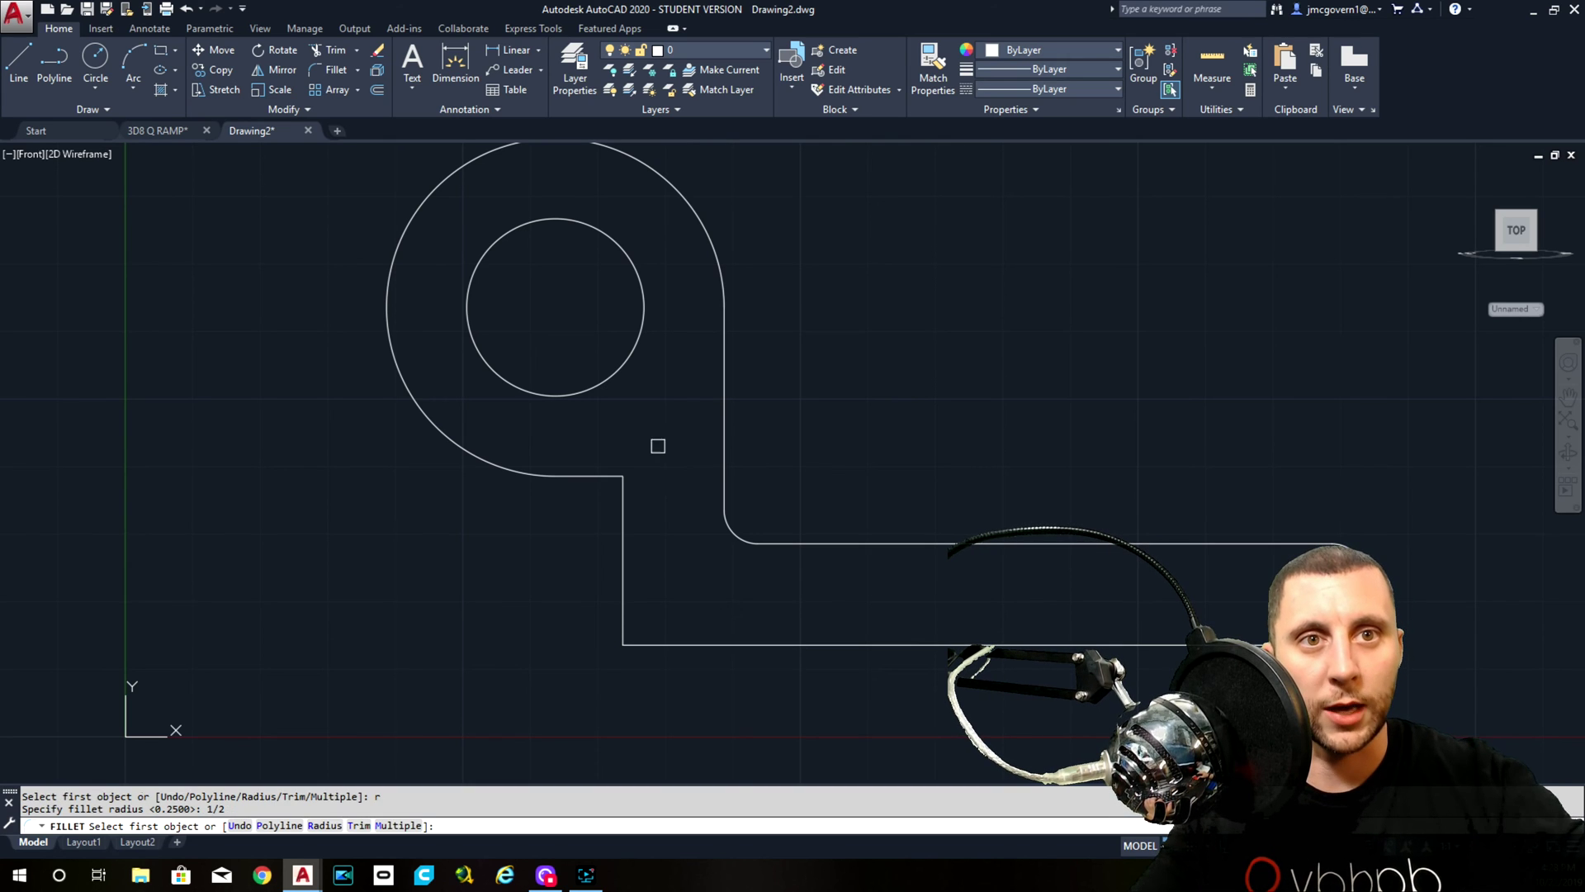
click(584, 470)
click(622, 520)
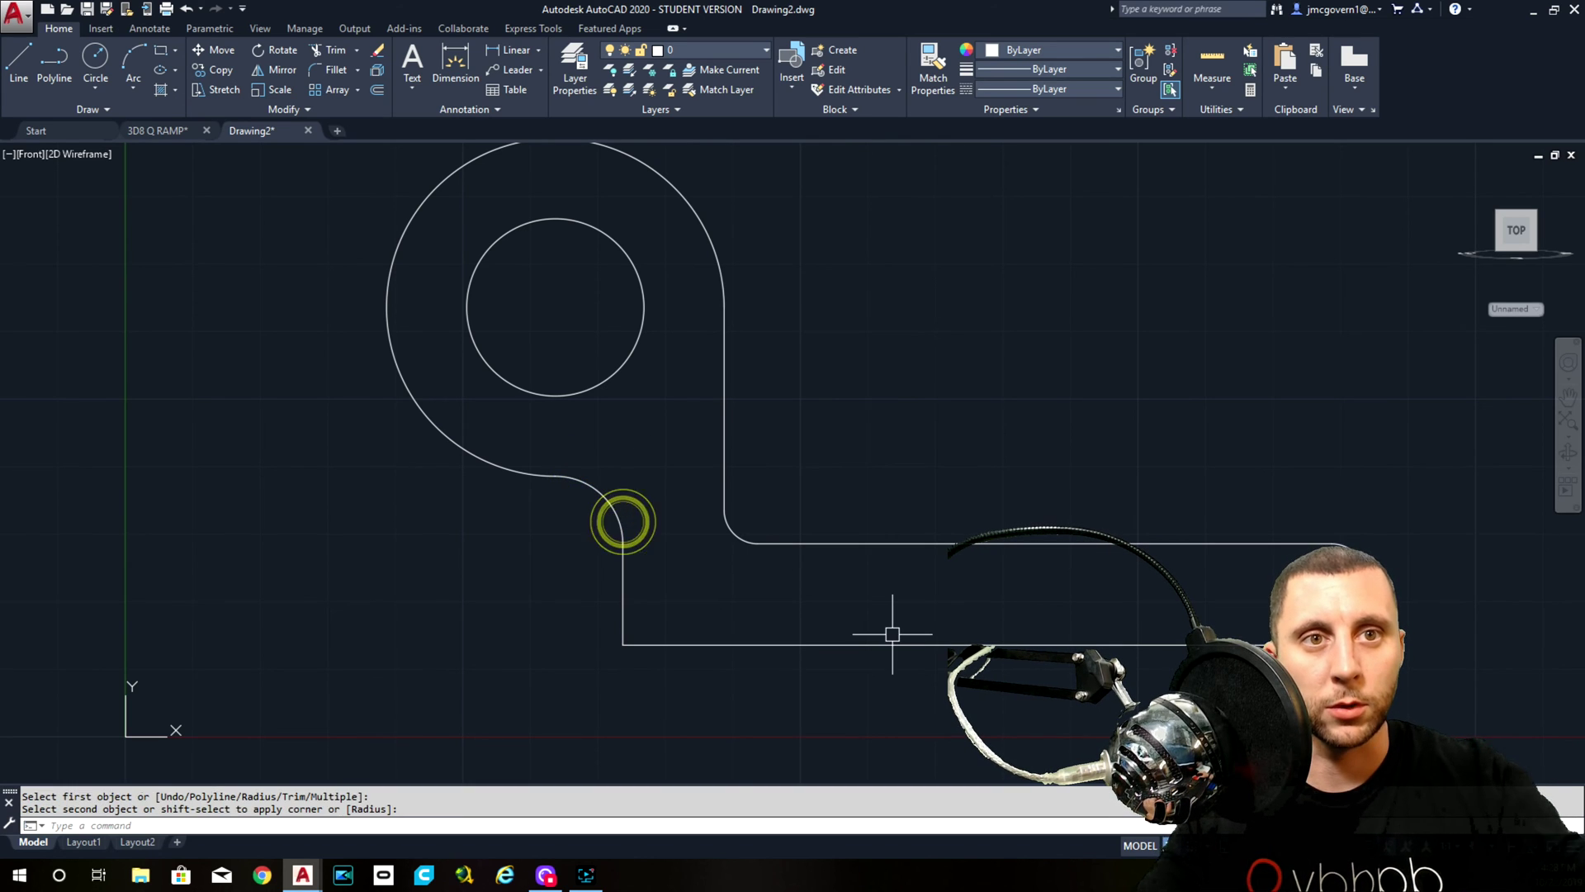
middle_drag(902, 639, 787, 629)
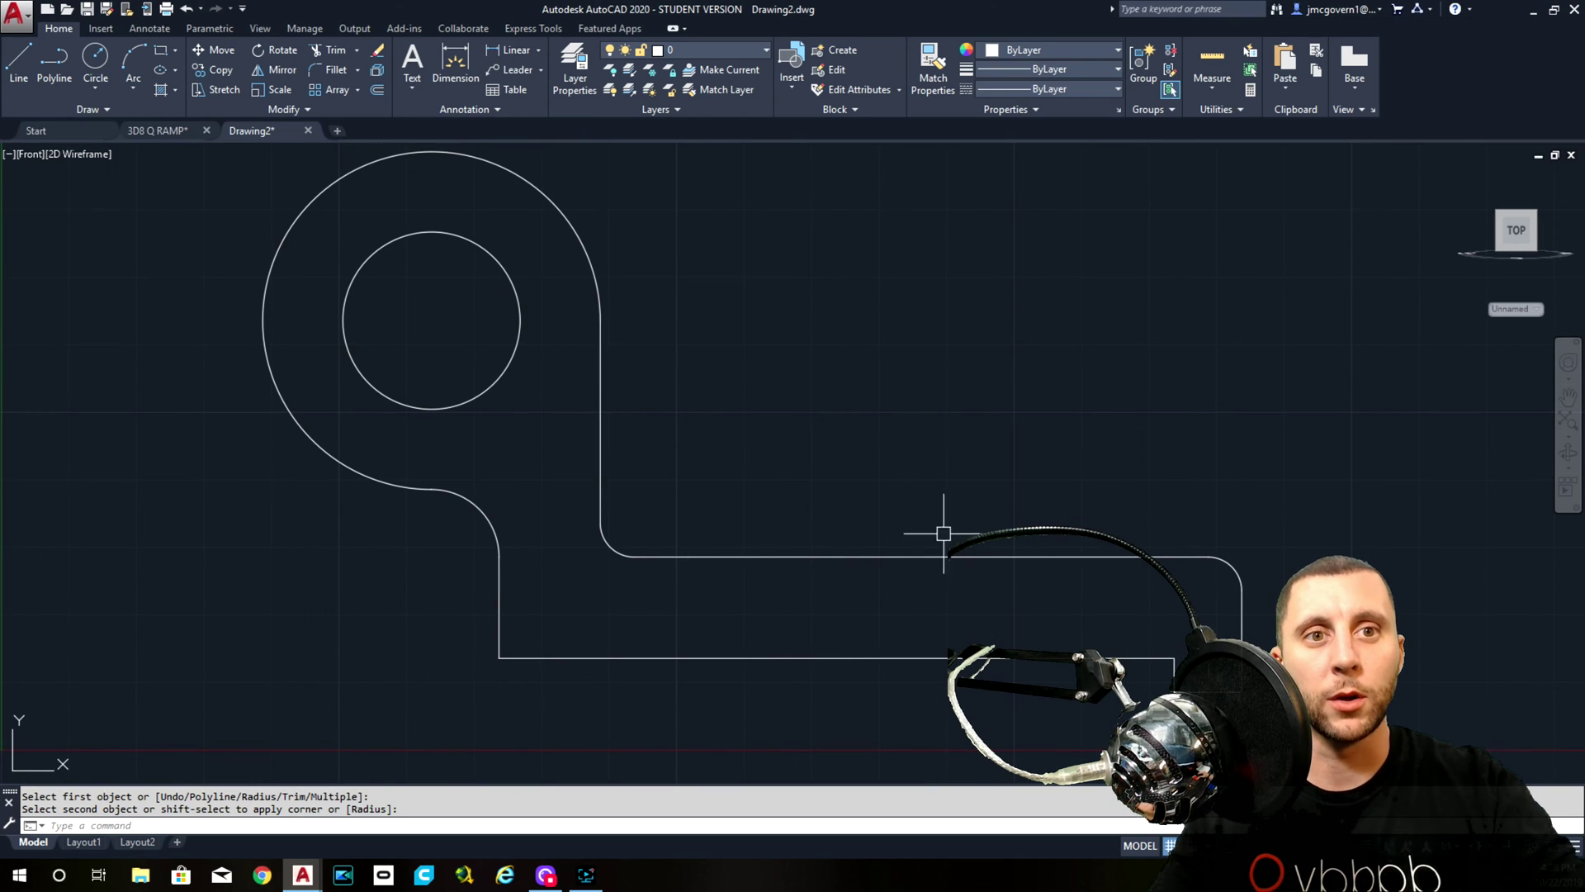
Select the upper arm edge, small corner arc, vertical edge and large outer arc
key(Escape)
click(807, 556)
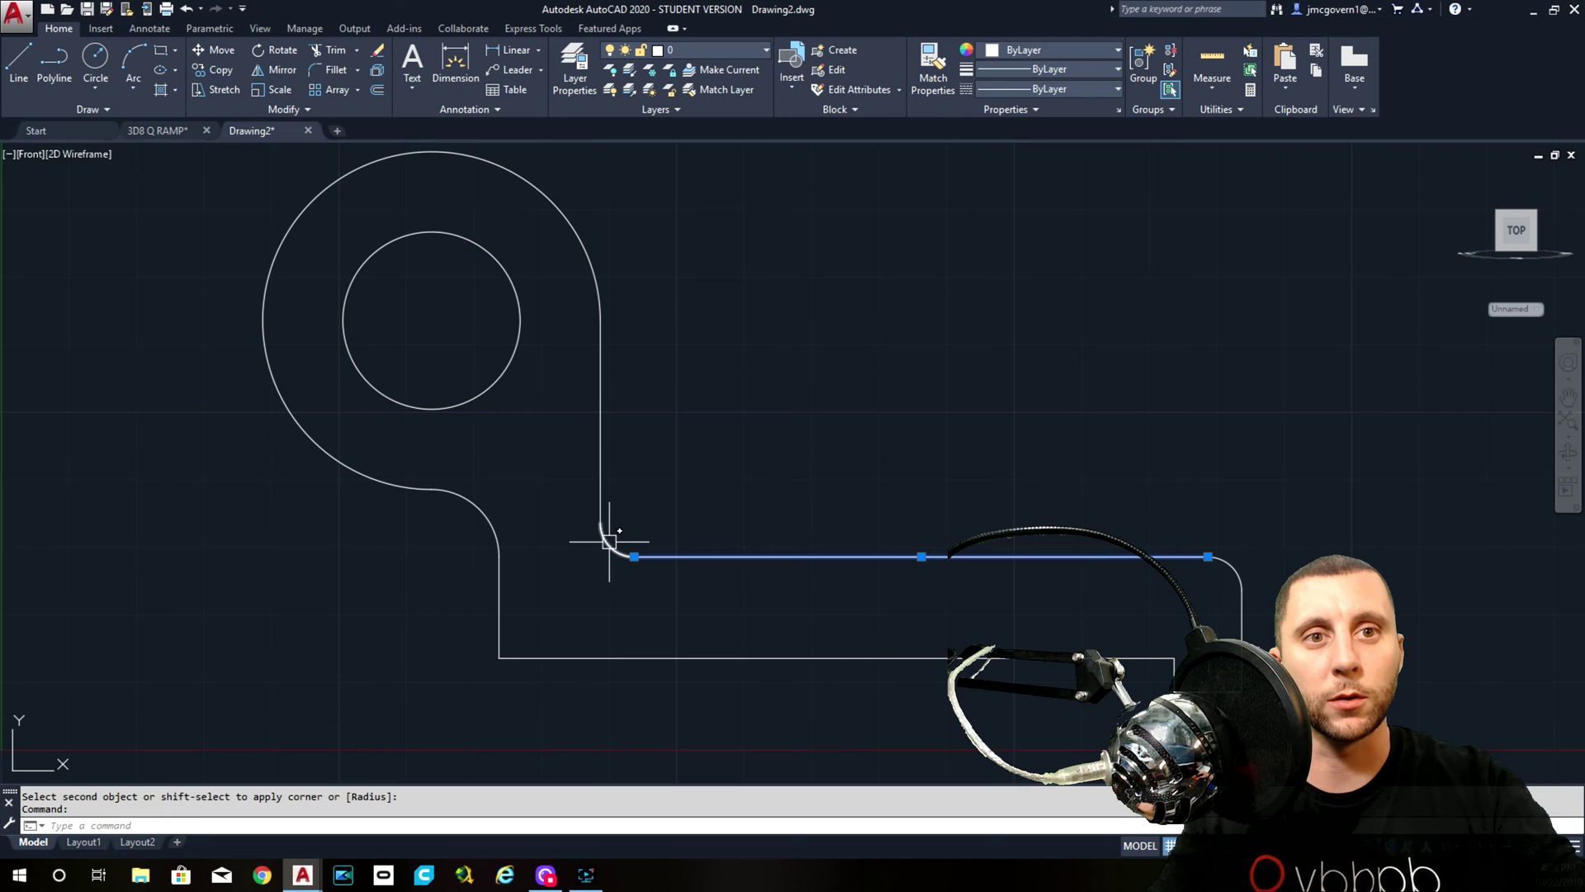
click(609, 542)
click(602, 487)
click(590, 258)
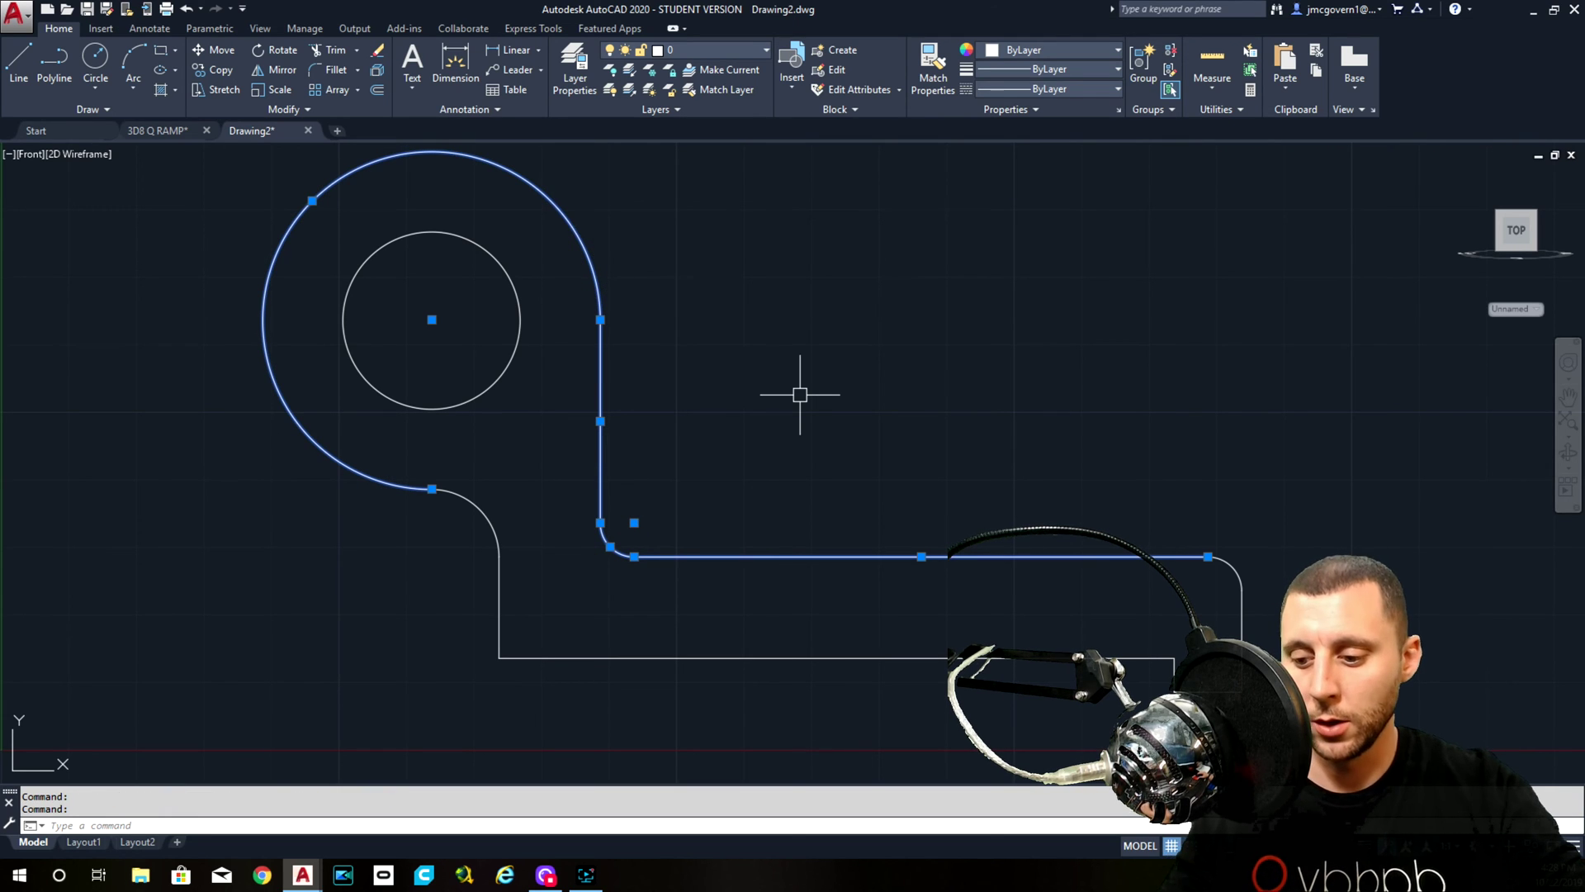
Paste the copied edges above and to the right of the profile
scroll(800, 394, down, 5)
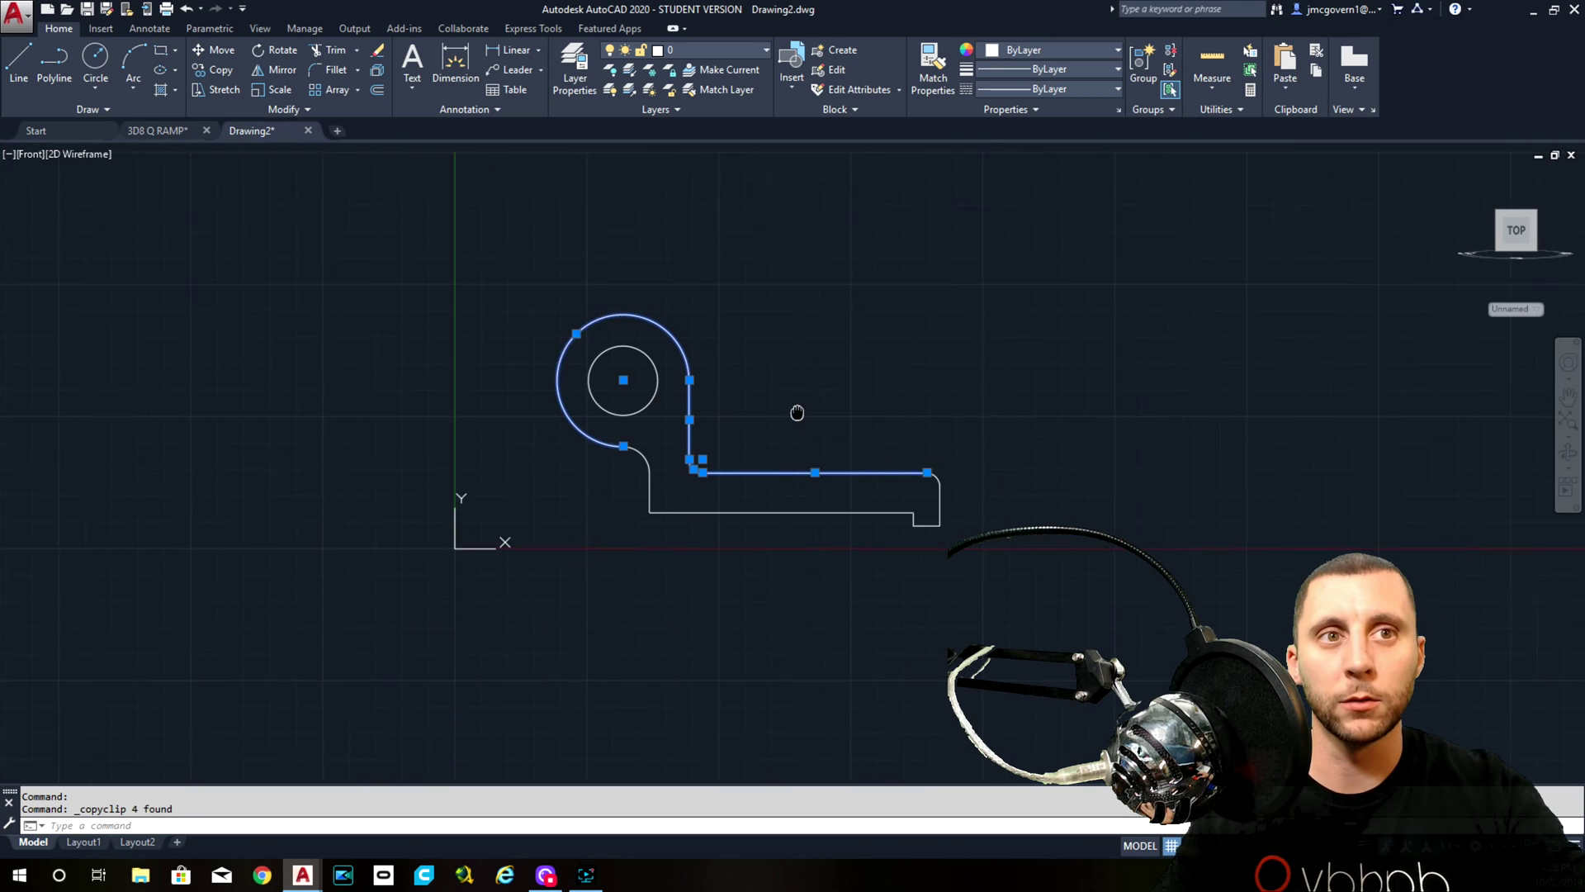
key(ctrl+v)
click(805, 361)
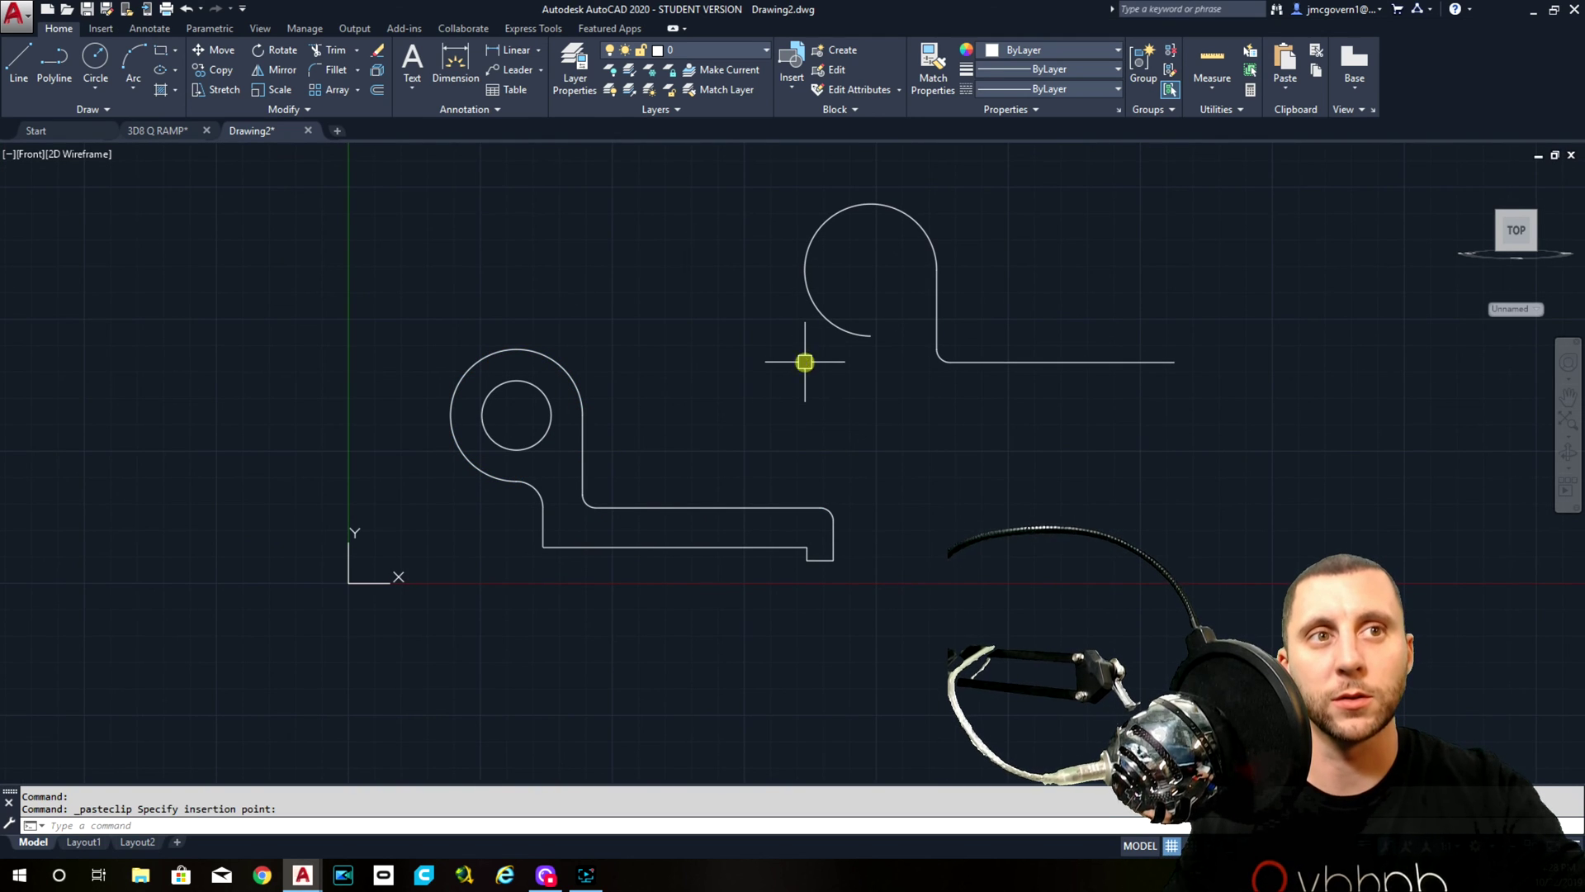
middle_drag(816, 436, 789, 471)
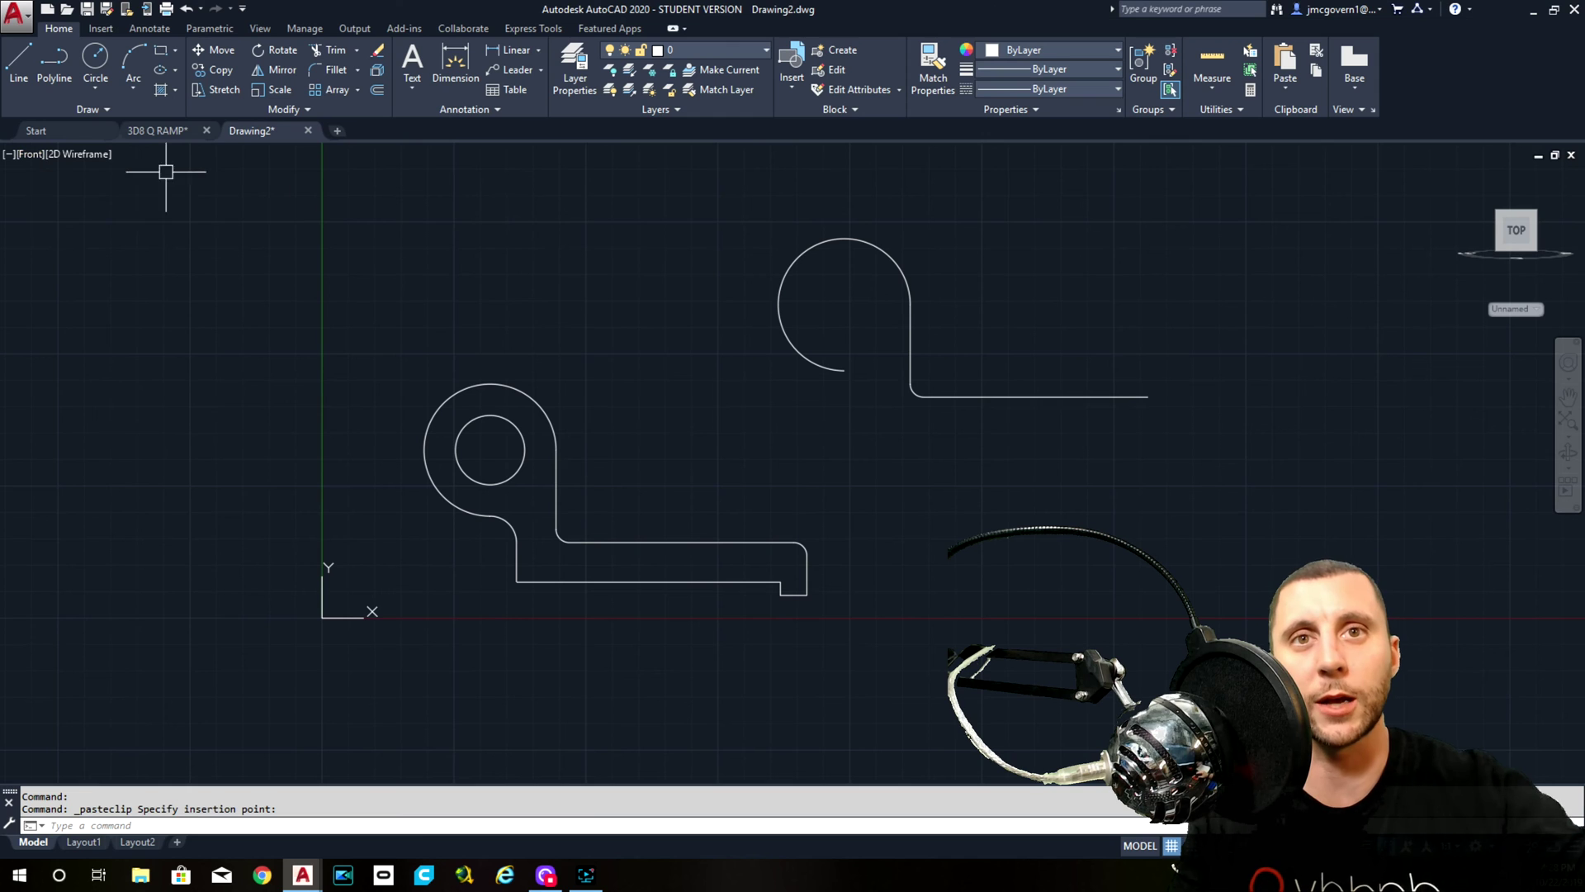
Window-select all geometry, copy it to the clipboard and delete it
click(234, 164)
click(1156, 629)
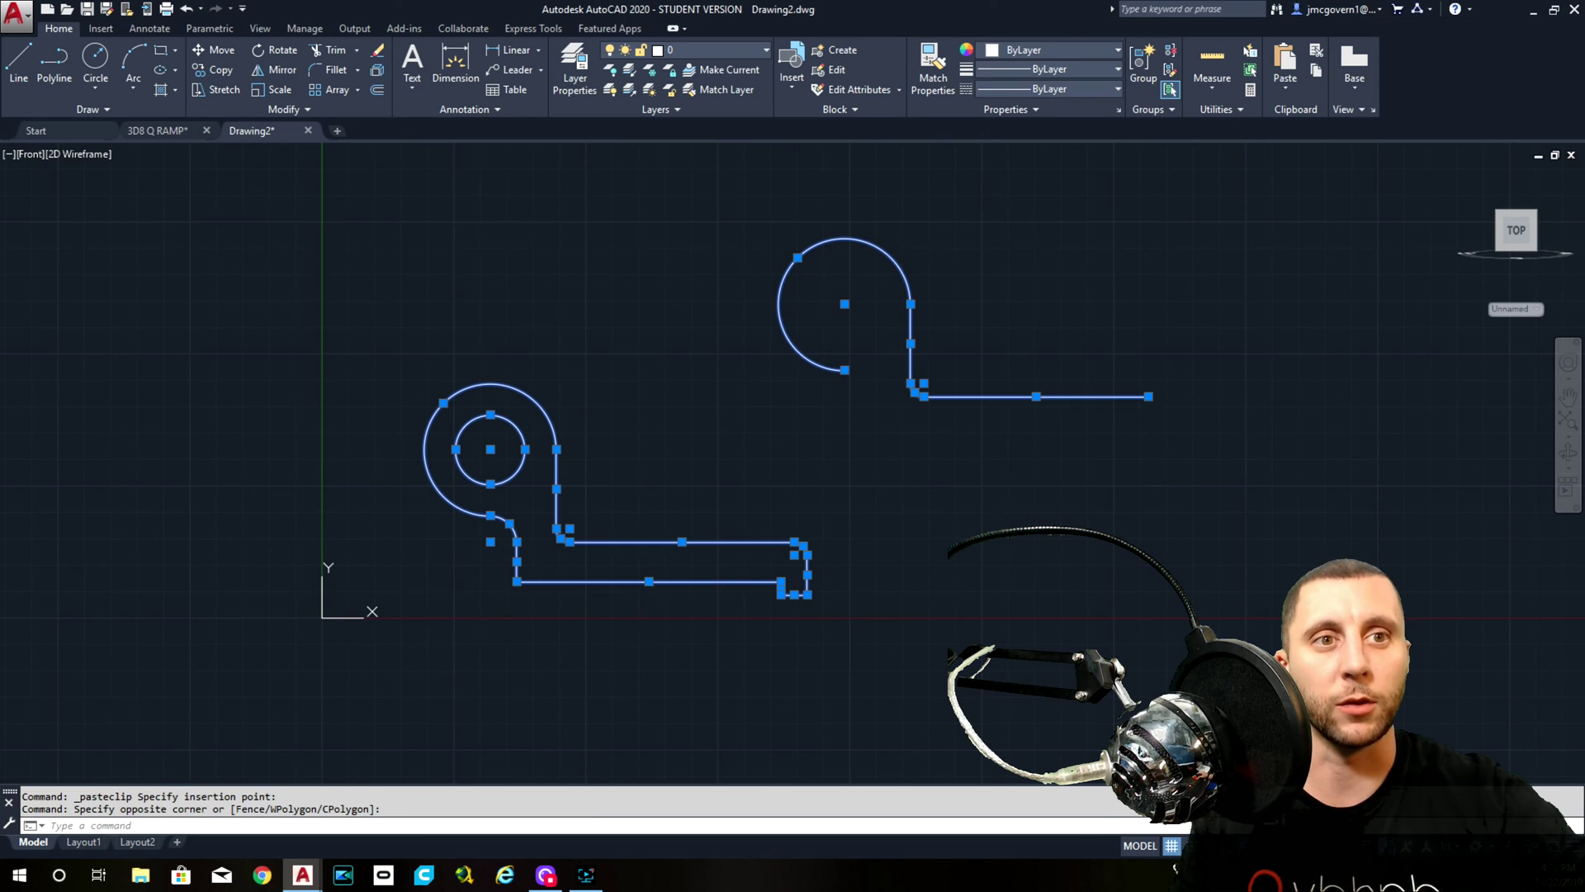
key(ctrl+c)
key(Delete)
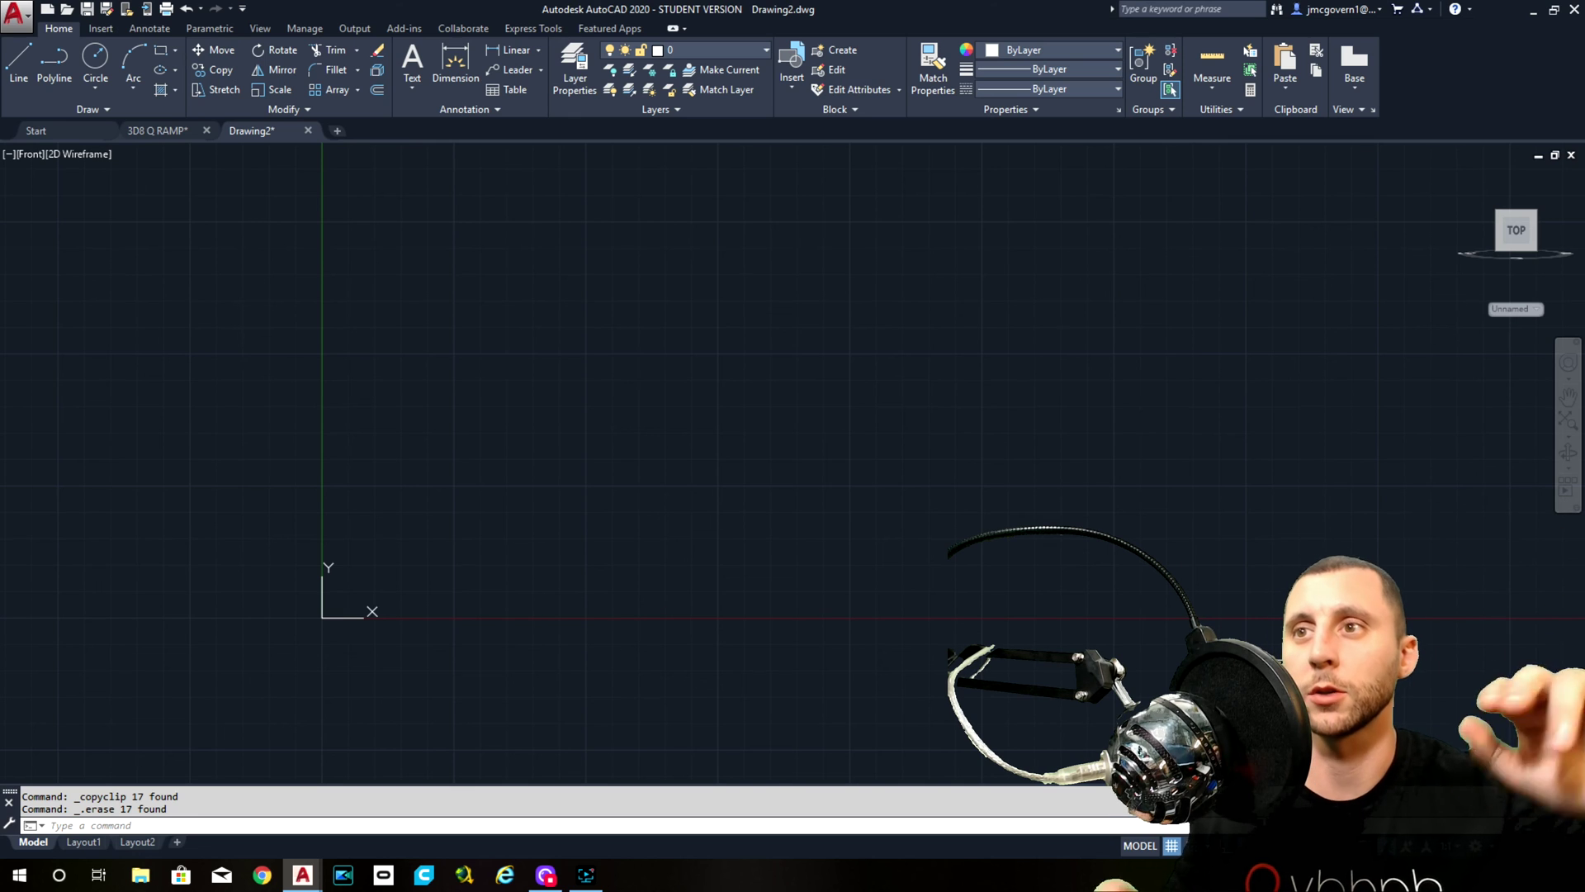
Undo the deletion to bring back the bracket geometry
key(ctrl+z)
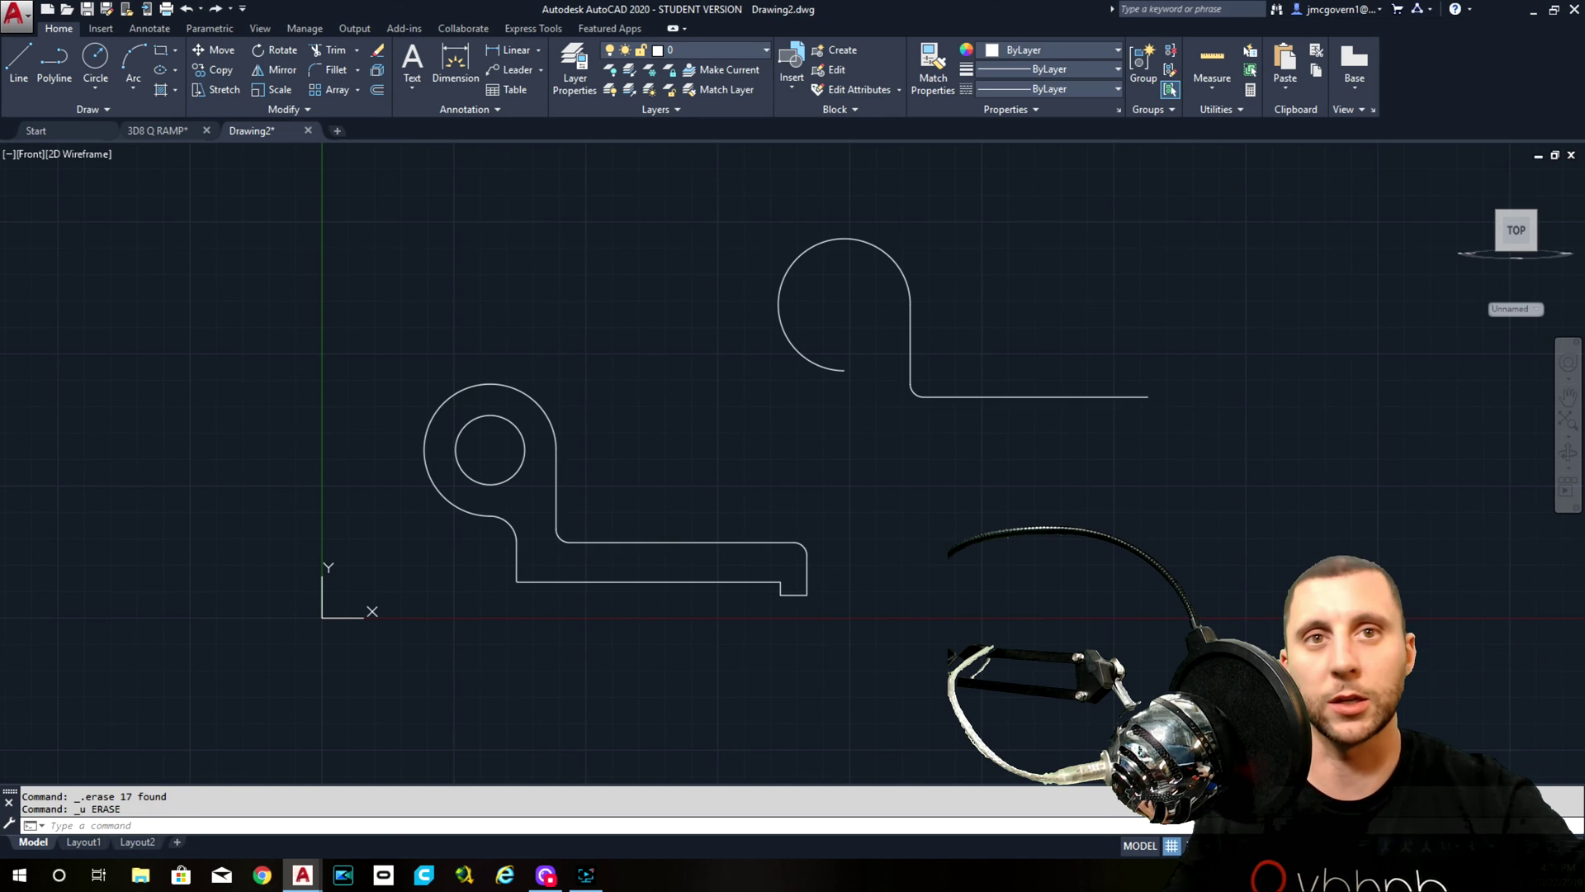
middle_drag(1051, 592, 983, 608)
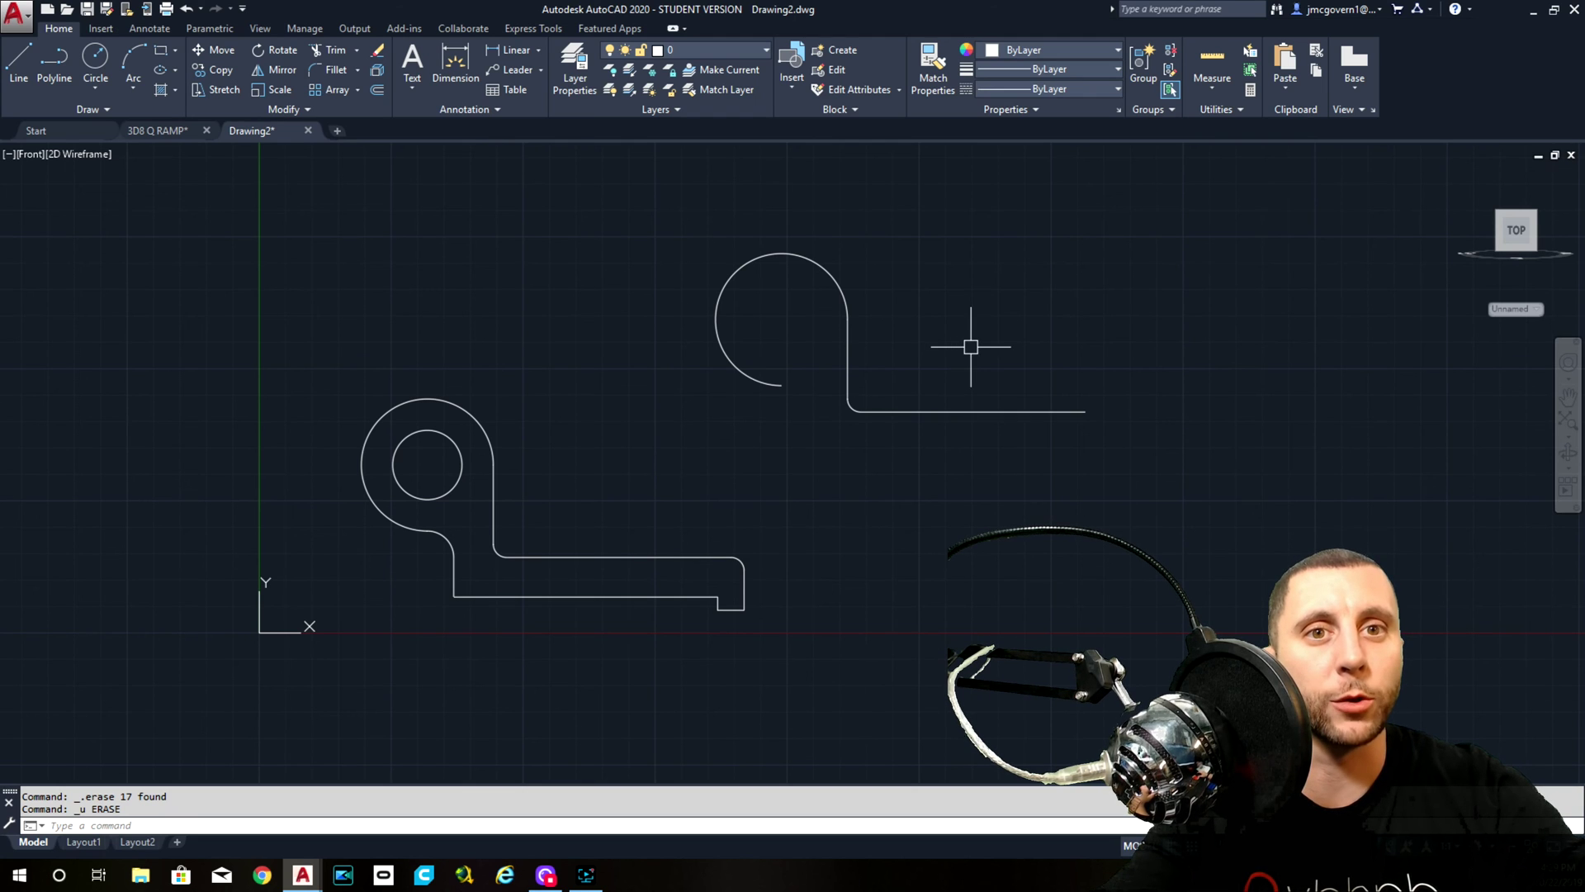
scroll(460, 549, up, 3)
scroll(474, 517, down, 3)
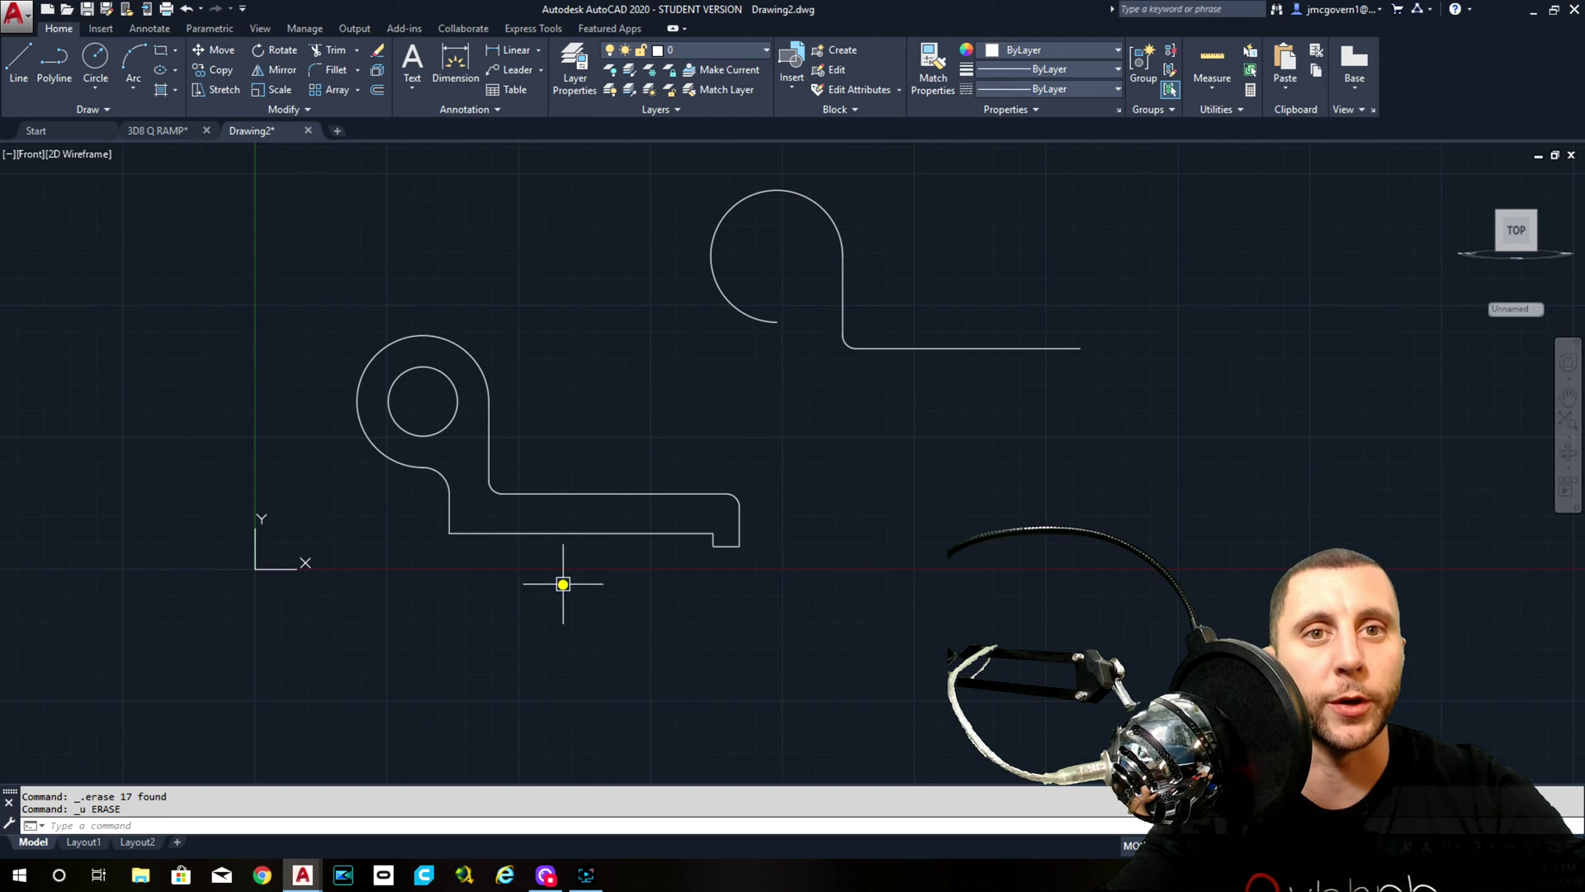
Crossing-select the lower profile edges and inner circle and JOIN them into one polyline
click(563, 584)
click(379, 449)
click(750, 467)
click(691, 578)
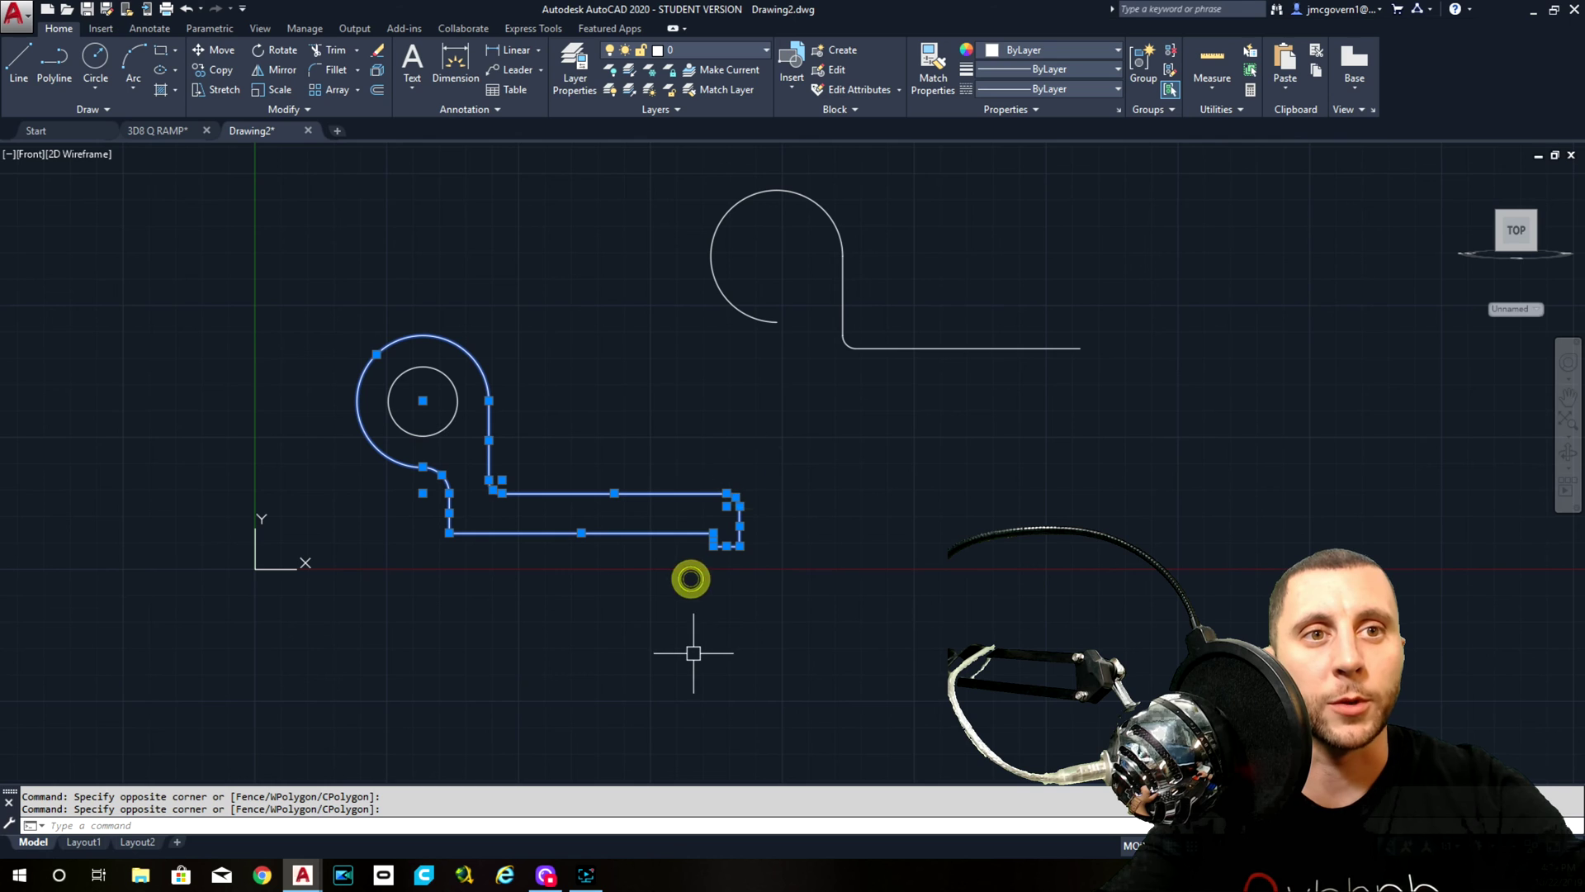
click(447, 426)
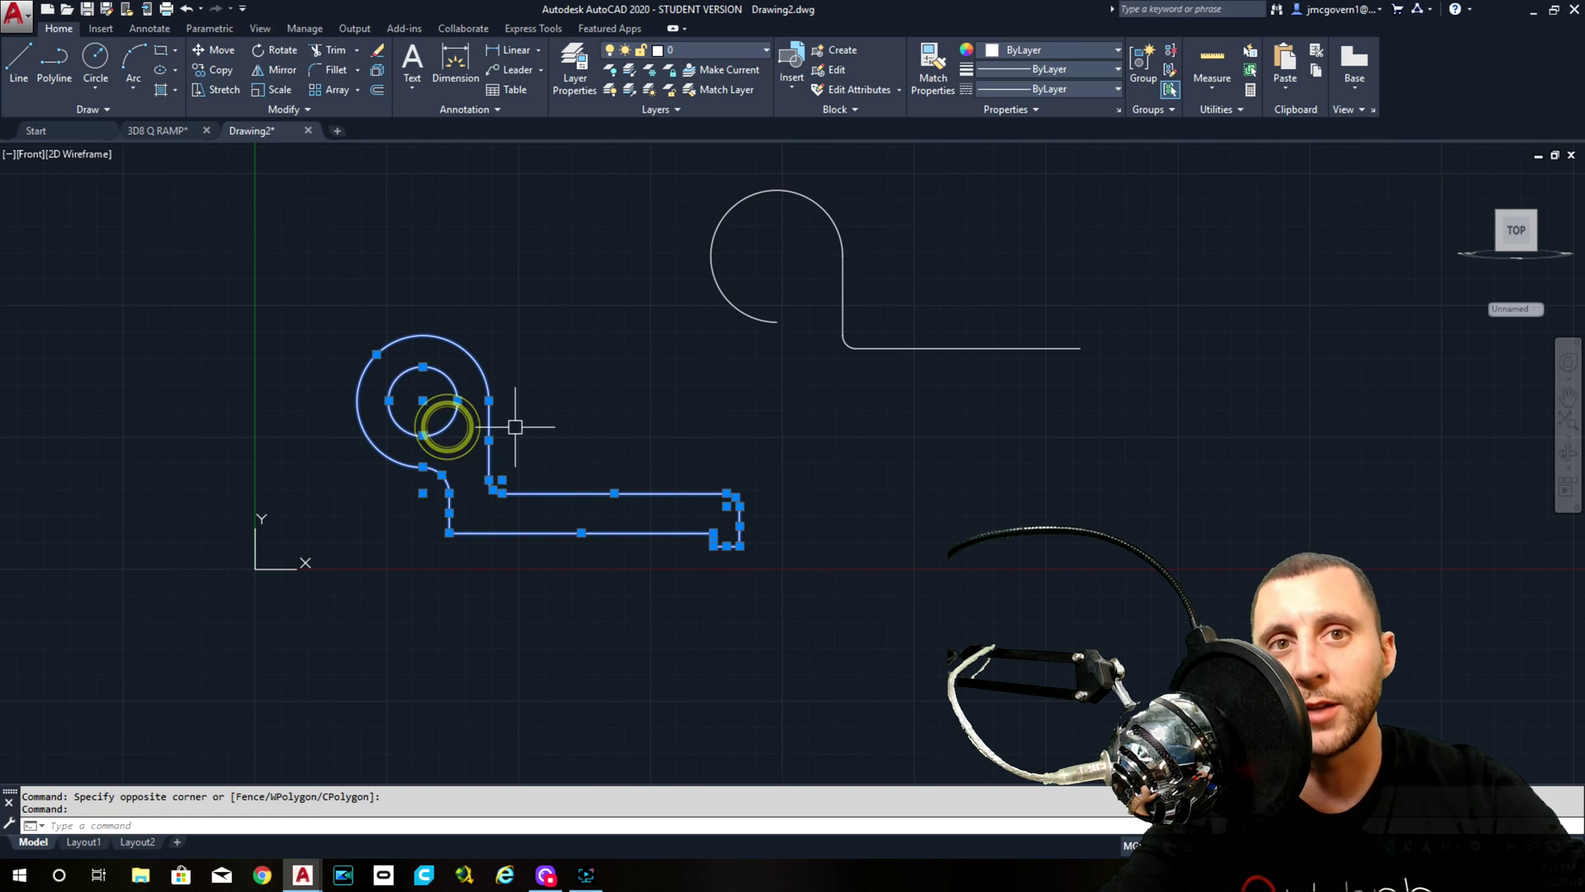
text(join)
key(Return)
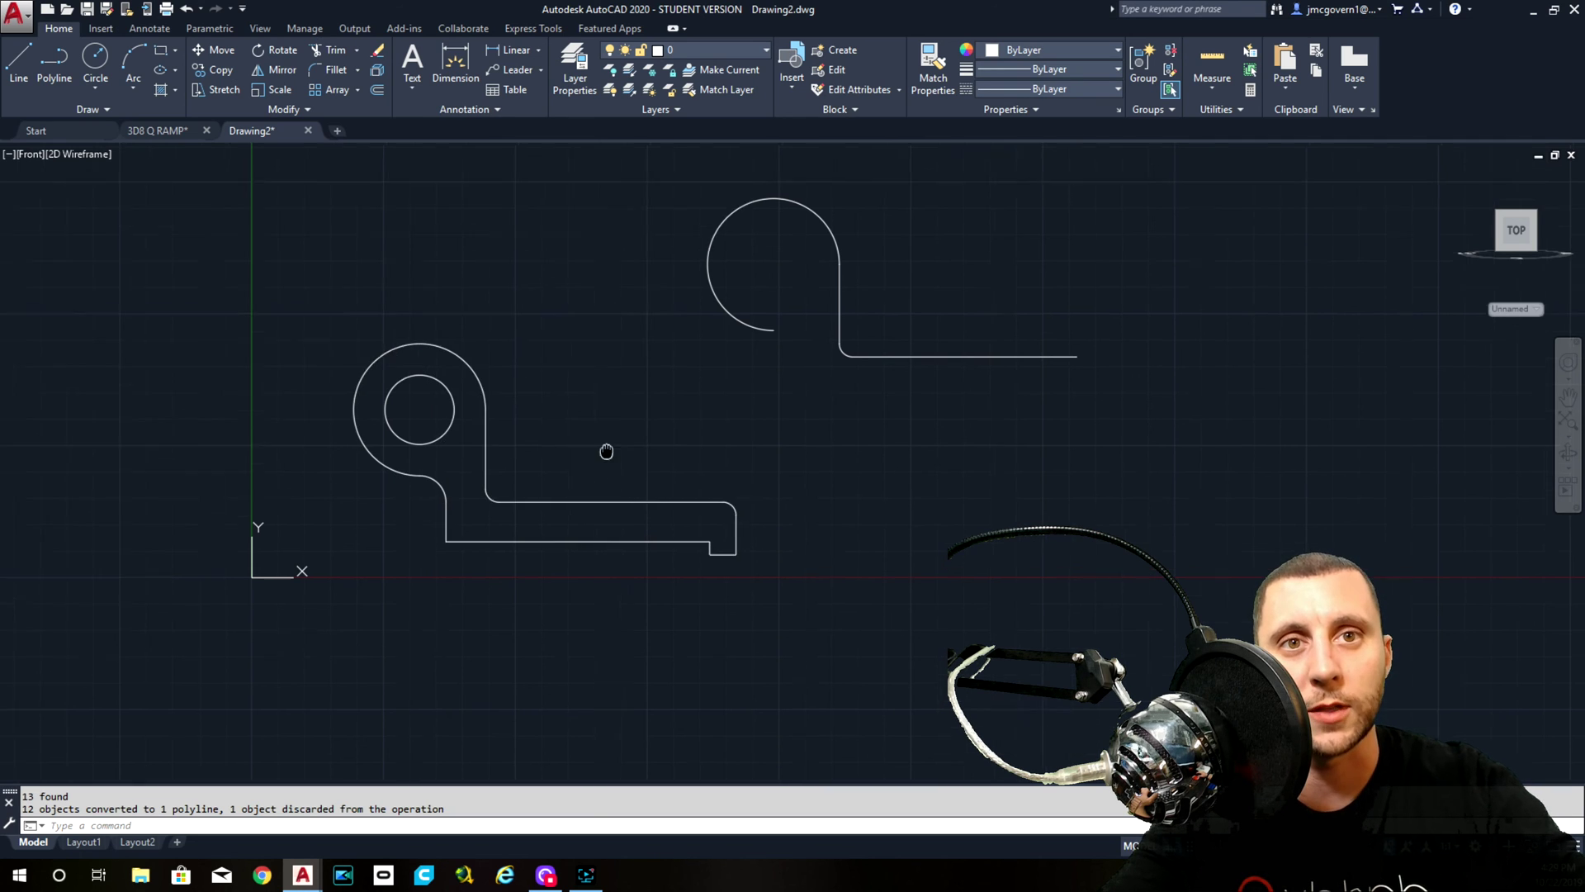
scroll(577, 523, up, 1)
scroll(940, 357, up, 2)
middle_drag(940, 357, 859, 424)
Inspect the 3D8 Q RAMP reference model, then return to Drawing2's bracket profile
scroll(856, 425, up, 2)
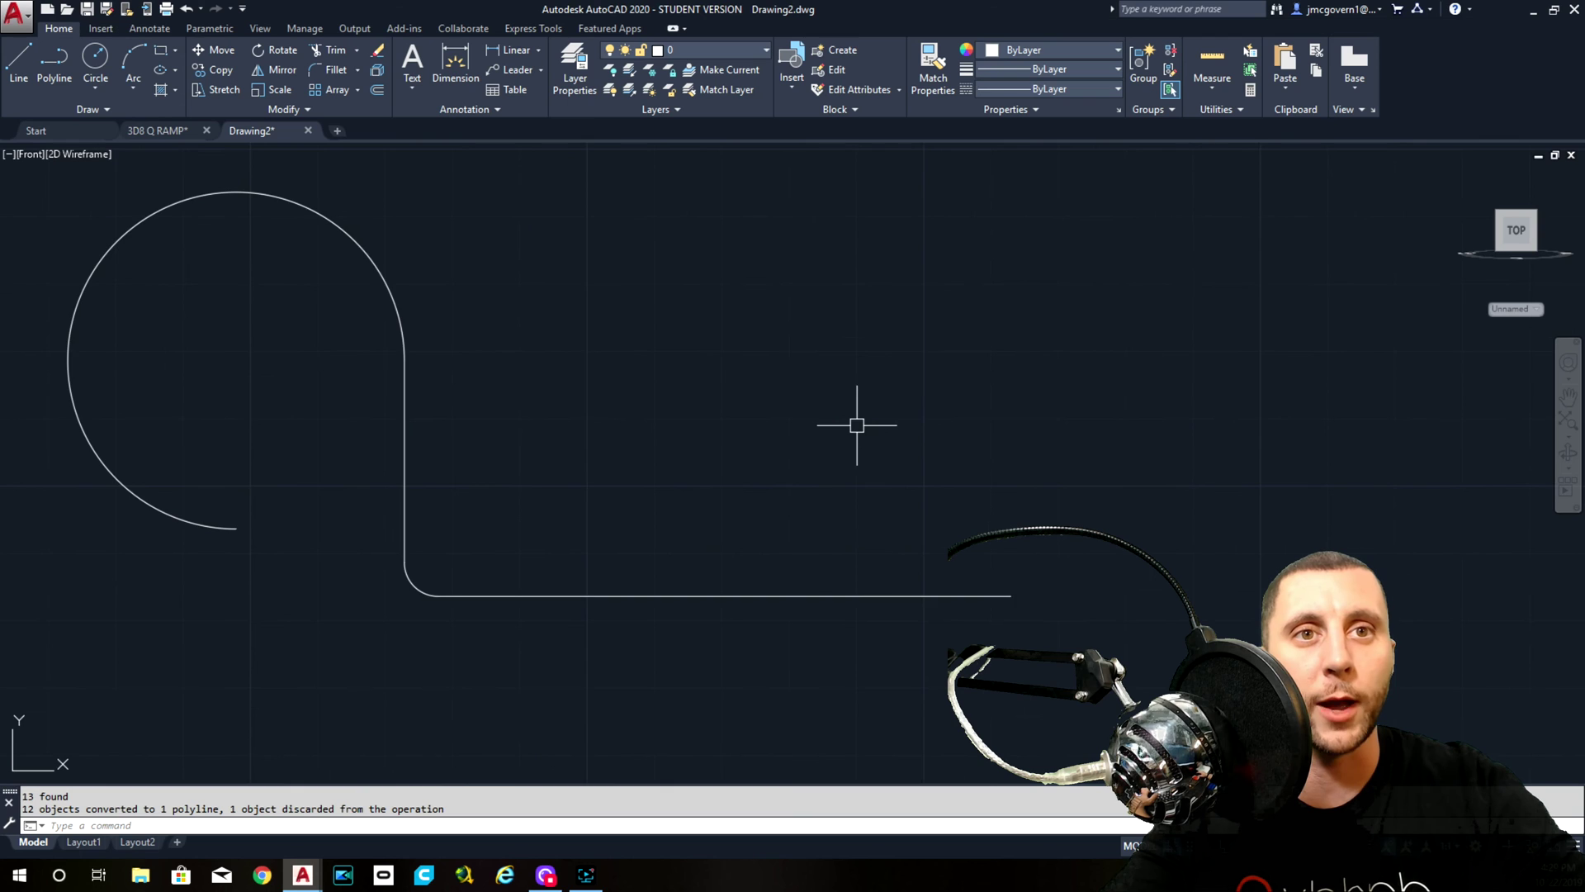
scroll(857, 424, down, 5)
click(198, 135)
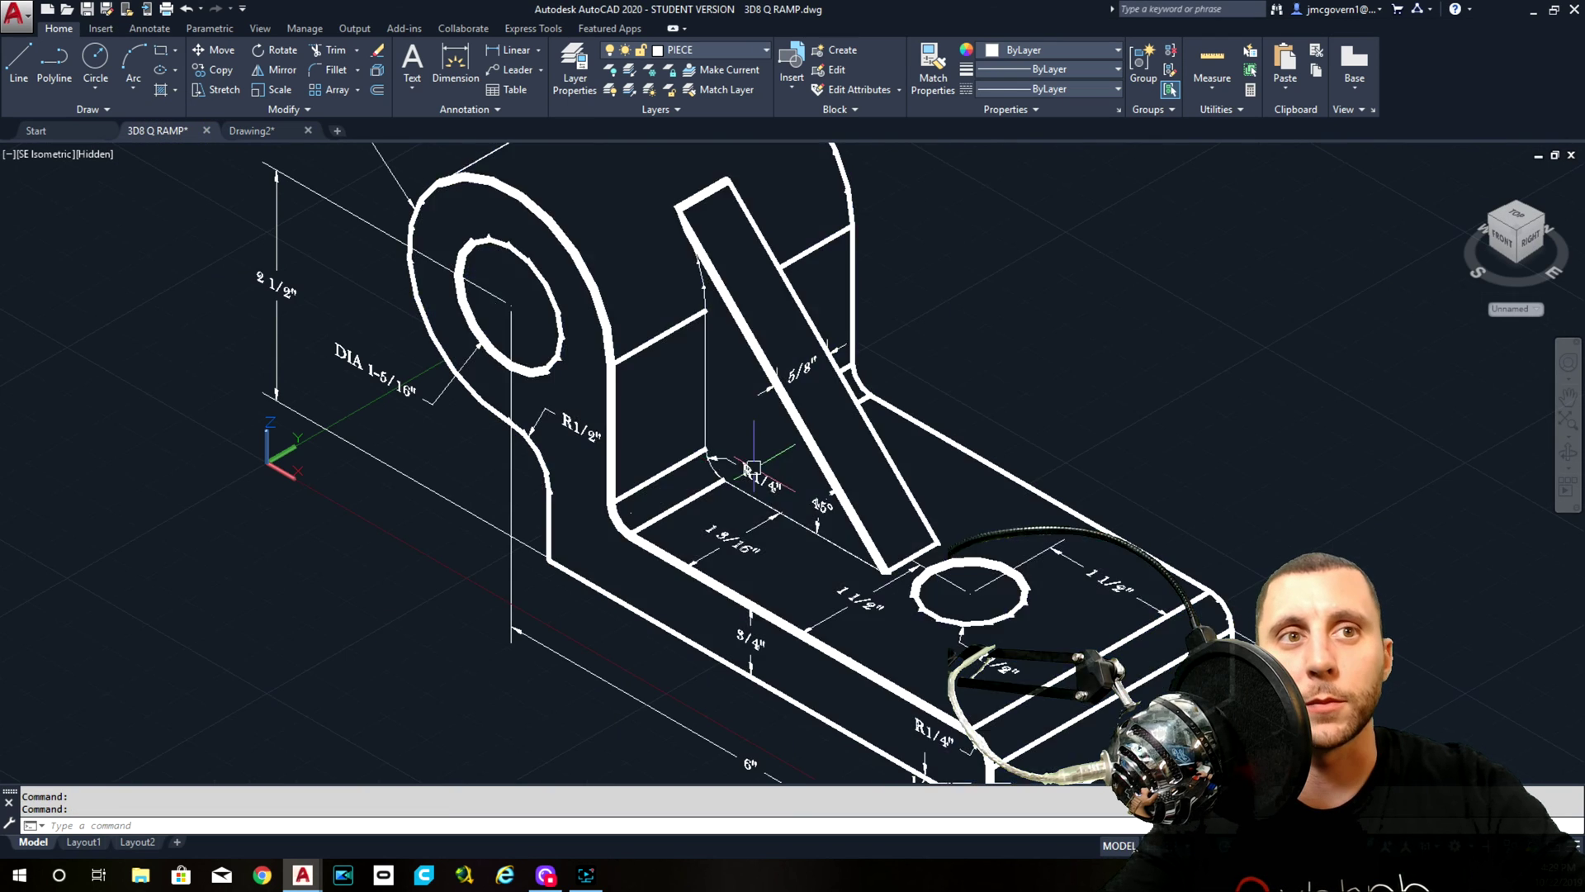
scroll(727, 525, up, 2)
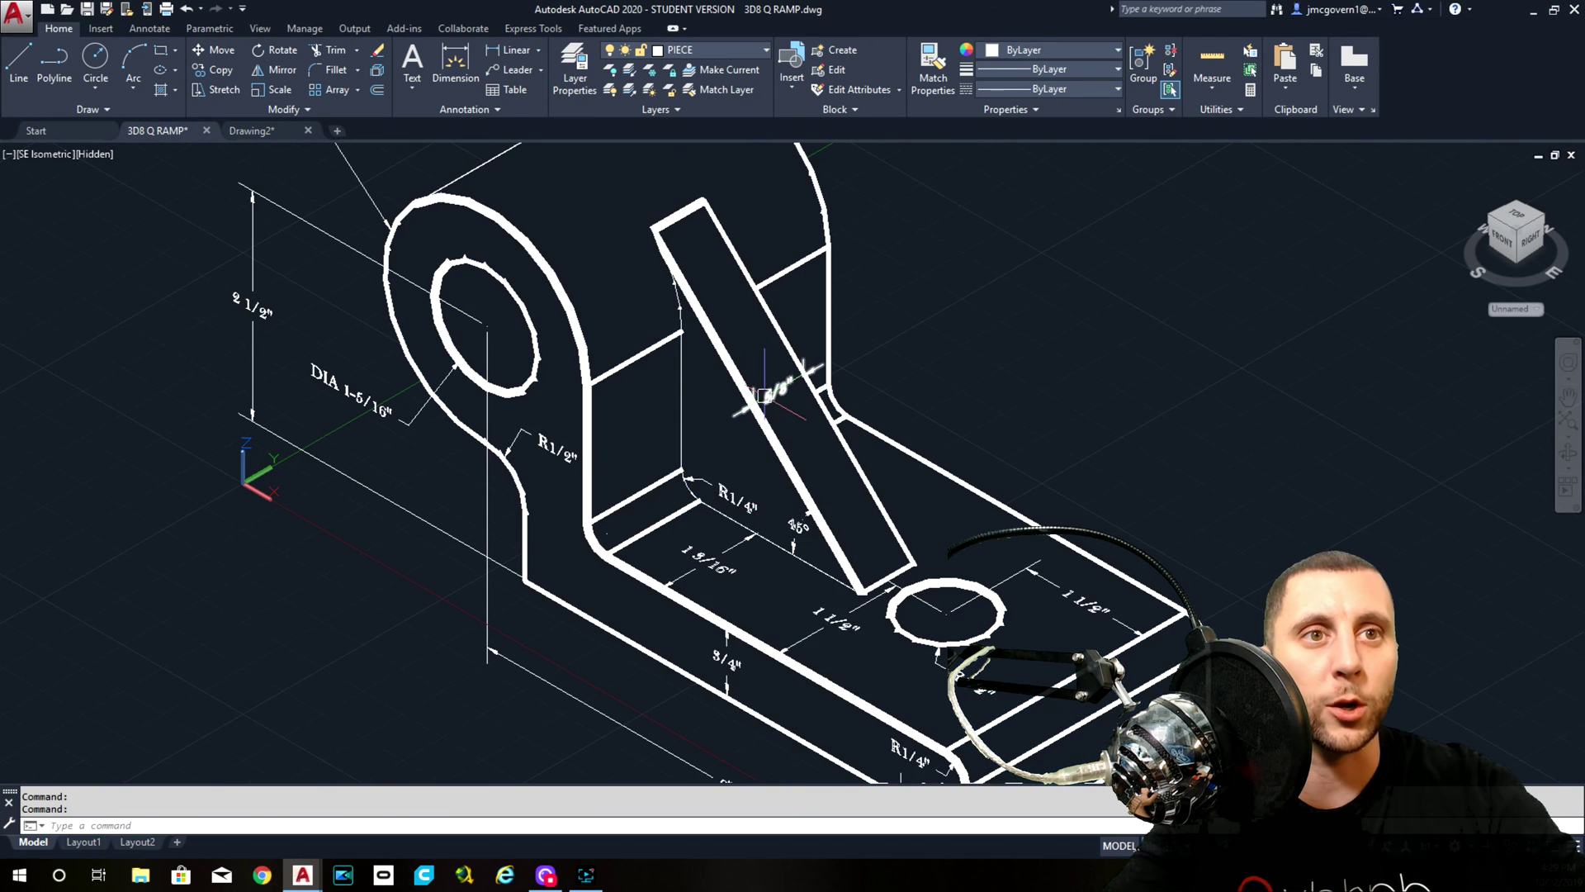
middle_drag(682, 384, 575, 412)
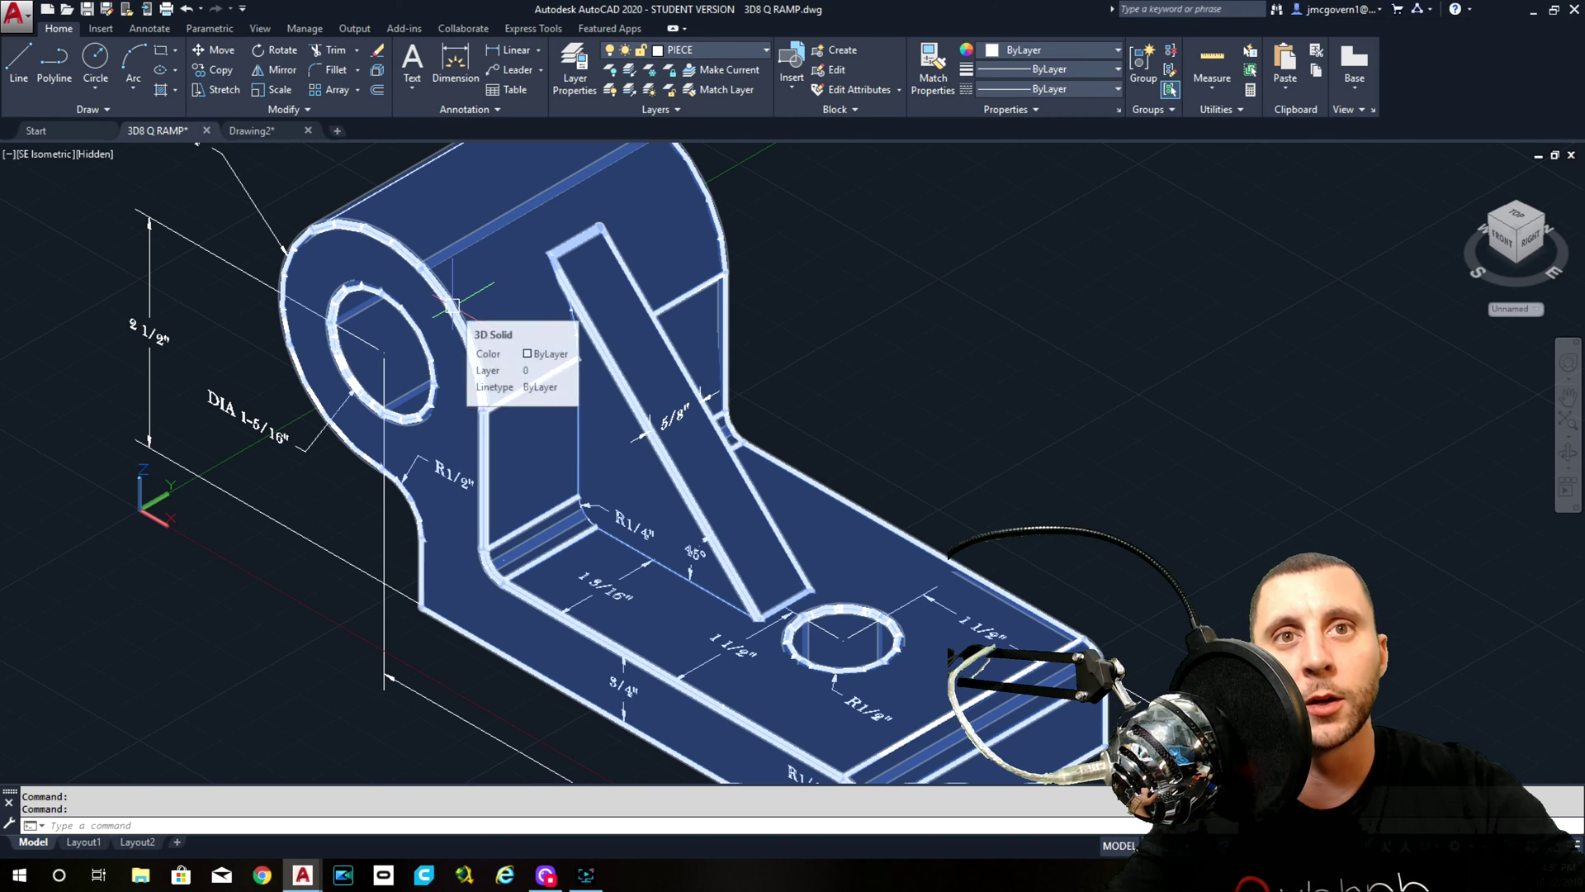
click(253, 130)
Draw a 45° line from the circle's centre out beyond the circle
scroll(741, 422, up, 6)
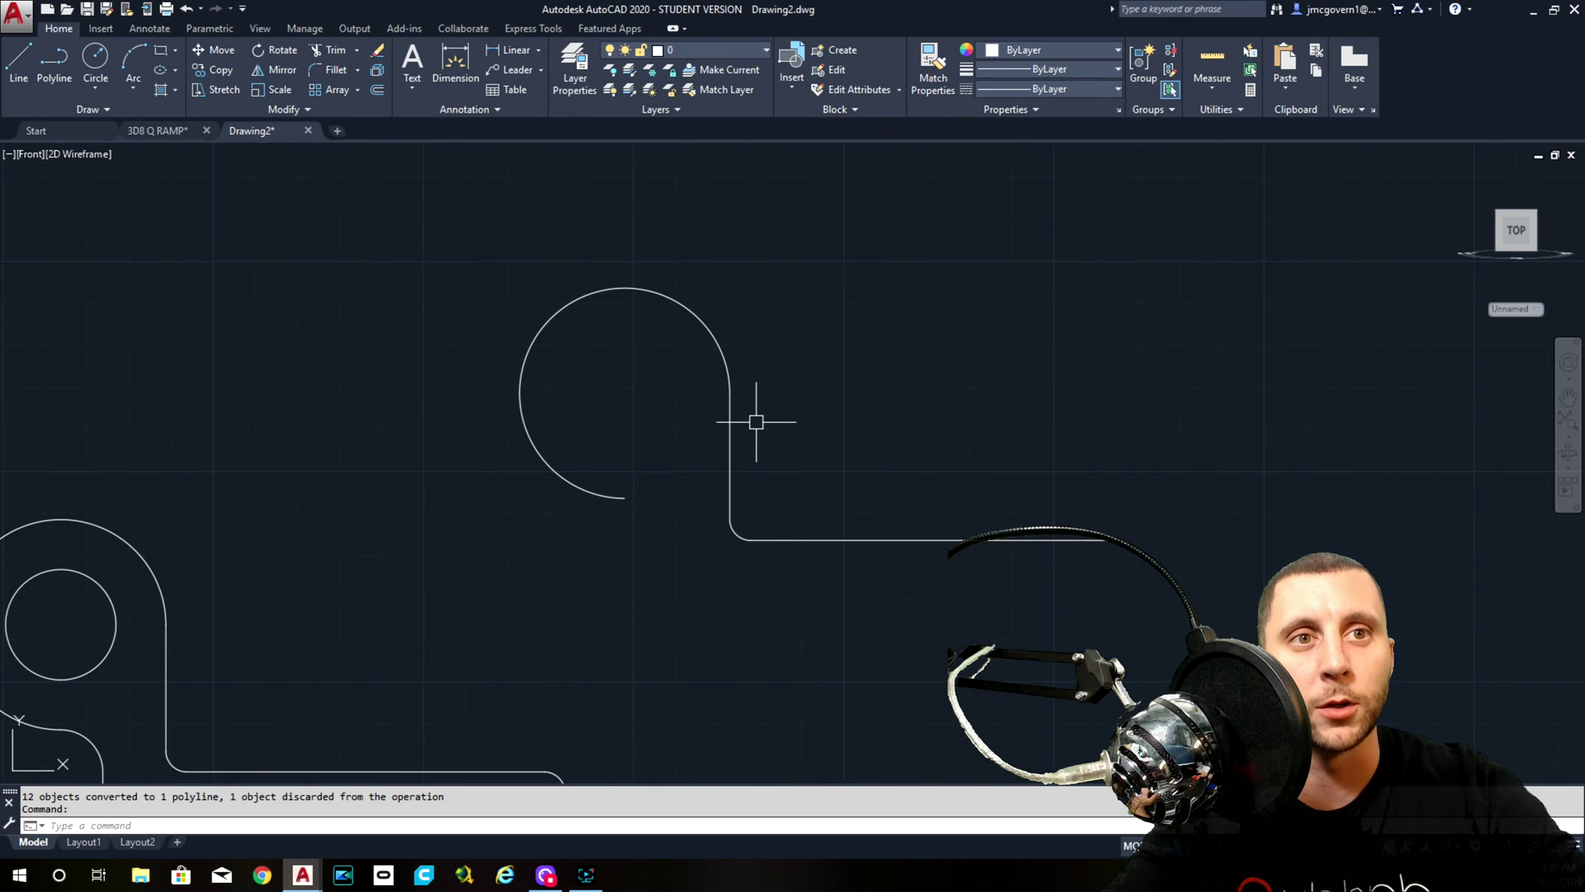
click(27, 52)
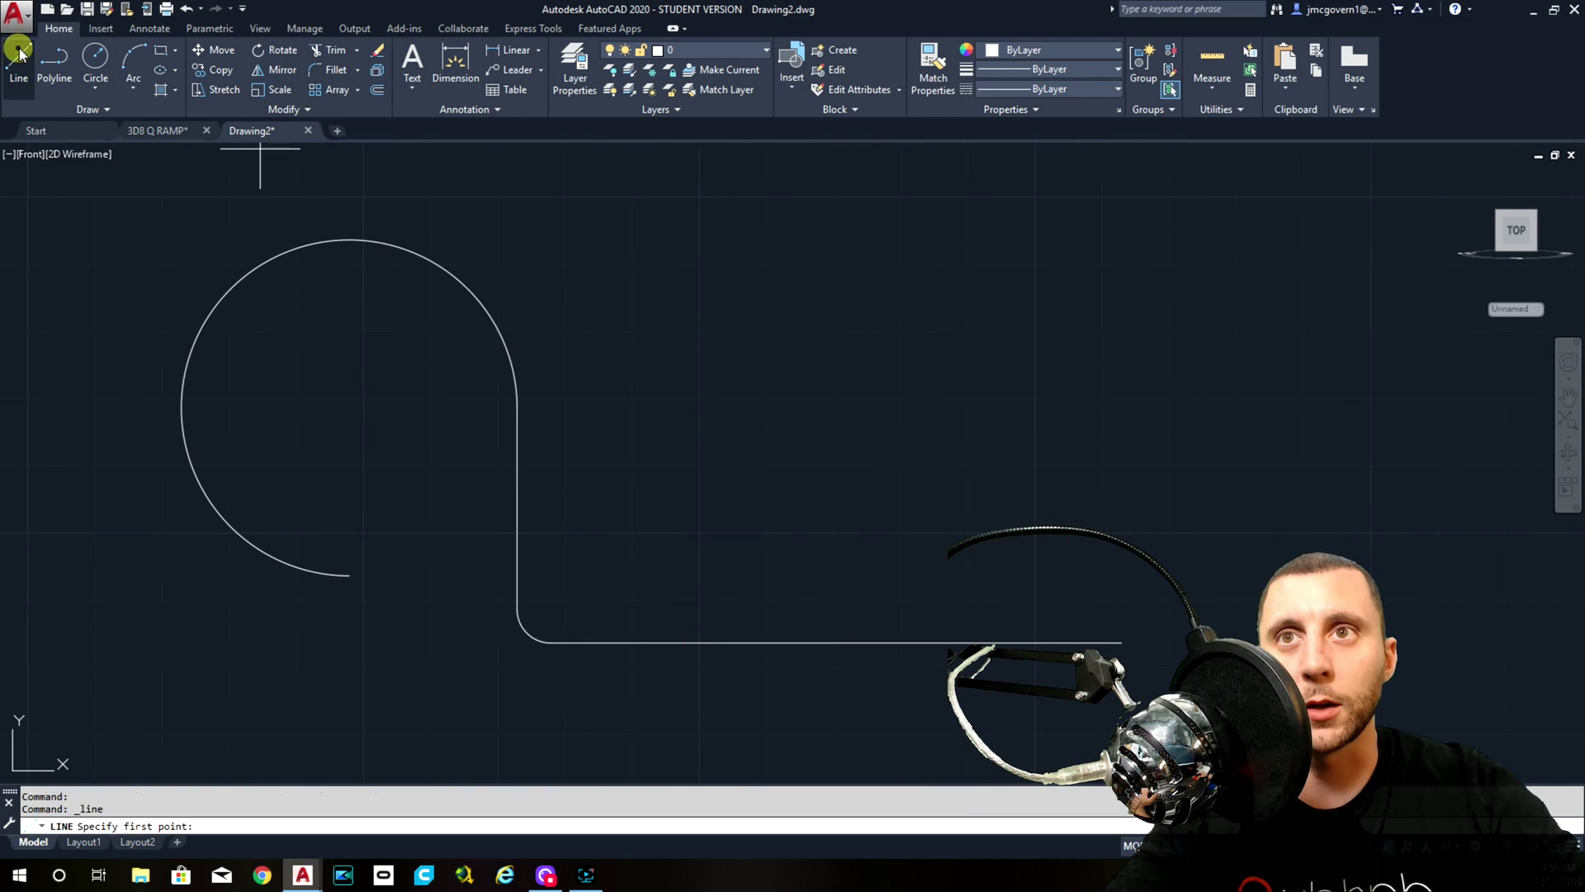
click(349, 407)
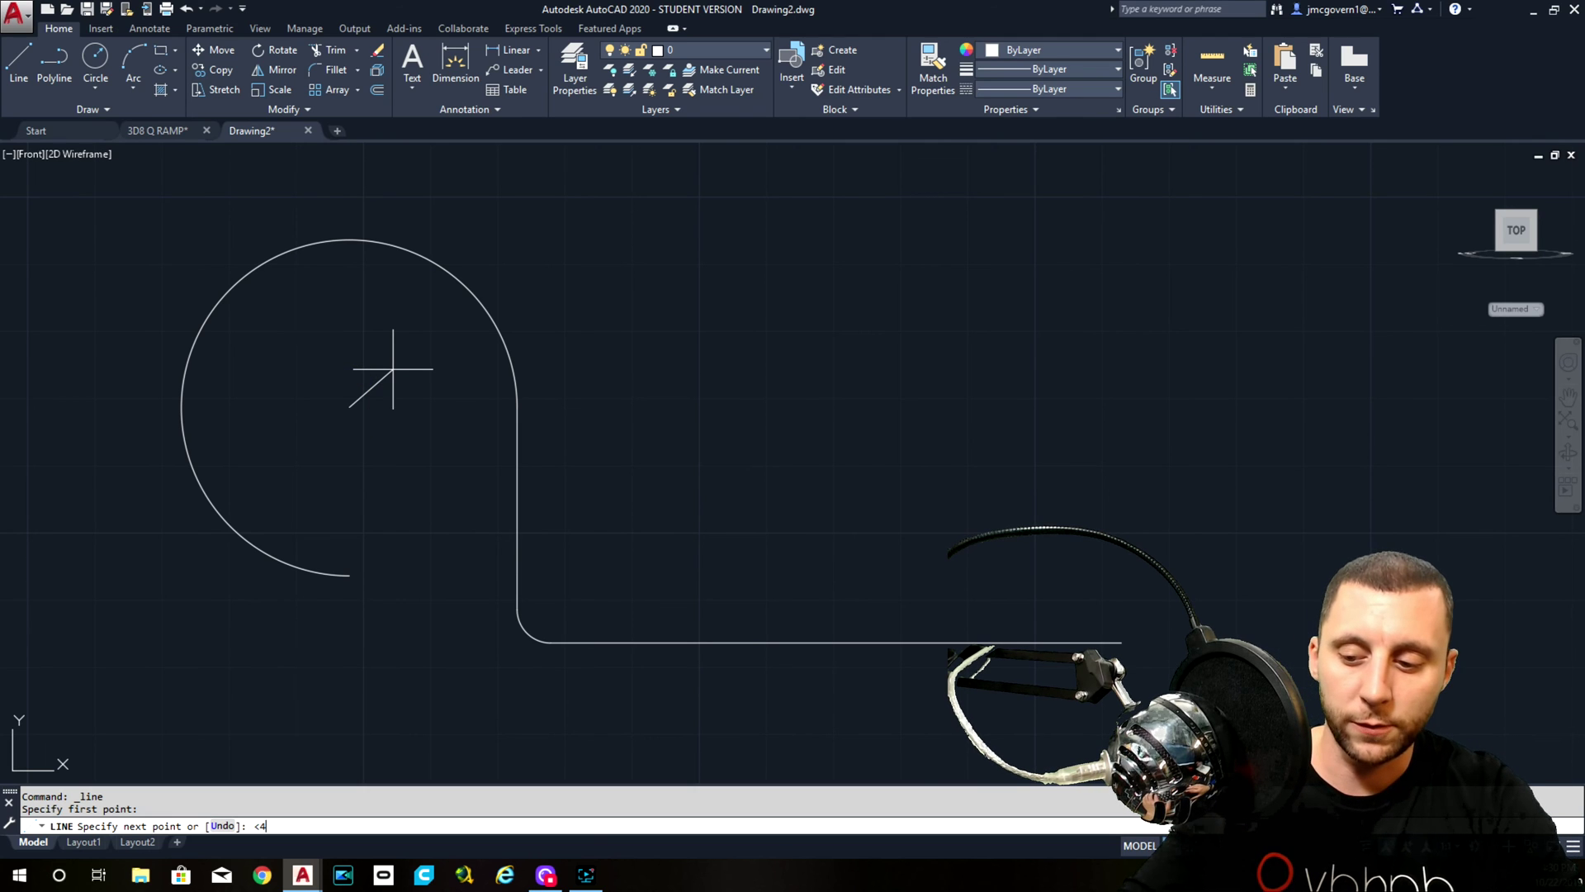
text(<45)
key(Return)
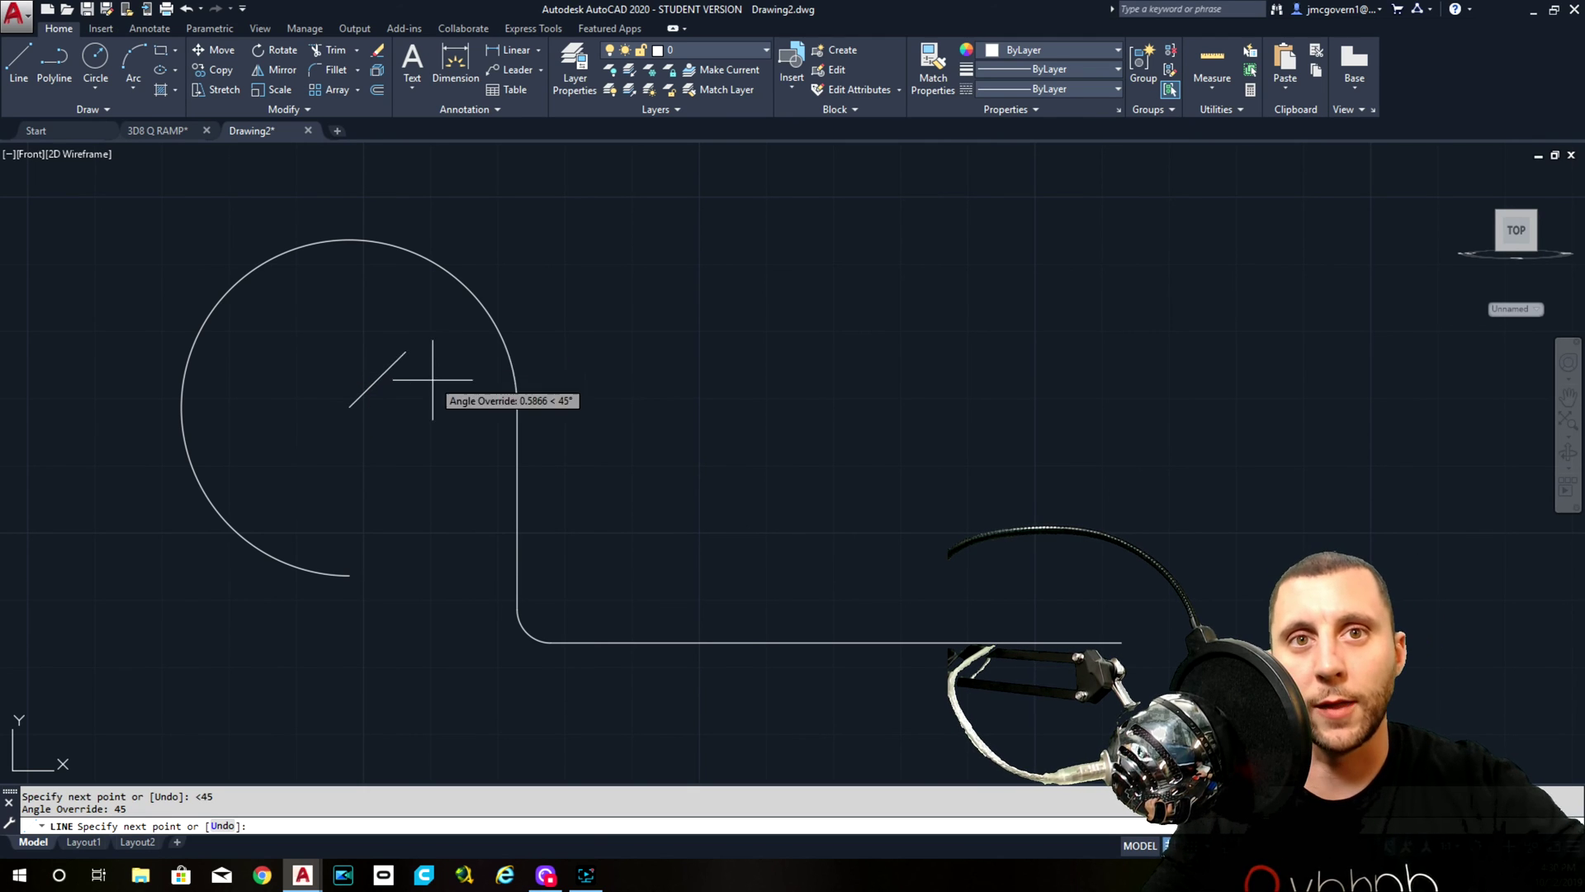
click(582, 299)
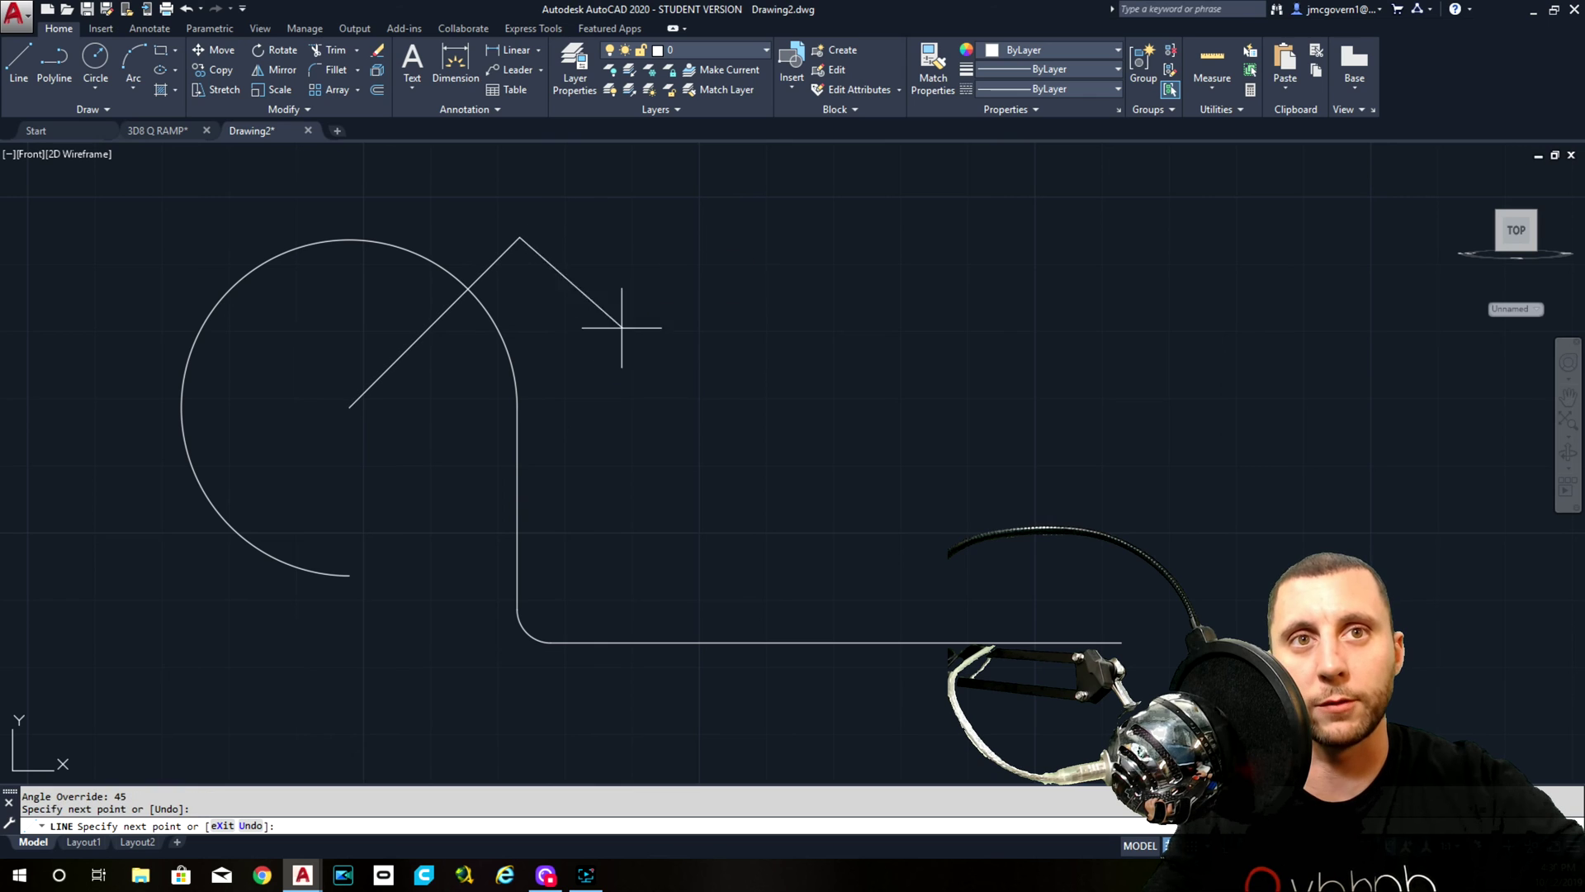
key(Escape)
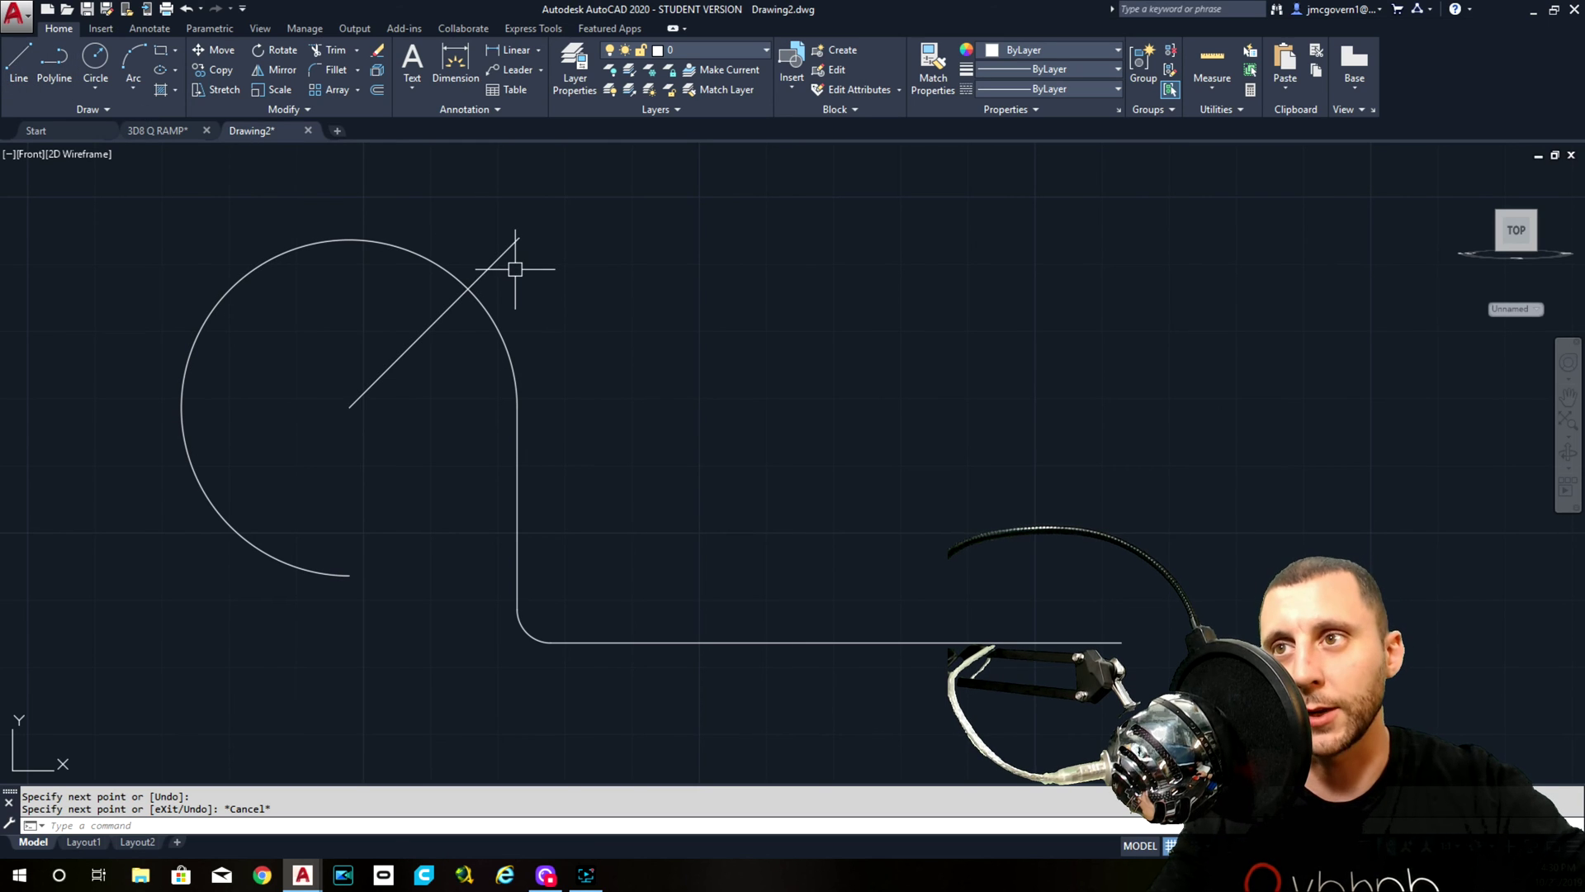
Draw a -45° line from the circle intersection down past the base line
click(18, 61)
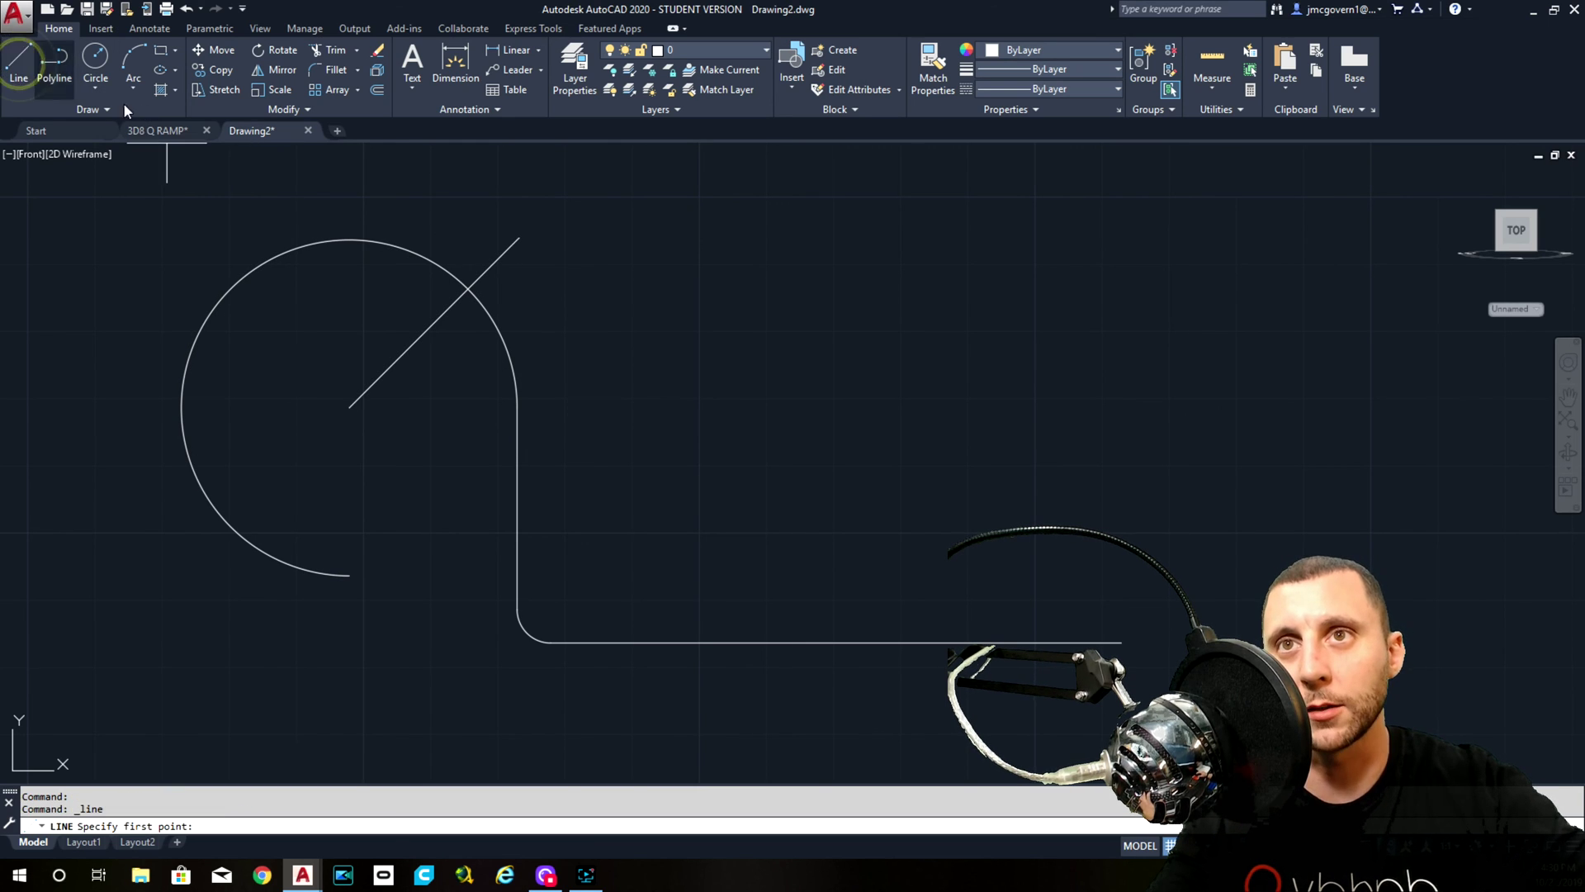
click(471, 291)
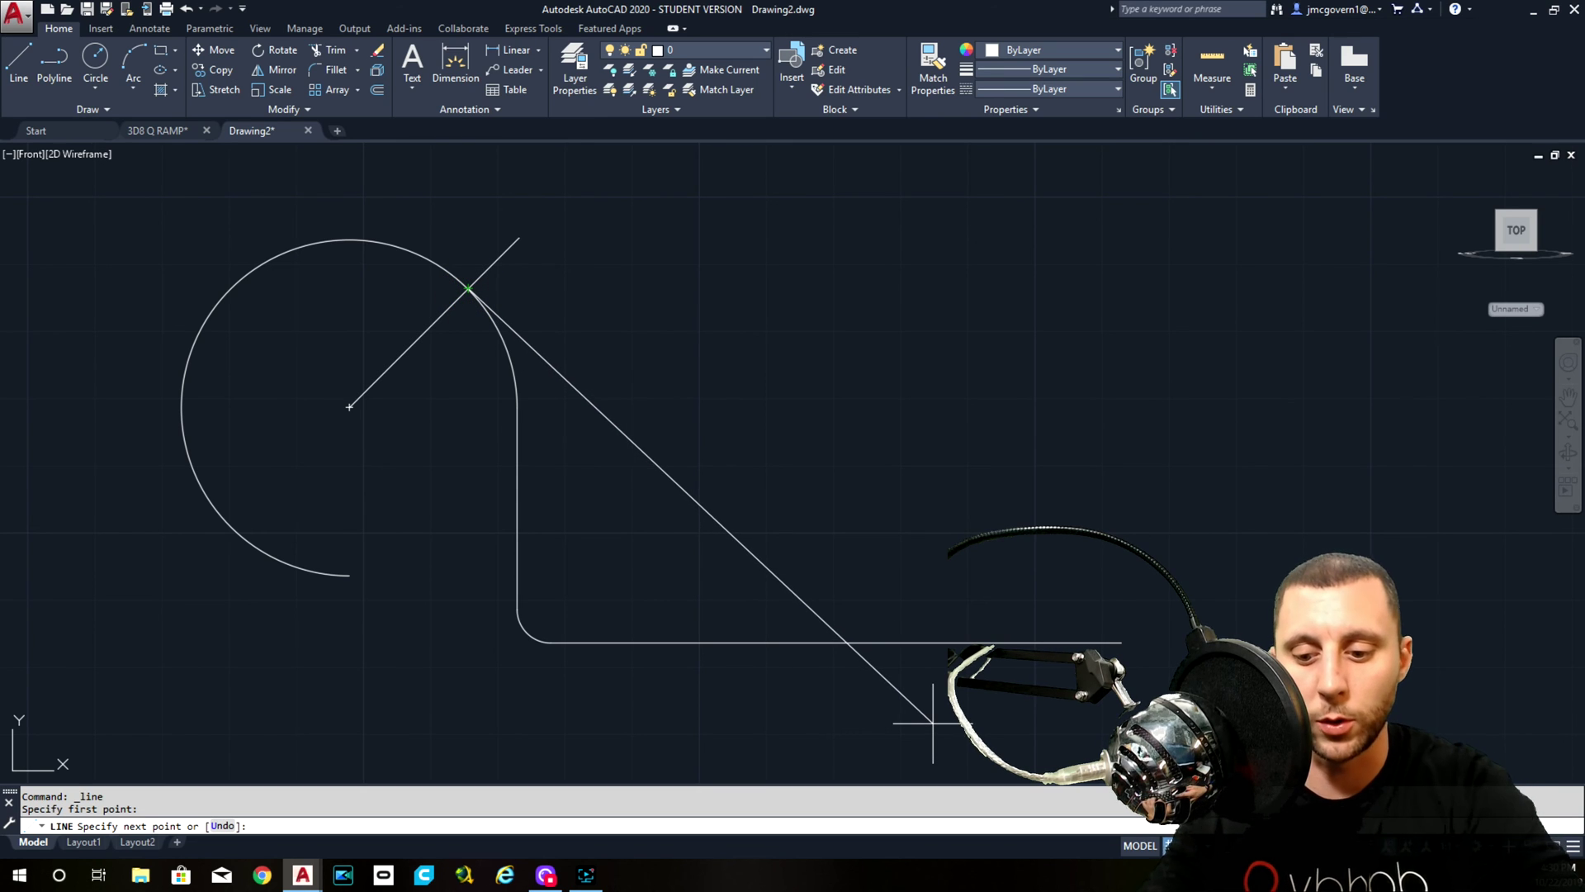
text(<-45)
key(Return)
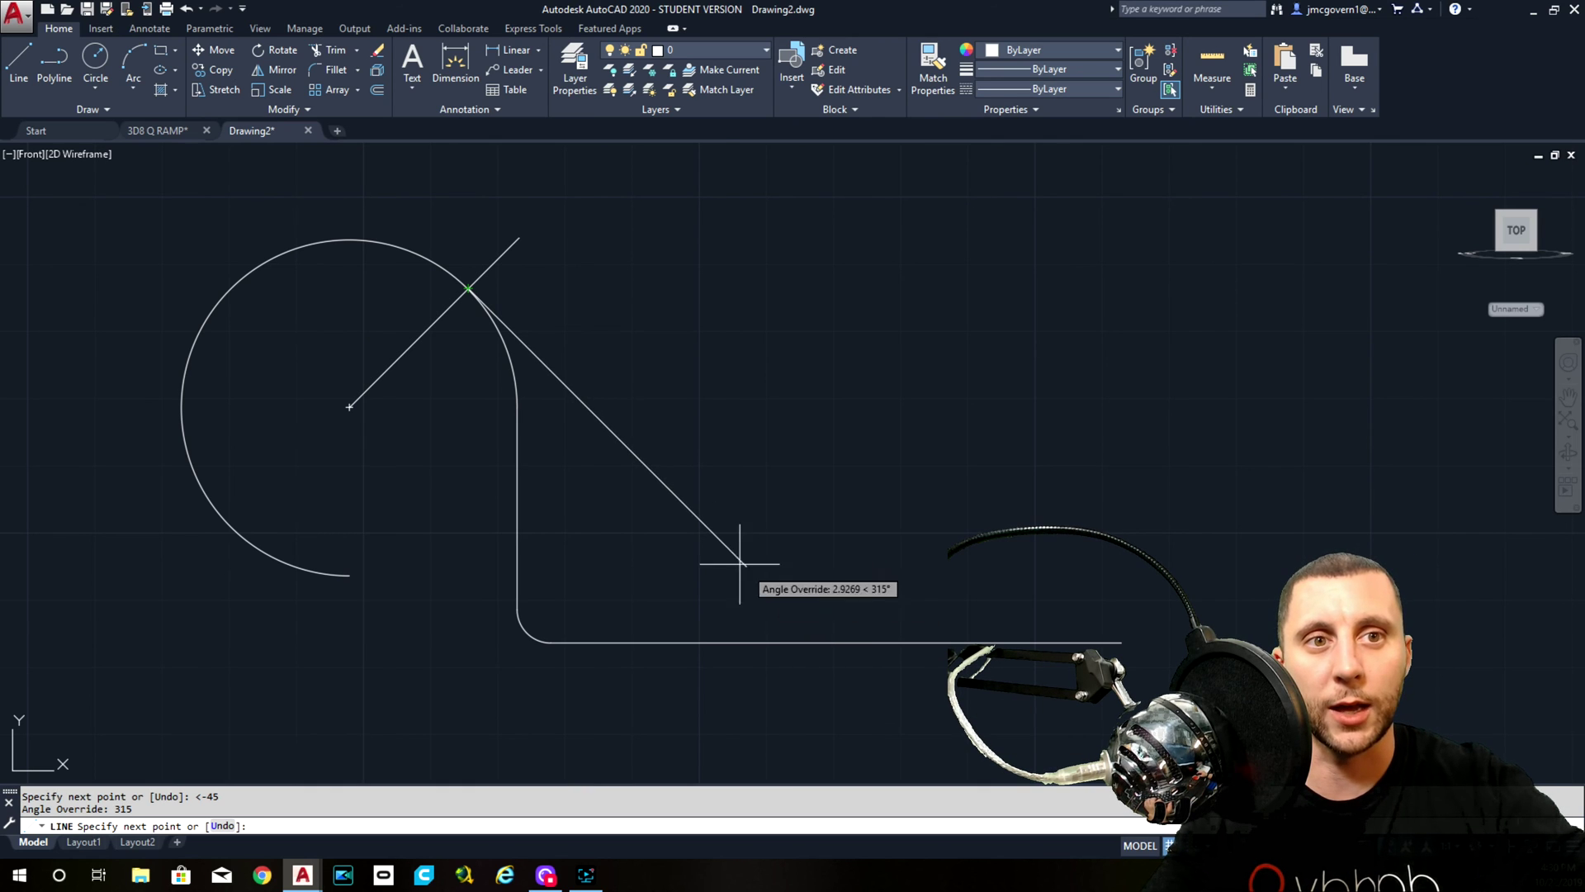
scroll(827, 658, up, 4)
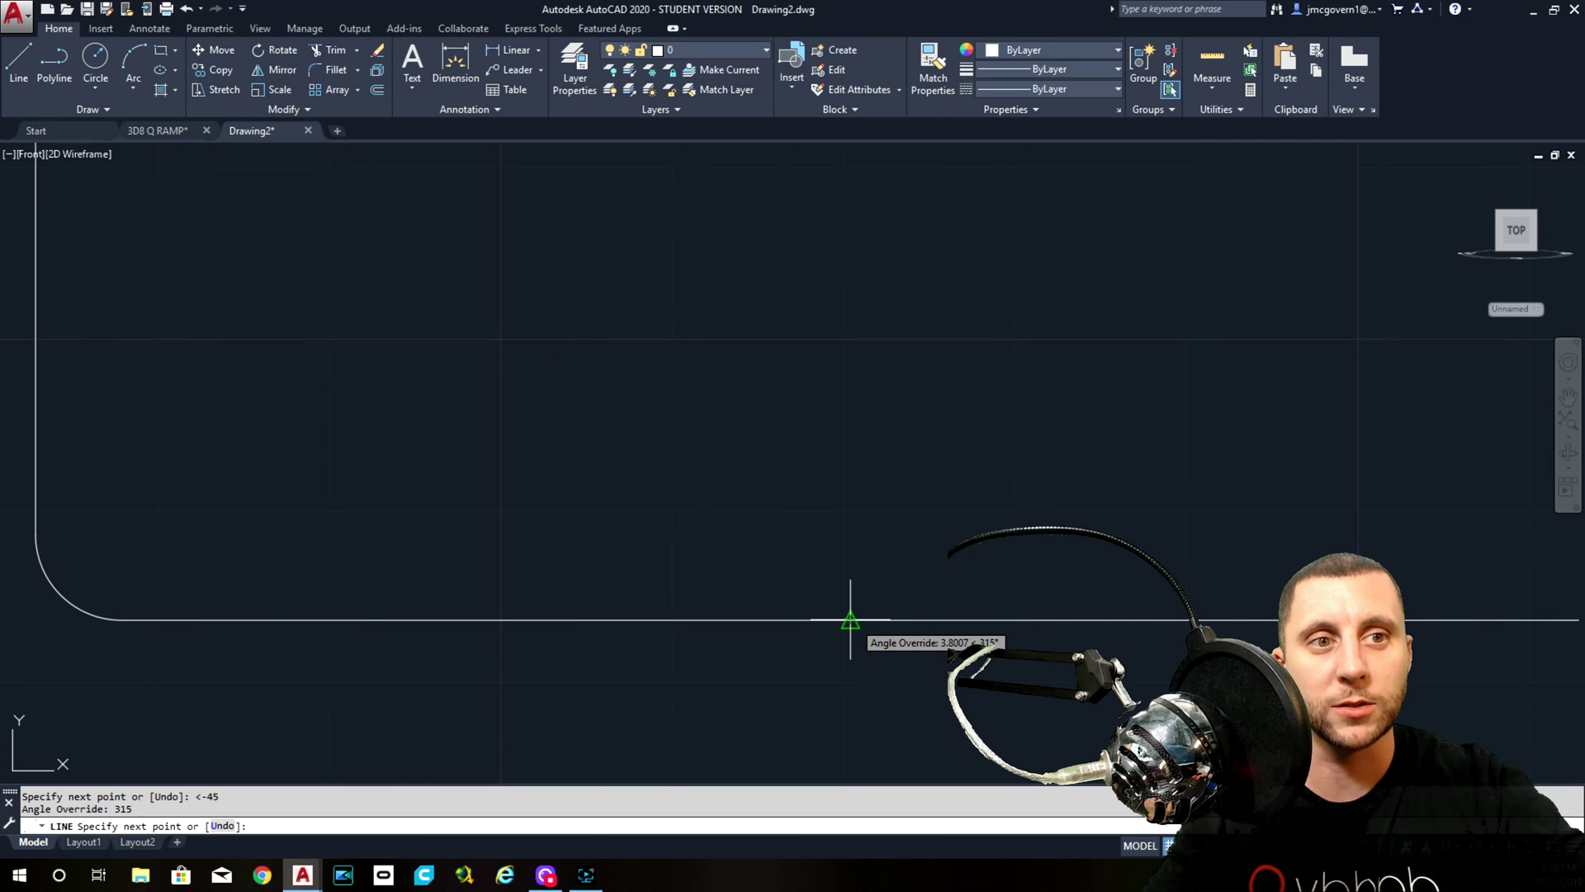
scroll(877, 654, down, 5)
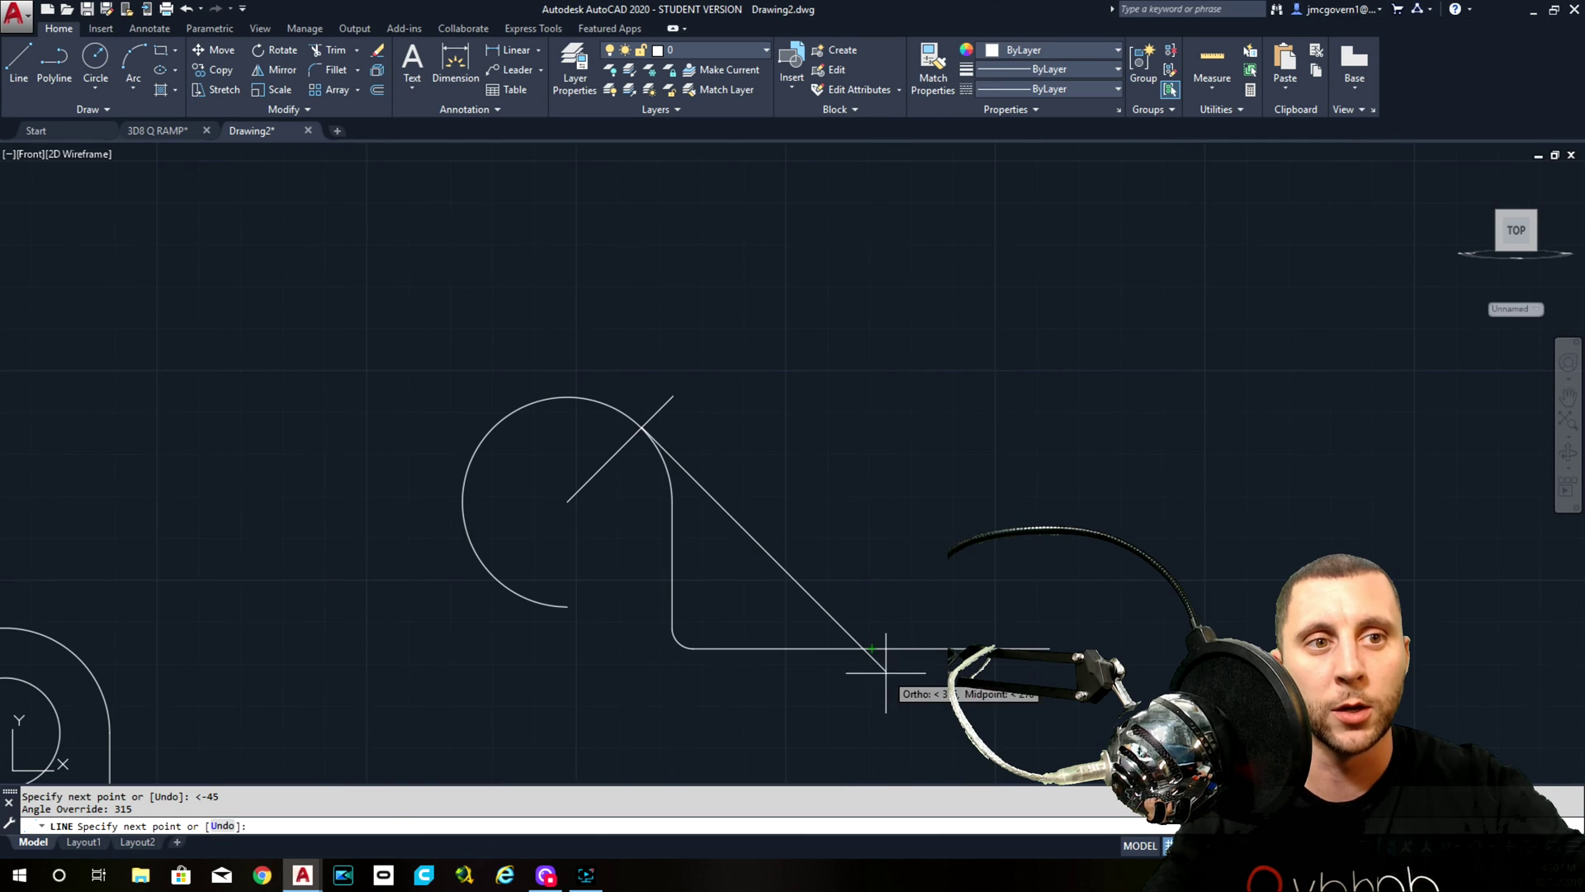
click(912, 708)
key(Escape)
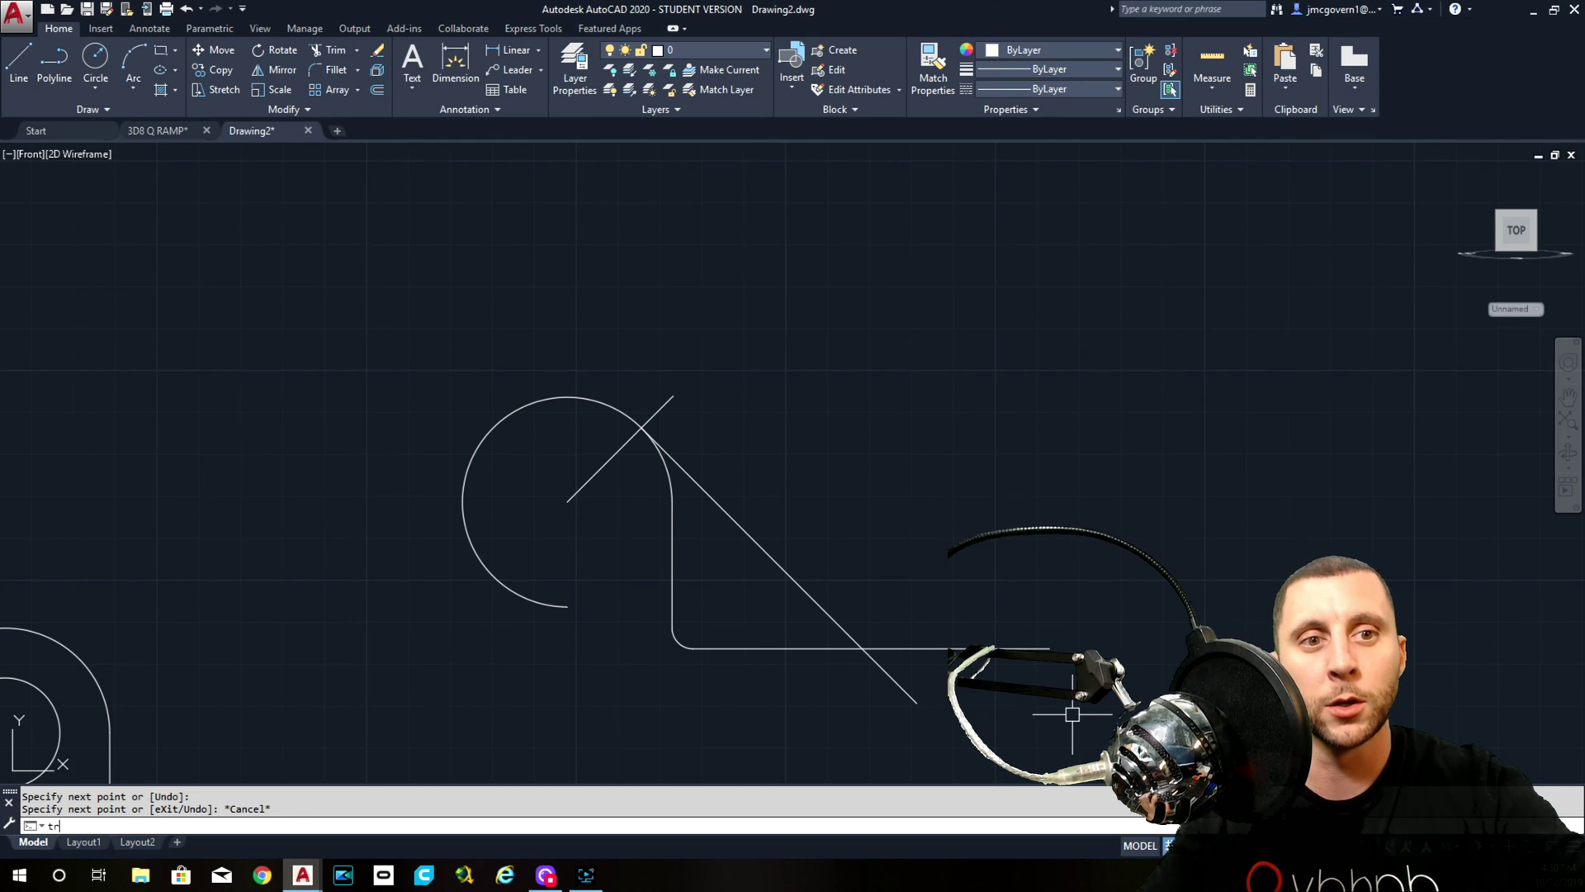
text(tr)
key(Return)
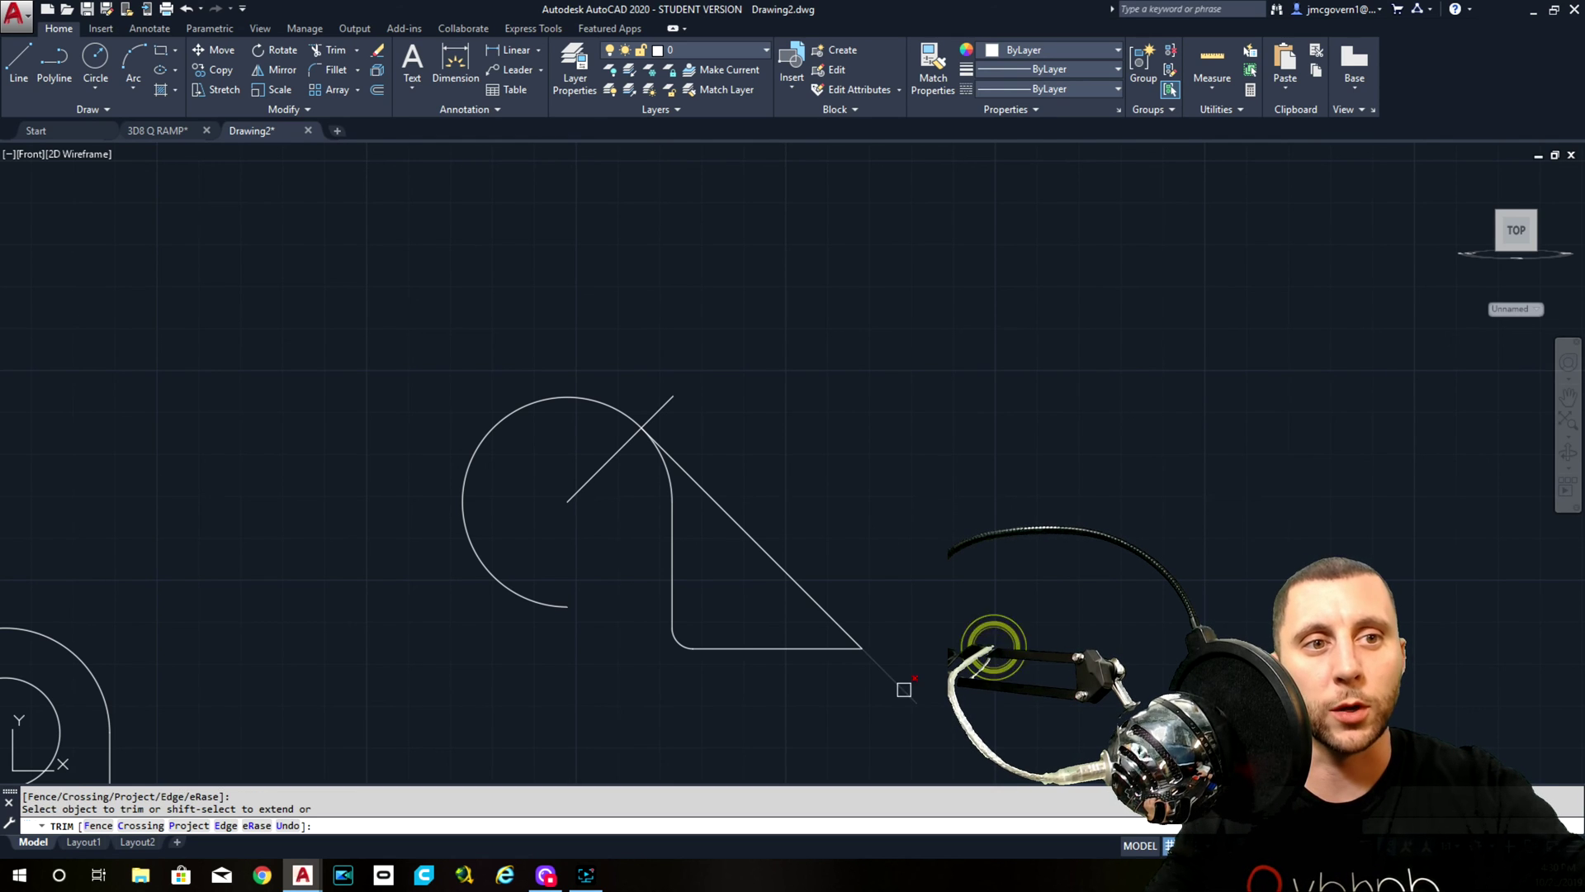
Trim the diagonal's tail and excess arc, and delete the short 45° construction line
click(901, 686)
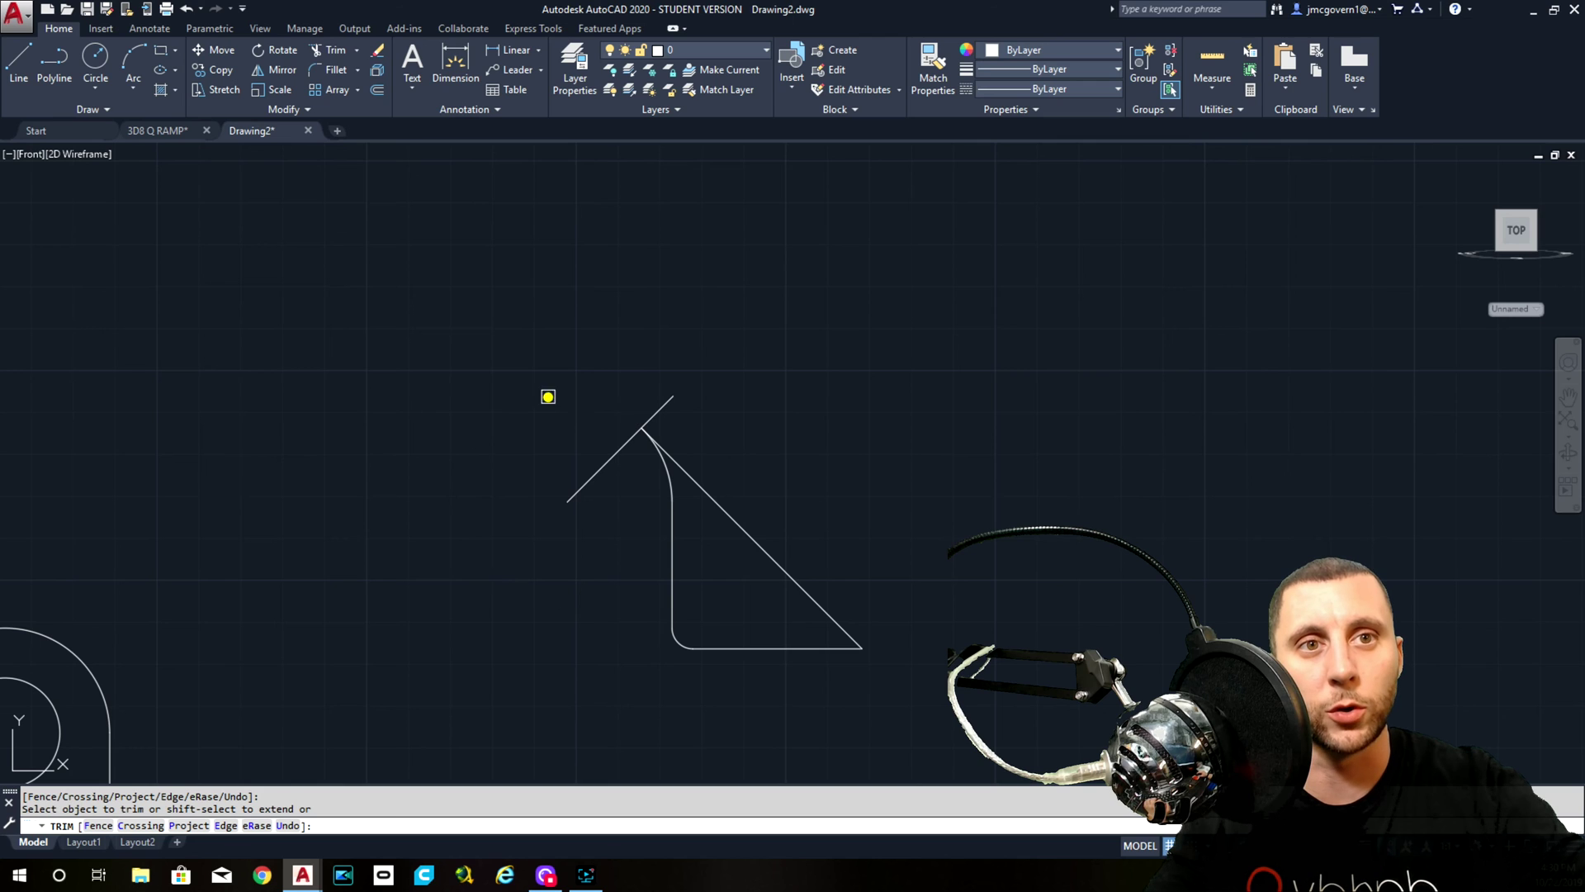
click(548, 396)
key(Escape)
click(675, 445)
click(832, 453)
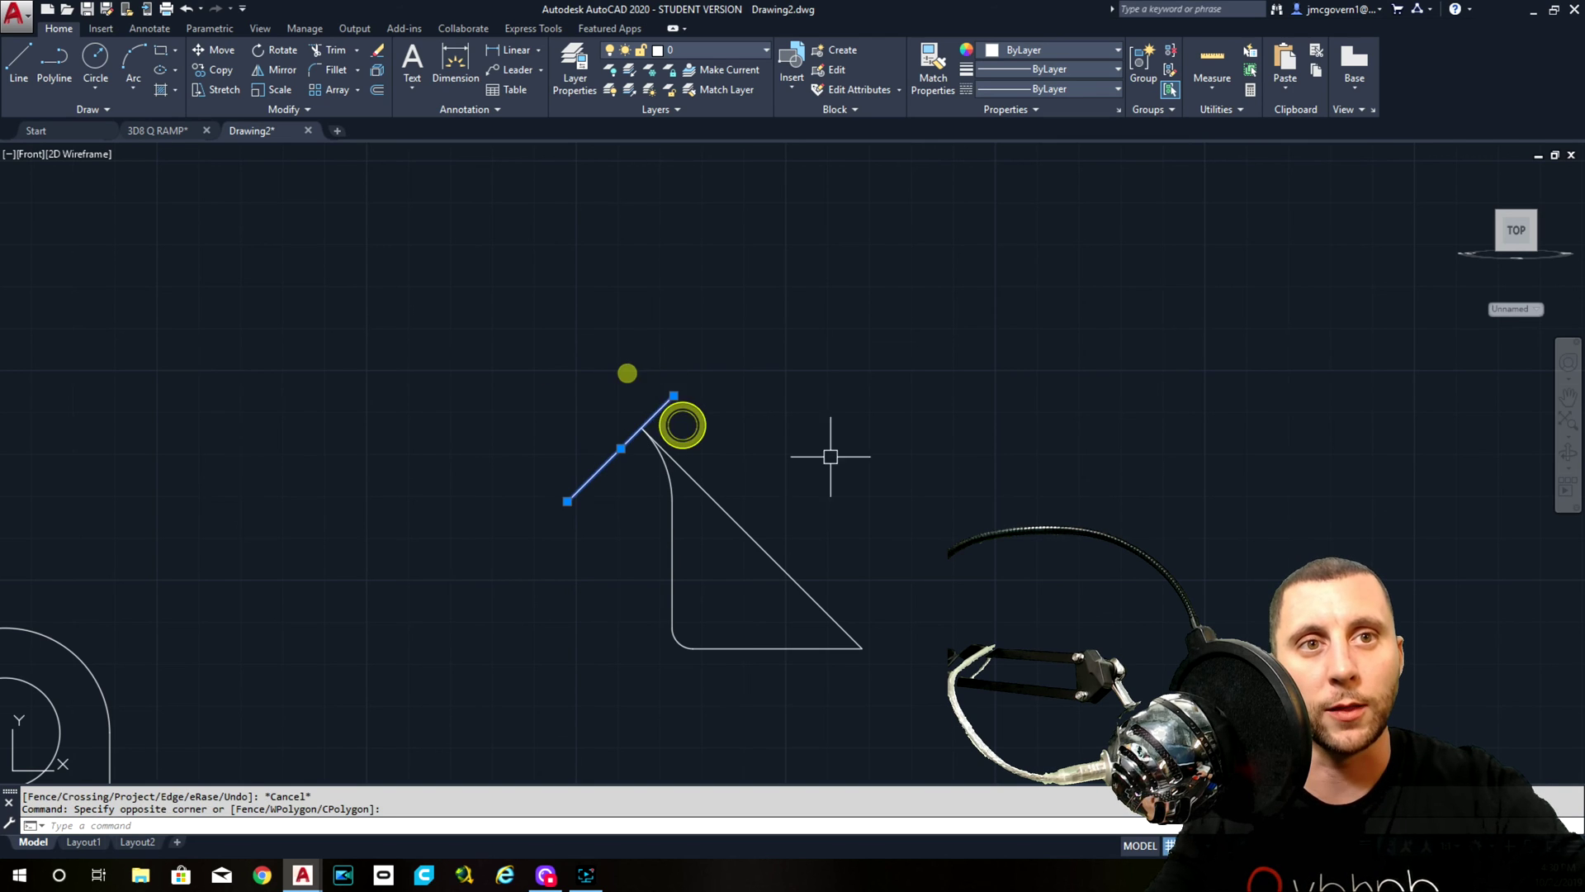
key(Delete)
Join the triangular rib outline pieces into one polyline with JO
click(938, 388)
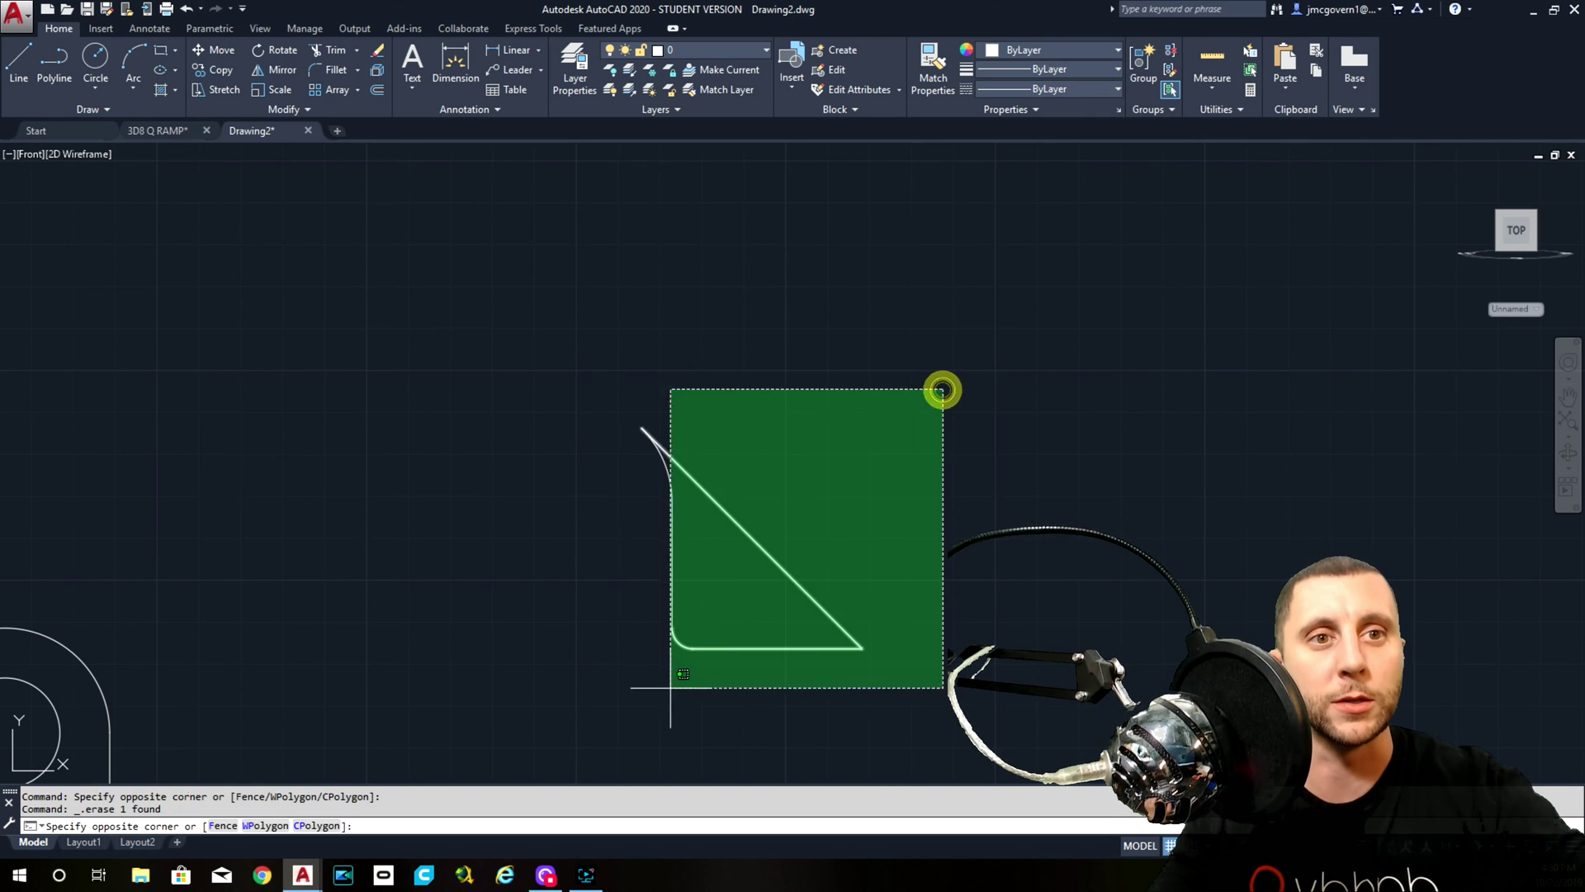
click(602, 689)
text(jo)
key(Return)
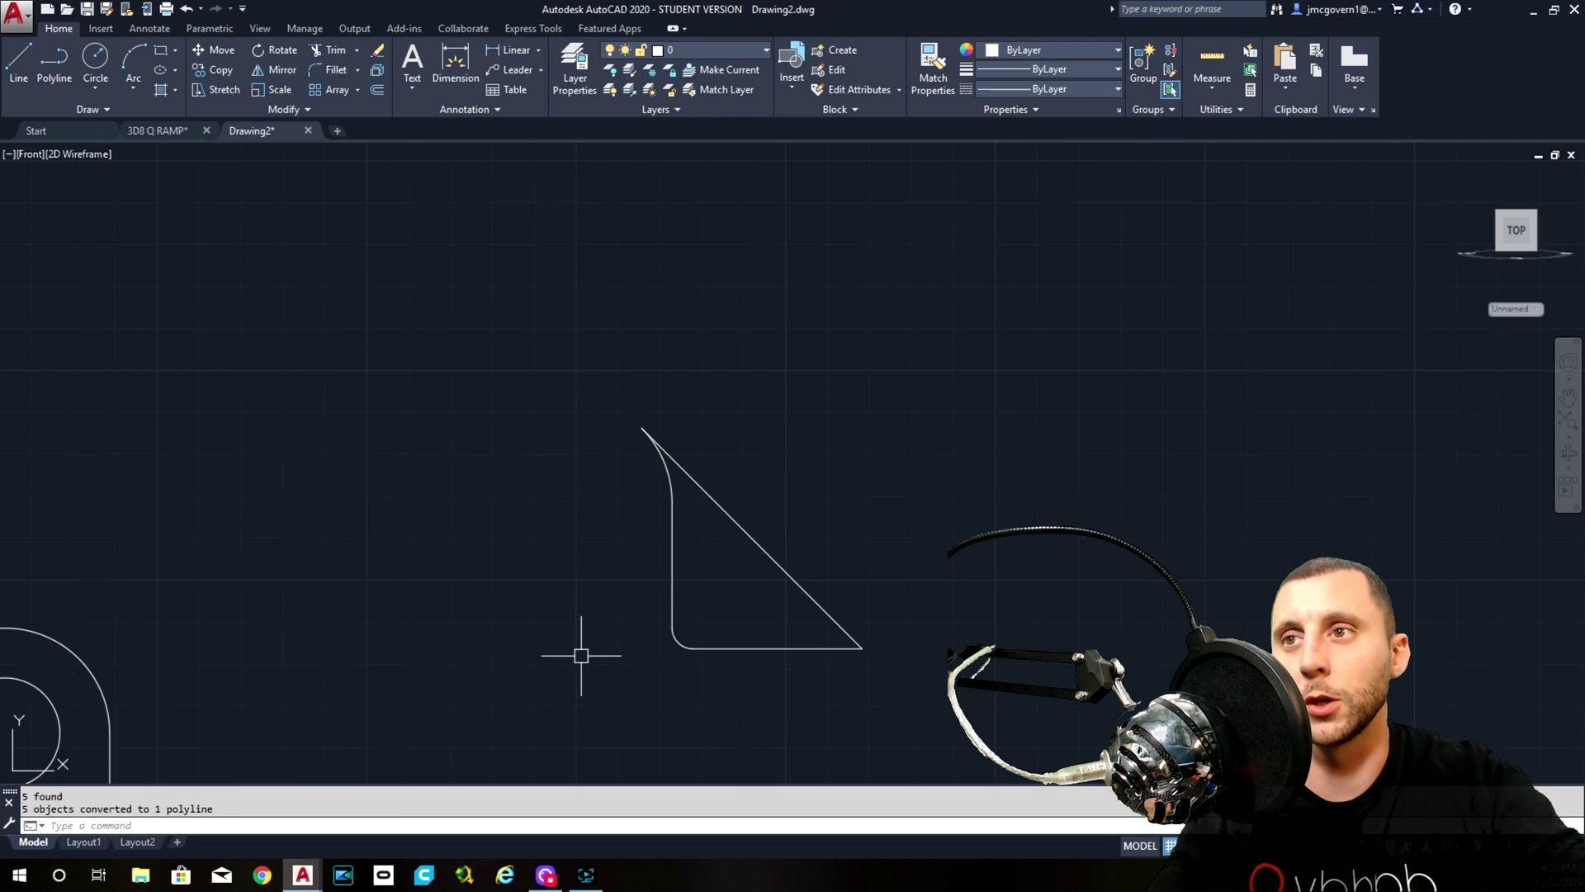
scroll(577, 651, down, 4)
Move the triangular rib outline from its corner into the bracket's inner corner
click(718, 435)
click(630, 516)
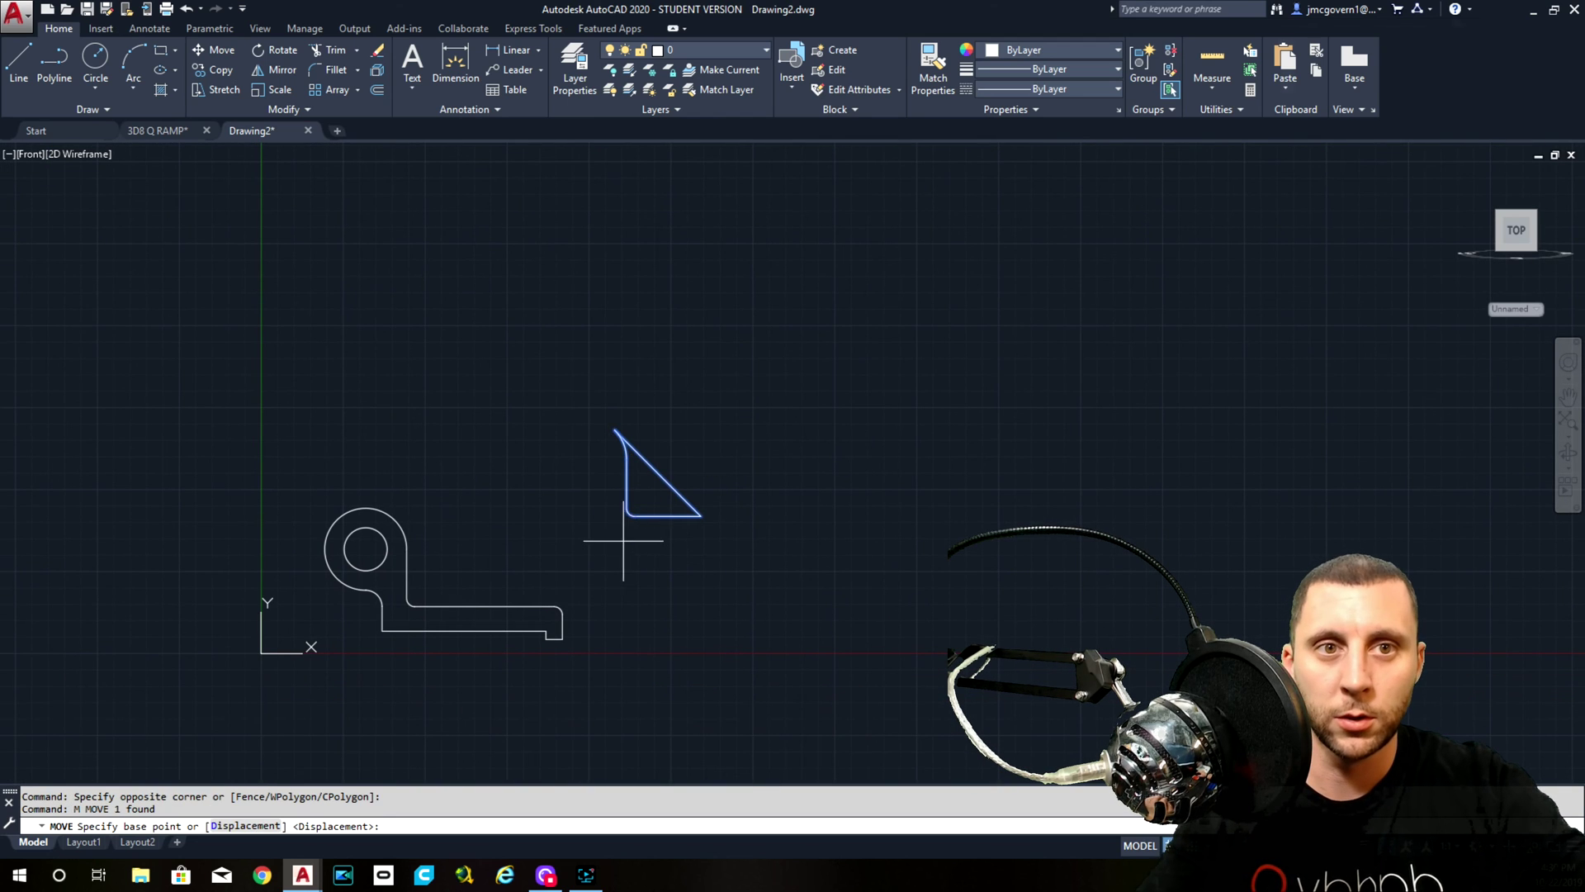
click(629, 517)
scroll(630, 516, up, 4)
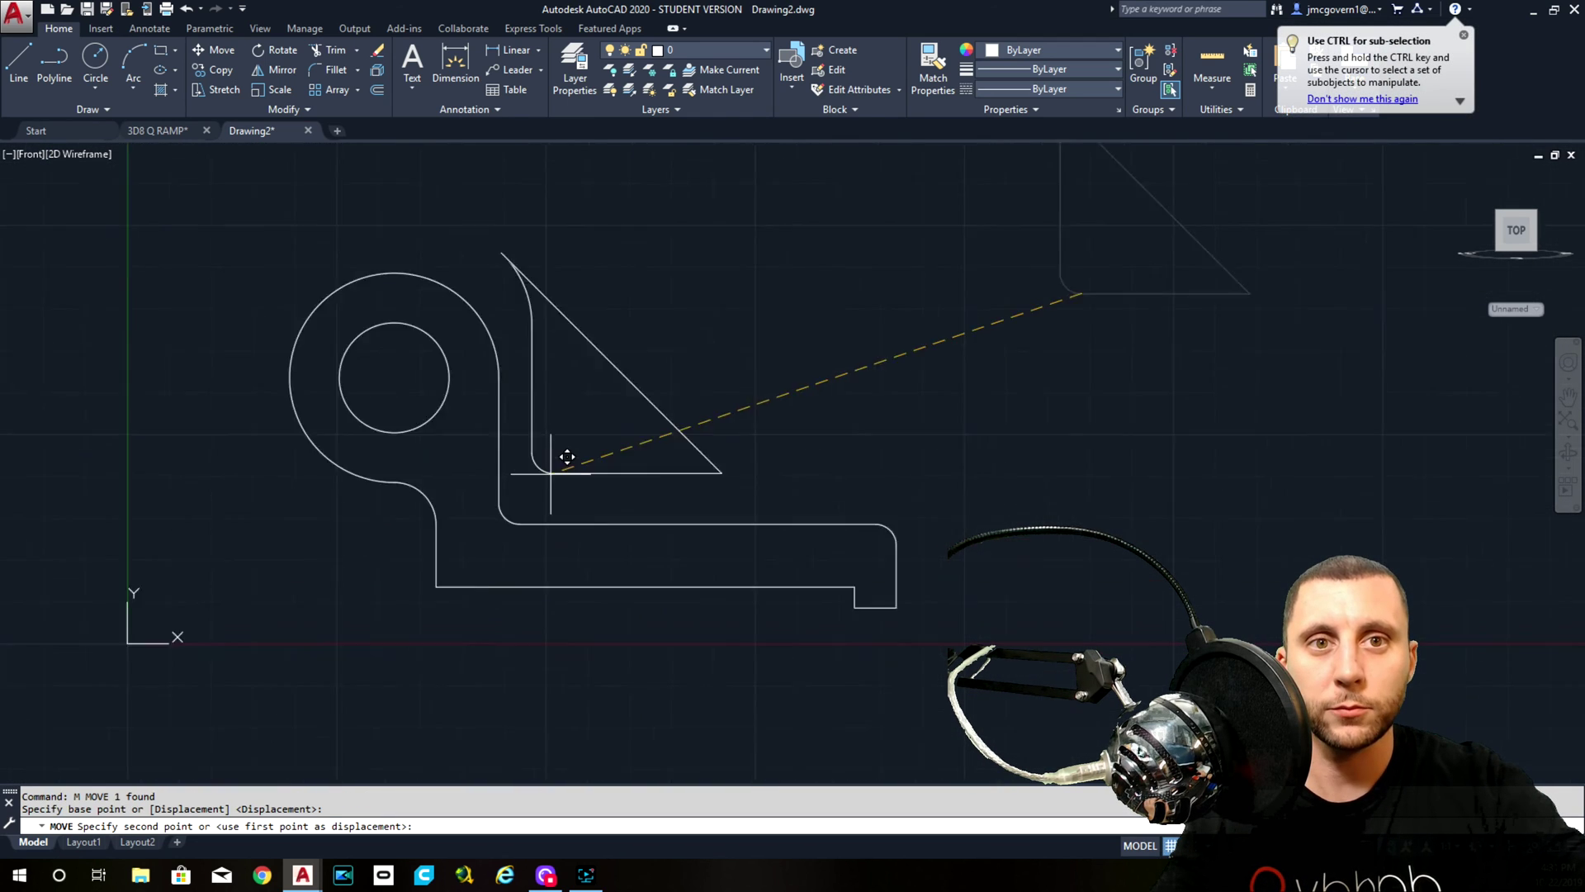
scroll(567, 457, up, 4)
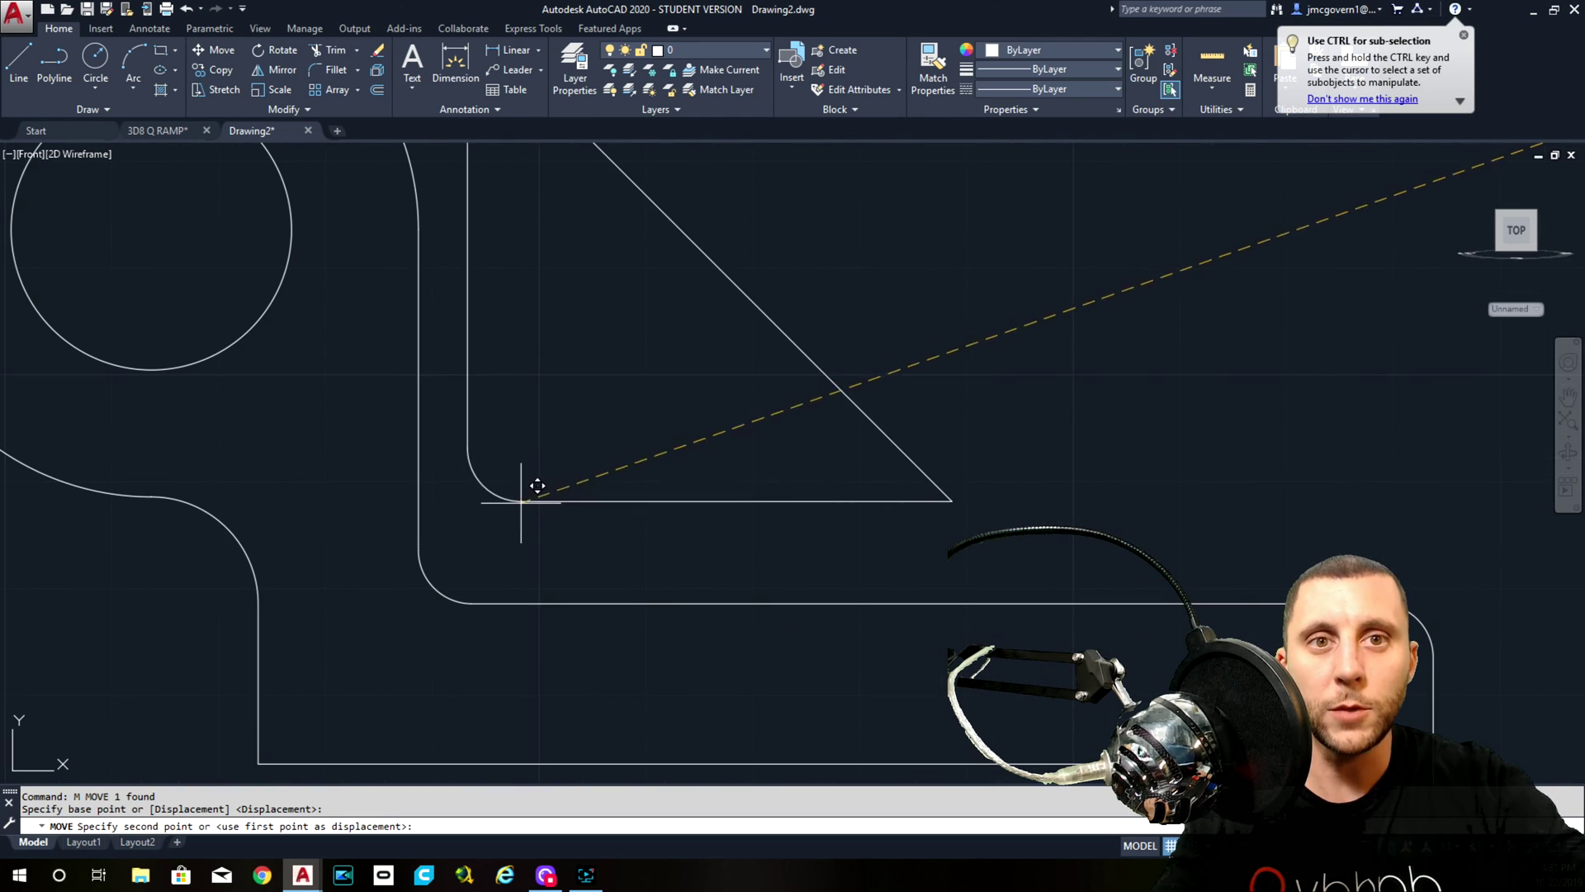
click(488, 585)
scroll(680, 560, down, 5)
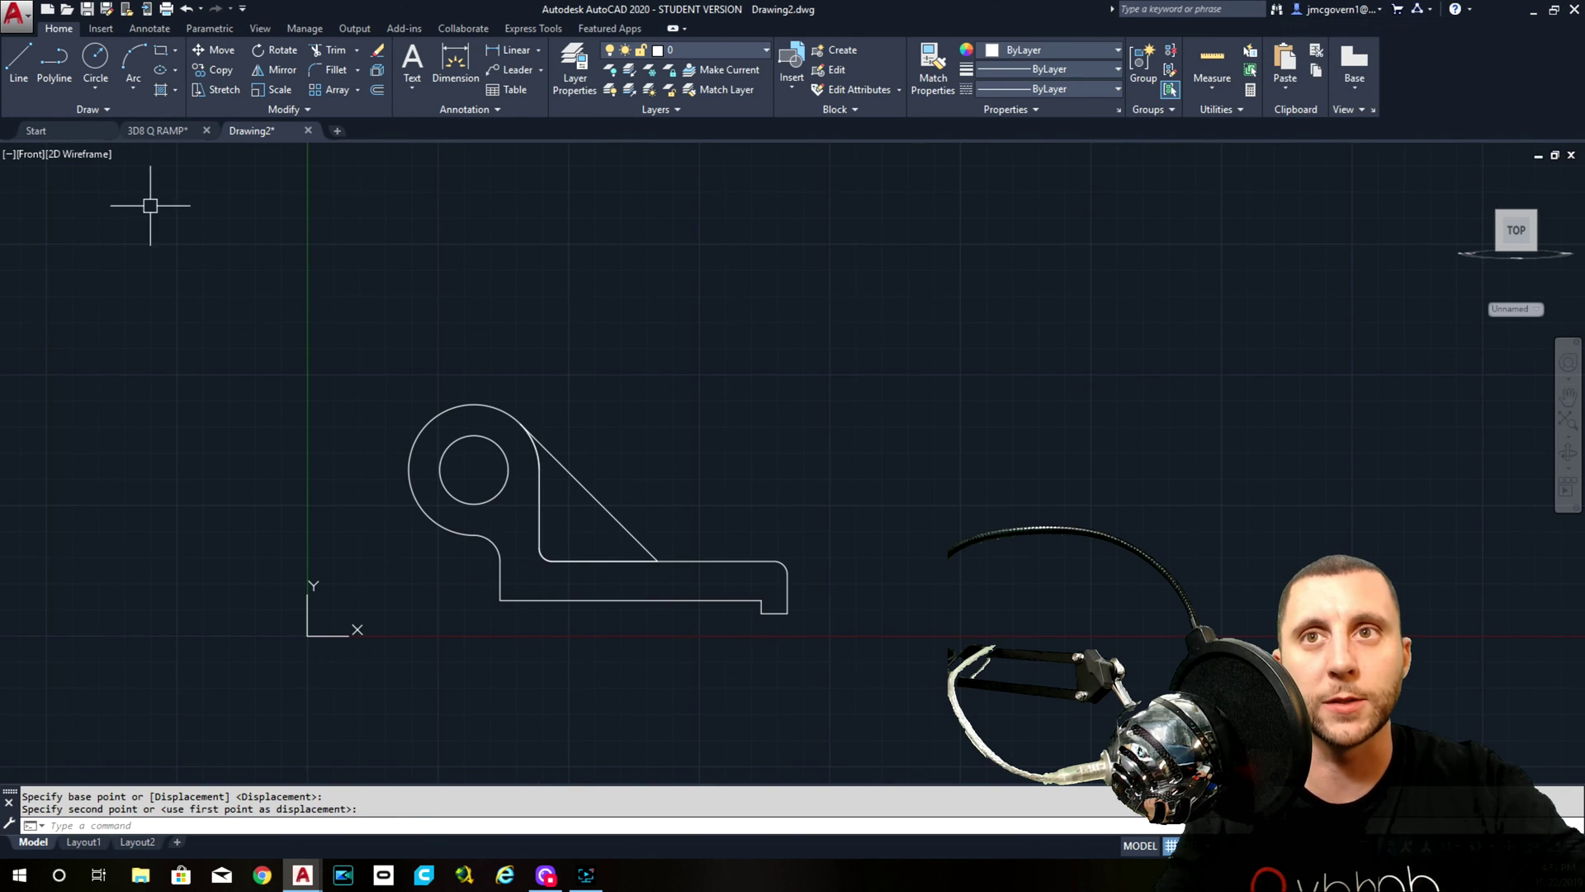
Switch to Top view, then to the SE isometric view
click(25, 154)
click(49, 193)
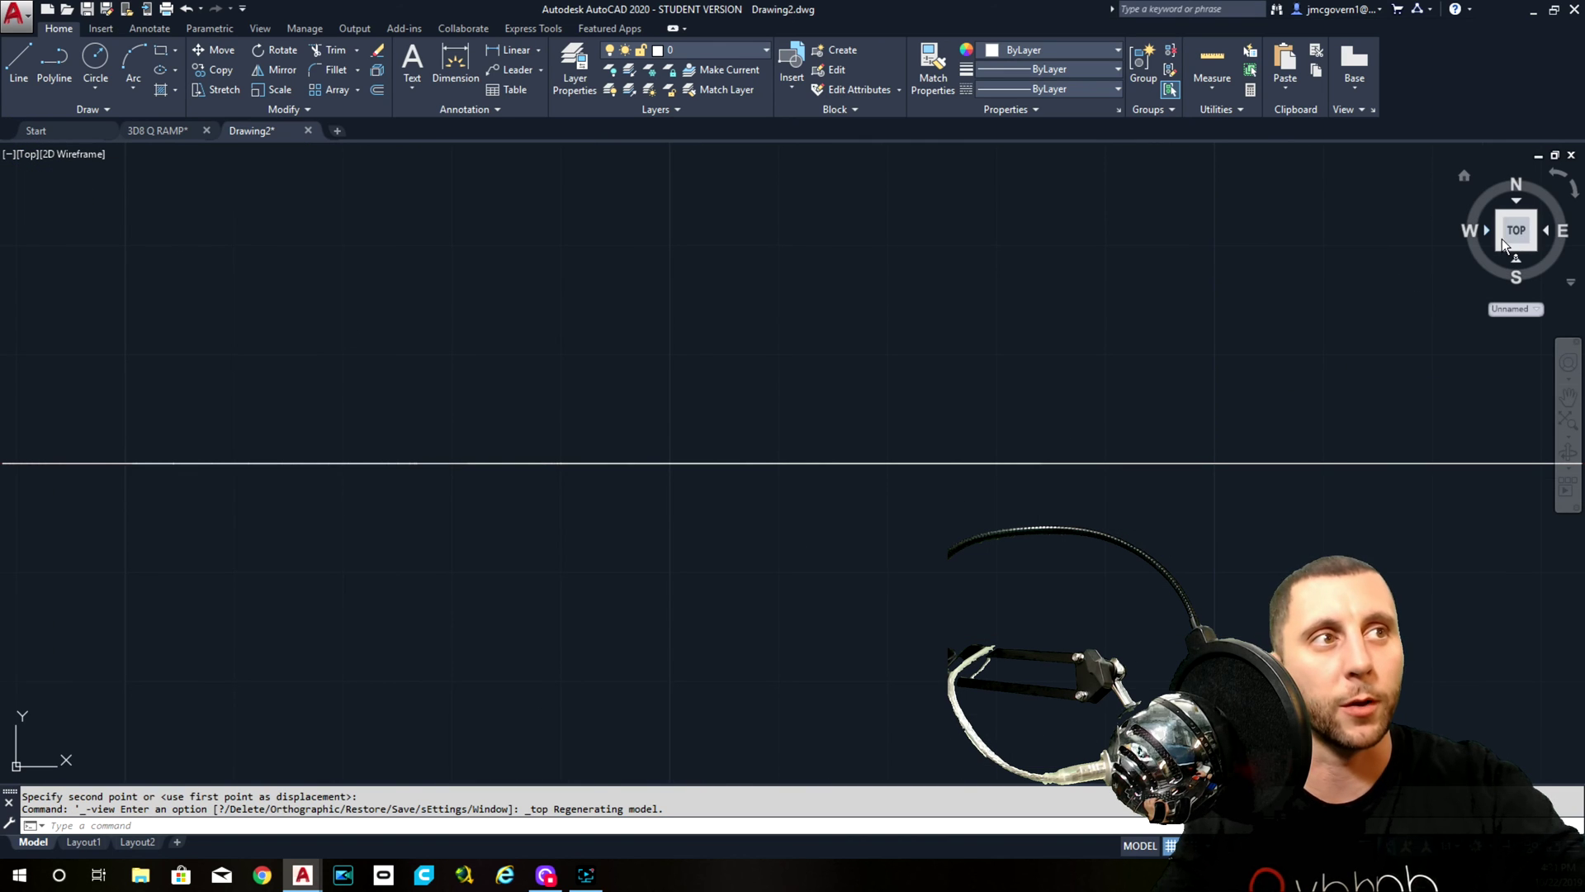
click(1533, 248)
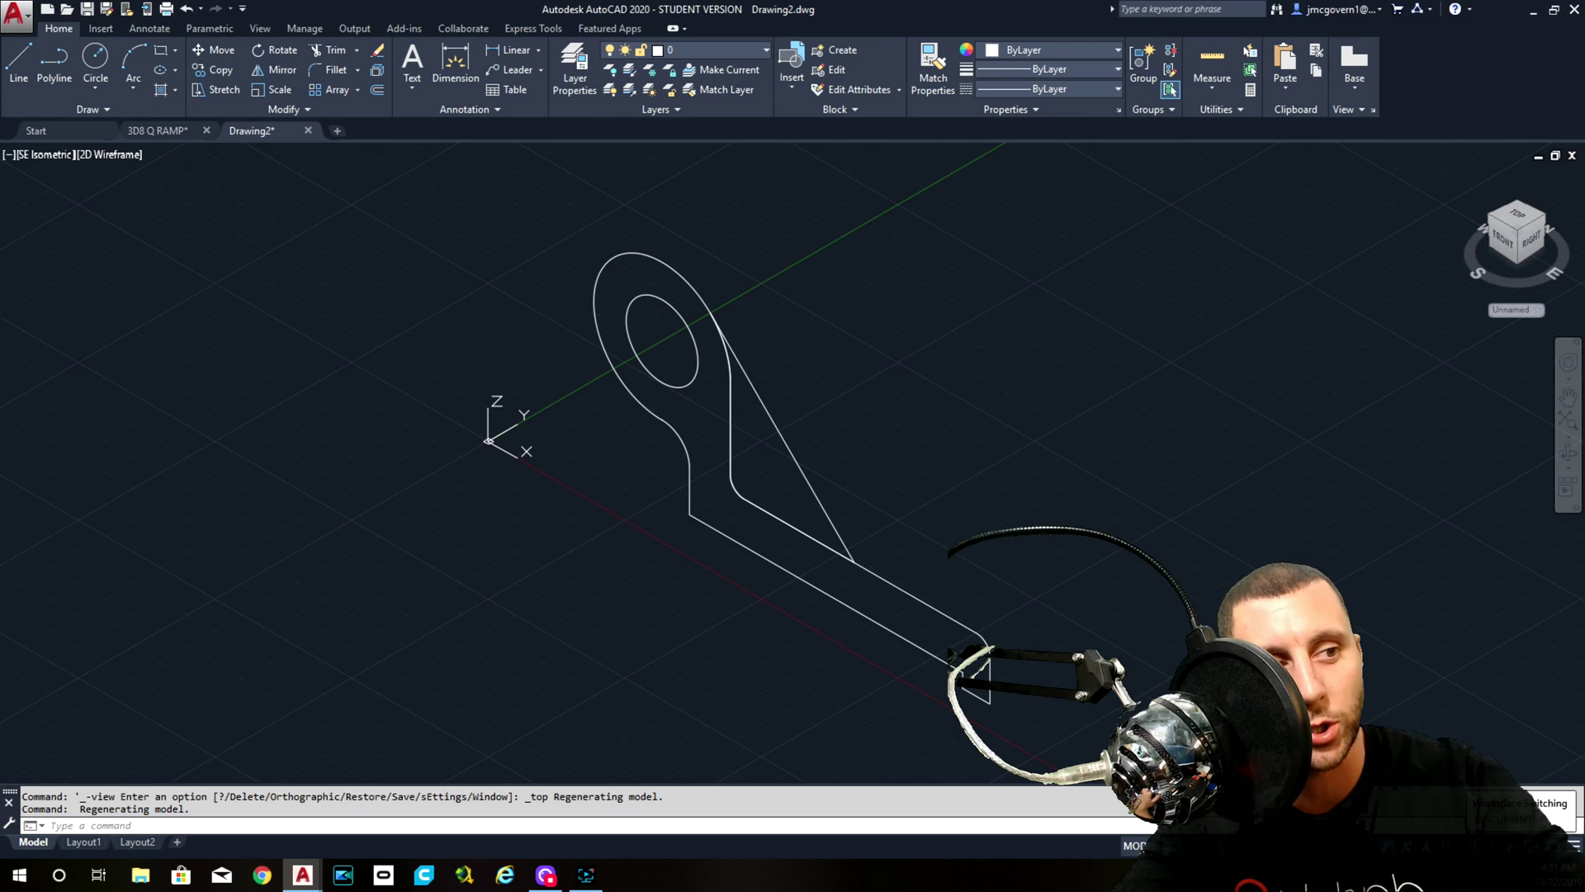
Switch to the 3D Basics workspace and extrude the bracket outline and hole circle -3
click(1534, 845)
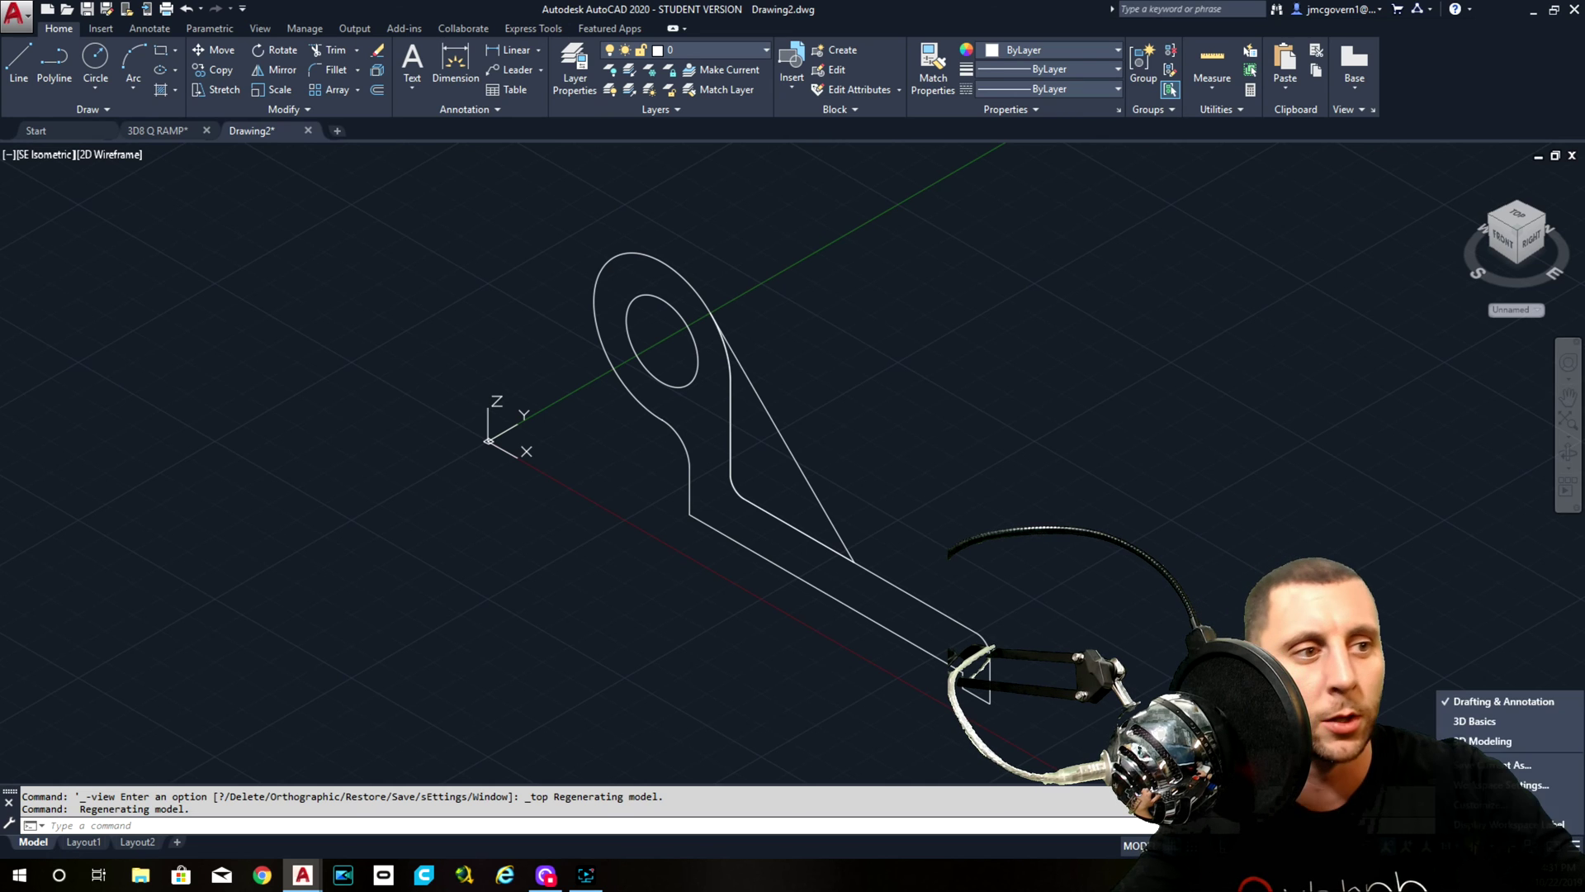
click(1483, 720)
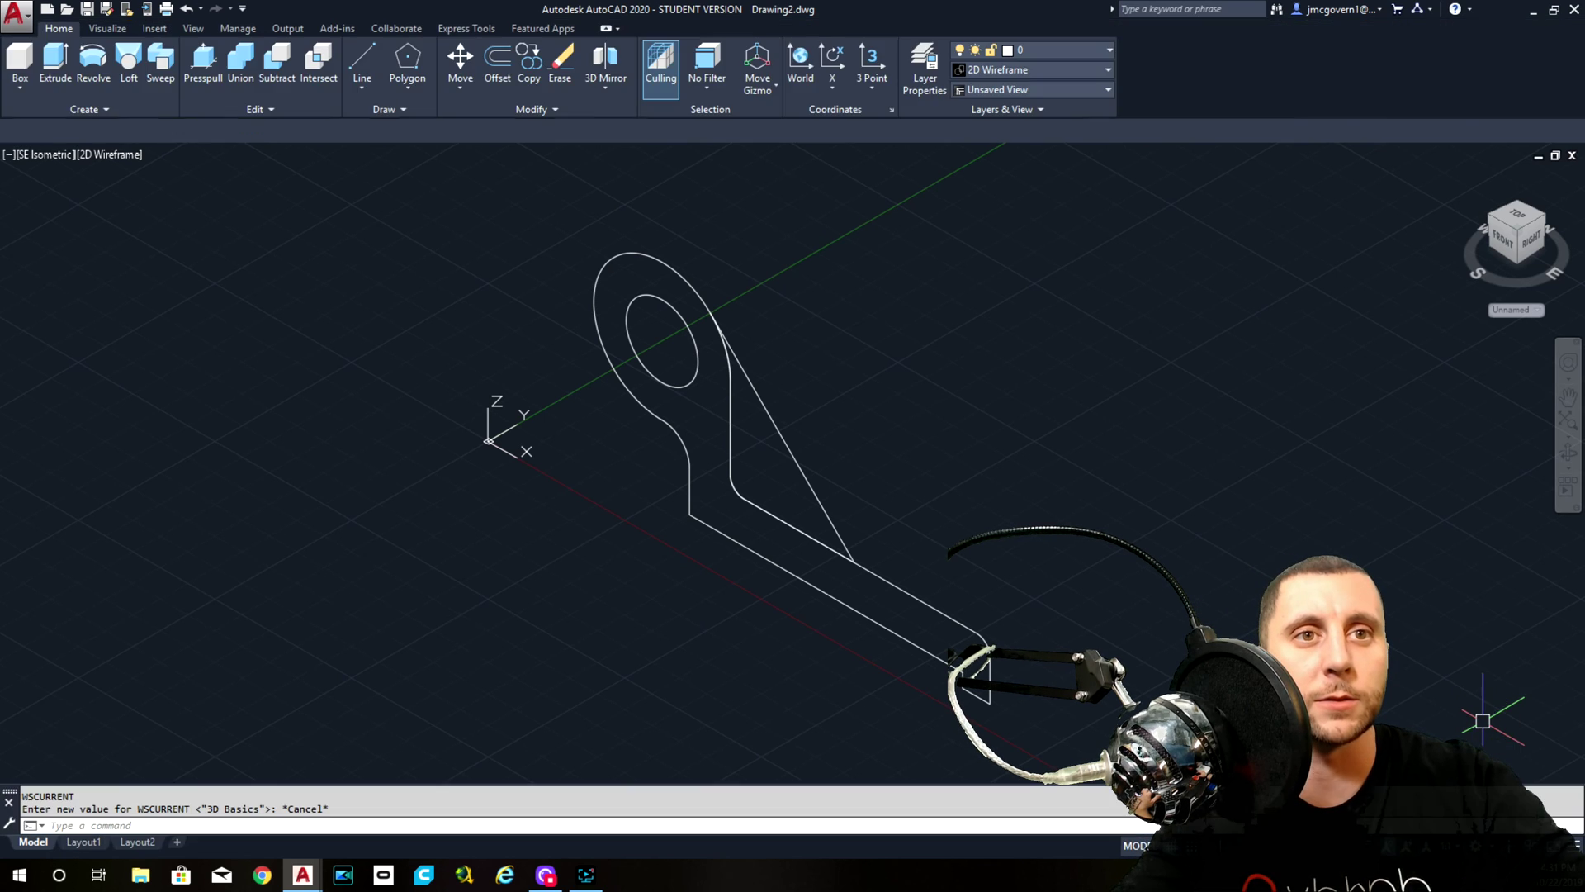
click(56, 66)
click(641, 258)
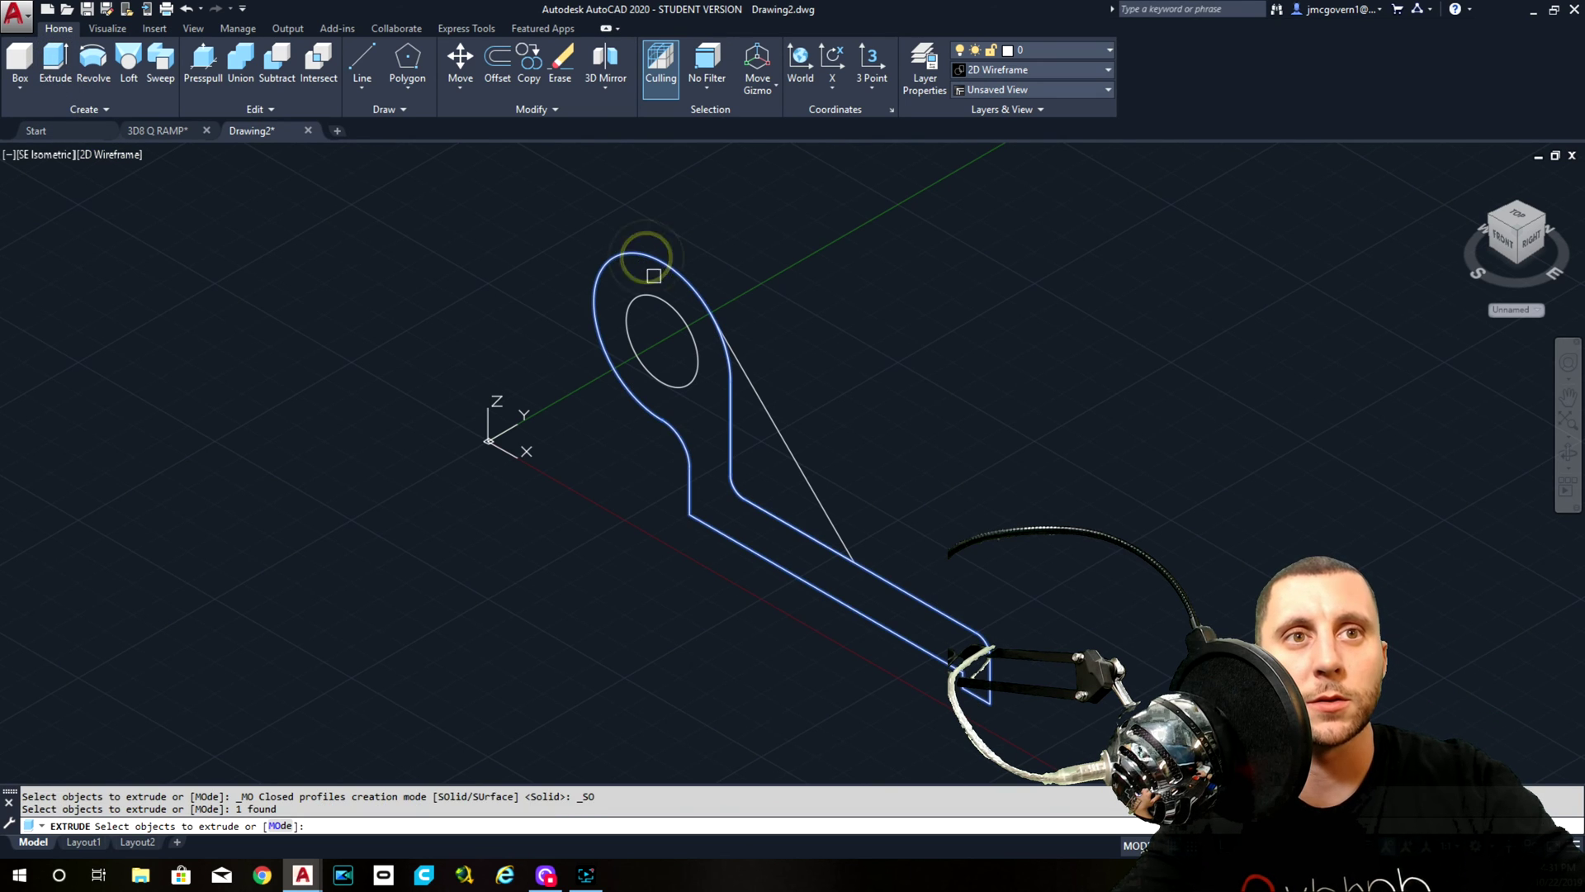
click(660, 302)
key(Return)
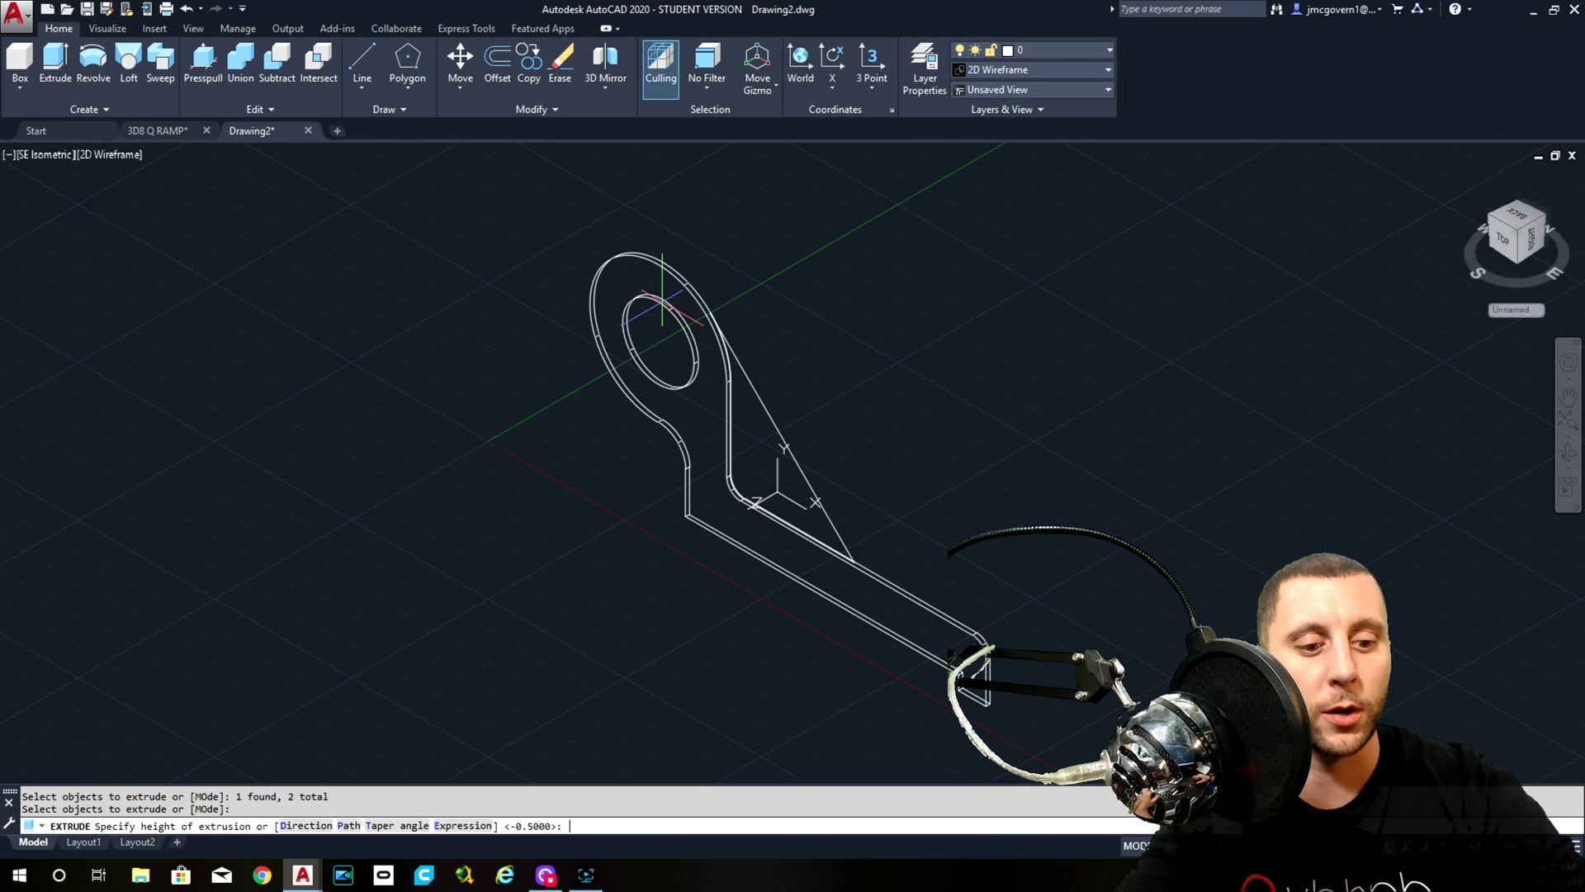
text(-3)
key(Return)
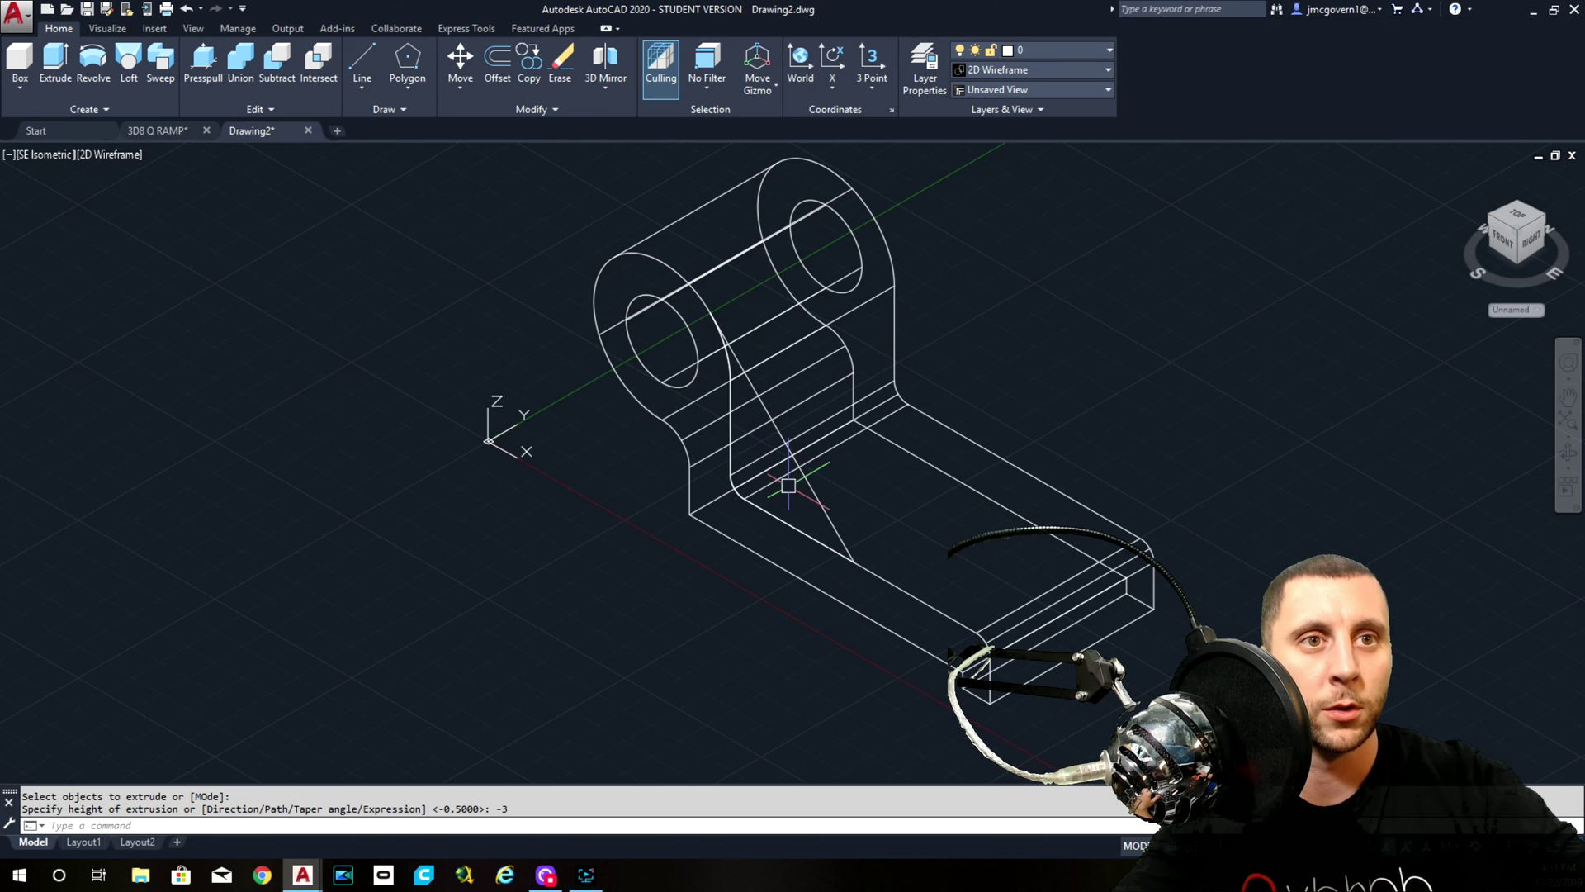
Extrude the triangle profile -5/8 to form a 5/8-thick rib
click(813, 488)
click(54, 64)
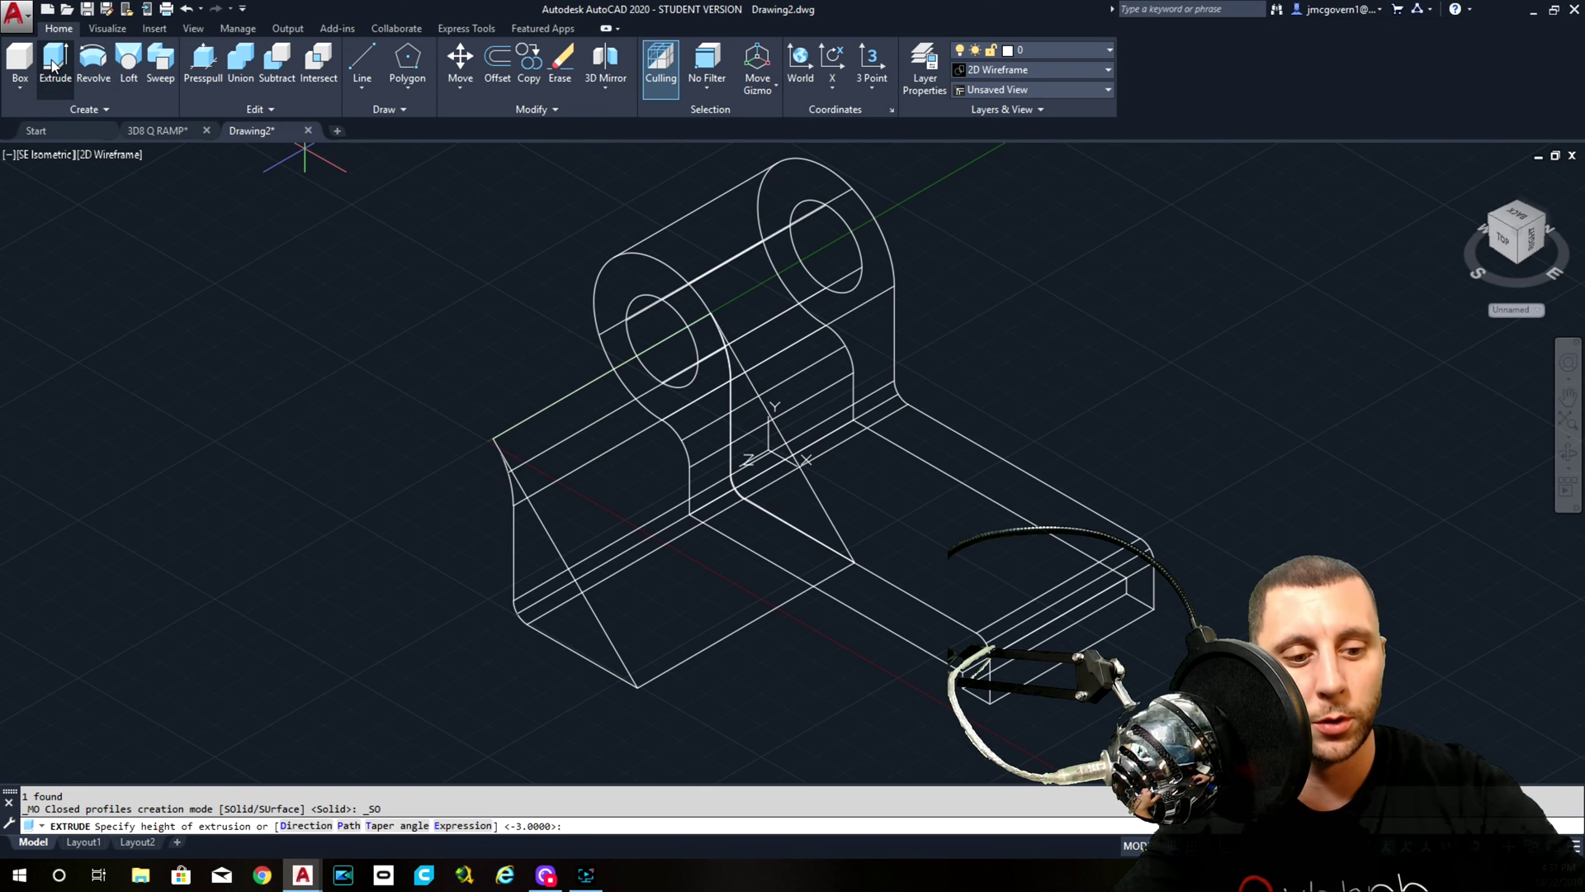
text(-5/8)
key(Return)
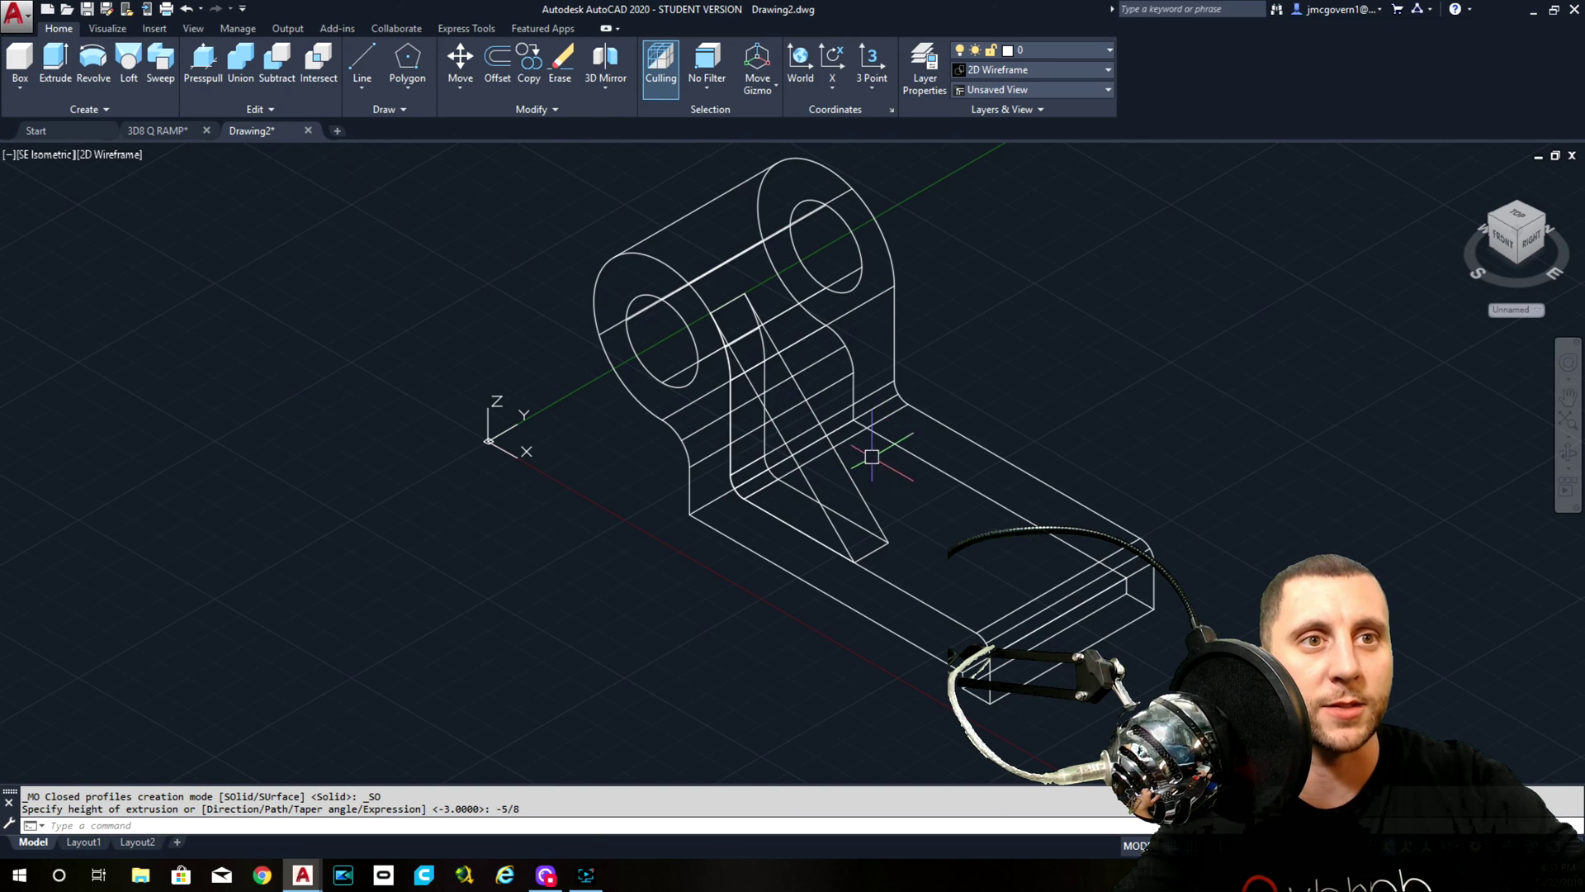
Move the triangular rib aside to the left of the bracket
click(853, 480)
text(m)
key(Return)
click(884, 495)
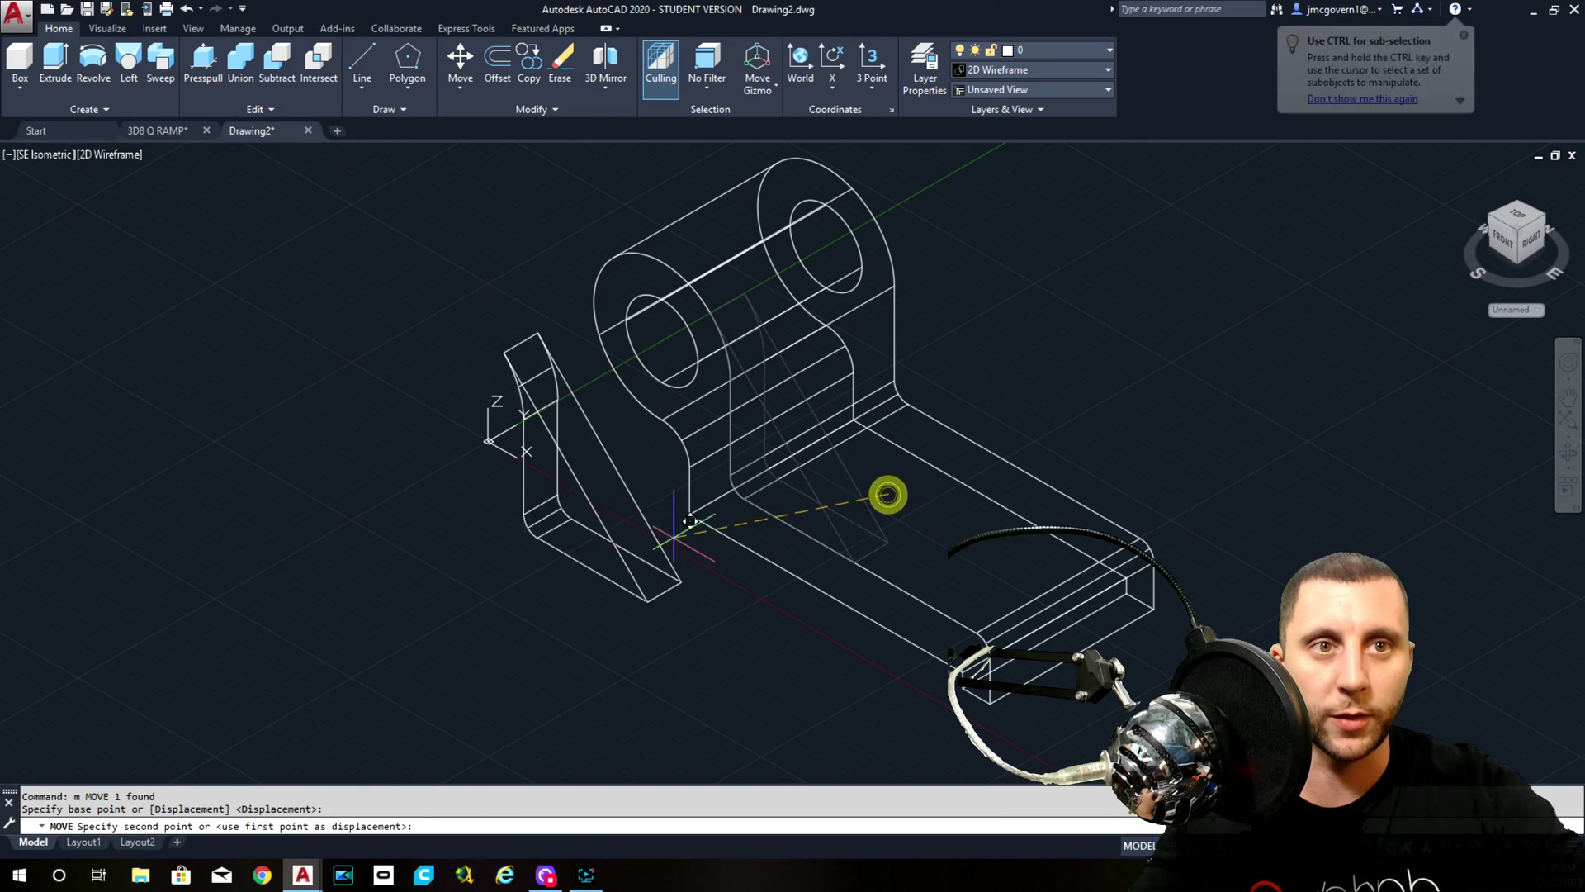
click(609, 555)
middle_drag(656, 602, 677, 574)
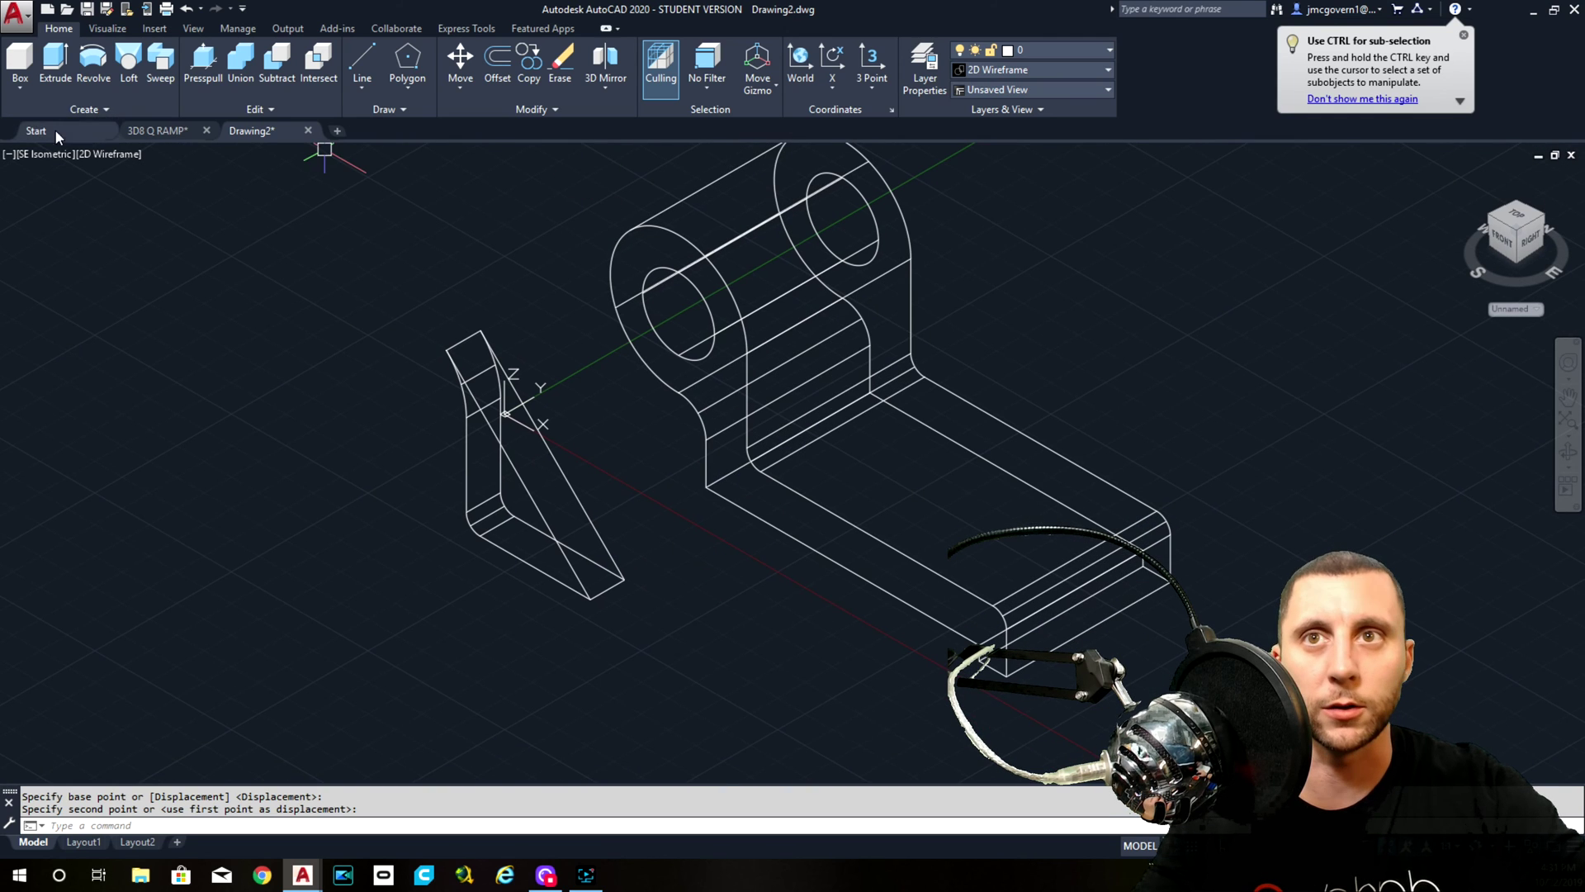
Preview the model in Conceptual style, then undo back to wireframe
click(96, 155)
click(147, 208)
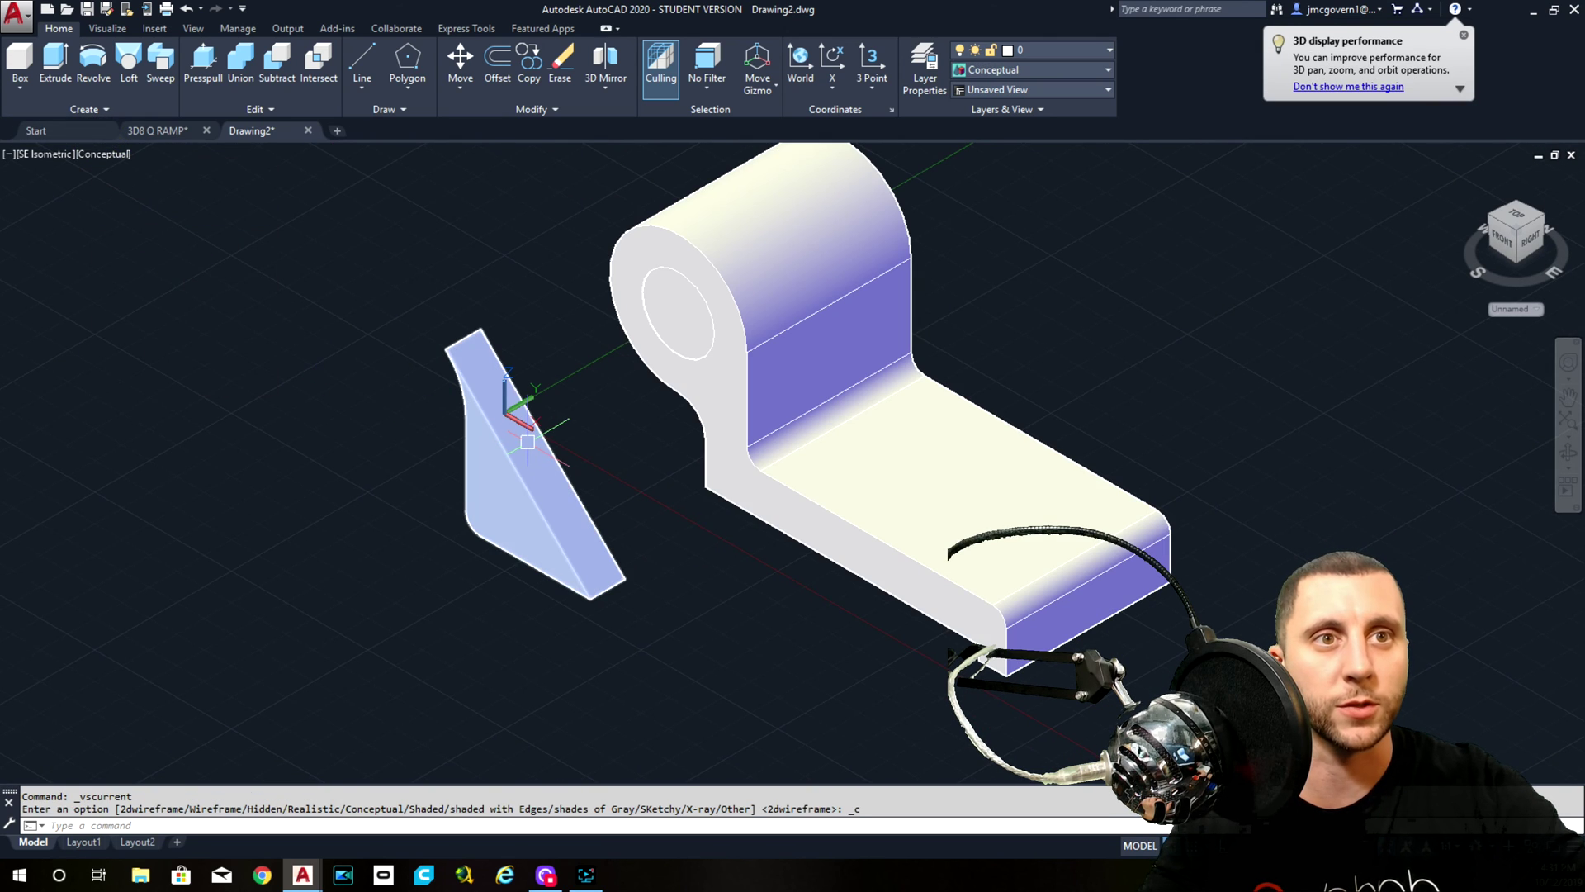
key(ctrl+z)
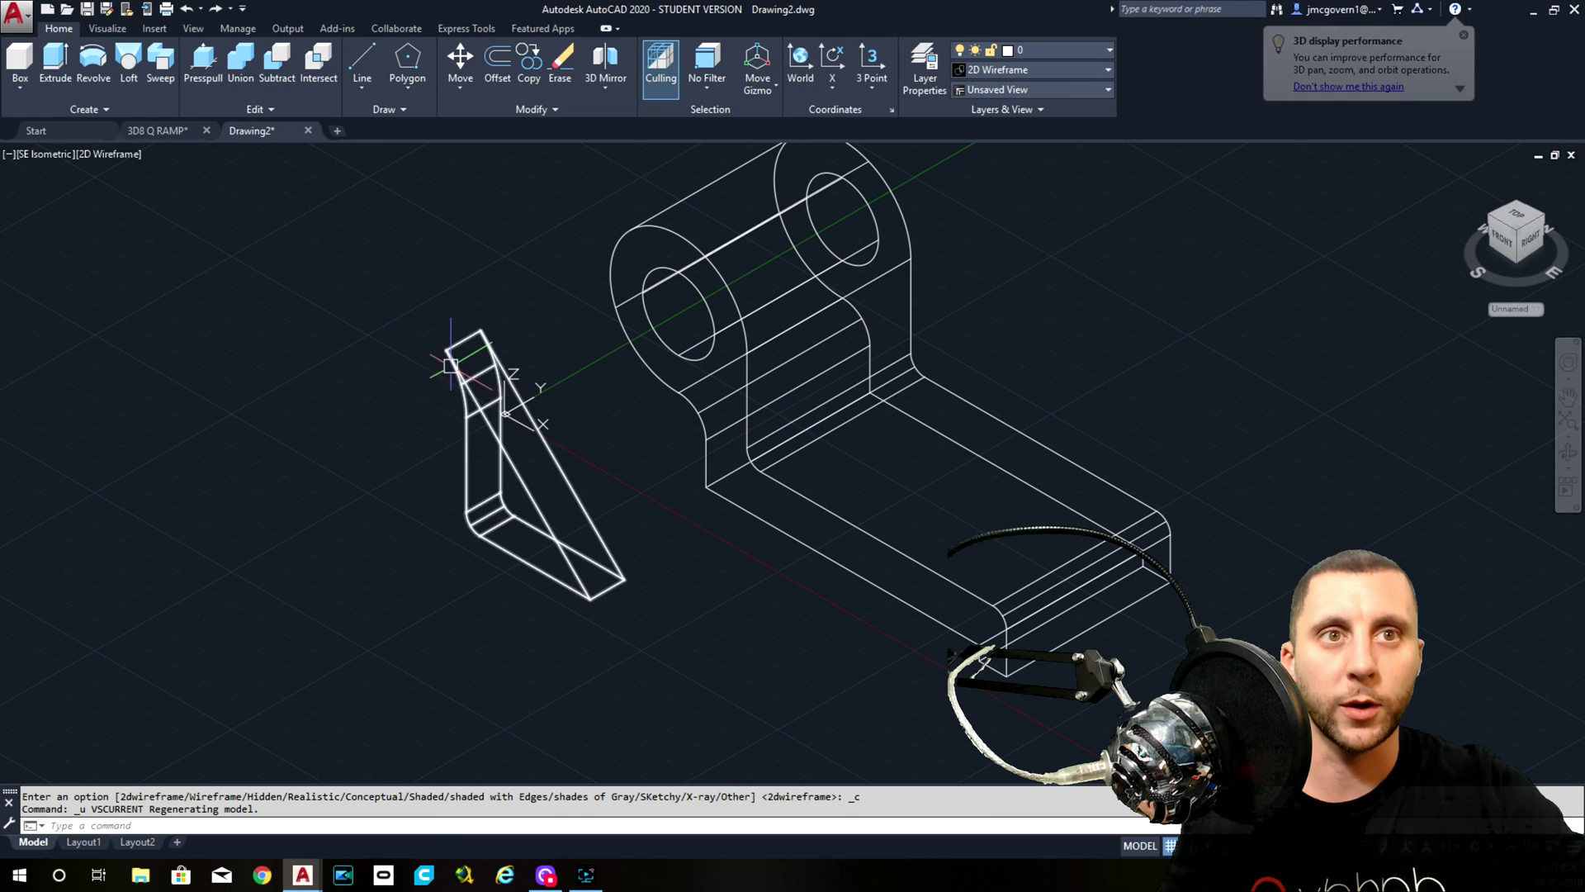
Subtract the inner cylinder from the bracket solid to make the lug's through hole
click(277, 66)
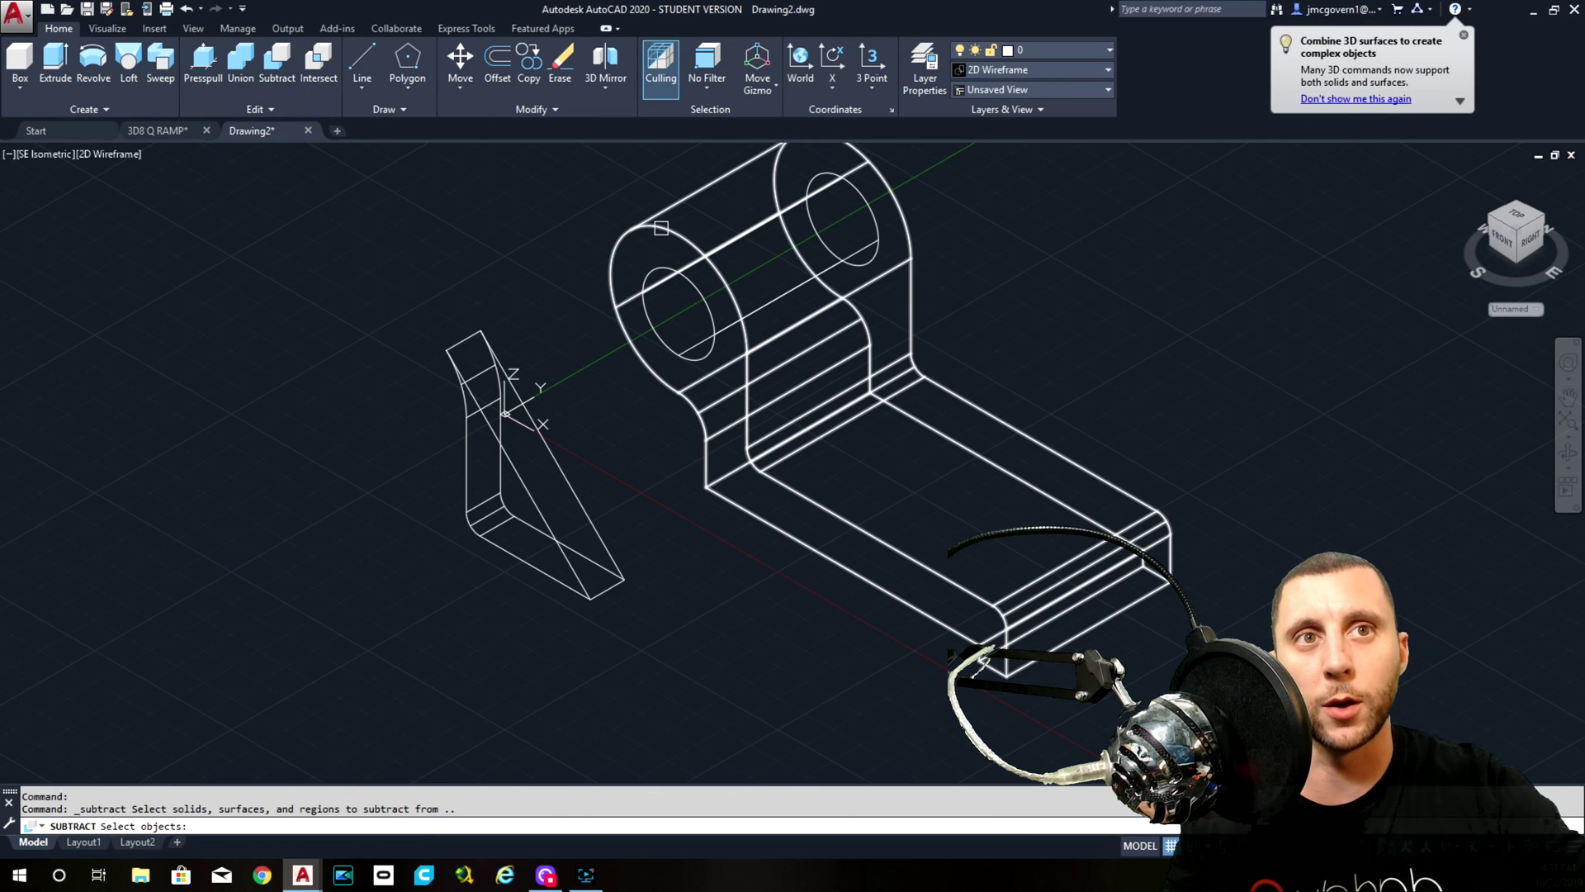
click(661, 228)
key(Return)
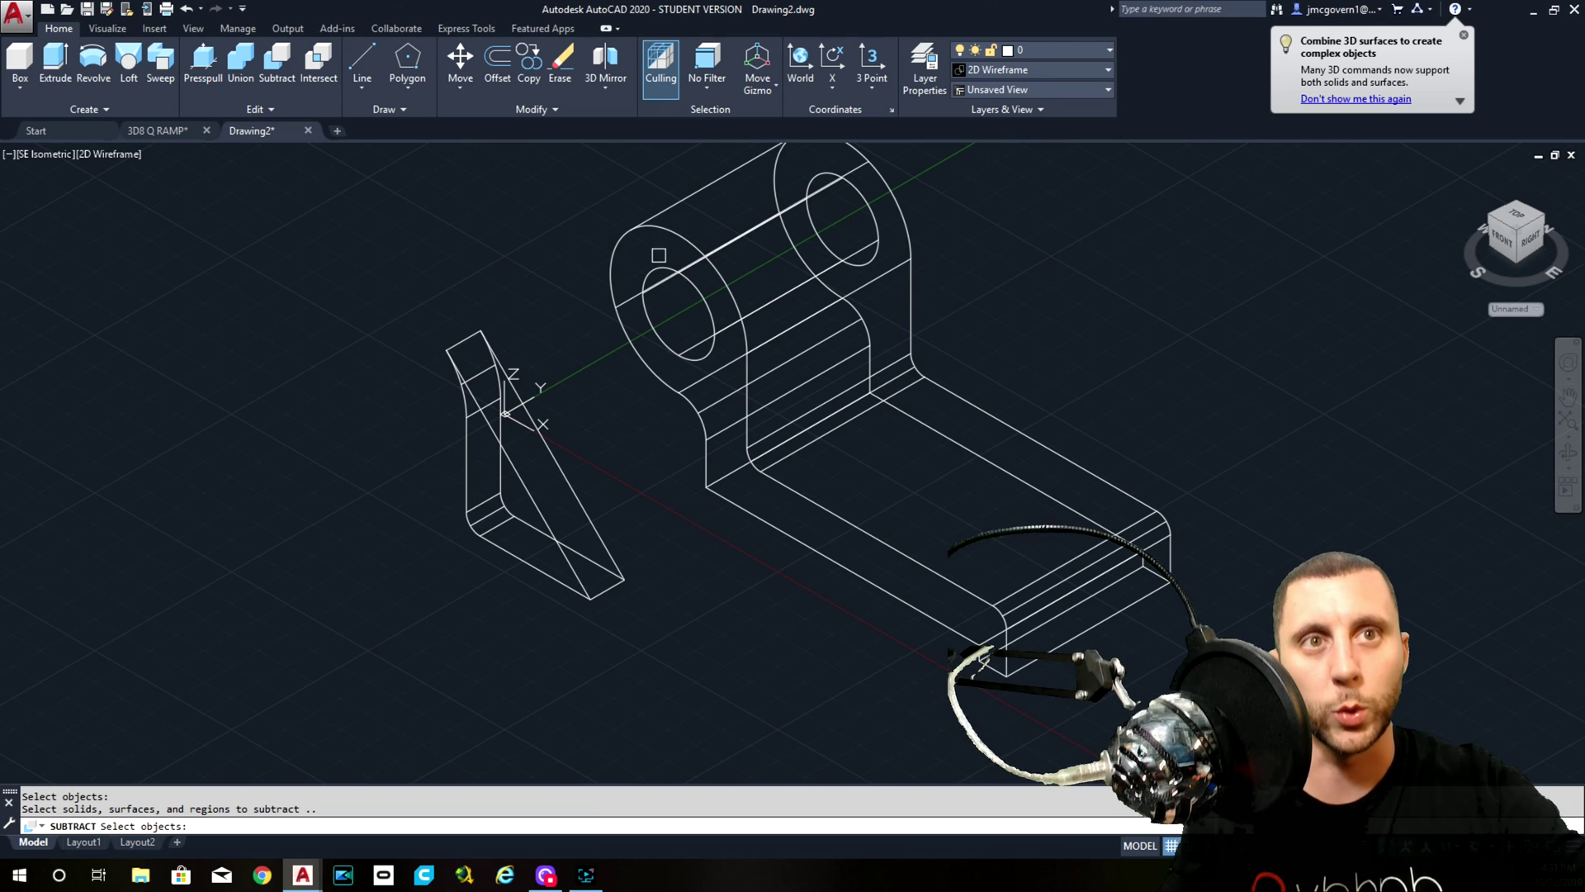
click(658, 257)
key(Return)
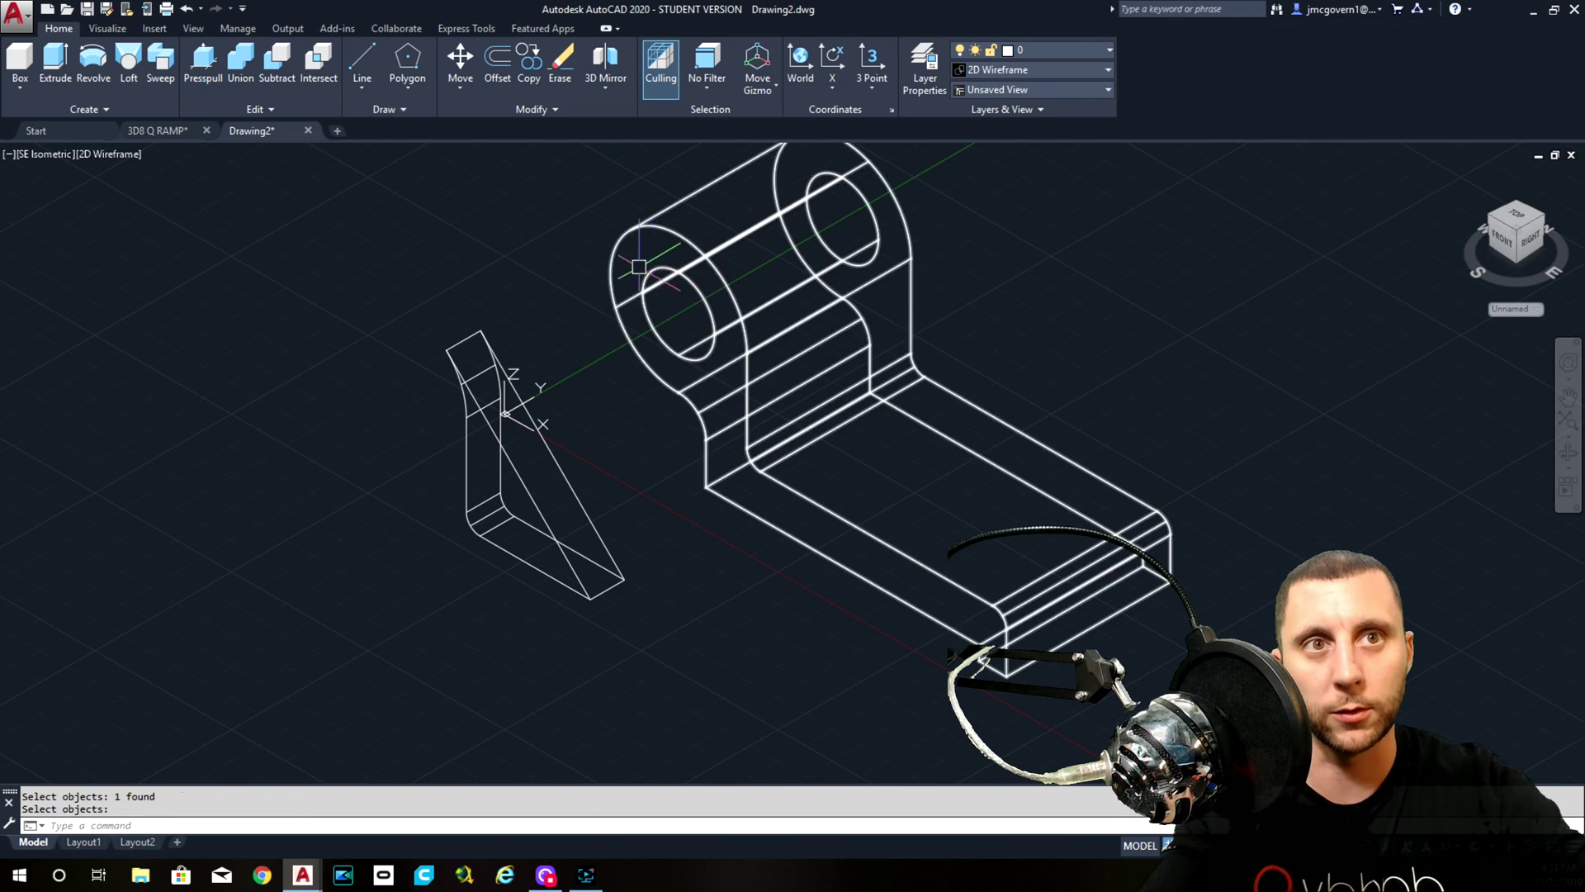
Check the new hole in Conceptual shading, then return to wireframe
click(116, 155)
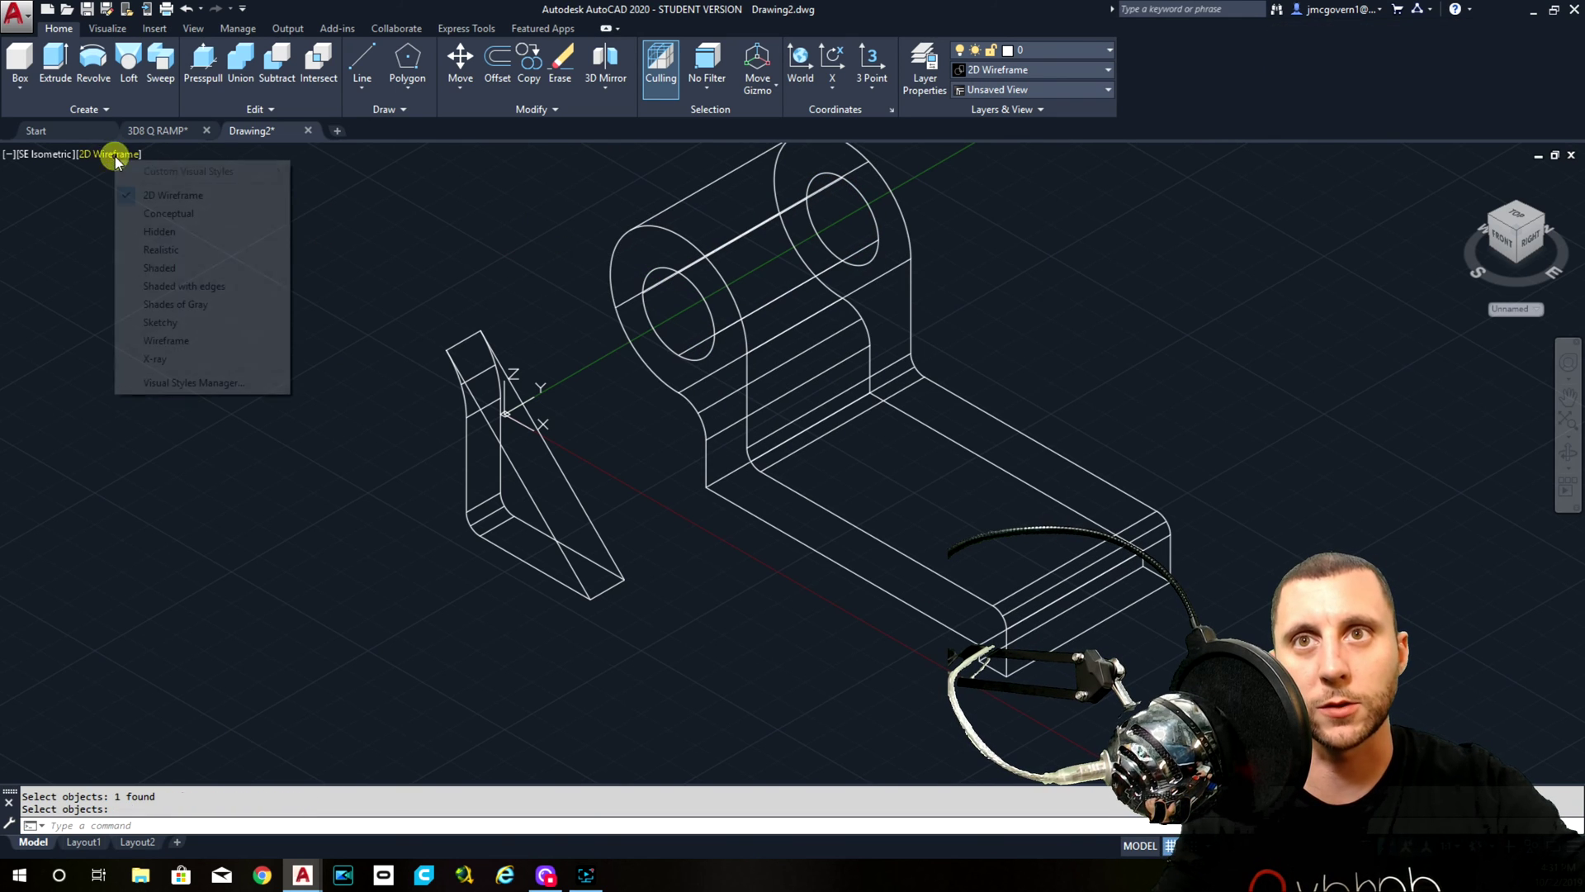
click(170, 214)
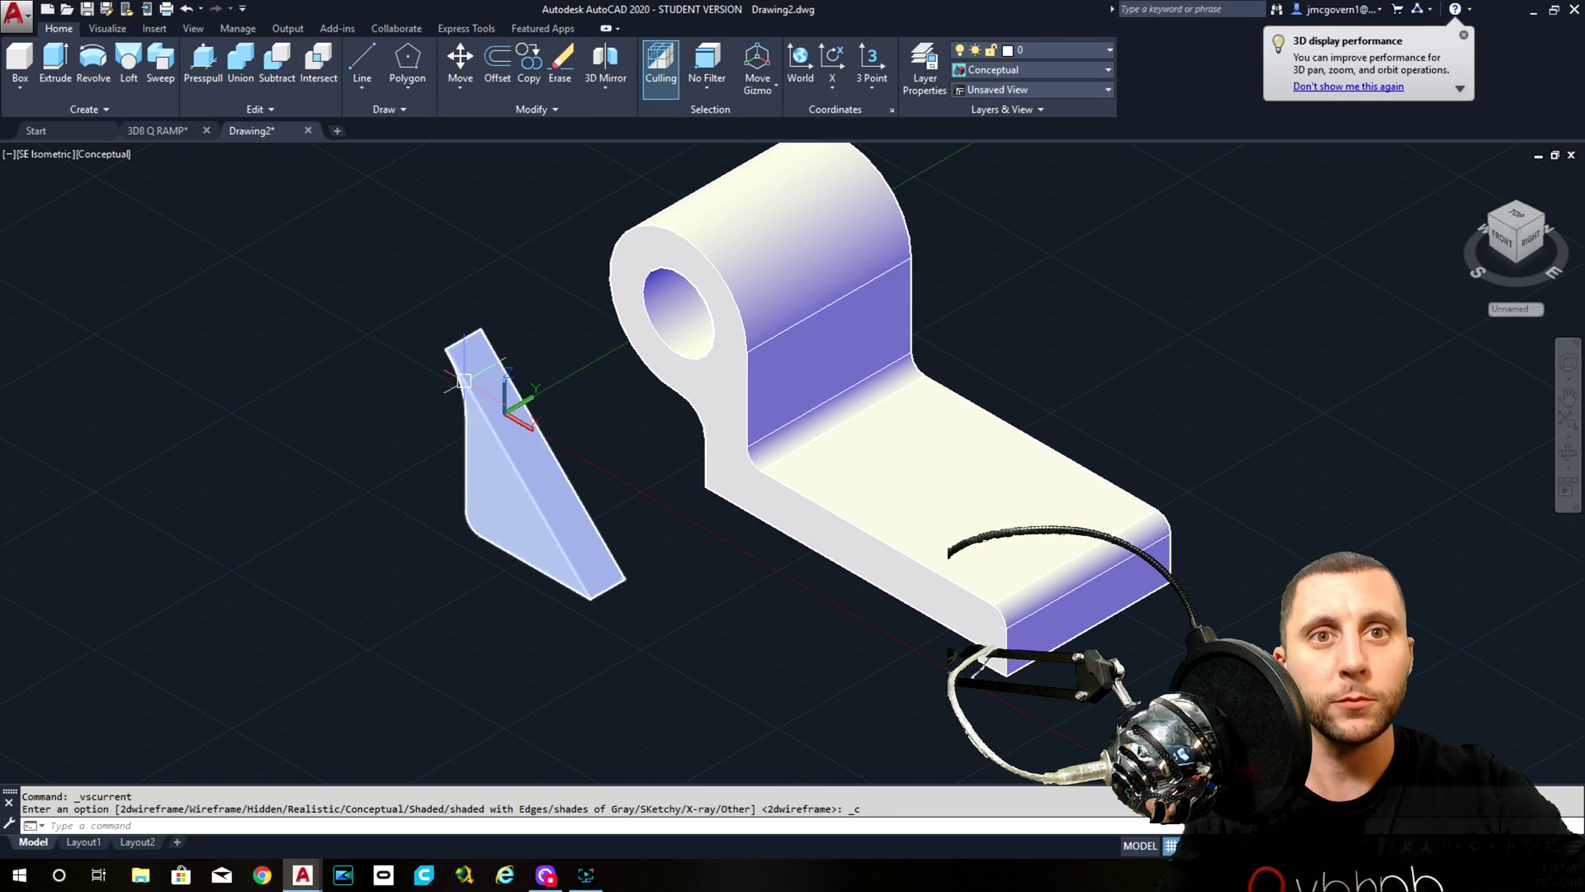
key(ctrl+z)
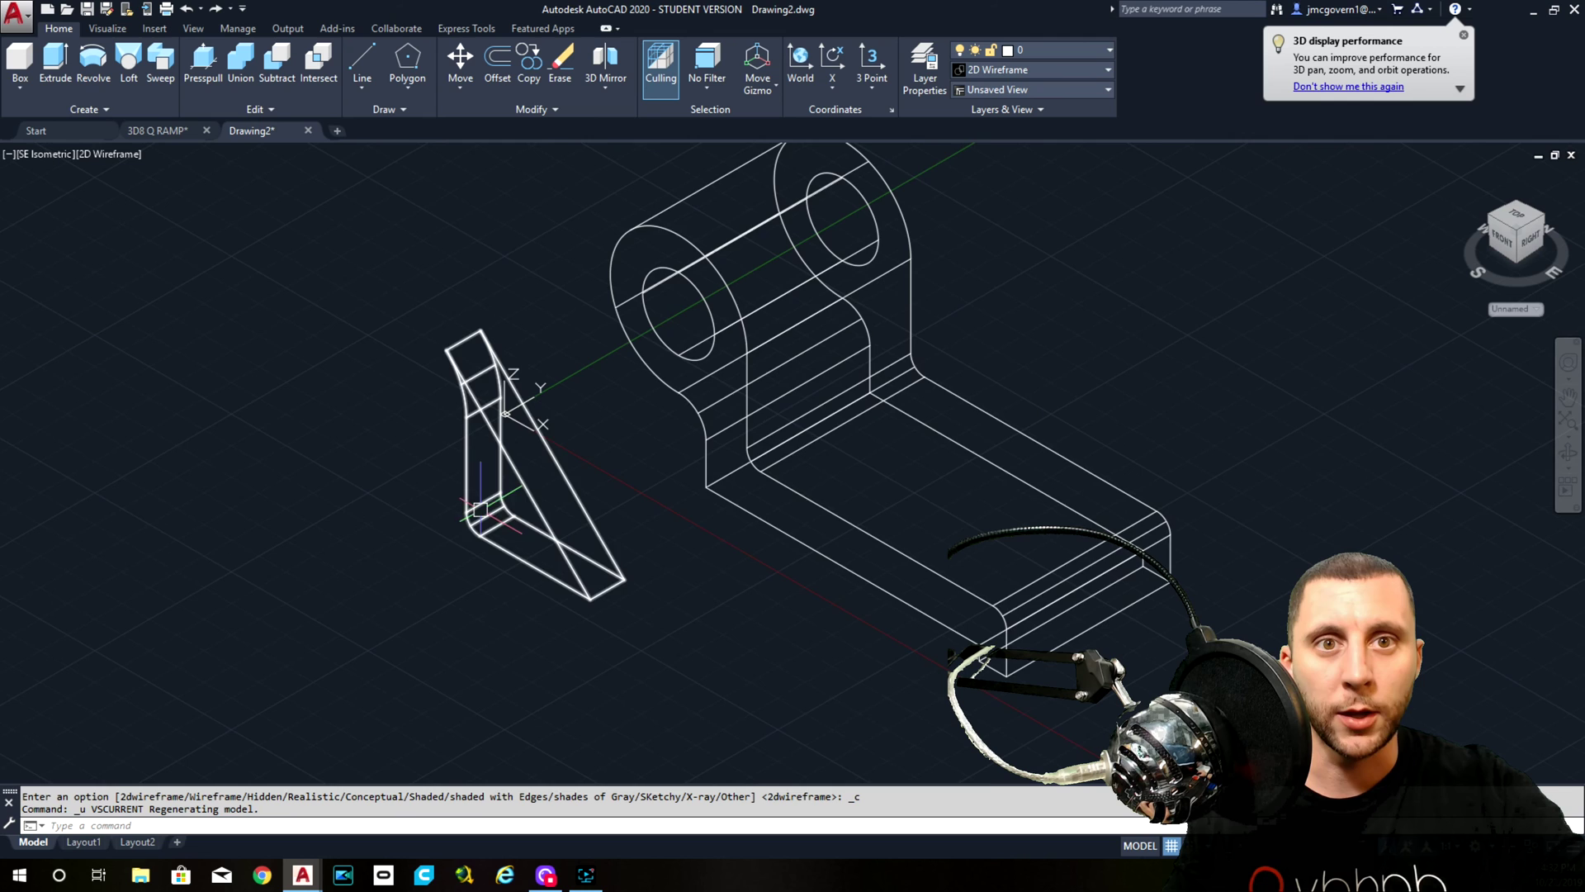
scroll(491, 523, up, 2)
Move the rib from its lower corner to the midpoint of the bracket's inner bend
scroll(492, 522, up, 2)
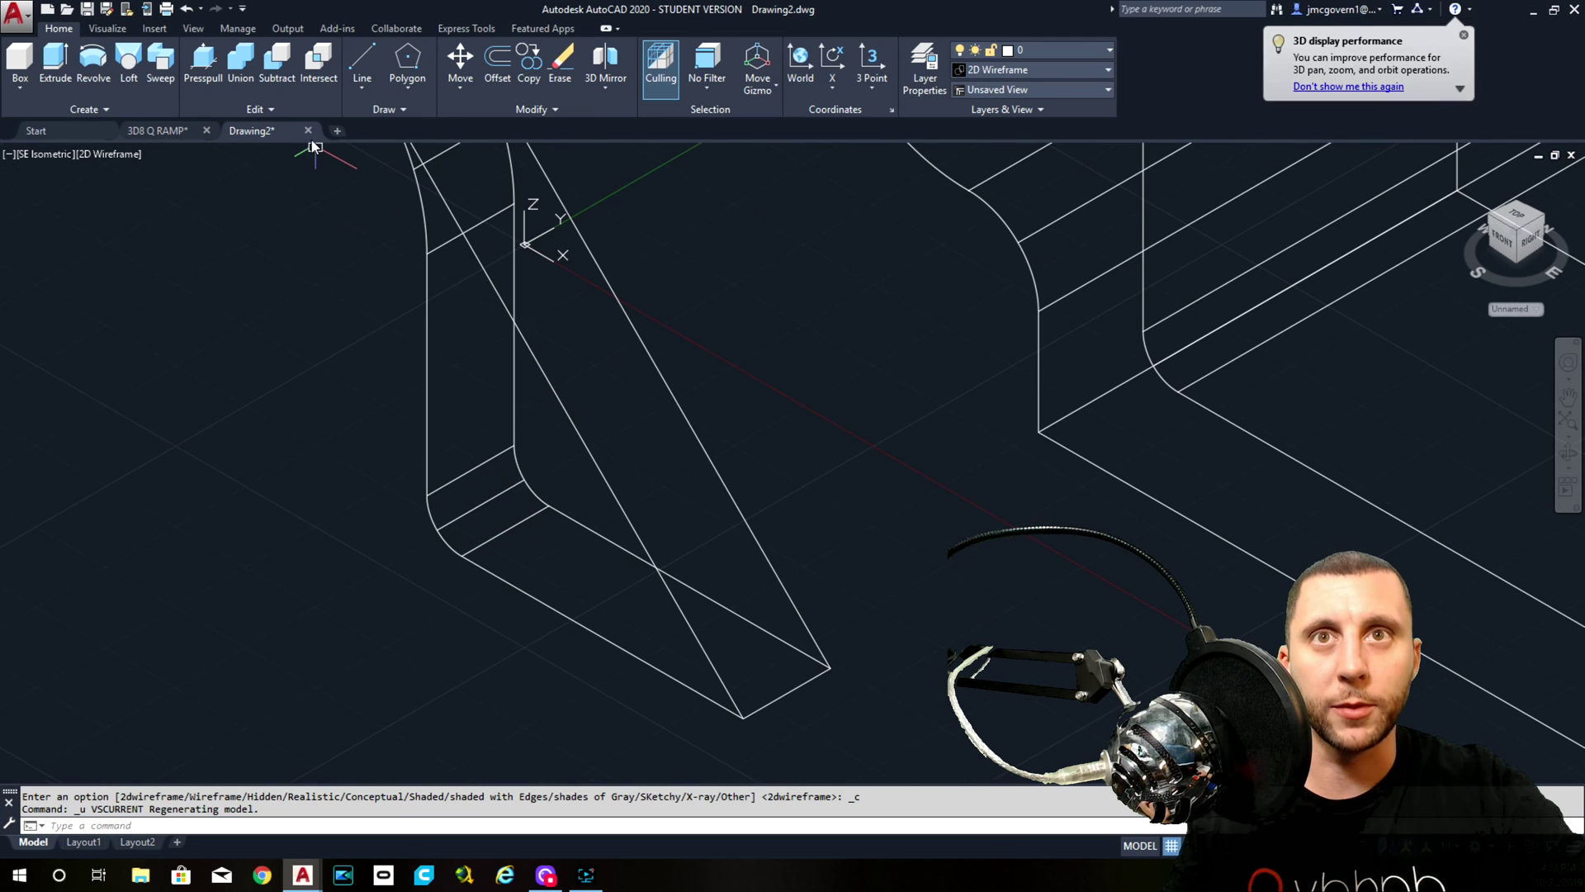
click(461, 59)
click(708, 379)
click(652, 450)
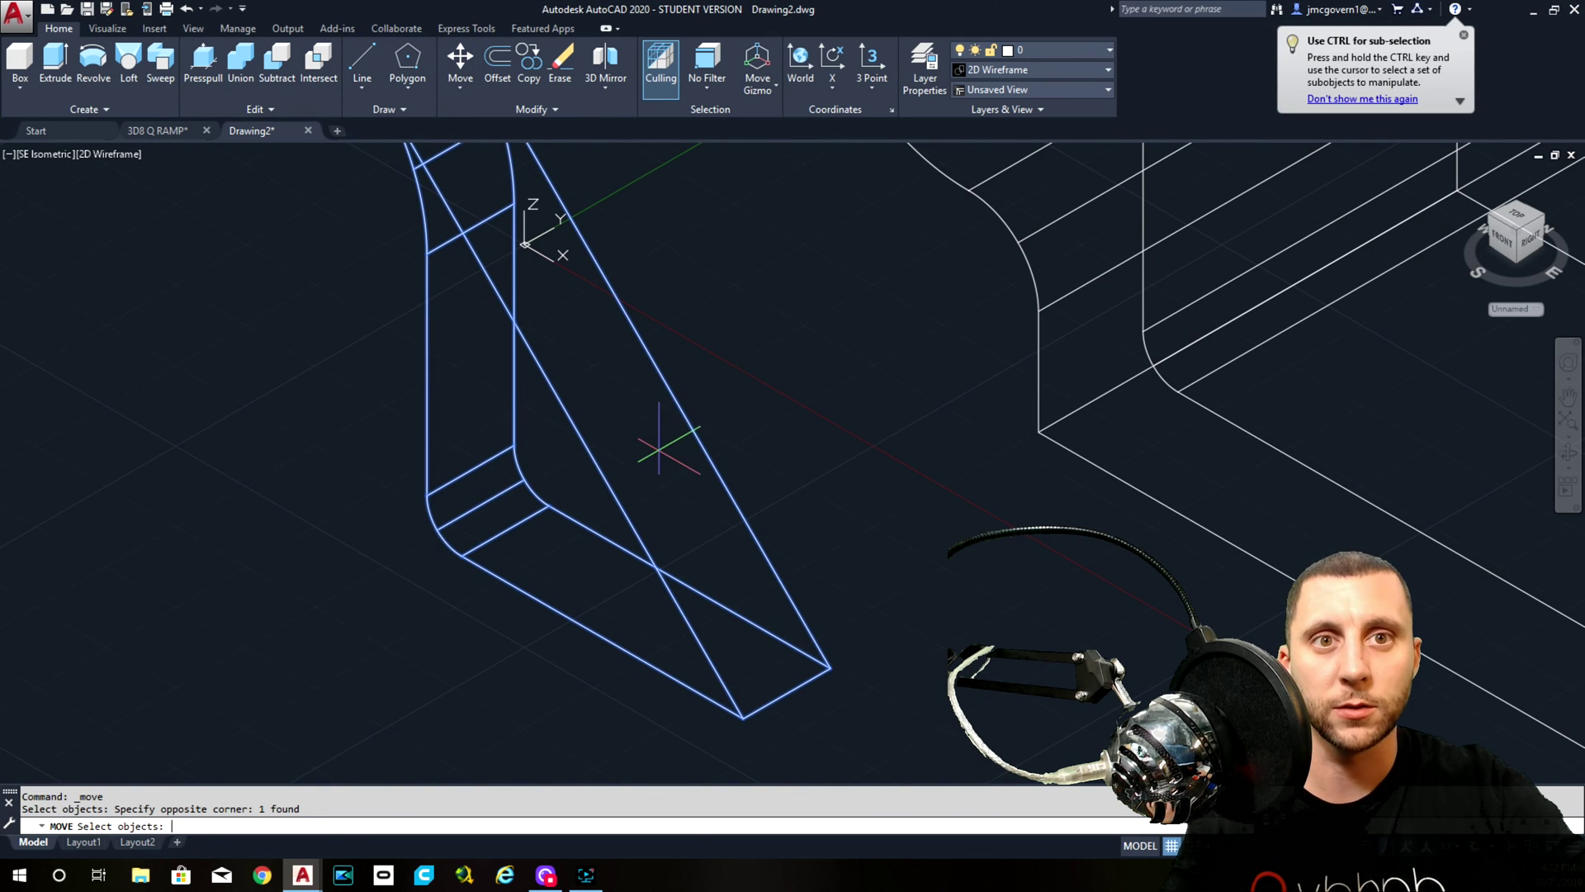
key(Return)
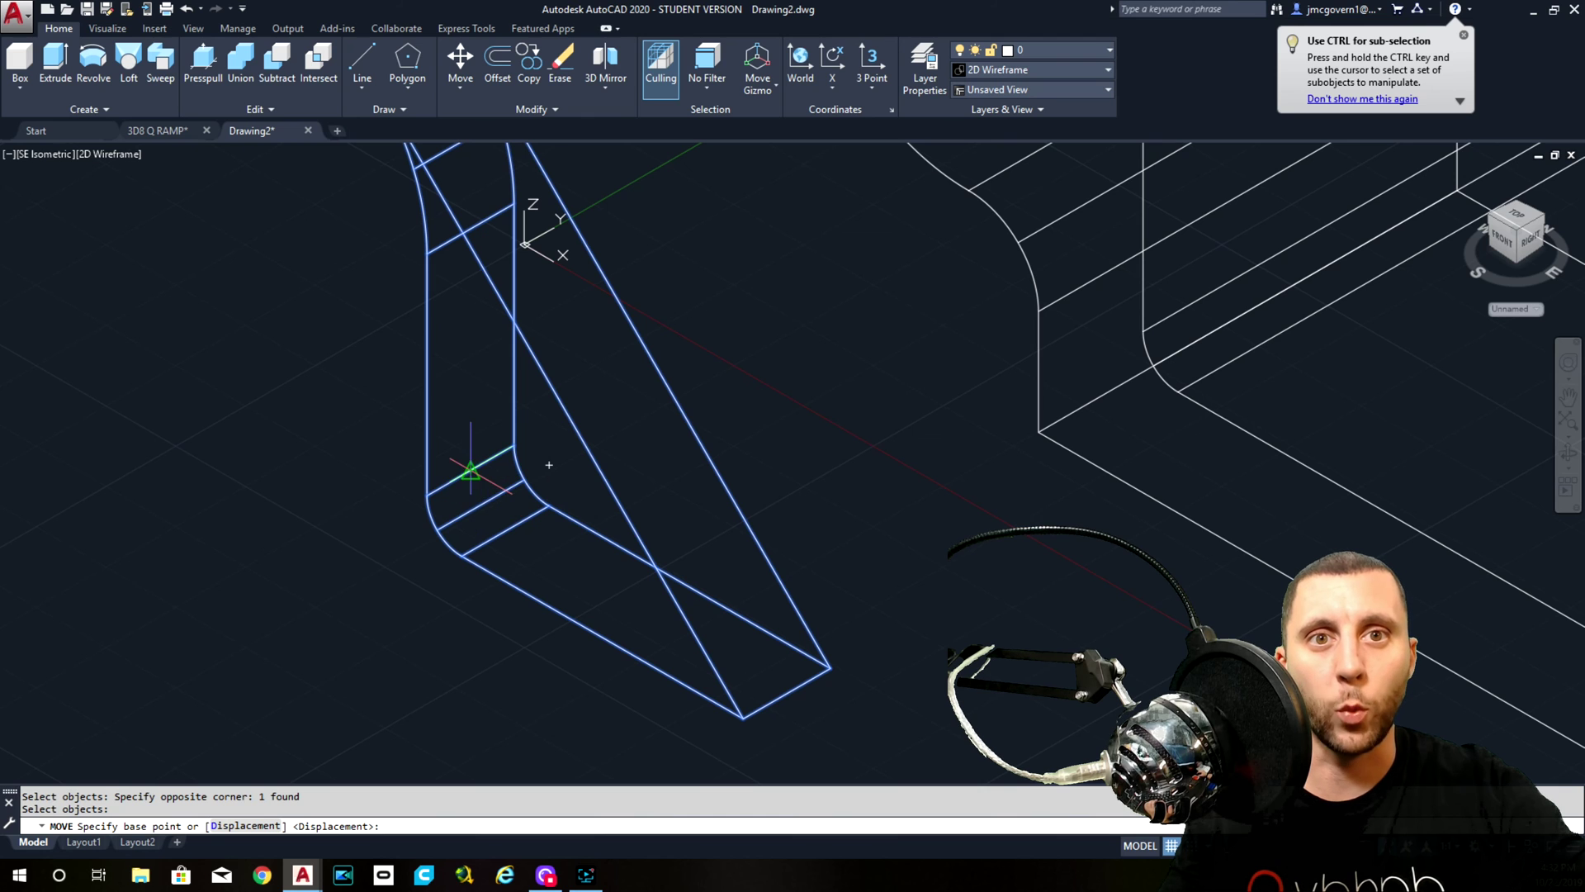
click(471, 468)
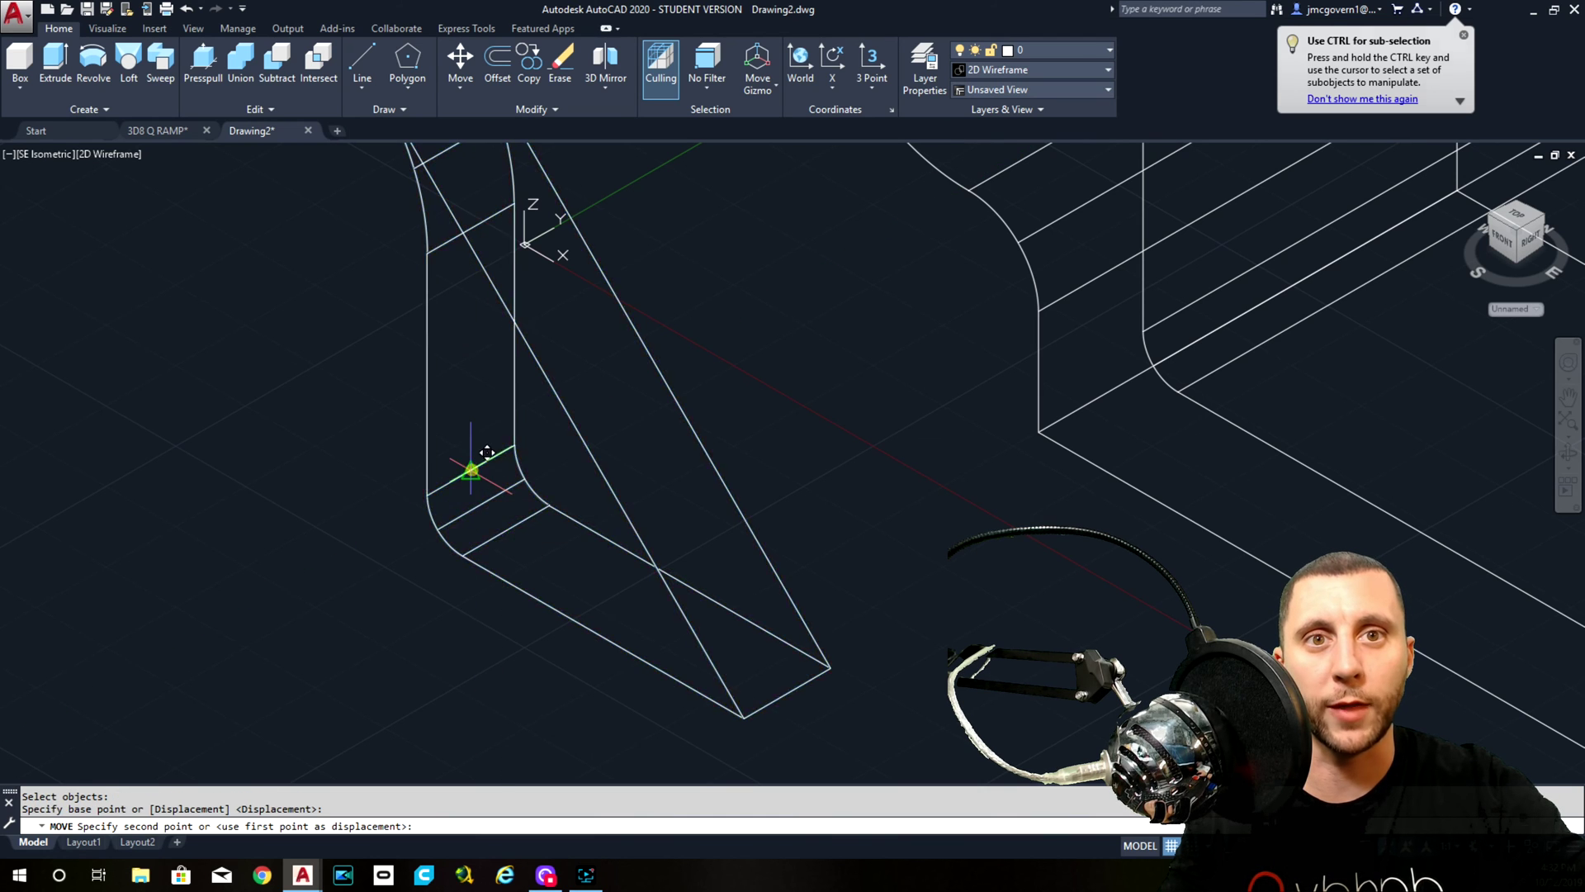
scroll(561, 462, down, 3)
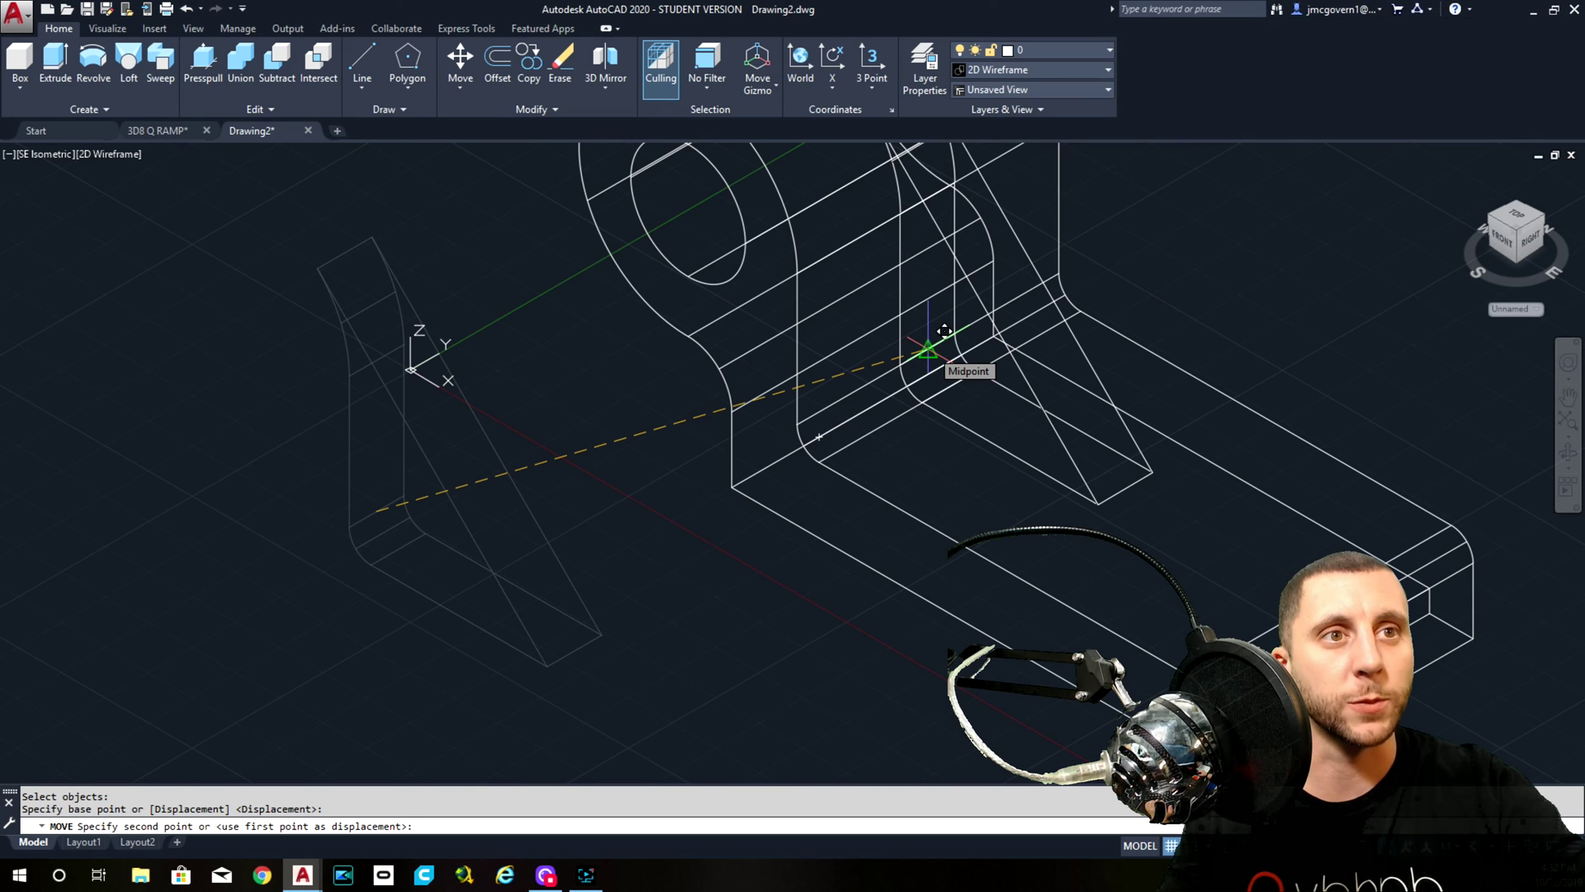
click(928, 351)
scroll(661, 446, down, 4)
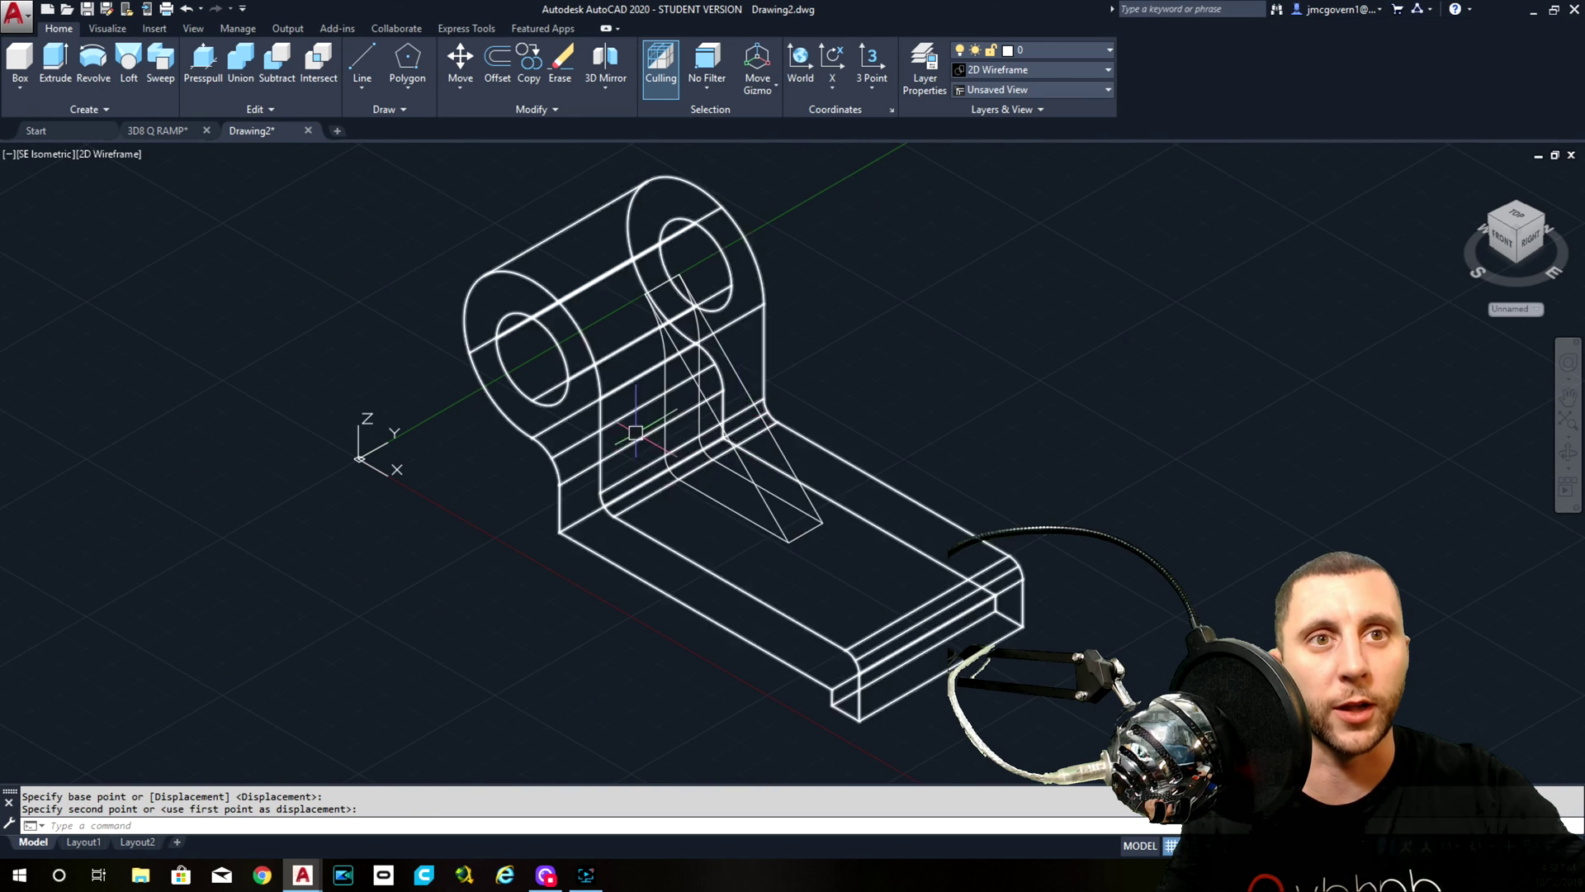
Inspect the placed rib in Conceptual style, then undo back to wireframe
click(102, 154)
click(155, 213)
mouse_move(835, 425)
shift+middle_down()
mouse_move(672, 462)
mouse_move(577, 432)
mouse_move(825, 450)
shift+middle_up()
key(ctrl+z)
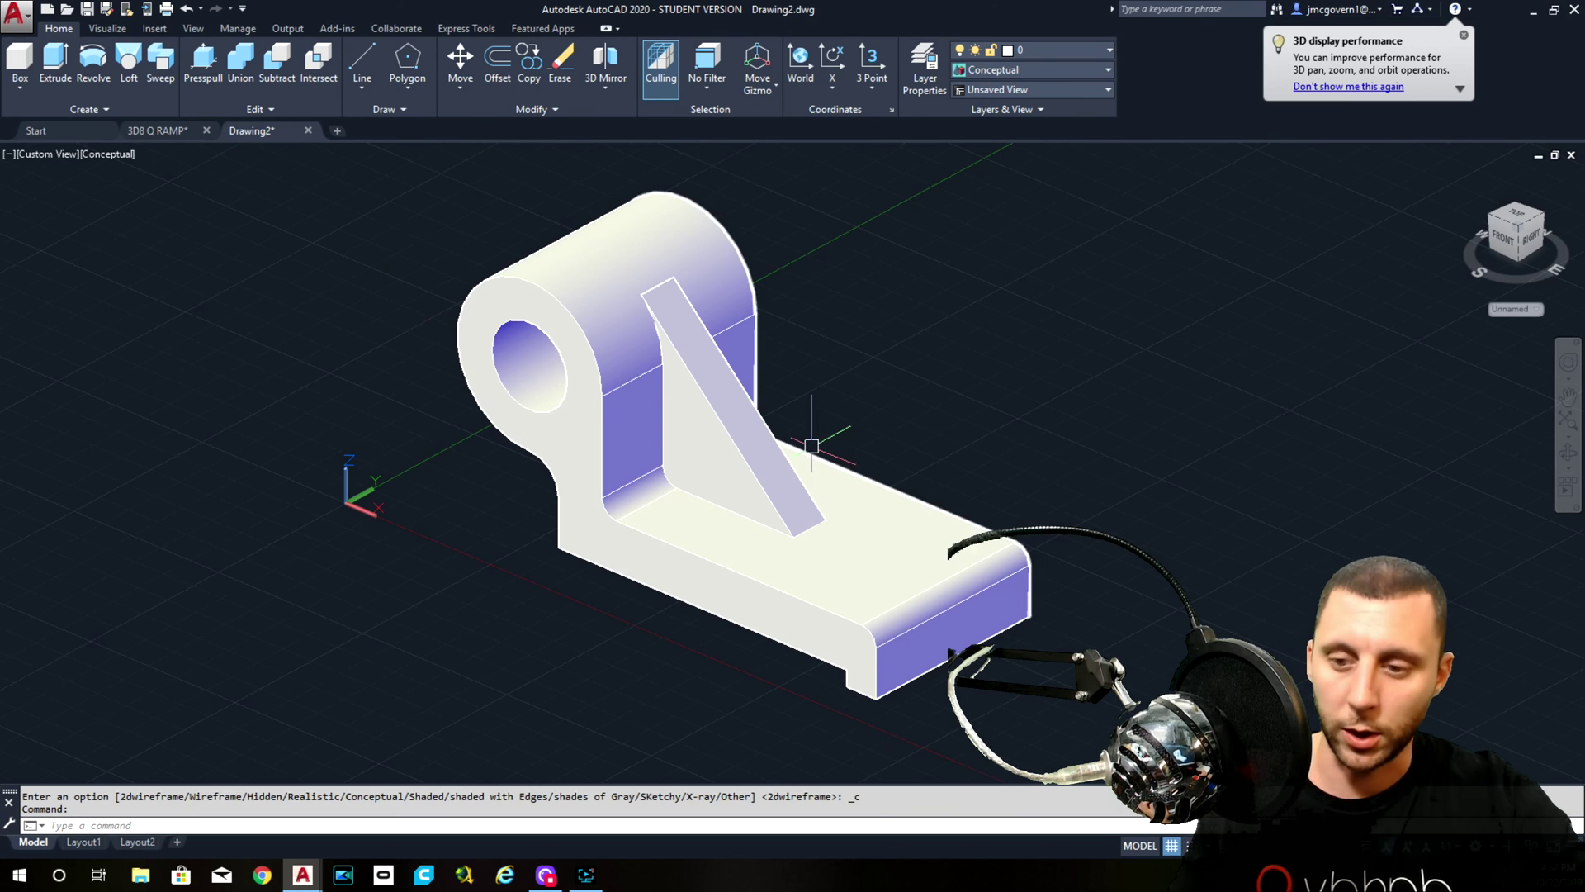
key(ctrl+z)
key(ctrl+z)
Move the rib to a new position along the base
scroll(809, 436, up, 3)
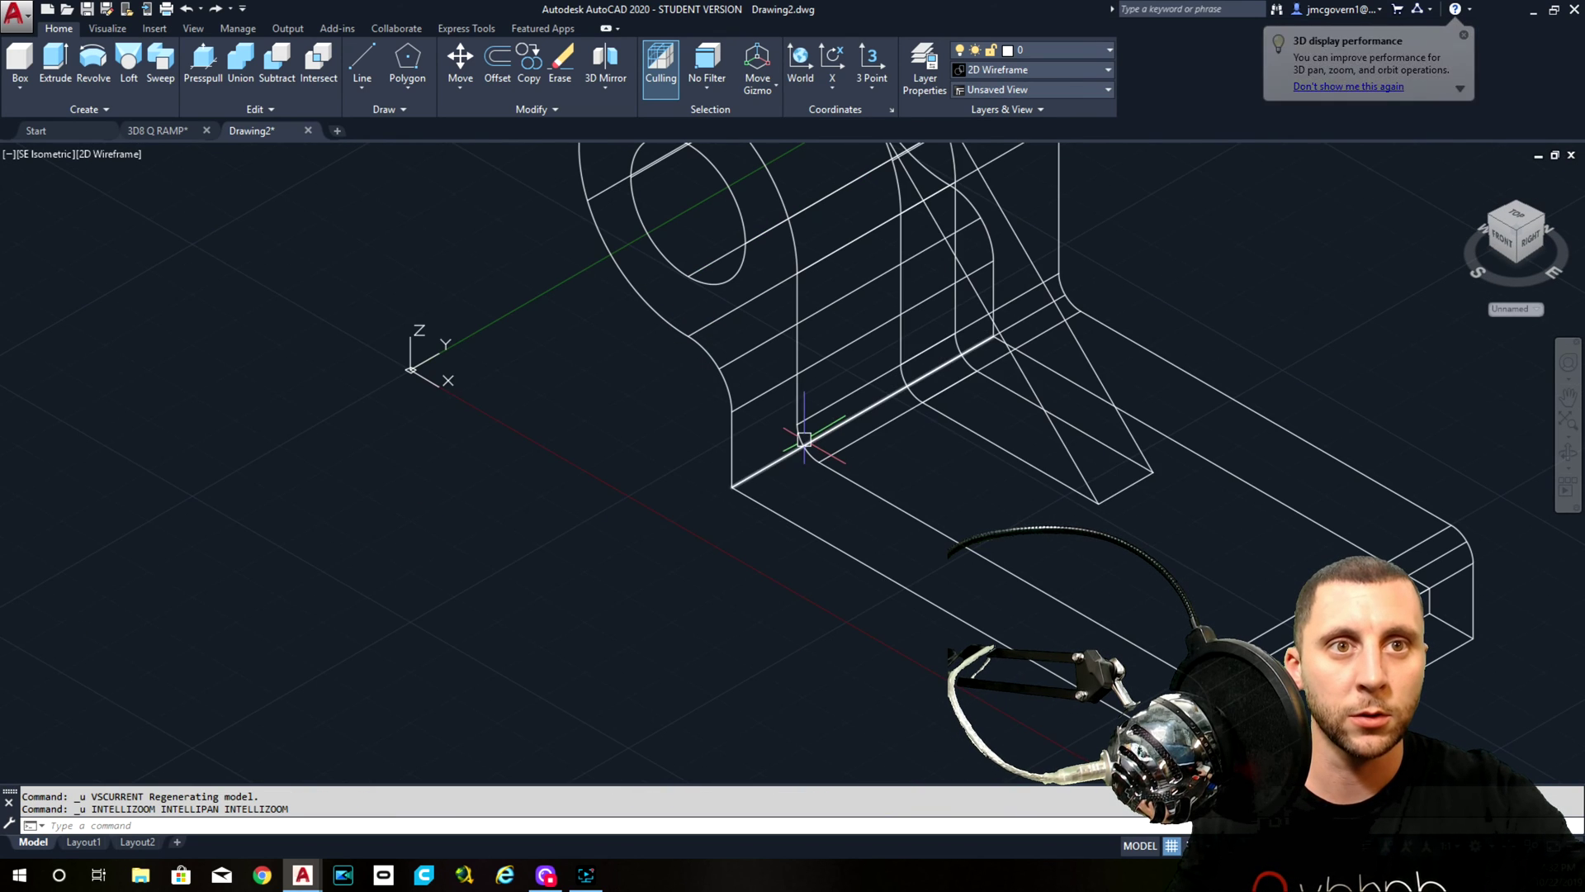
click(956, 413)
text(m)
key(Return)
click(923, 401)
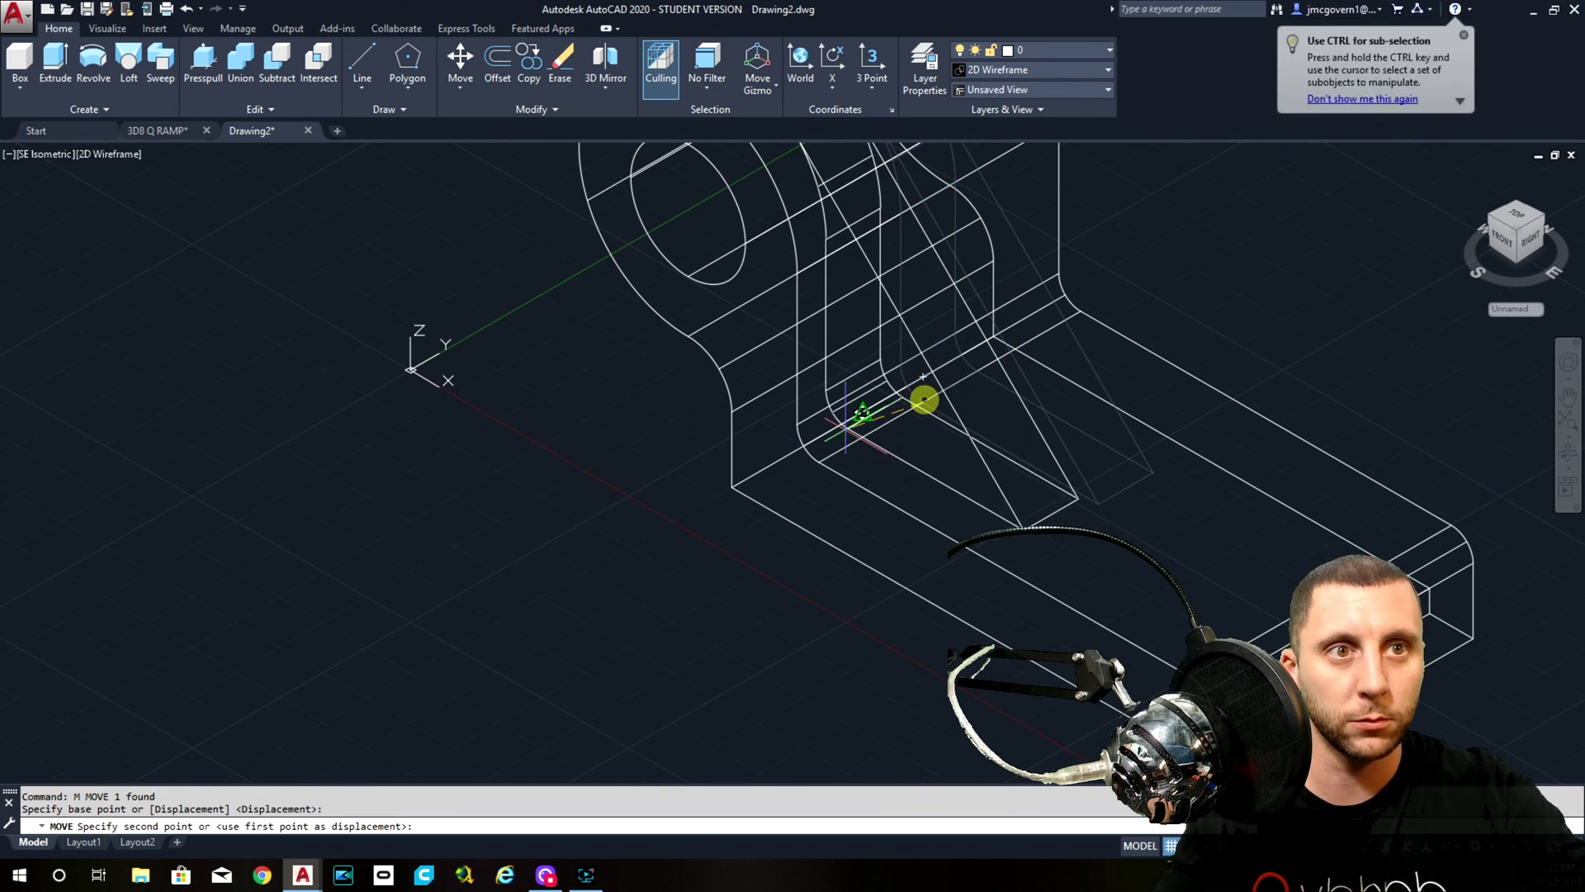
click(821, 460)
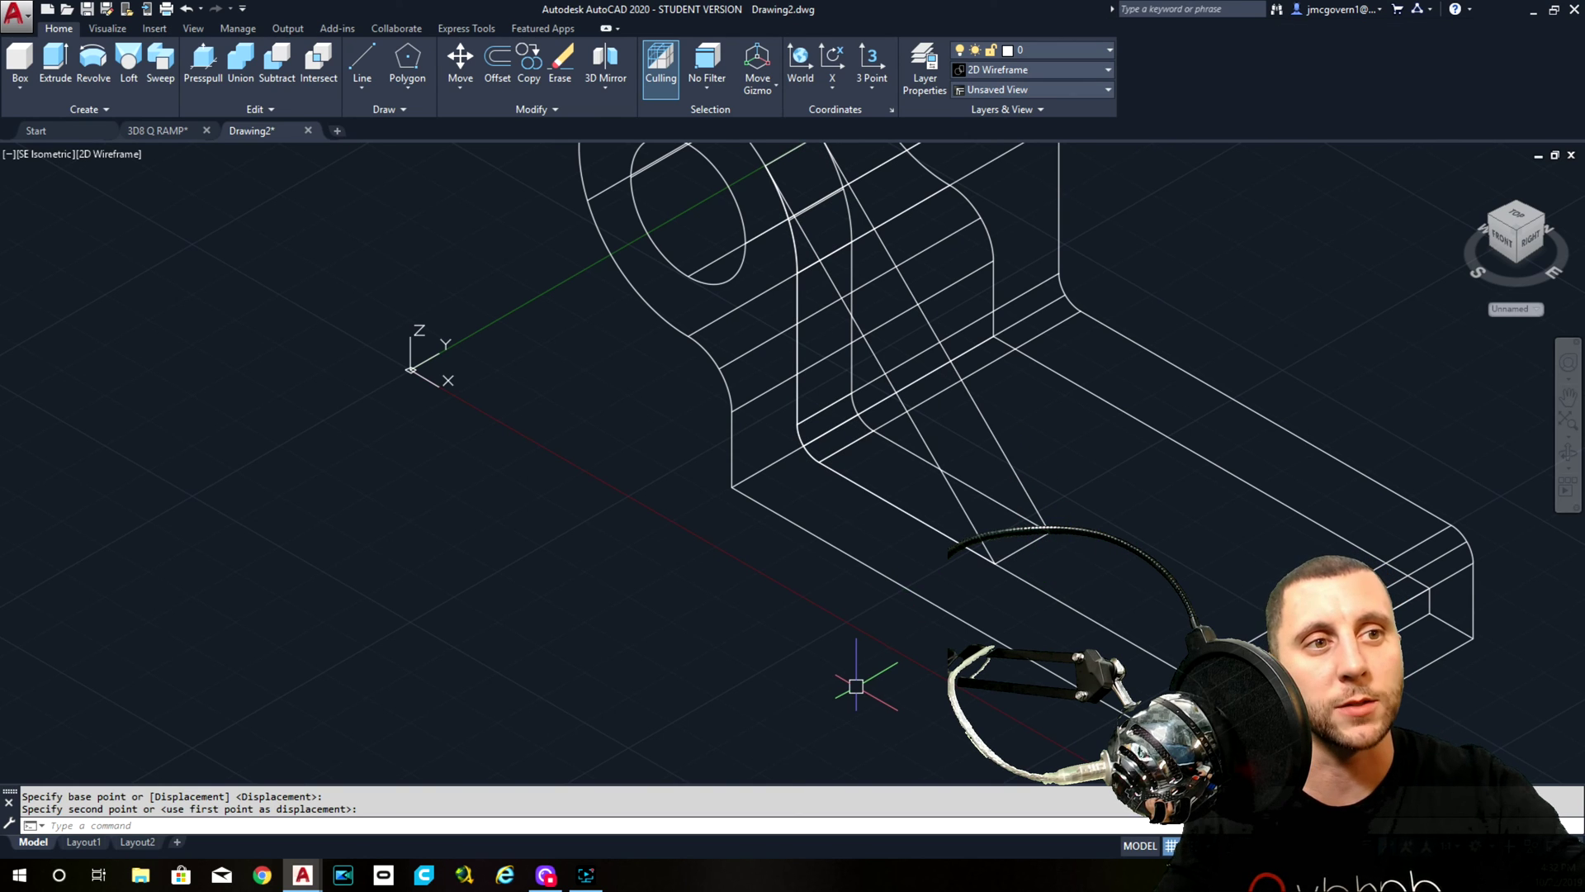
Try shifting the rib 1-3/8, check it from the side, then undo
click(1028, 522)
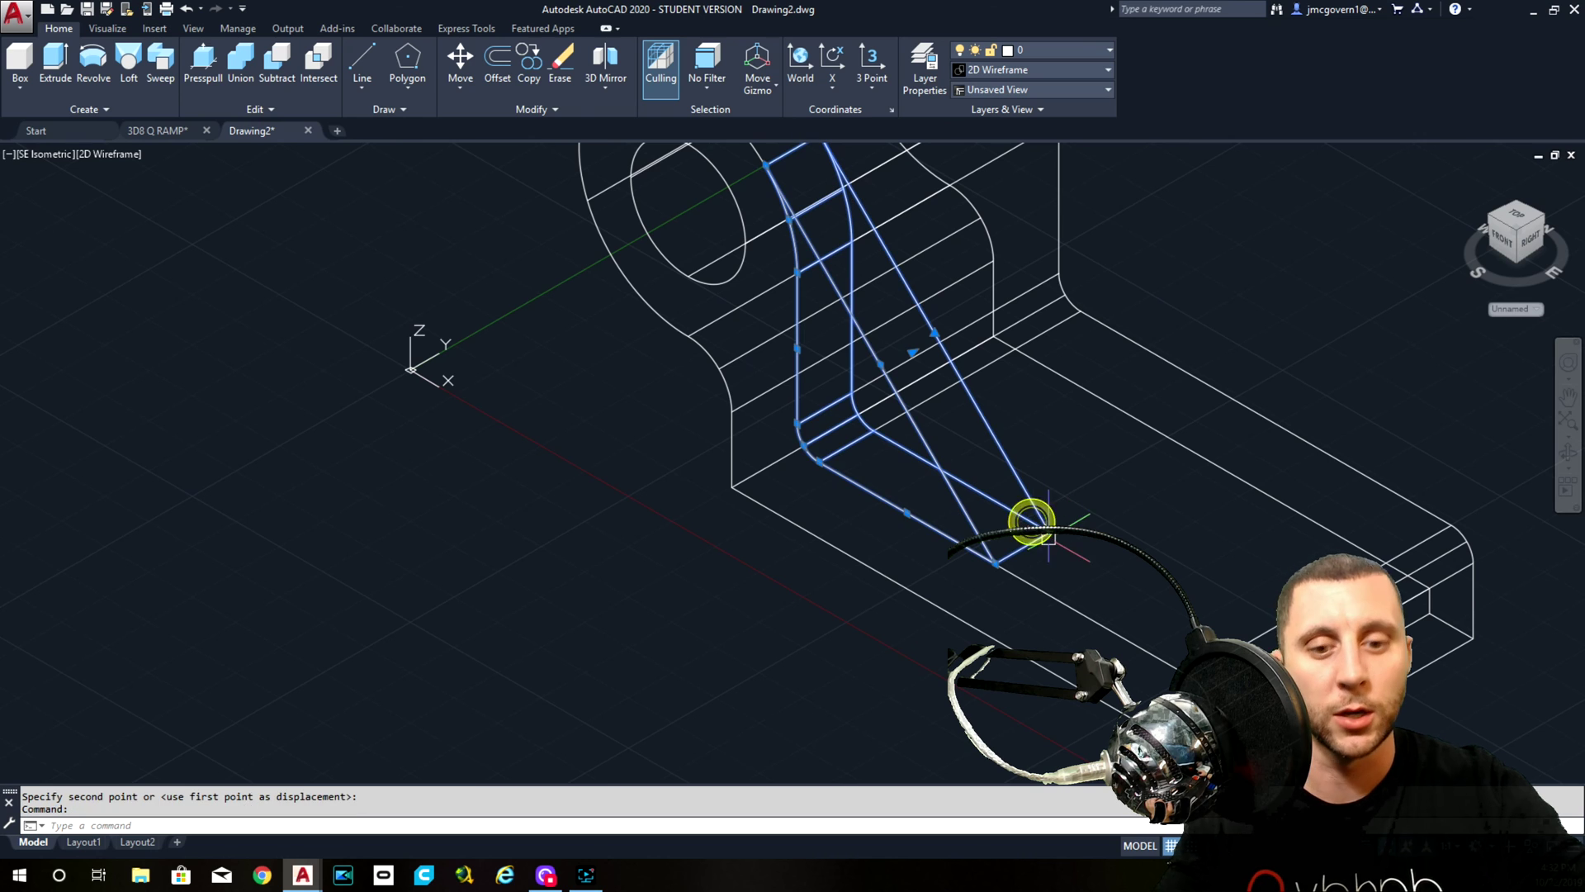
text(m)
key(Return)
click(1079, 559)
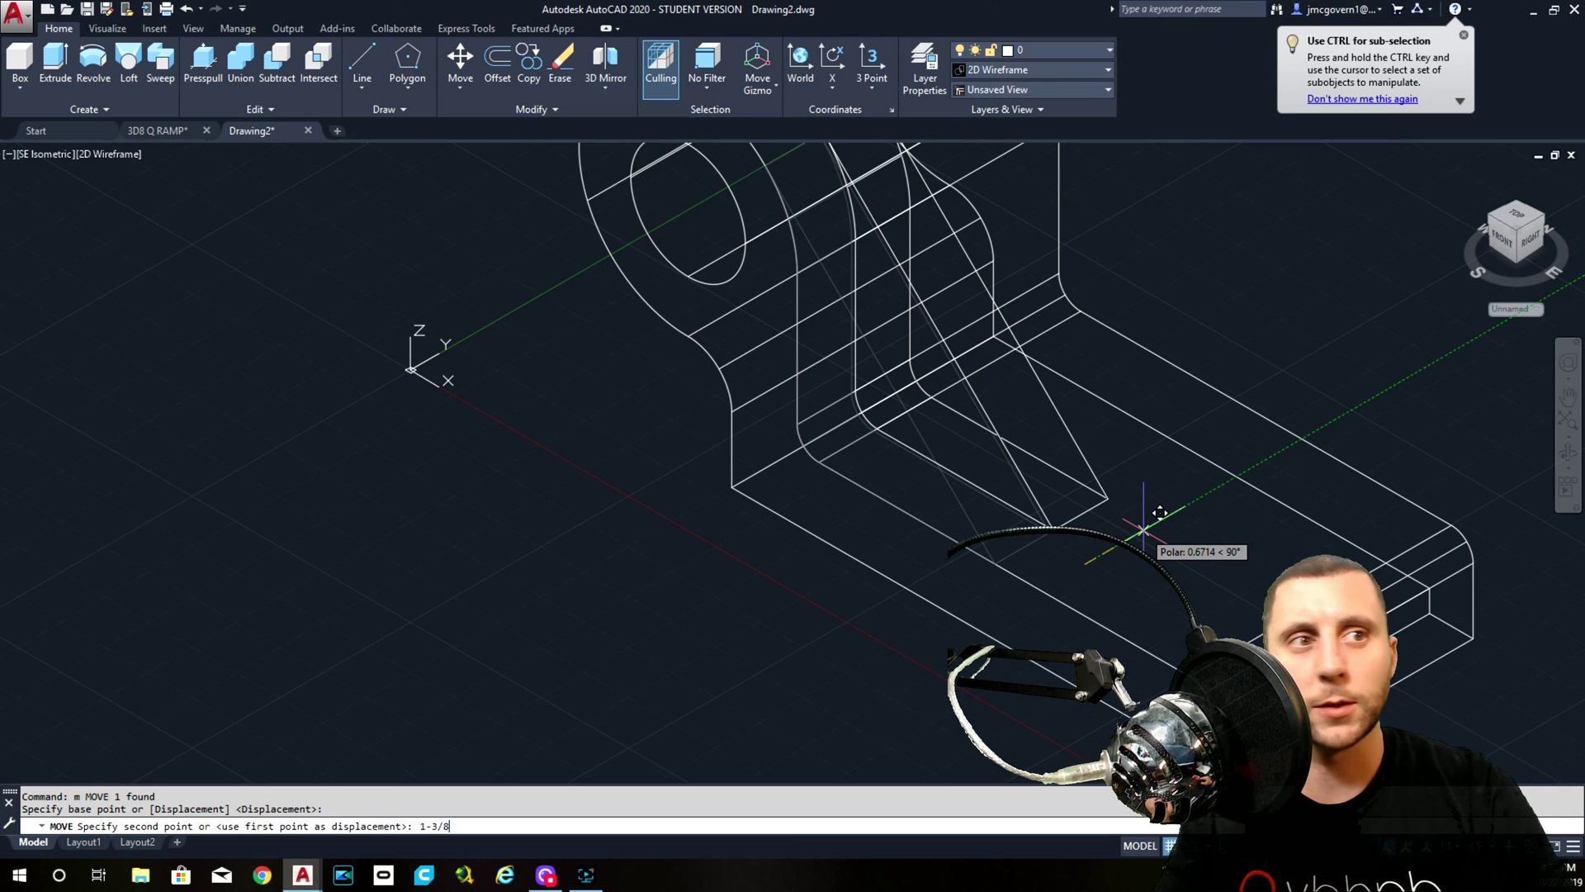
key(Return)
shift+middle_drag(1139, 523, 1049, 566)
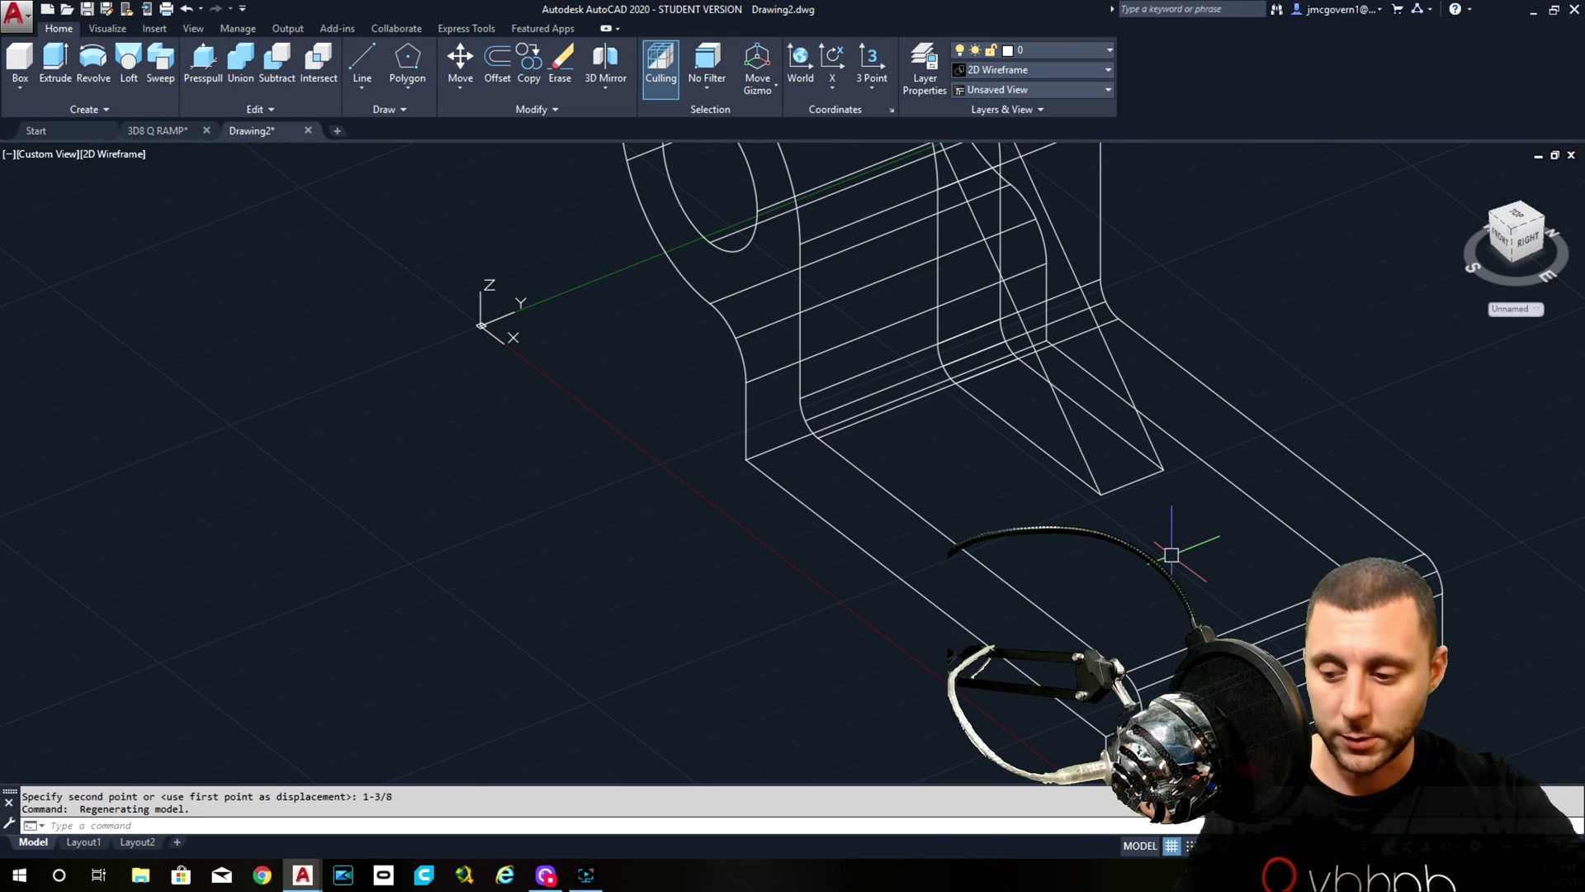
key(ctrl+z)
key(ctrl+z)
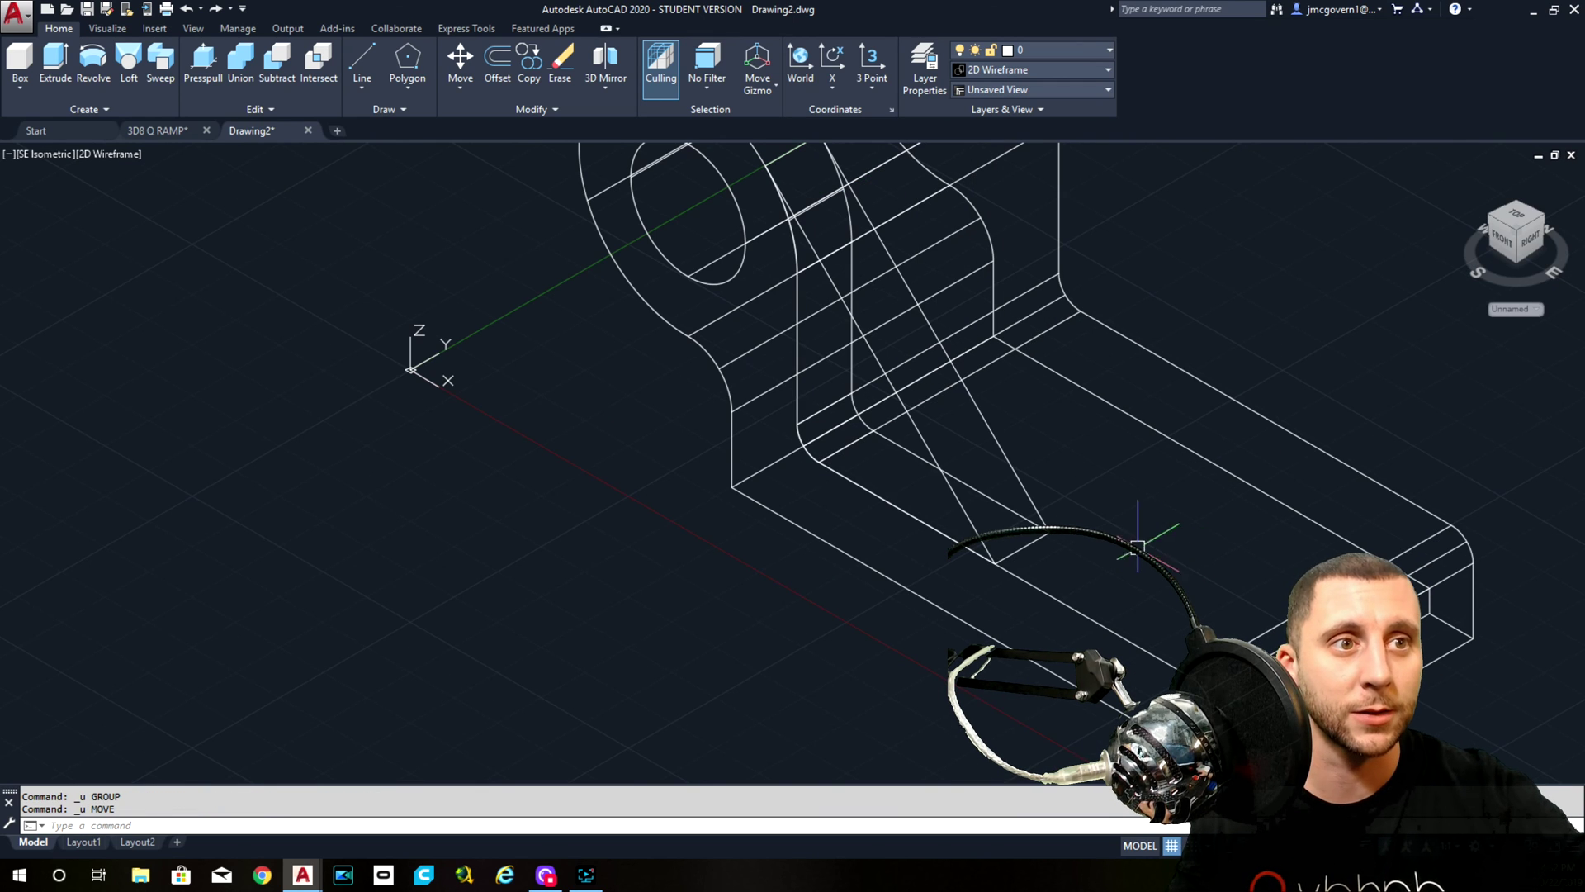
Shift the rib 1-3/16 along Y to centre it, orbiting toward the Right view
drag(1065, 492, 1028, 521)
text(m)
key(Return)
click(1105, 545)
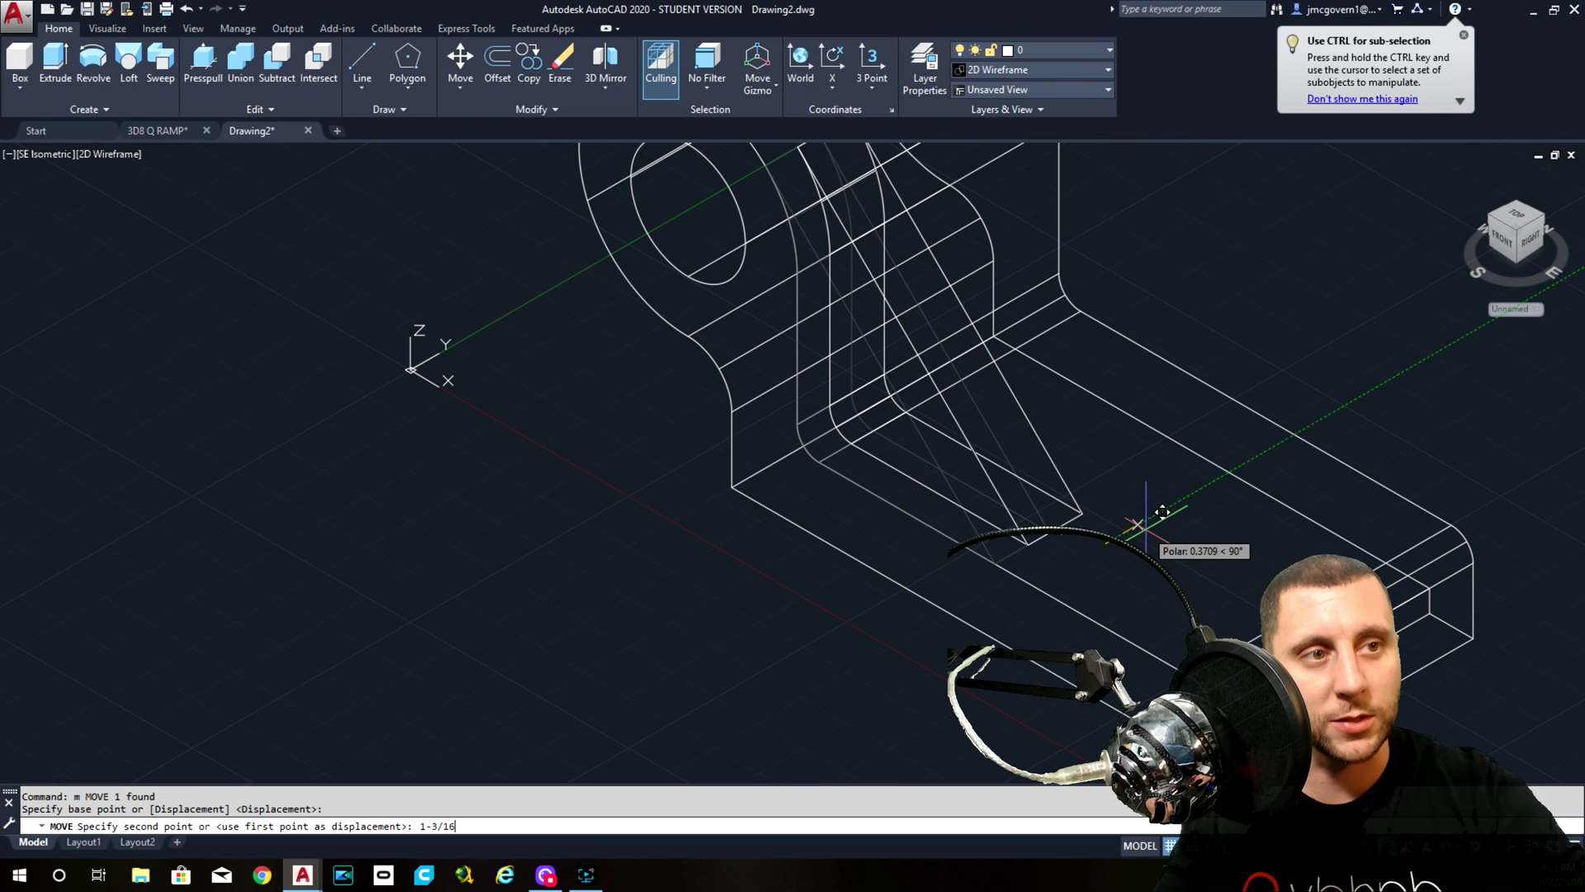
key(Return)
shift+middle_drag(1146, 529, 1098, 532)
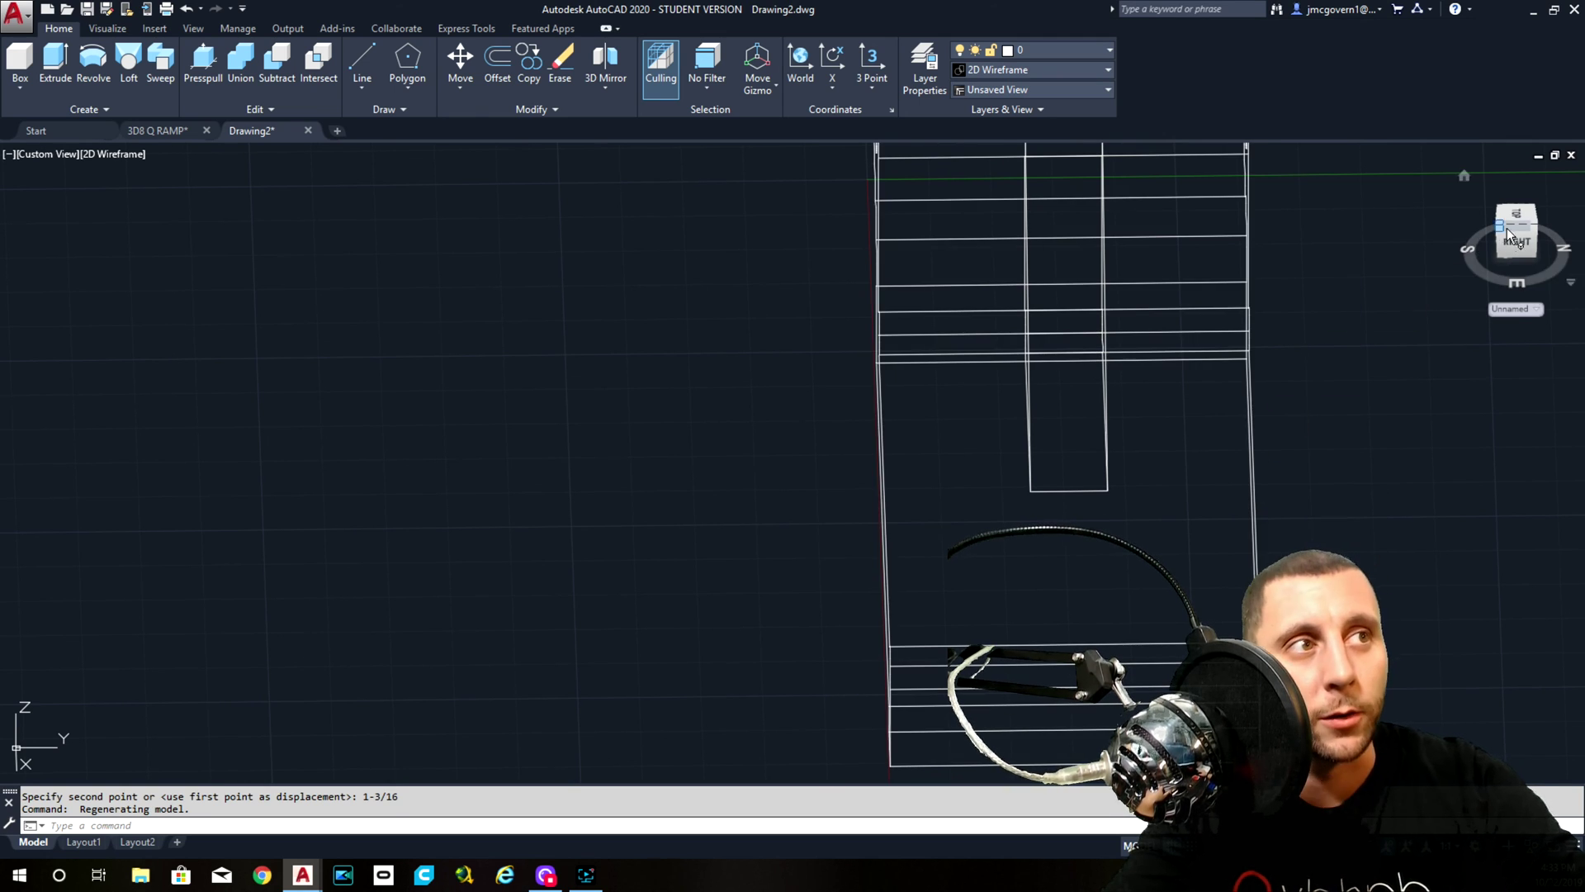
Restore the SE Isometric view from the ViewCube corner, then start Union
click(1499, 226)
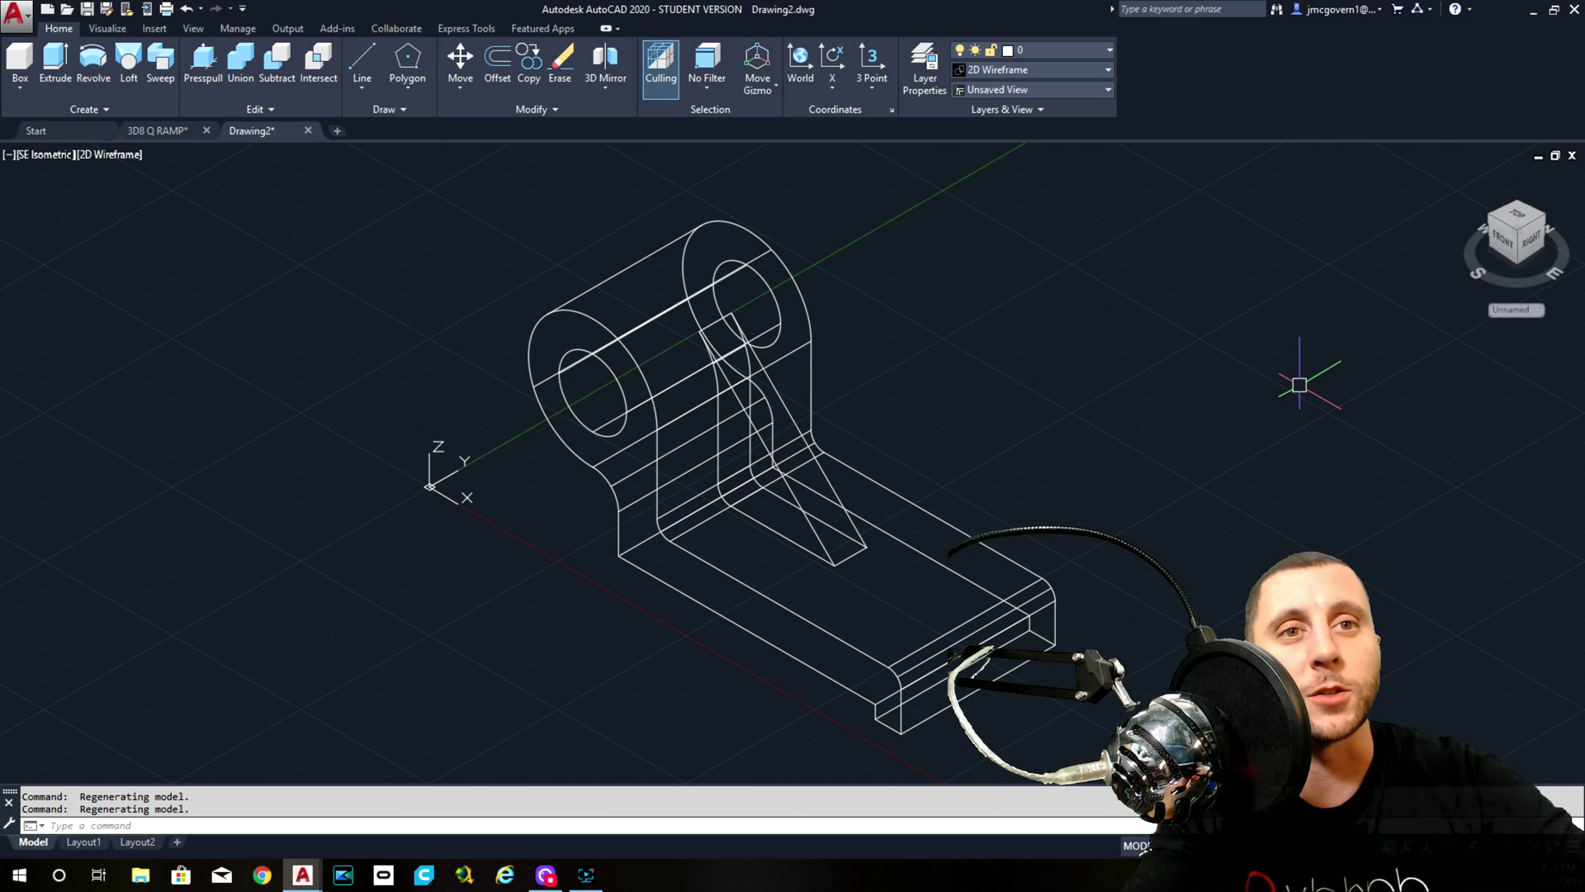
click(241, 60)
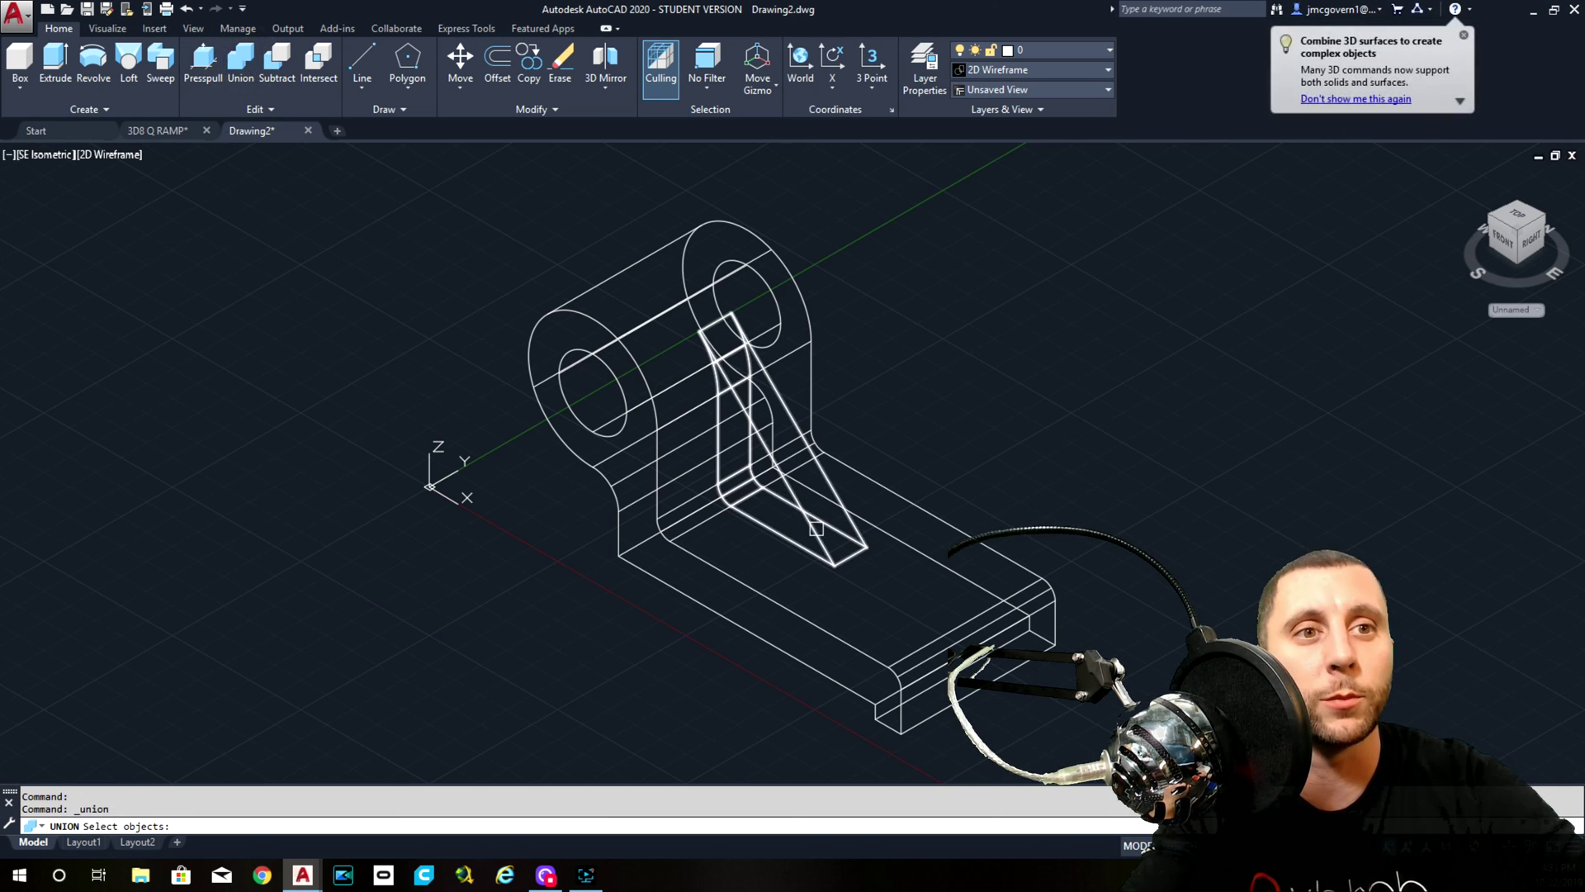
Union the rib and bracket base into a single solid
click(815, 525)
click(775, 597)
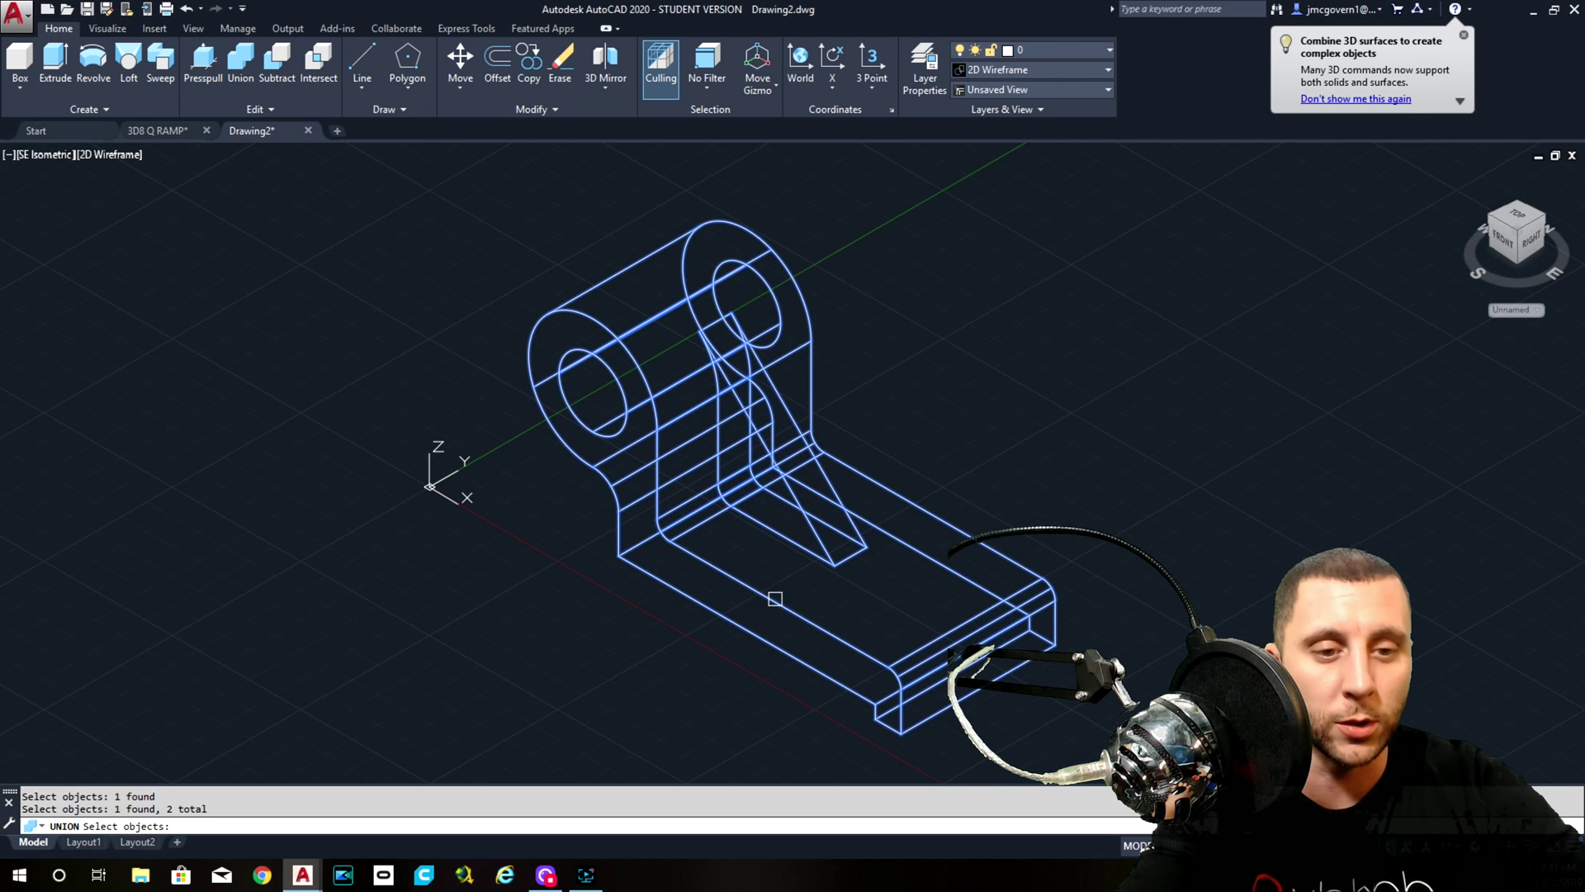
key(Return)
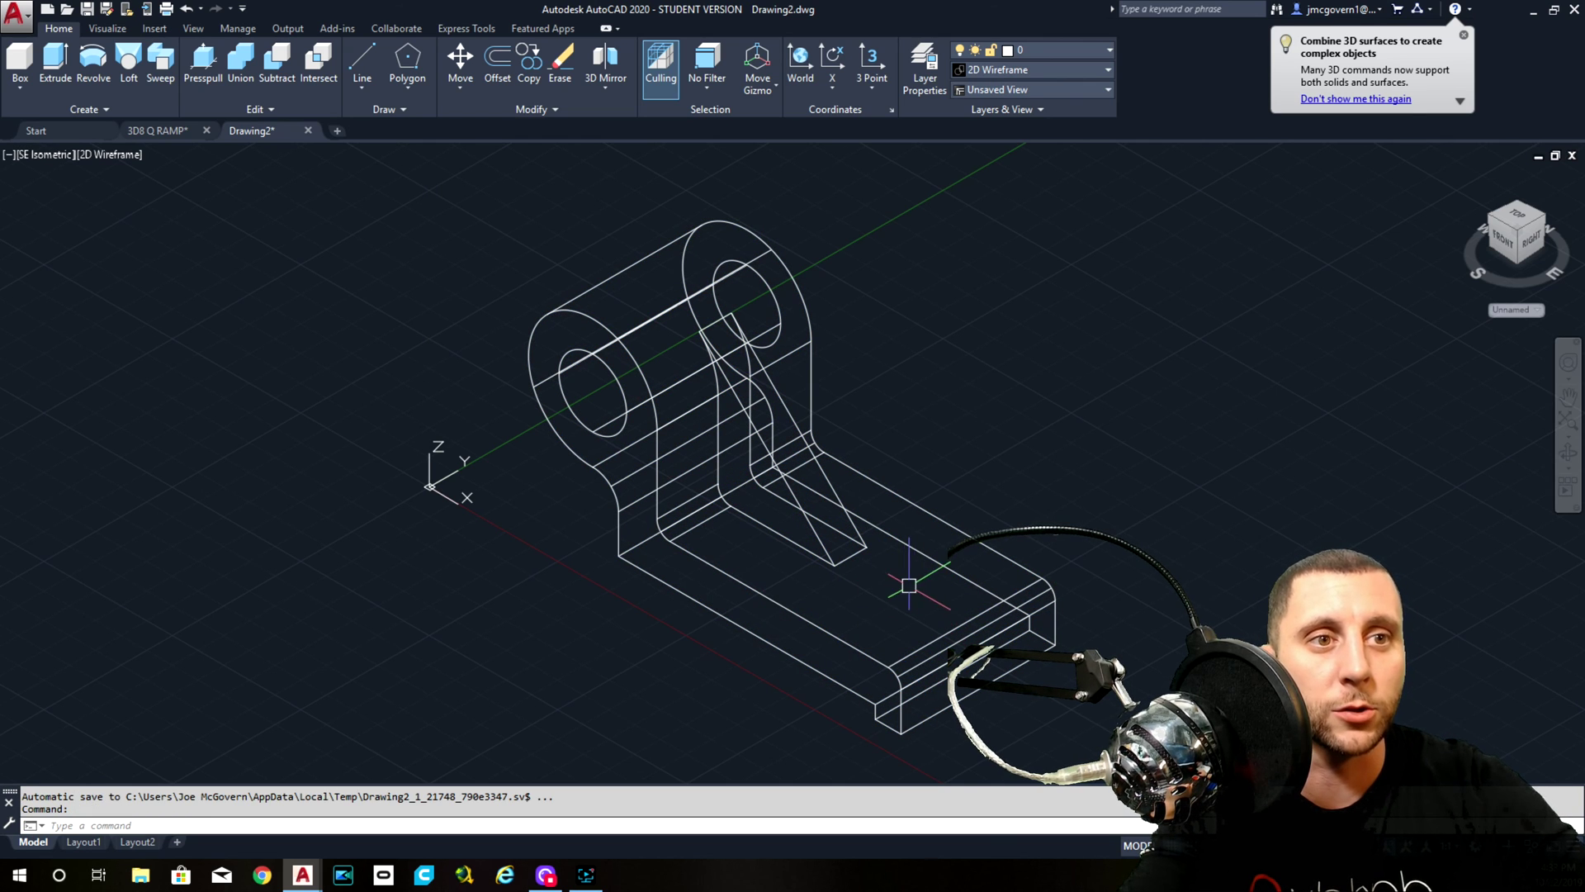
Glance at the 3D8 Q RAMP reference drawing, then return to Drawing2
click(161, 130)
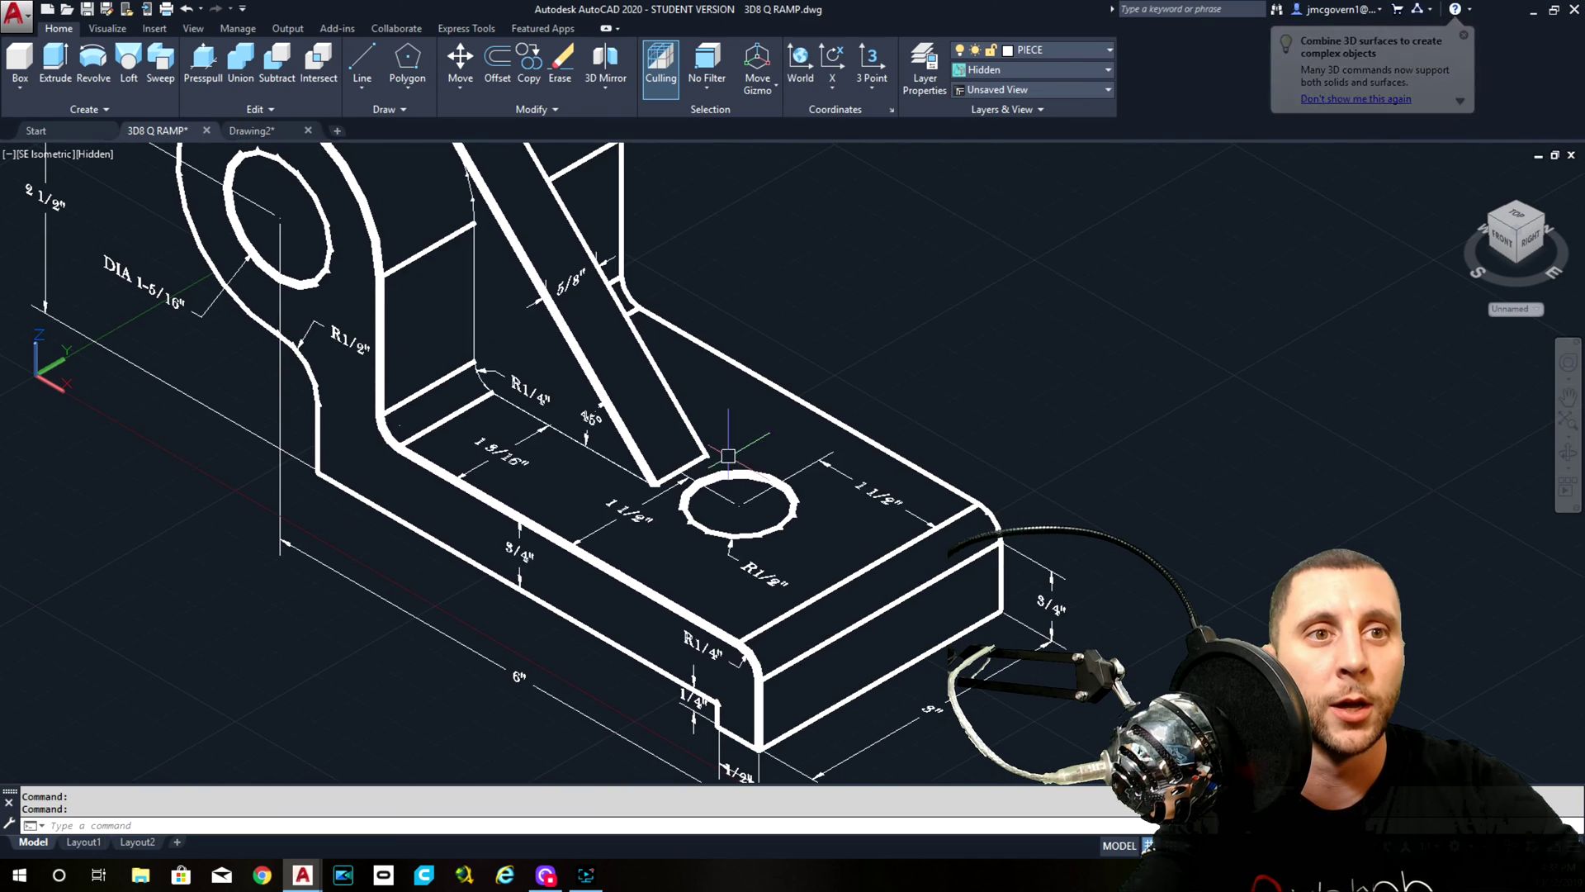
scroll(800, 508, up, 2)
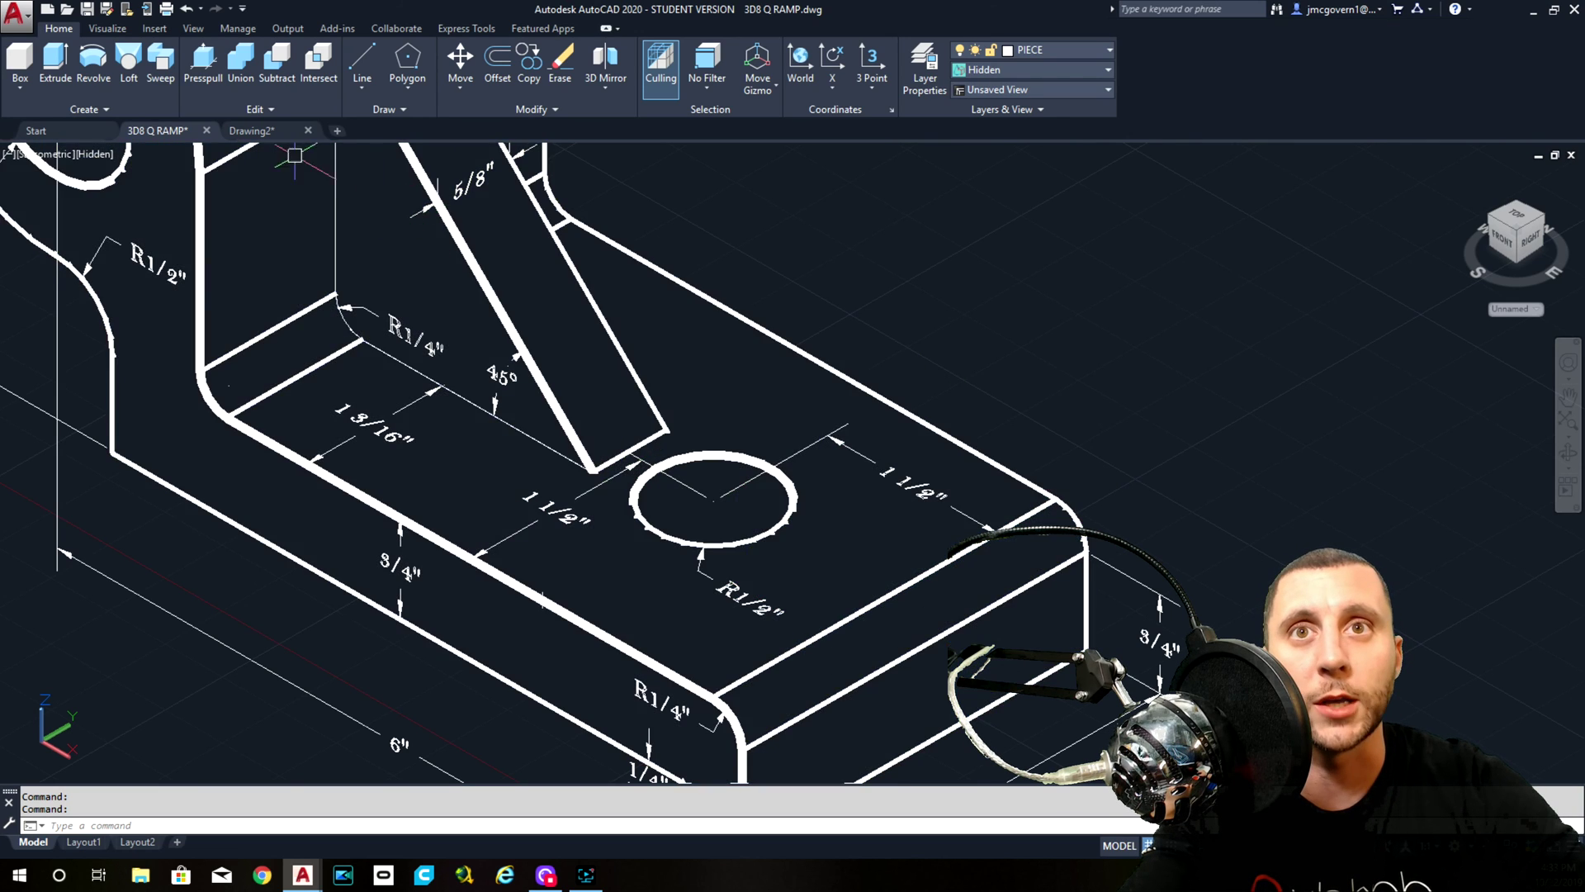
click(252, 130)
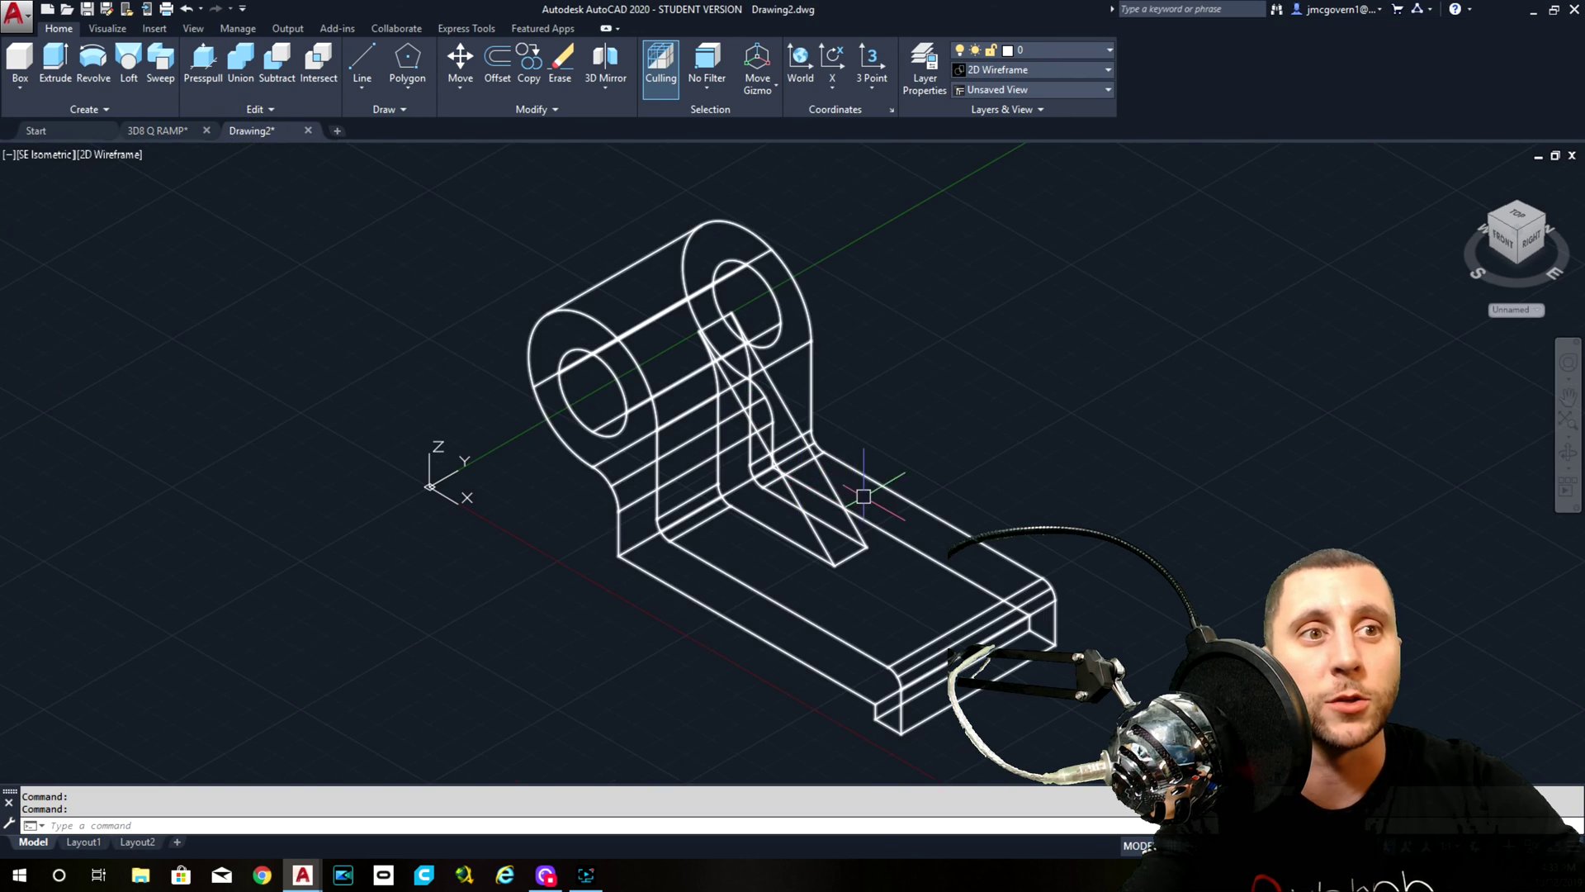
Draw a 1.5 helper line at 180° from the midpoint of the base's end edge
scroll(806, 538, up, 5)
middle_drag(807, 537, 730, 513)
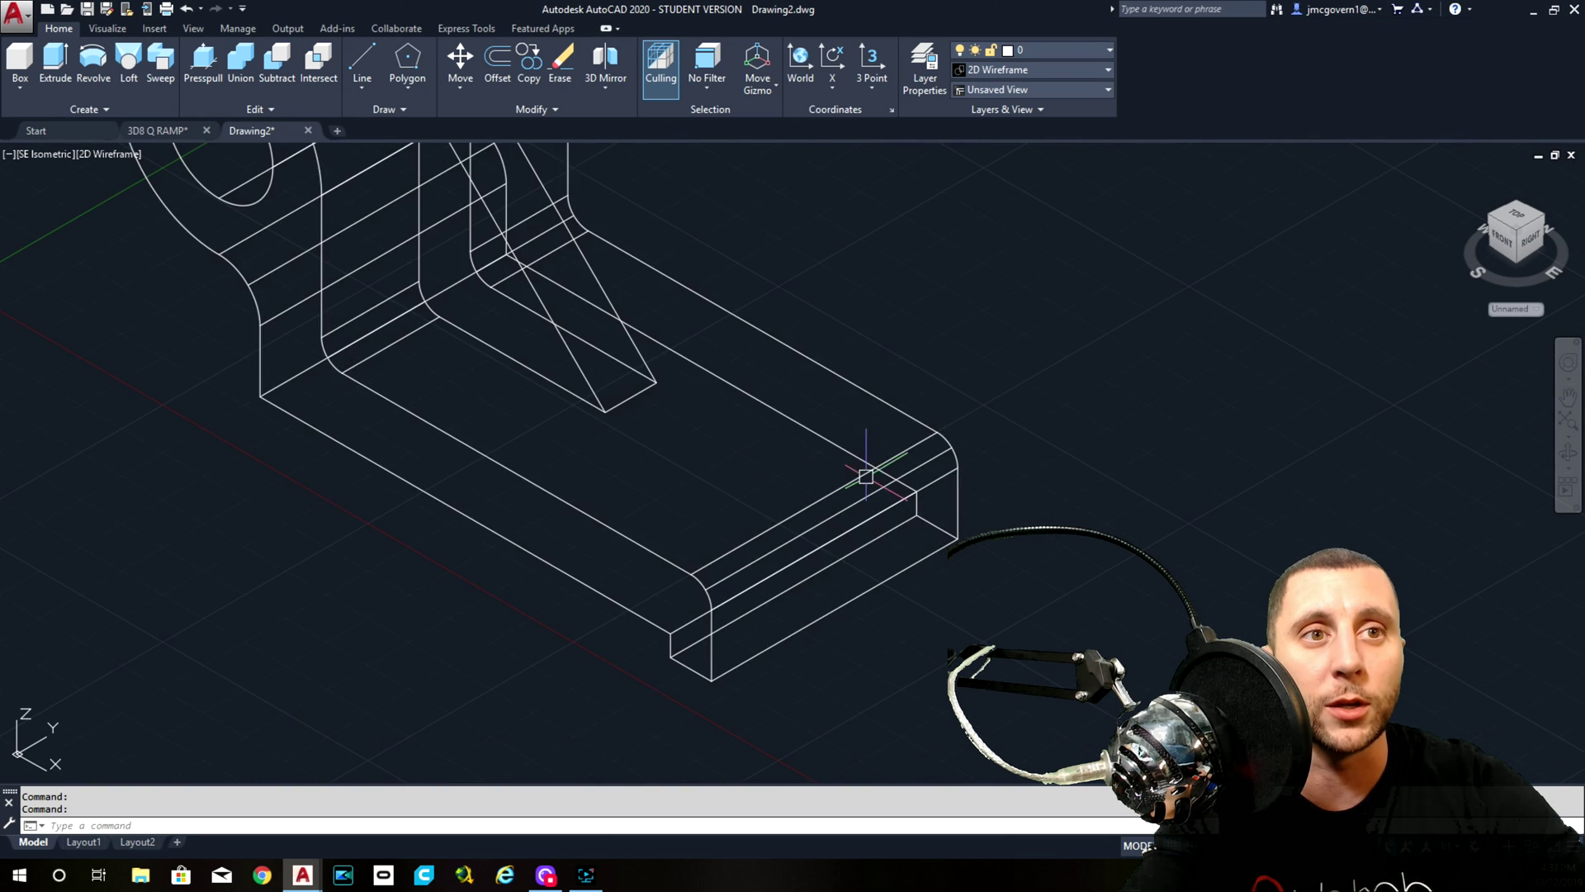
click(360, 64)
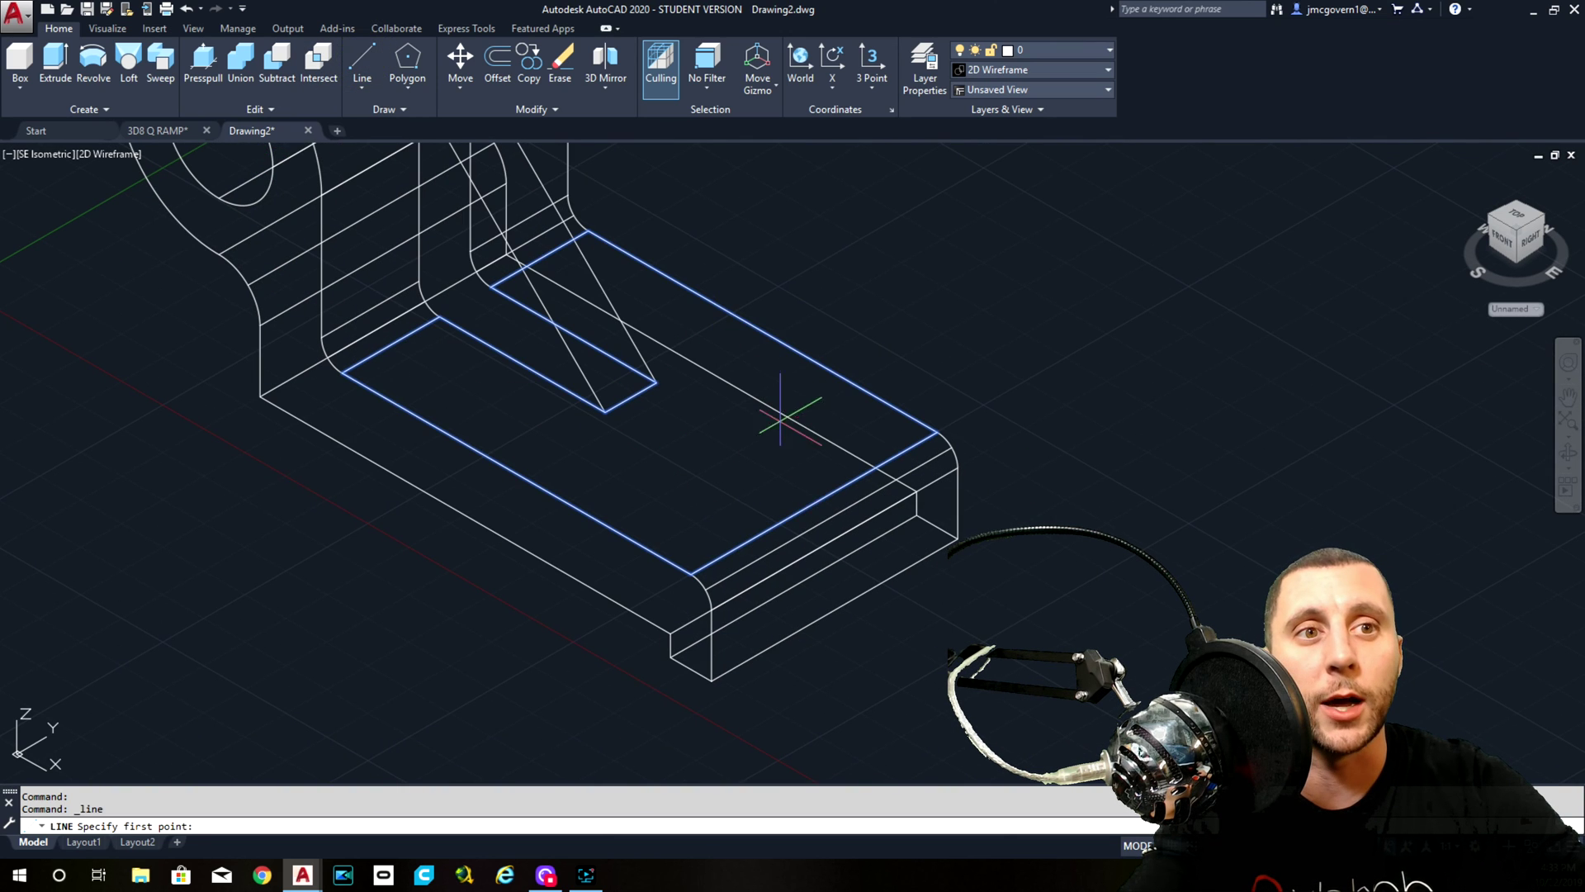
click(809, 506)
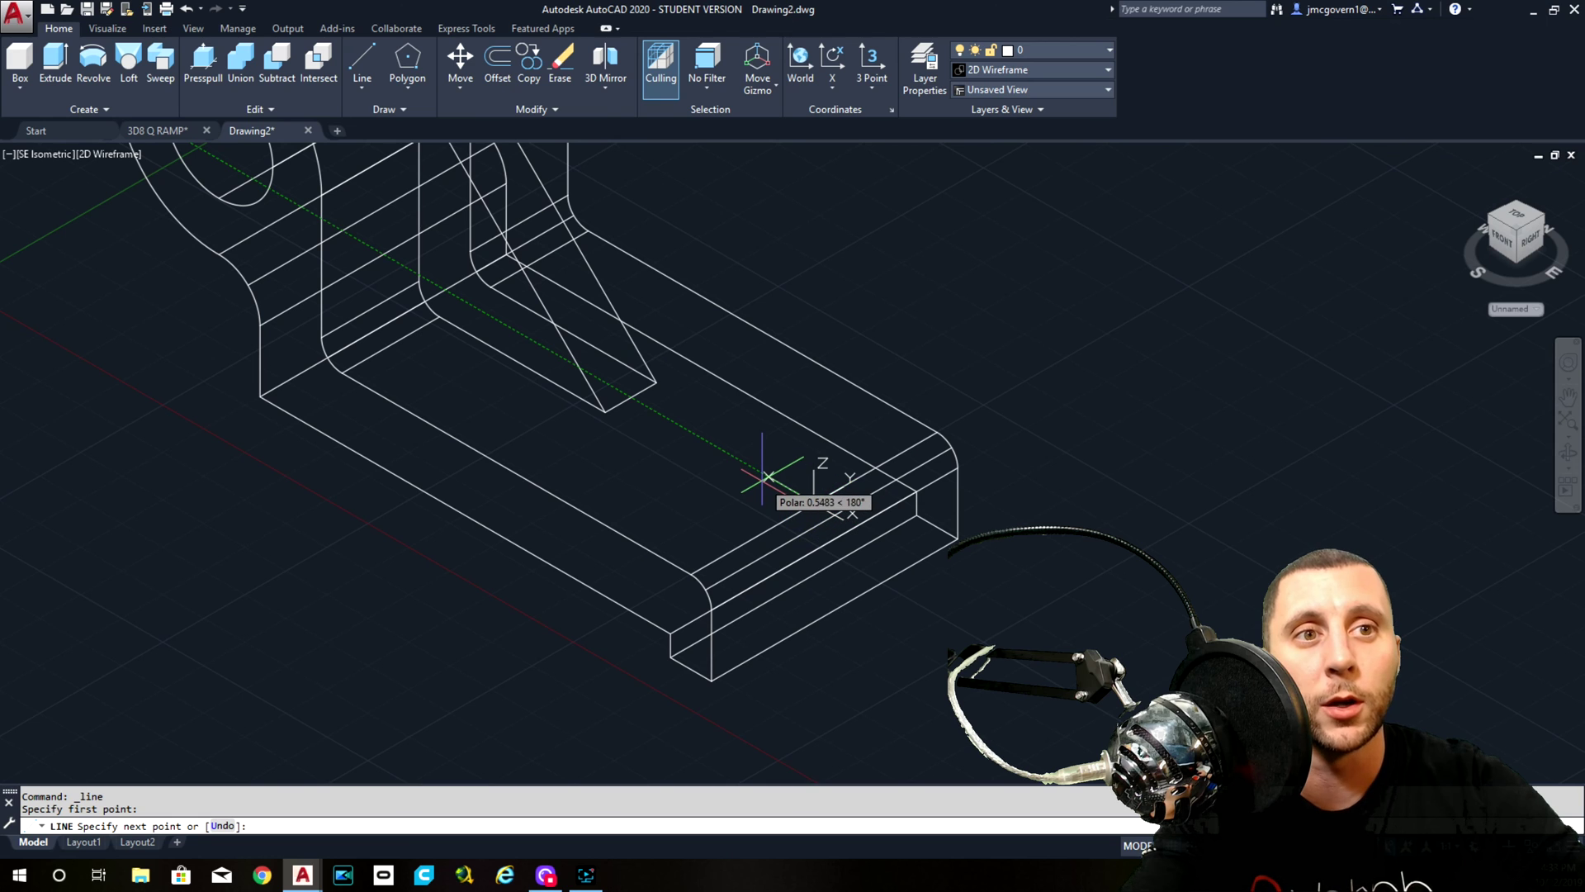
key(Return)
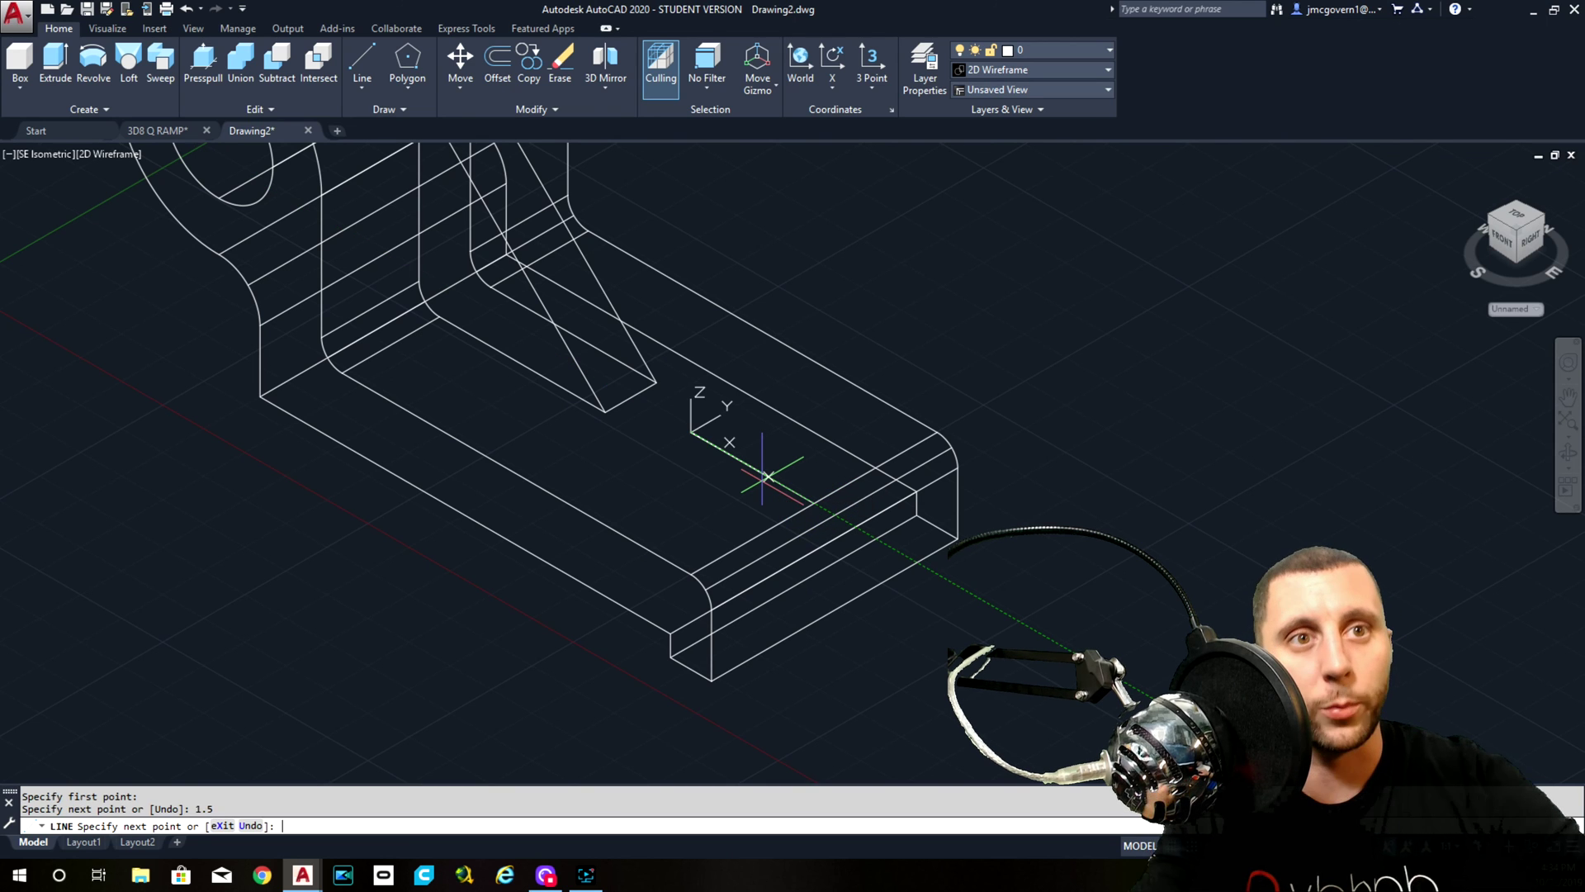
key(Escape)
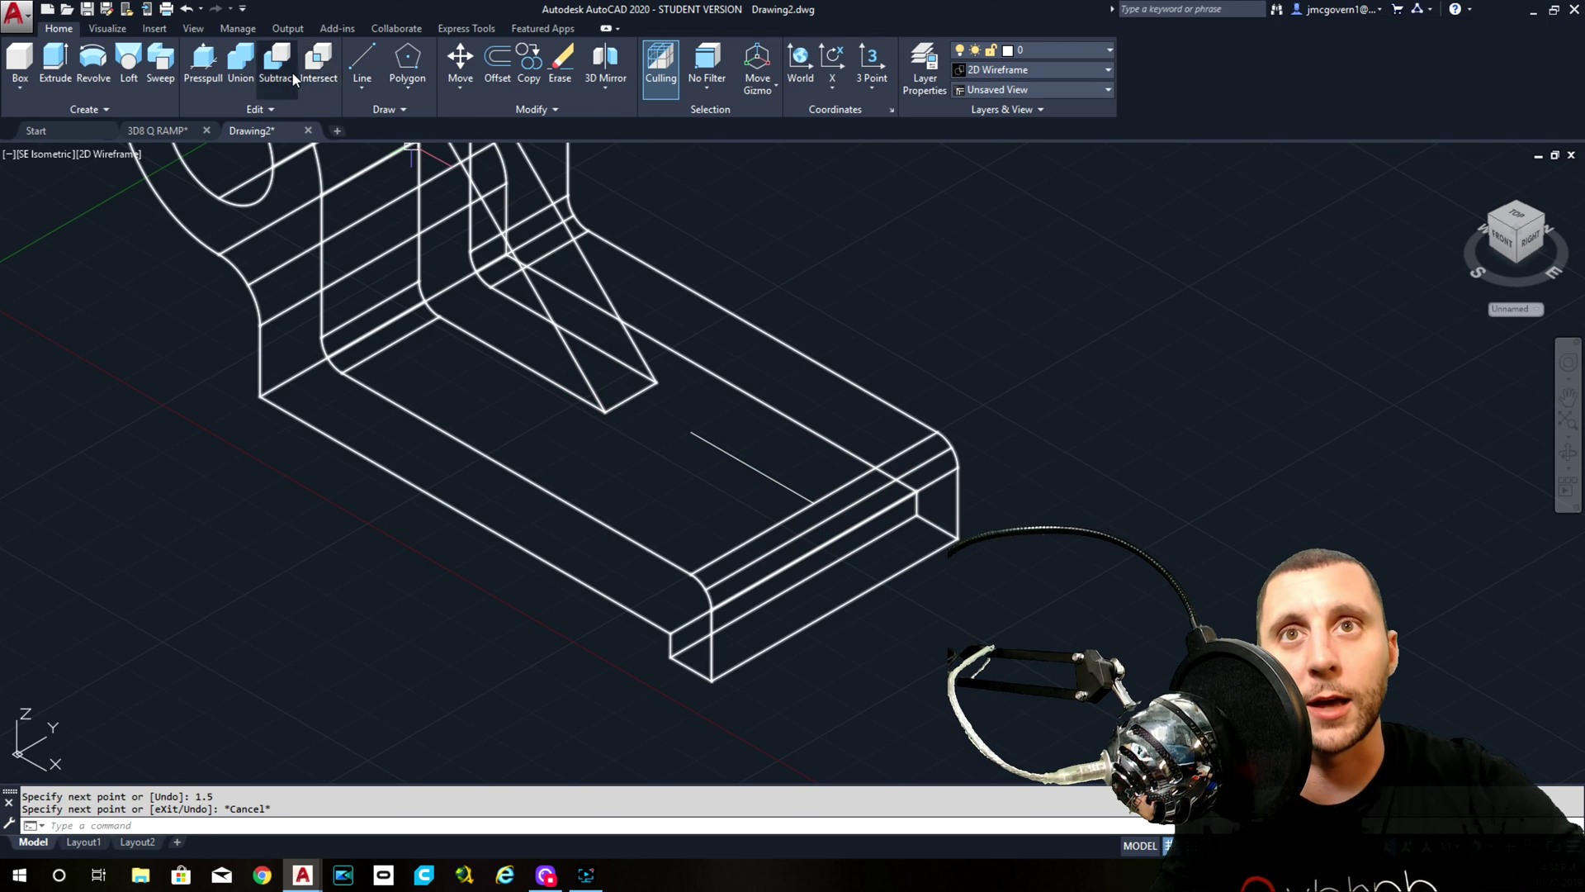
Draw a 1/2-radius circle at the helper line's far end, then erase the line
click(408, 83)
click(428, 177)
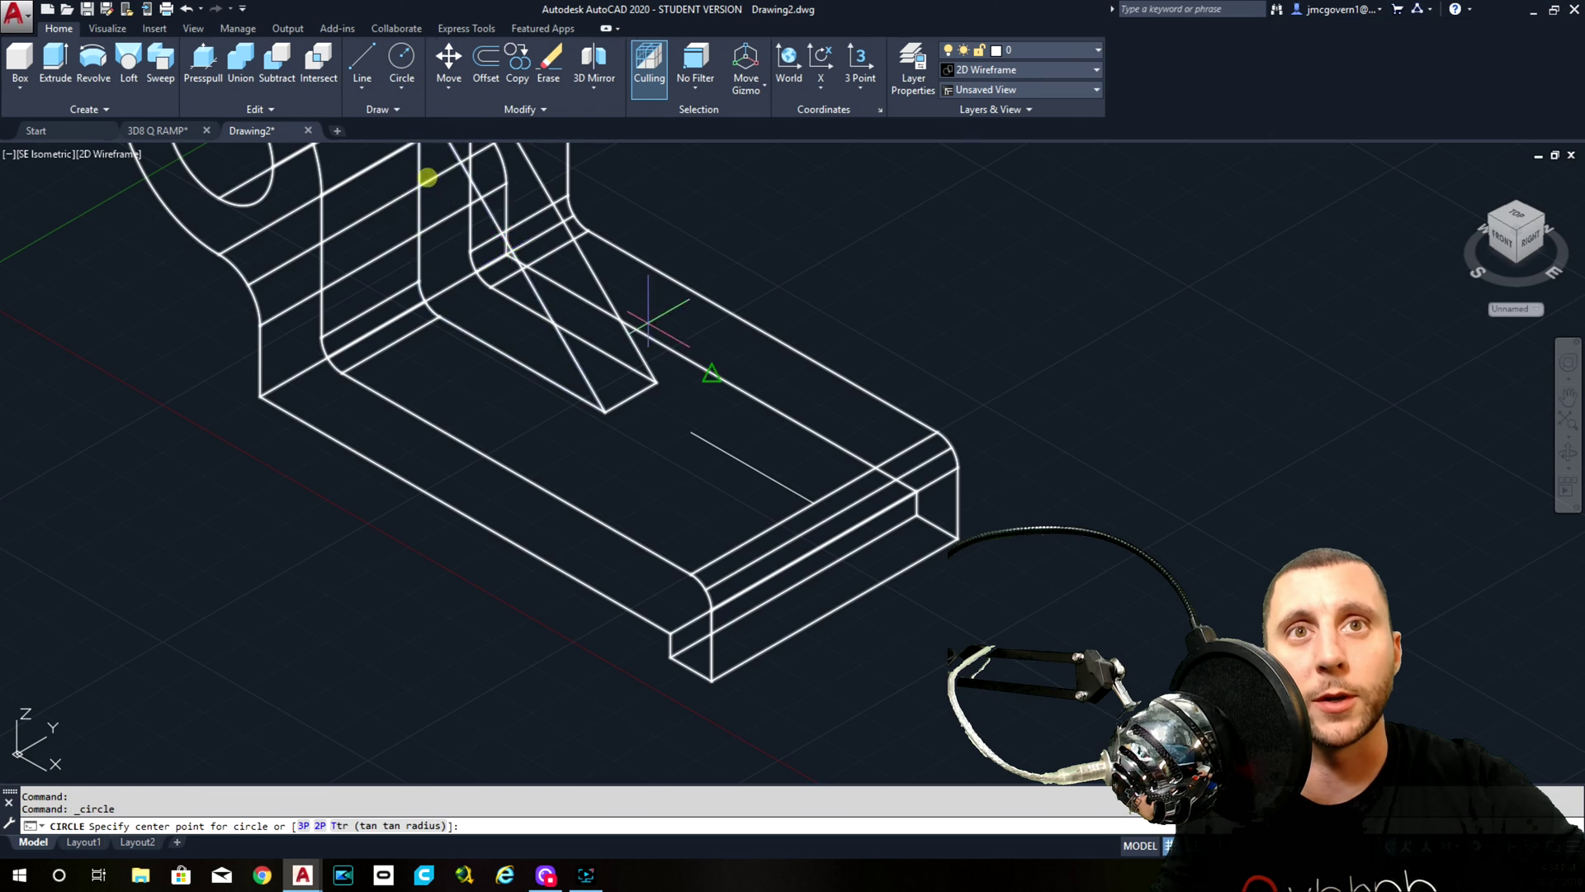
click(692, 431)
key(Return)
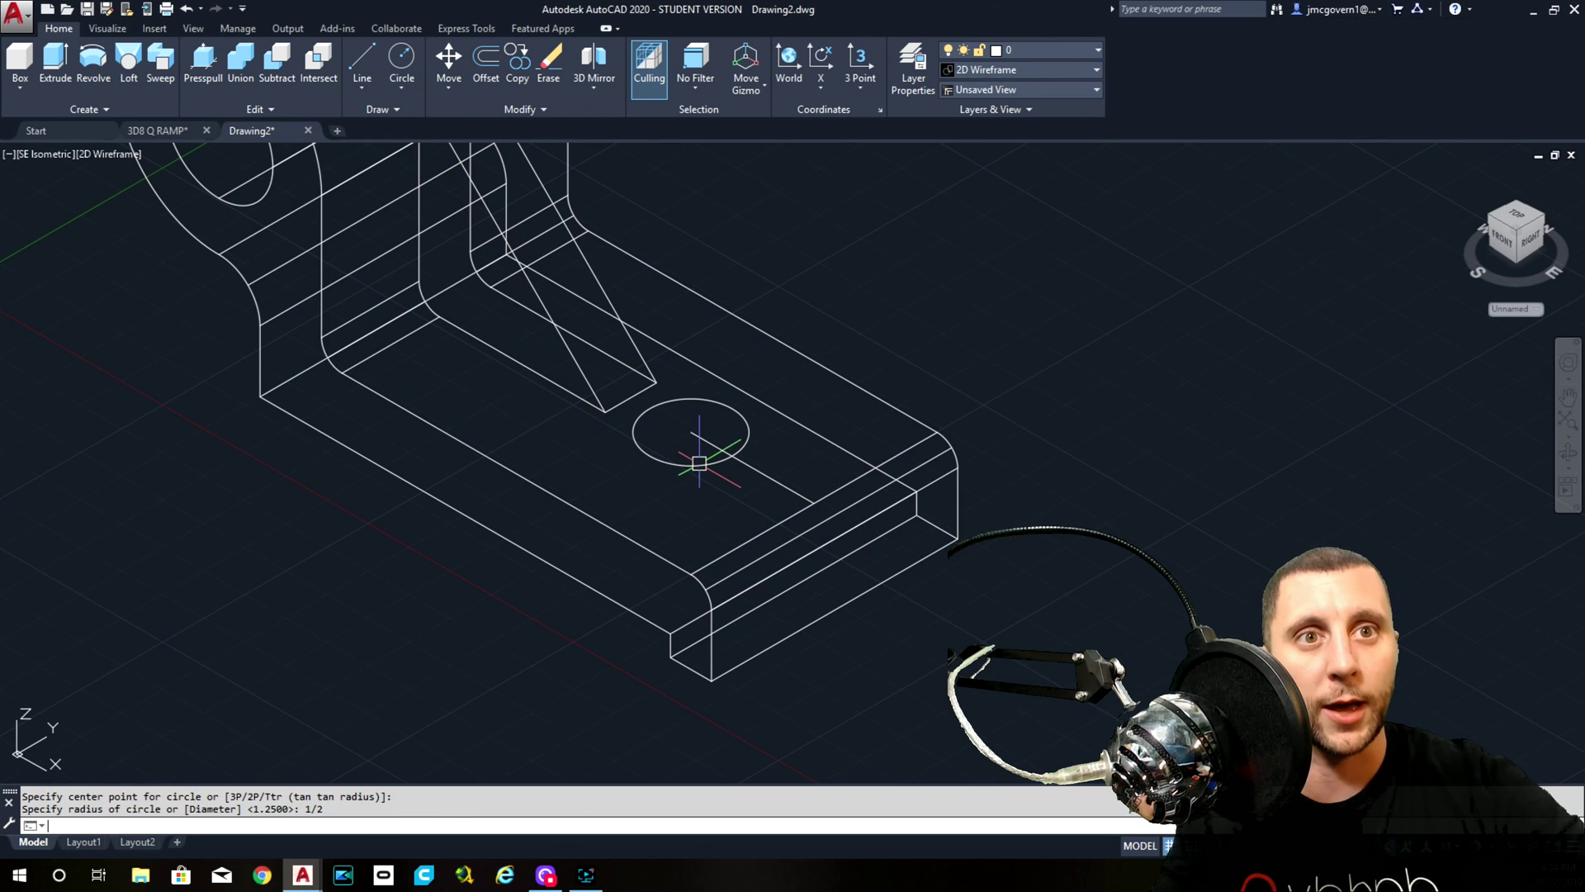
click(743, 462)
click(711, 513)
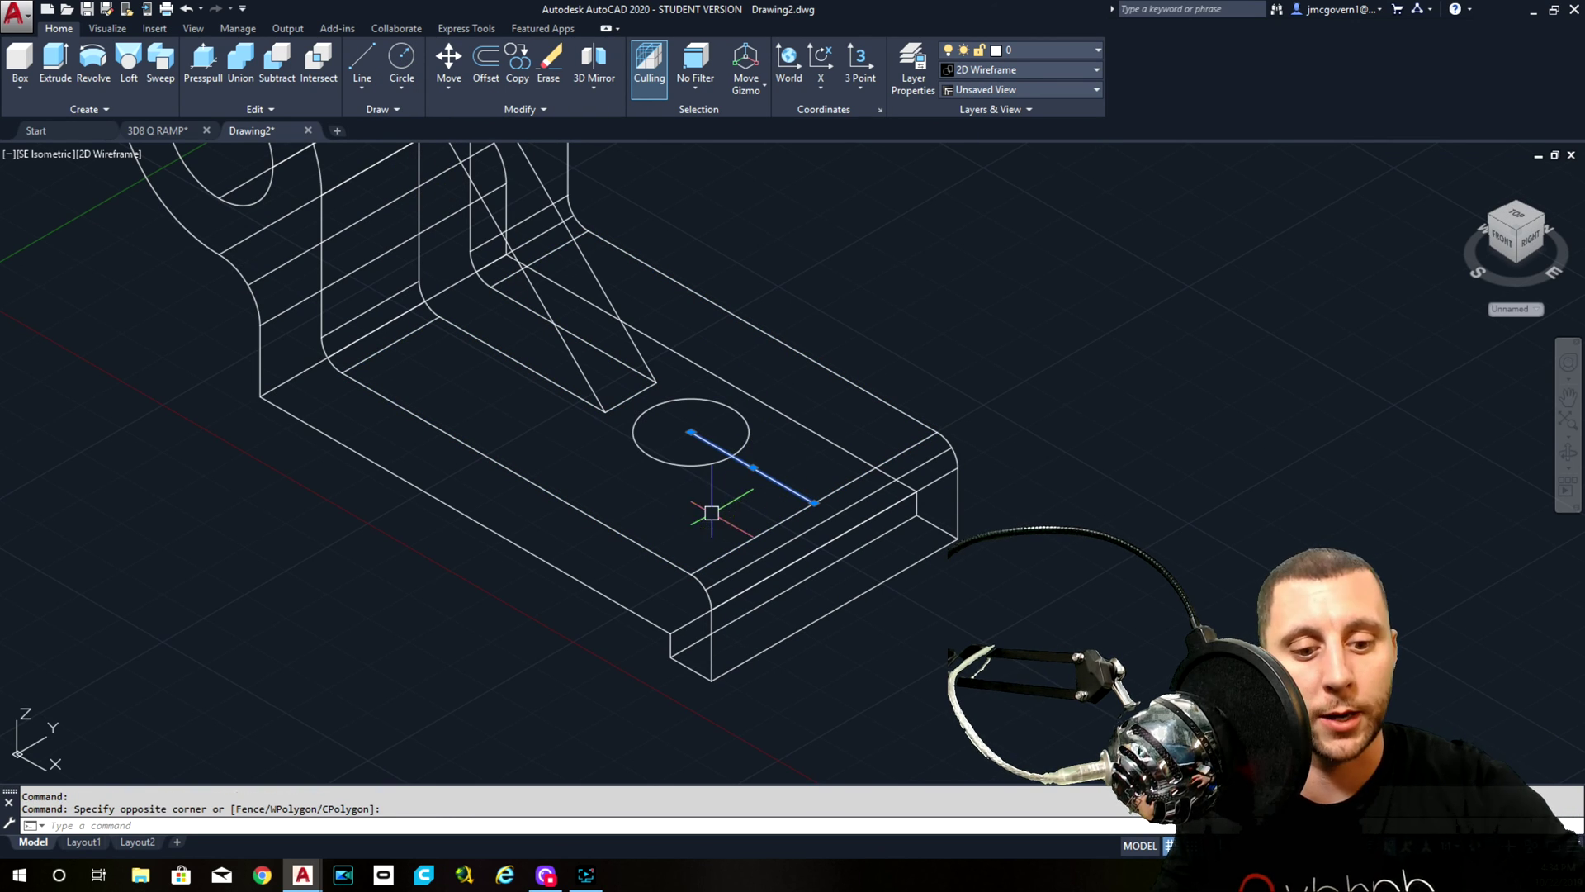
key(Delete)
Extrude the 1/2-radius circle down through the base into a cylinder
key(Return)
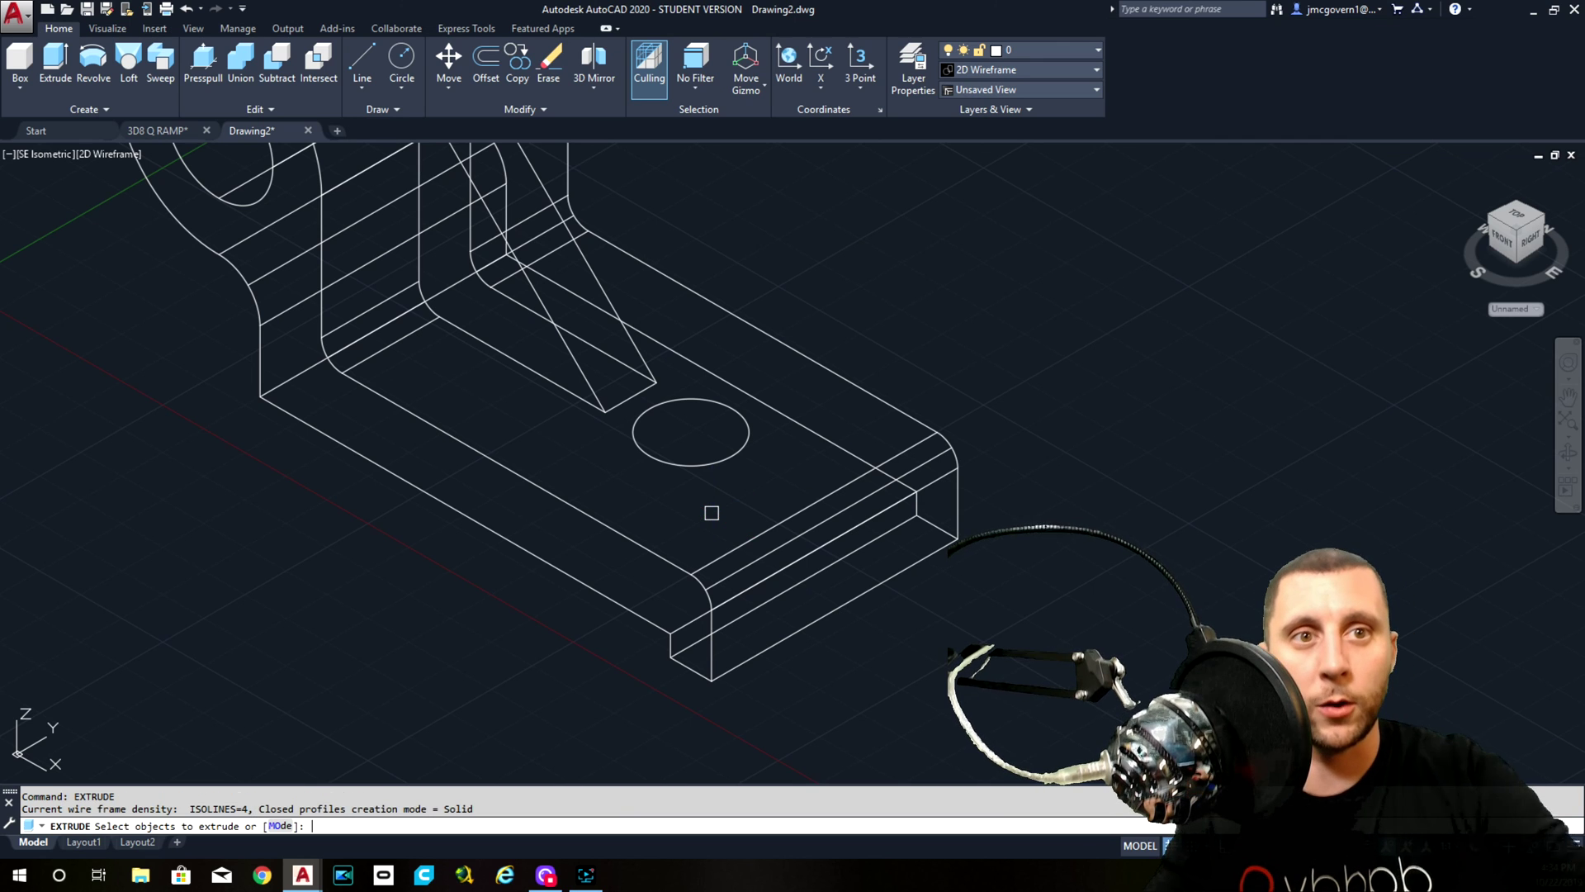
click(702, 467)
key(Return)
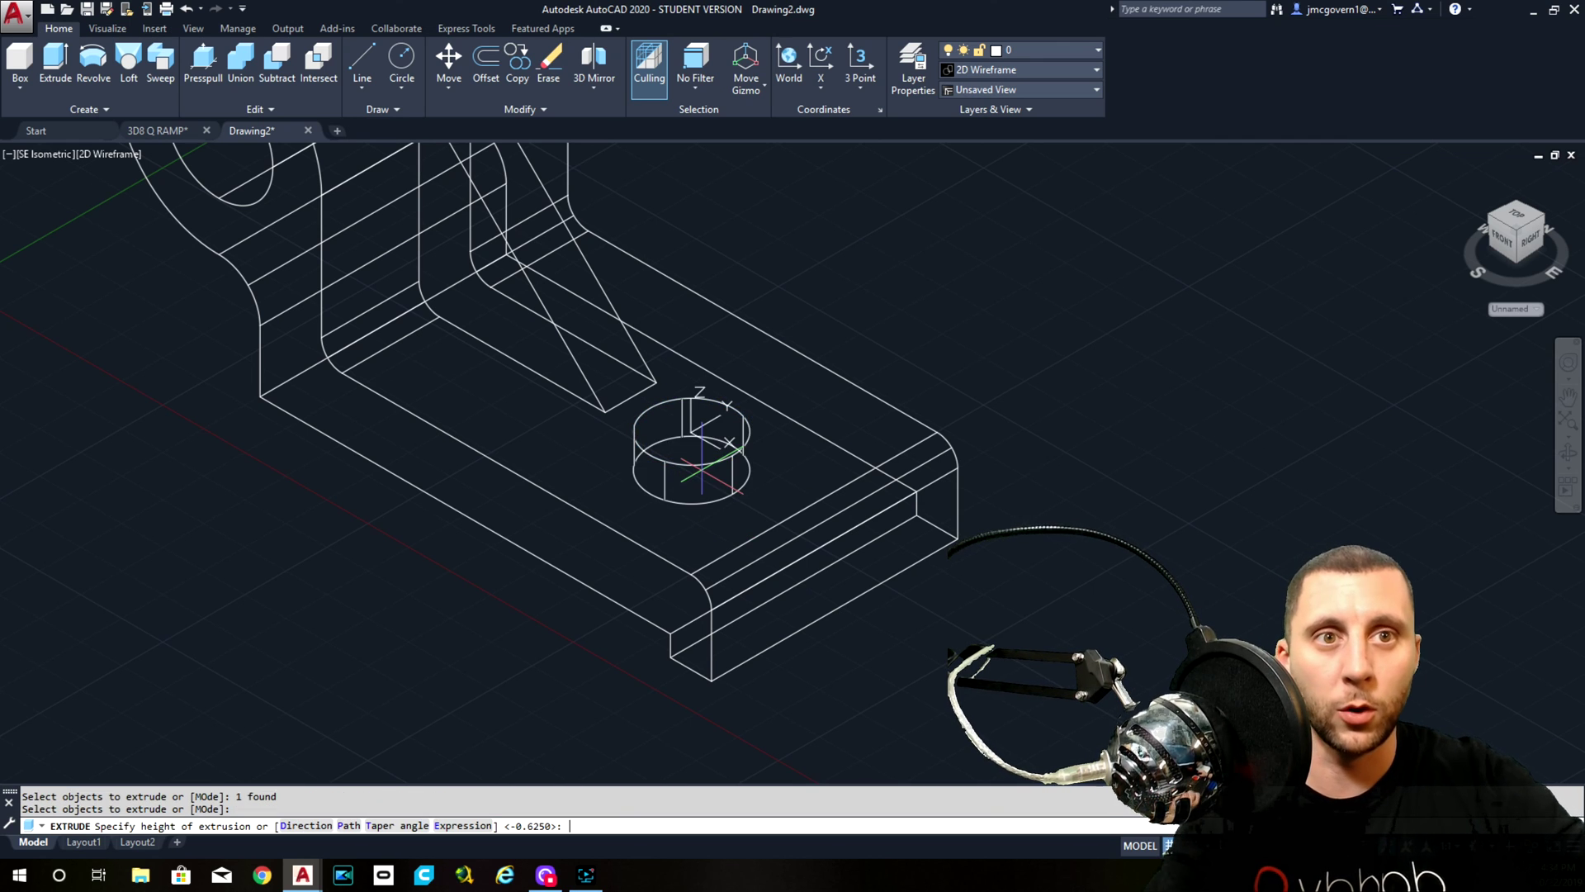
scroll(712, 475, down, 2)
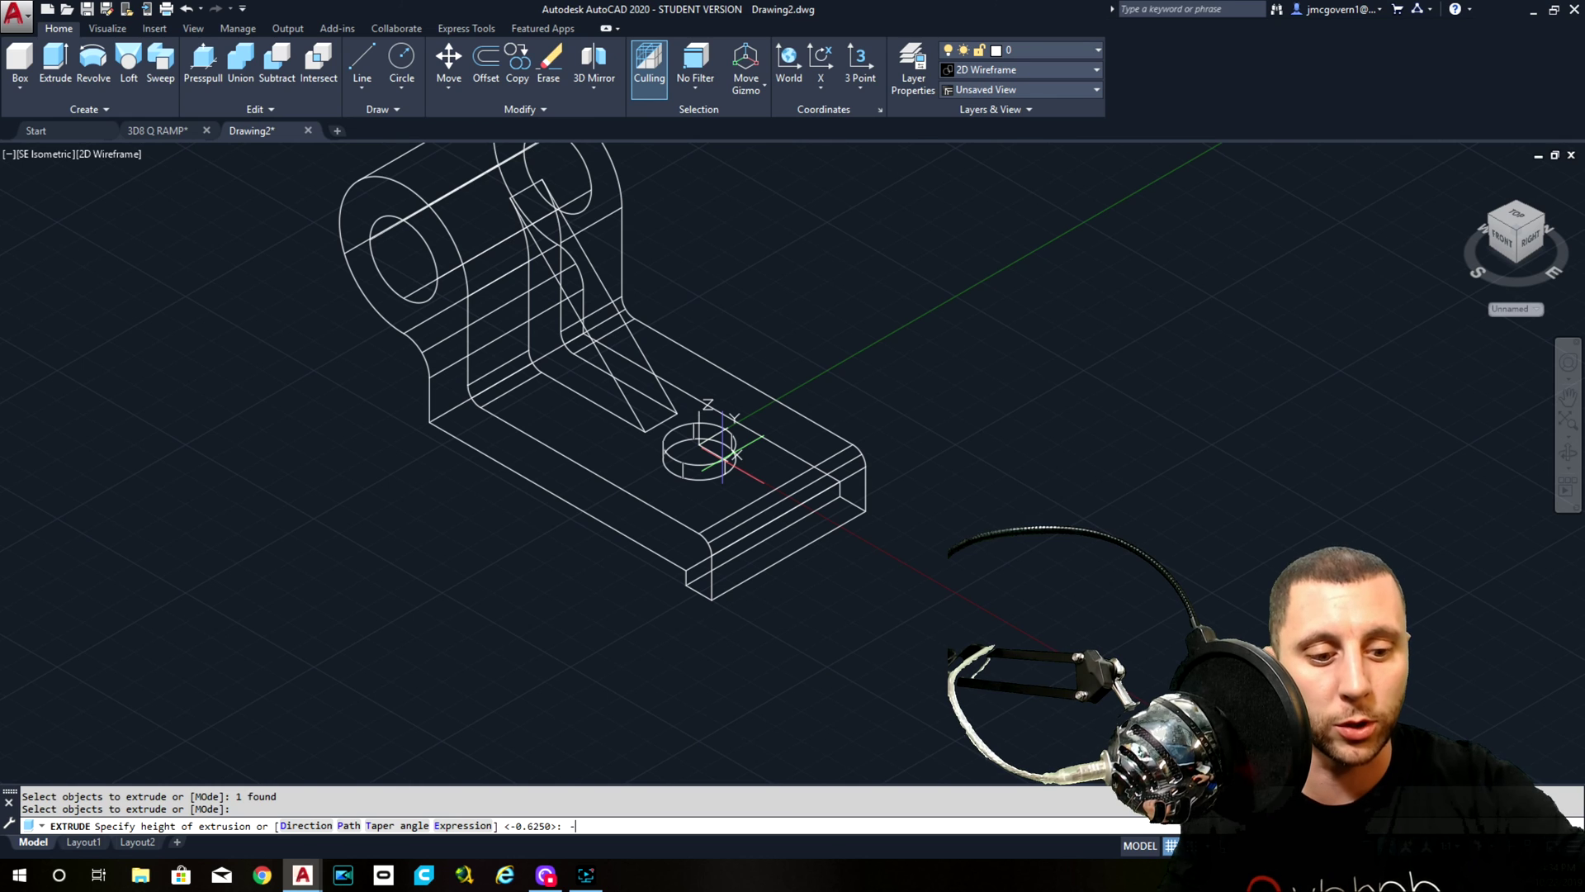
text(-3/4)
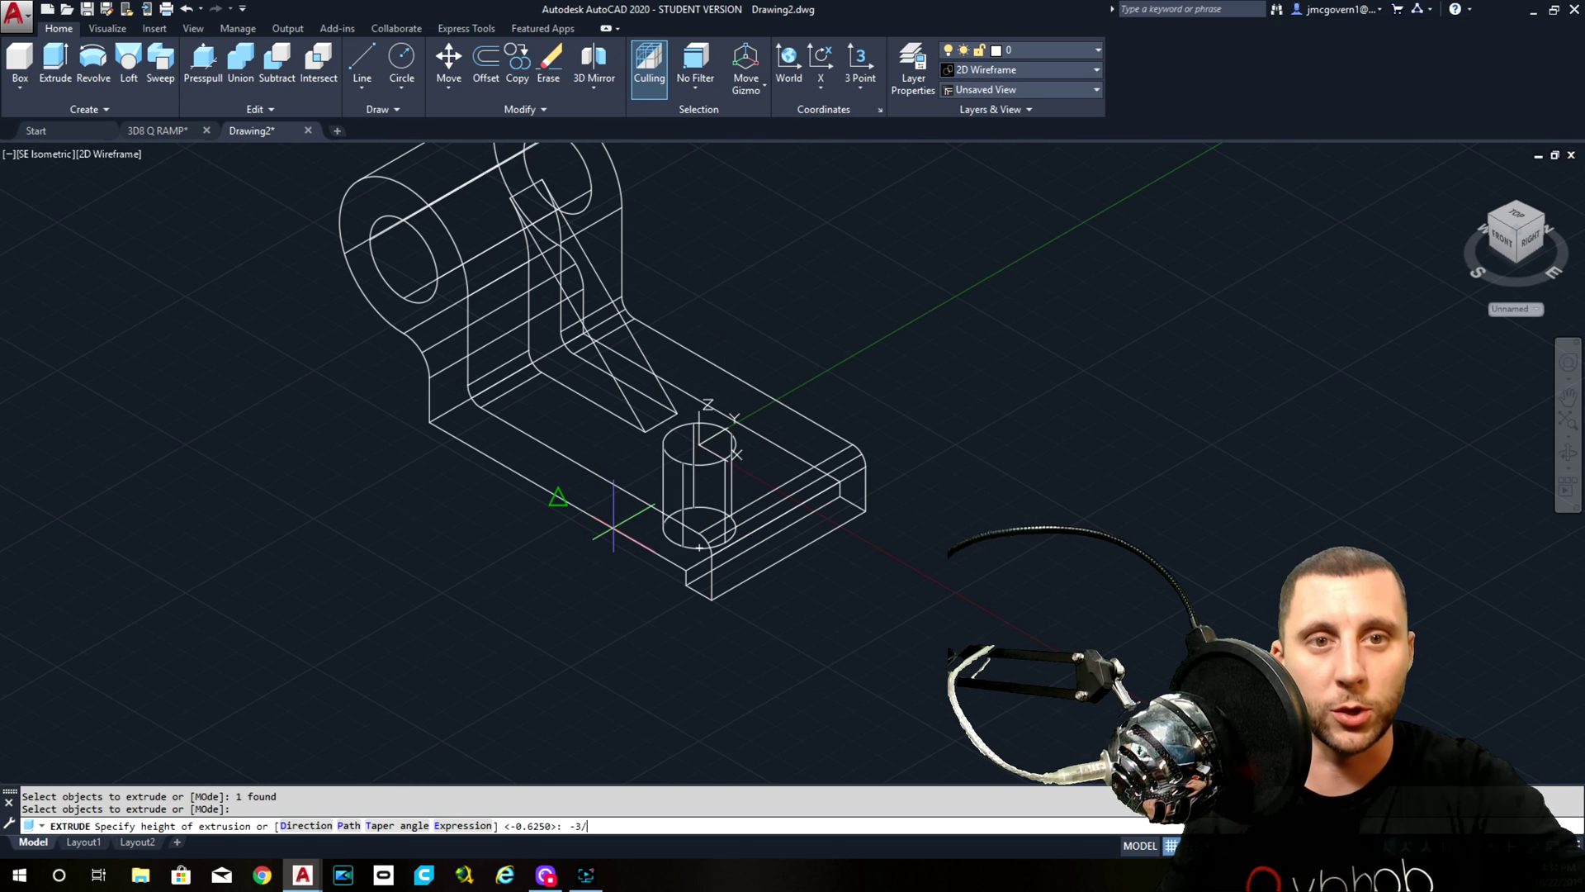
key(BackSpace)
key(BackSpace)
key(BackSpace)
scroll(701, 214, down, 5)
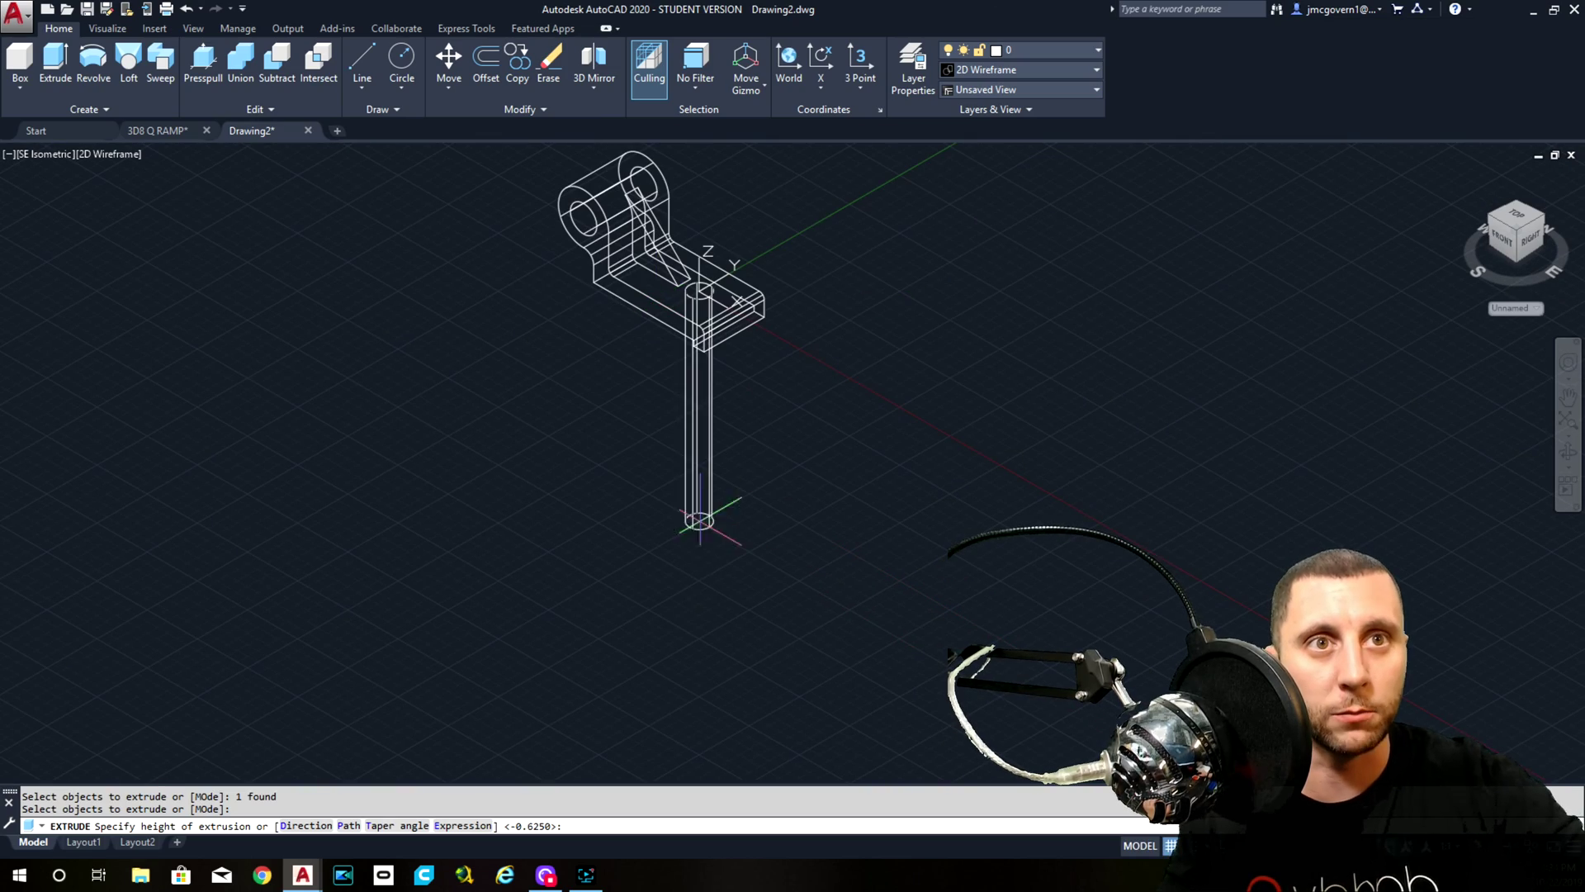
shift+middle_drag(775, 343, 693, 292)
scroll(693, 292, up, 5)
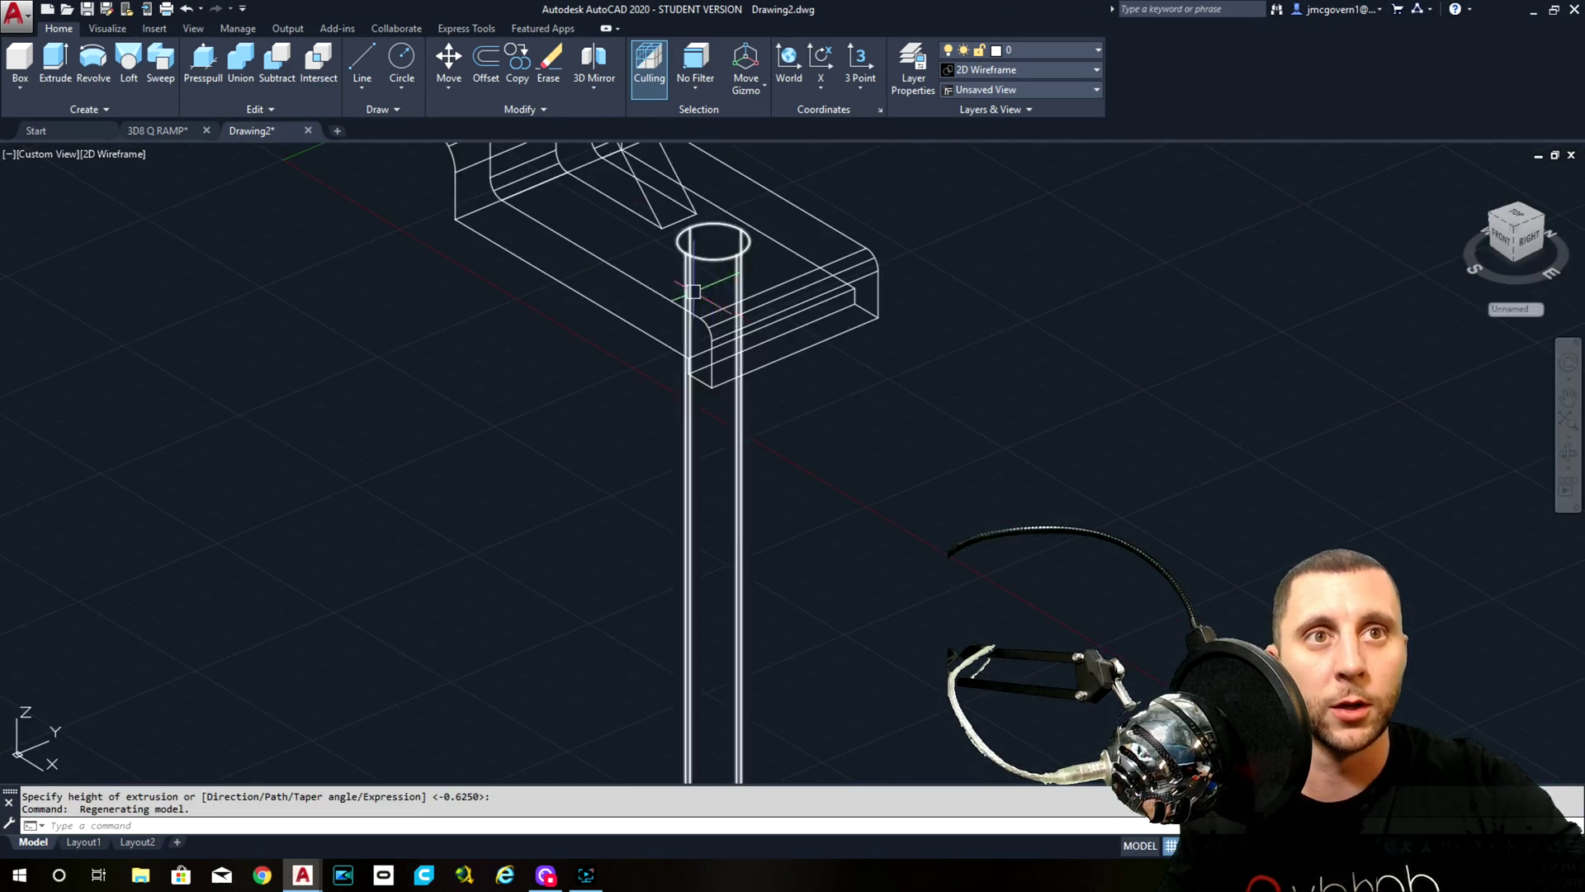
Subtract the cylinder from the base to drill the hole, orbiting to check it
text(subtract)
key(Return)
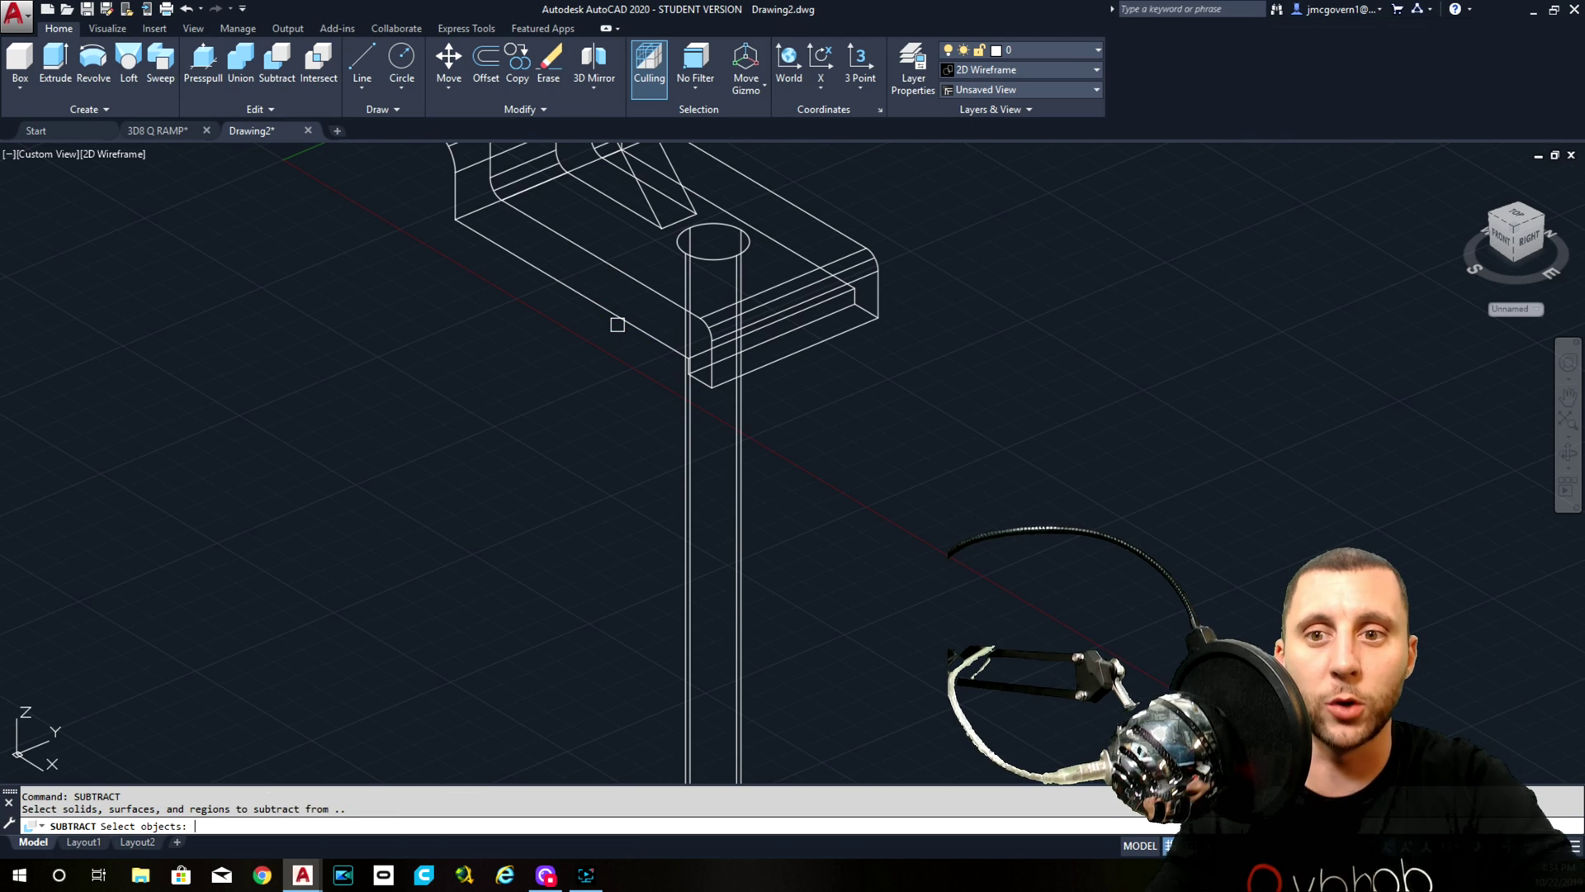
click(661, 293)
key(Return)
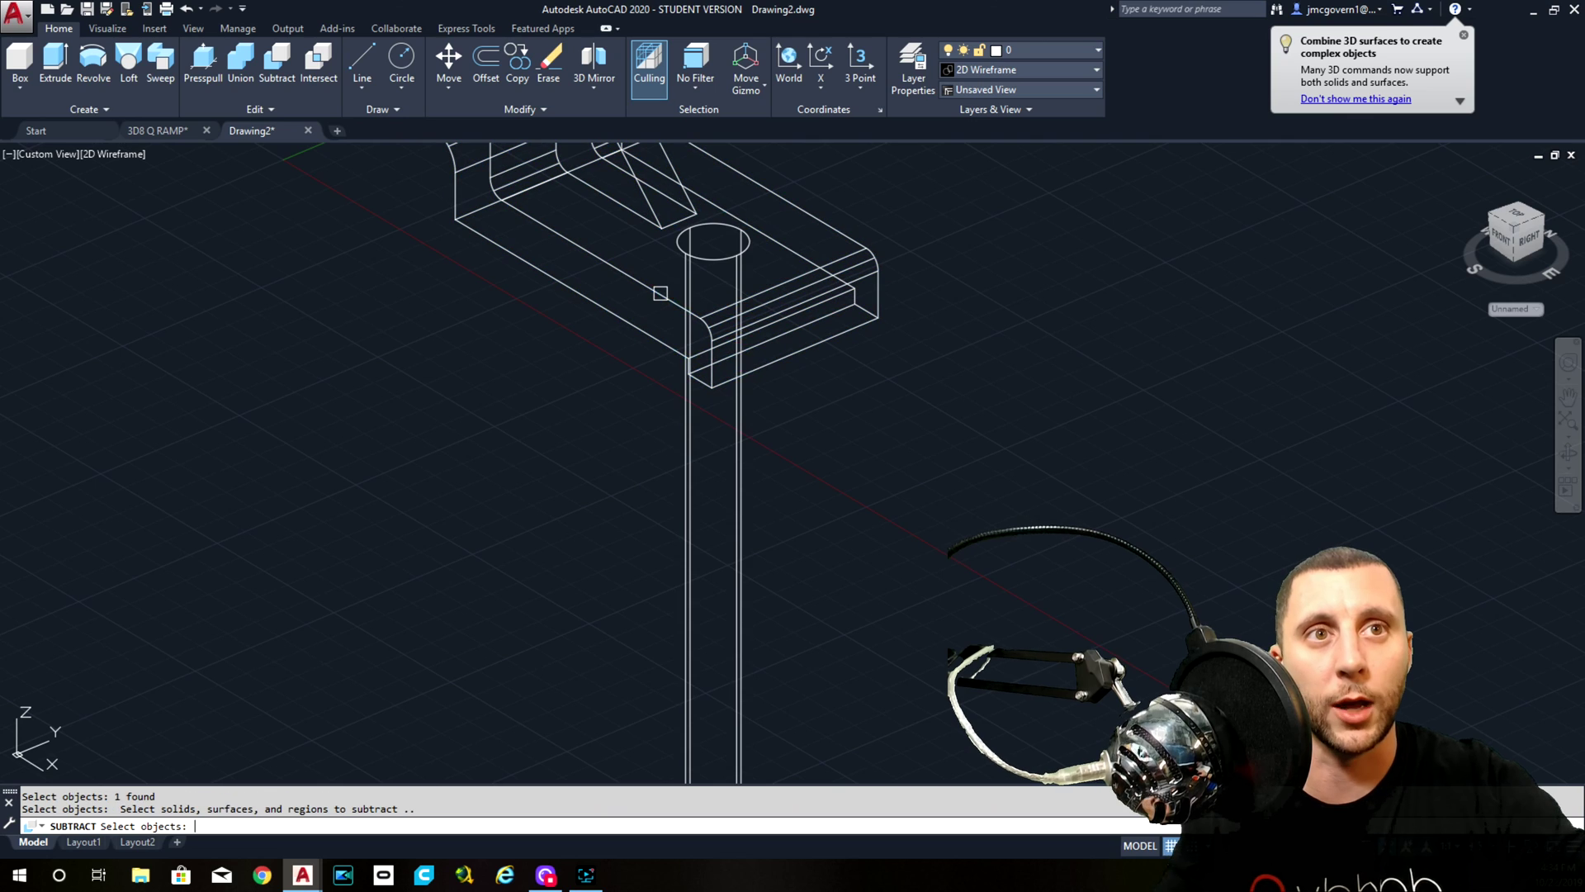
click(725, 260)
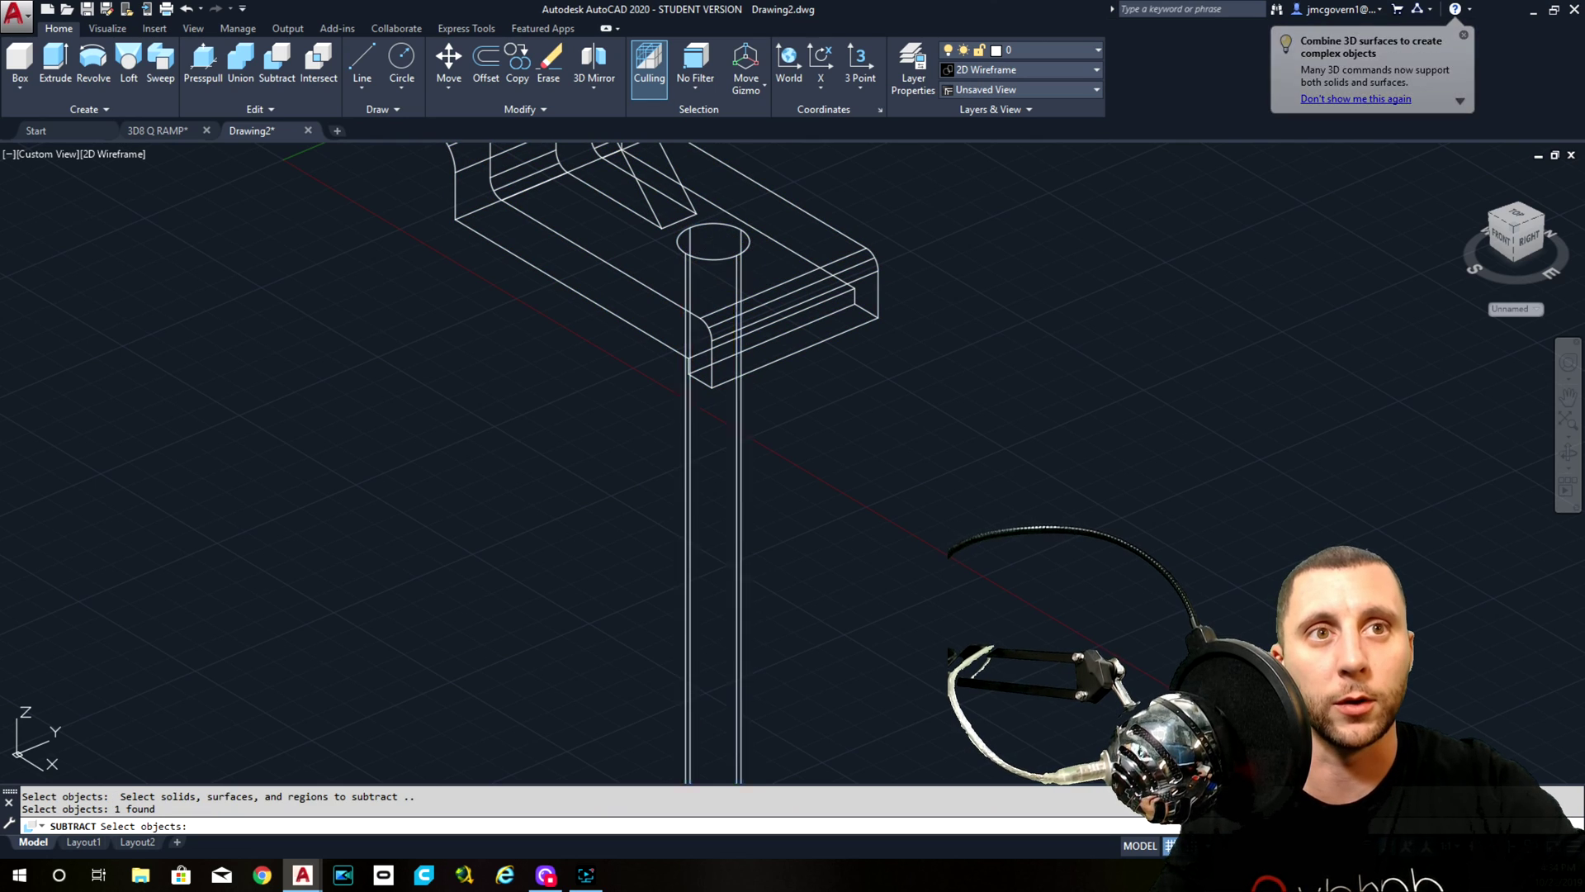
key(Return)
shift+middle_drag(683, 529, 702, 462)
scroll(708, 478, down, 4)
scroll(676, 384, up, 4)
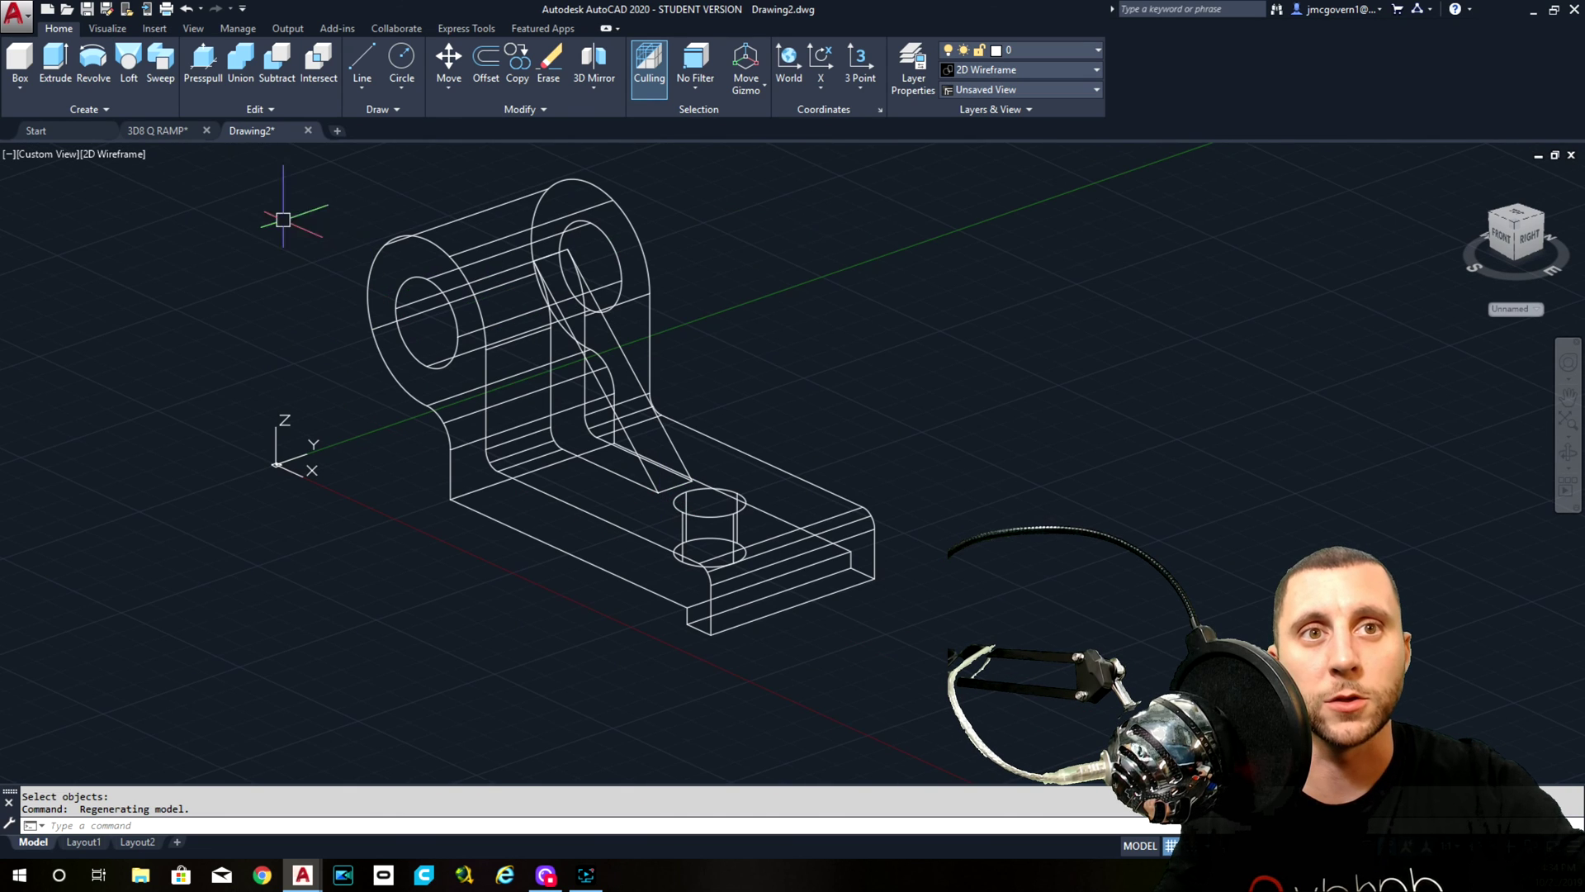
Show the bracket in Hidden style from Top, then return to SE Isometric
click(112, 153)
click(164, 235)
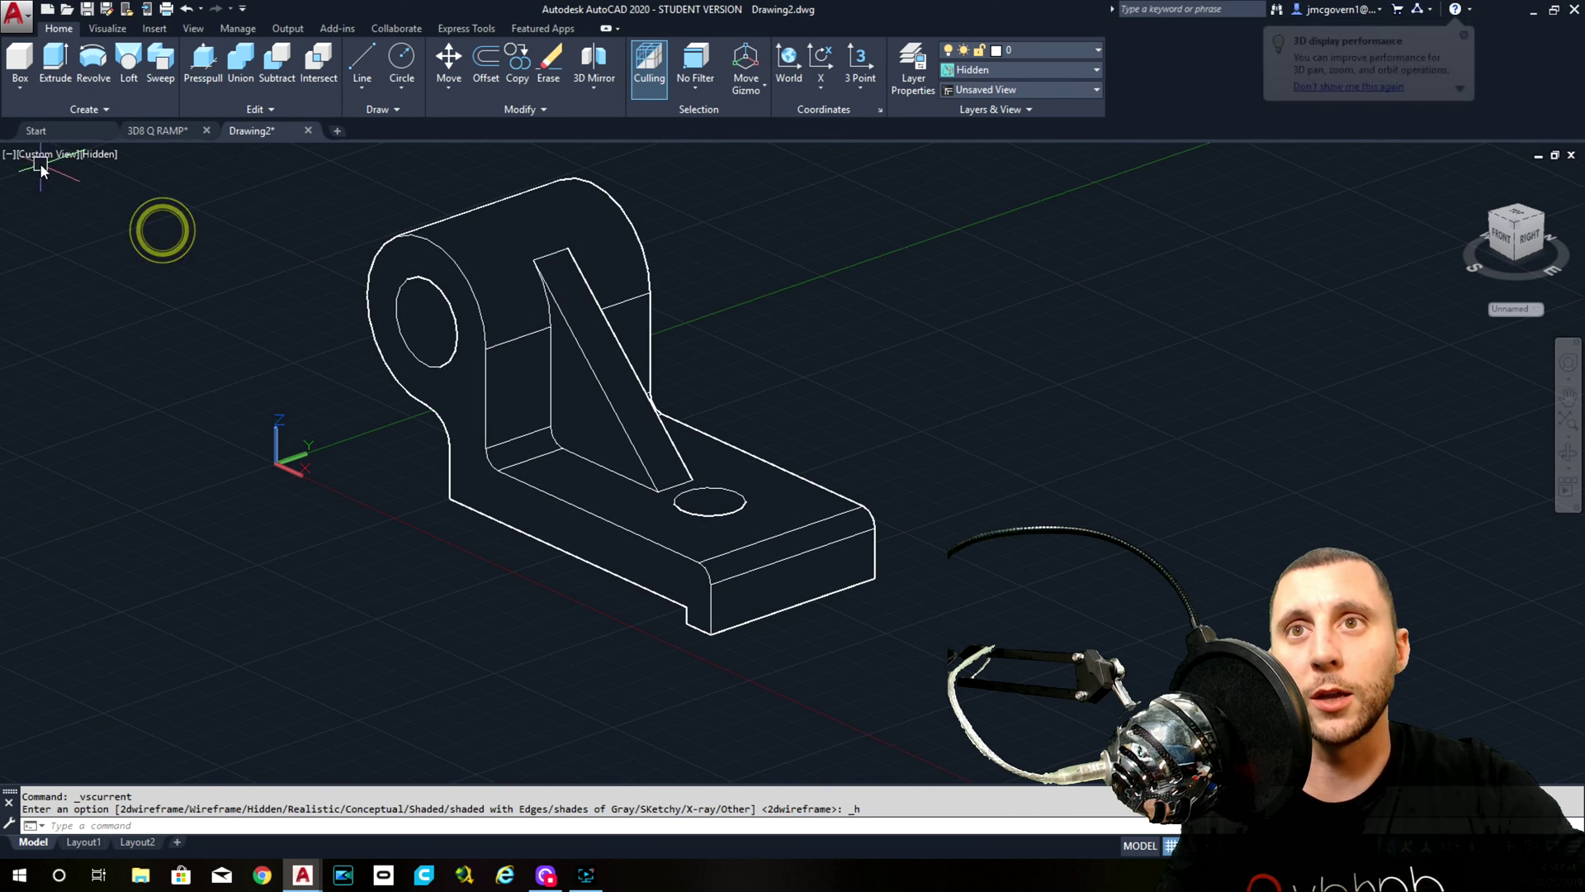
click(33, 152)
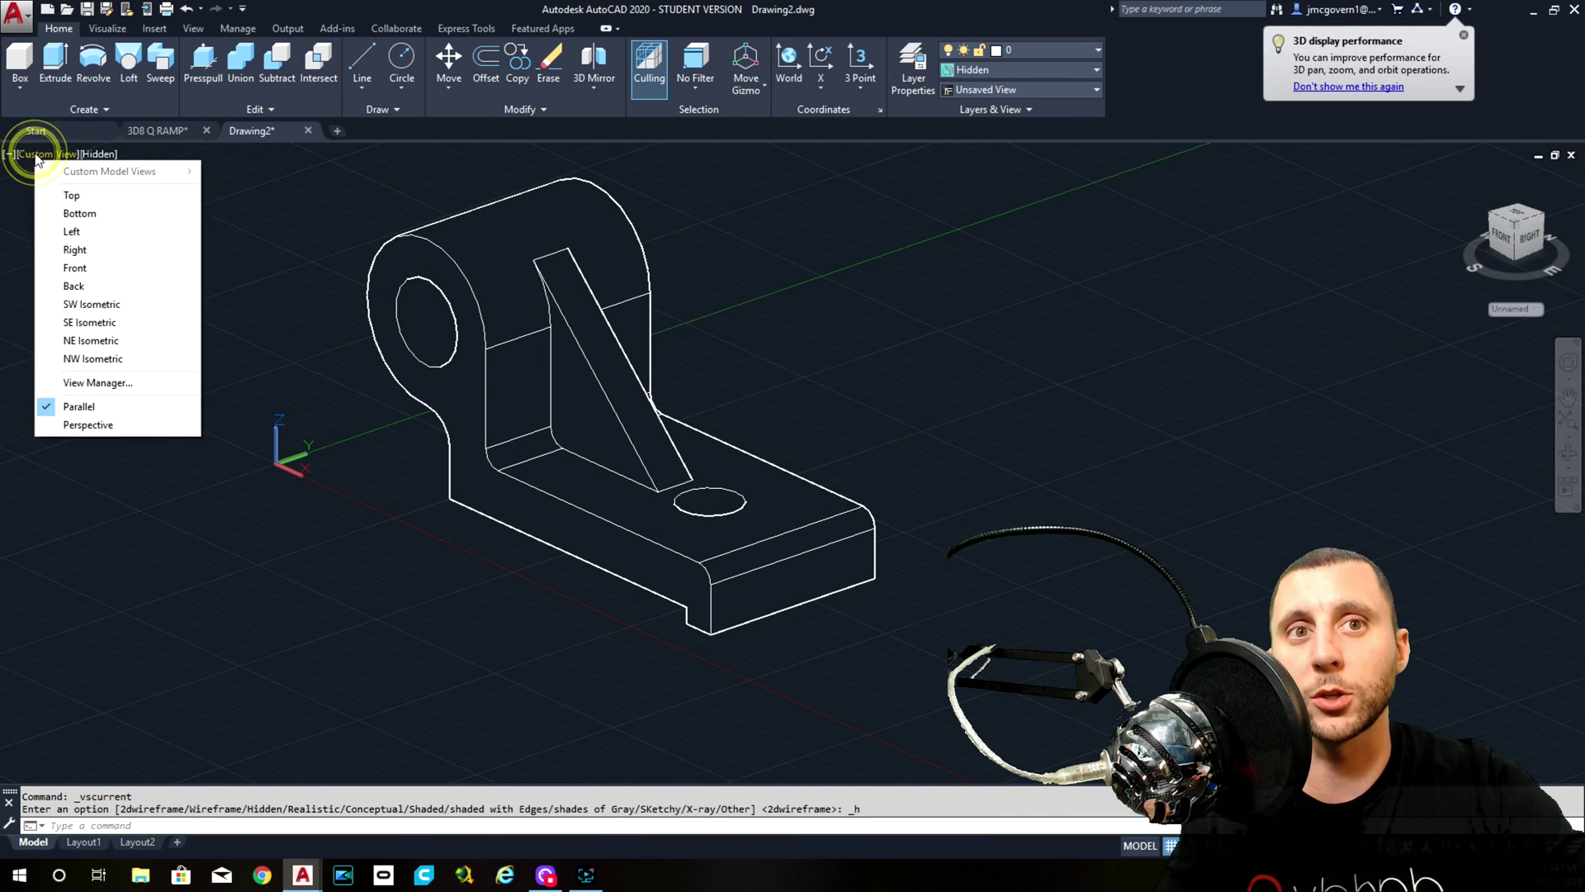
click(83, 195)
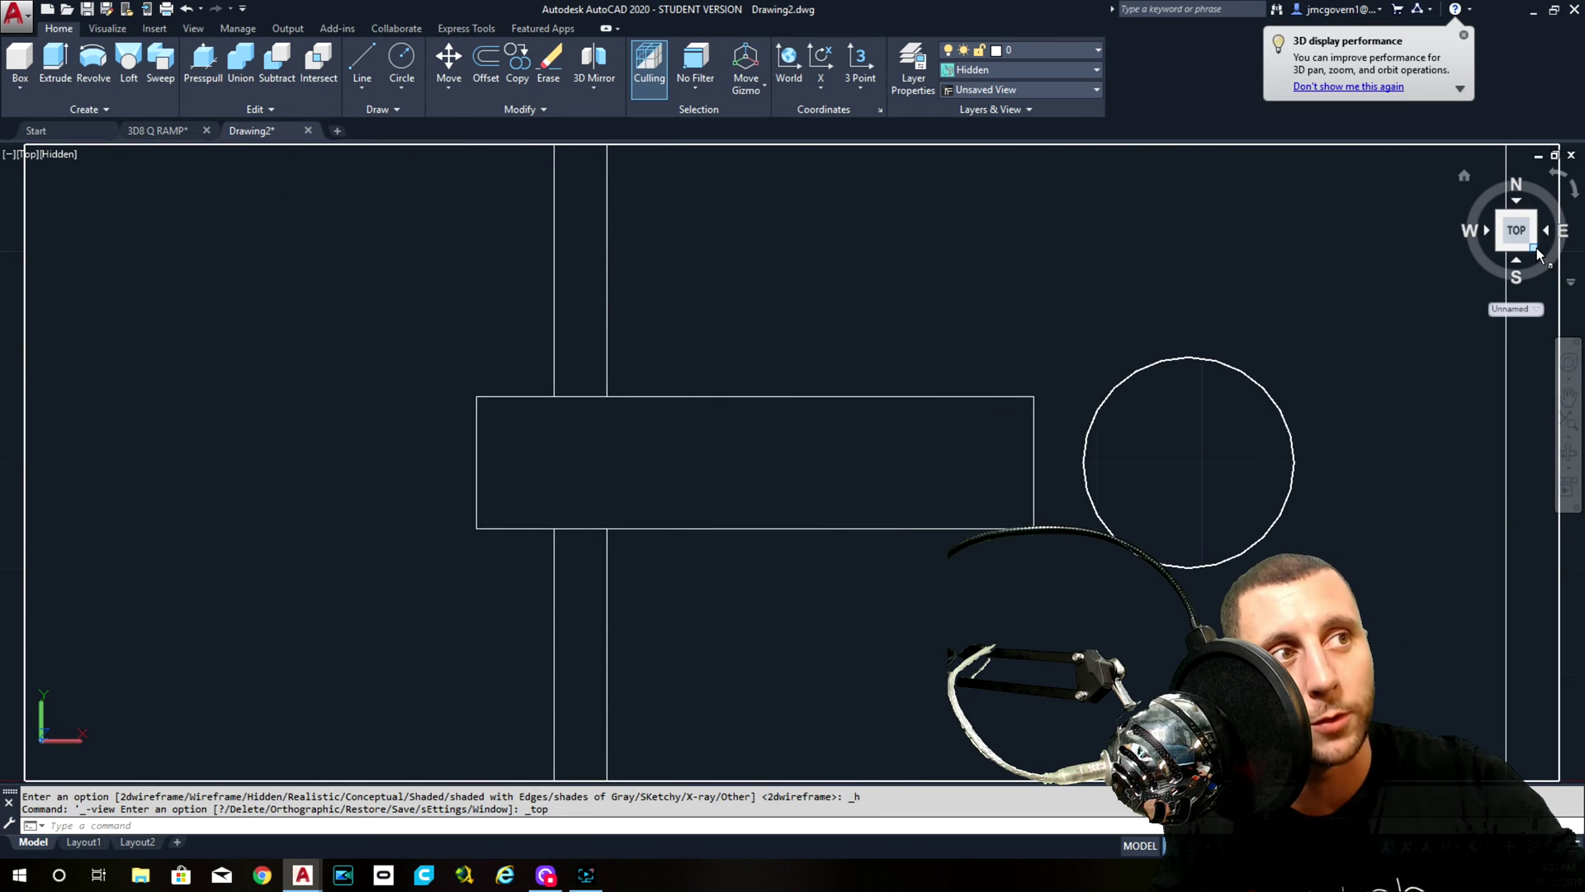
click(1535, 252)
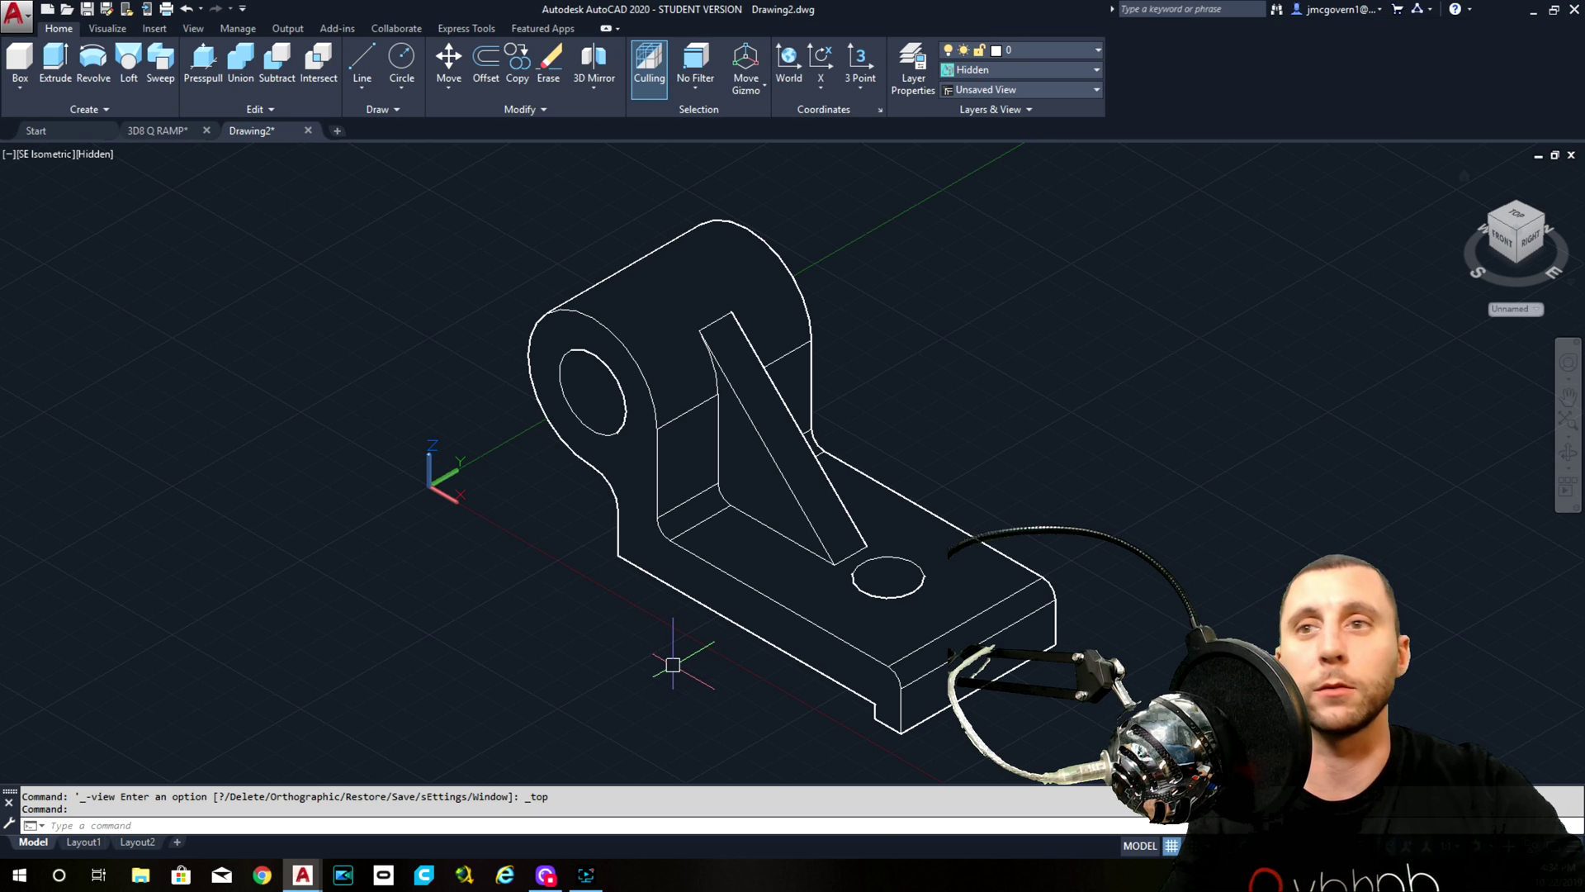
Shade the bracket in Conceptual style, then switch back to 2D Wireframe
click(86, 153)
click(121, 211)
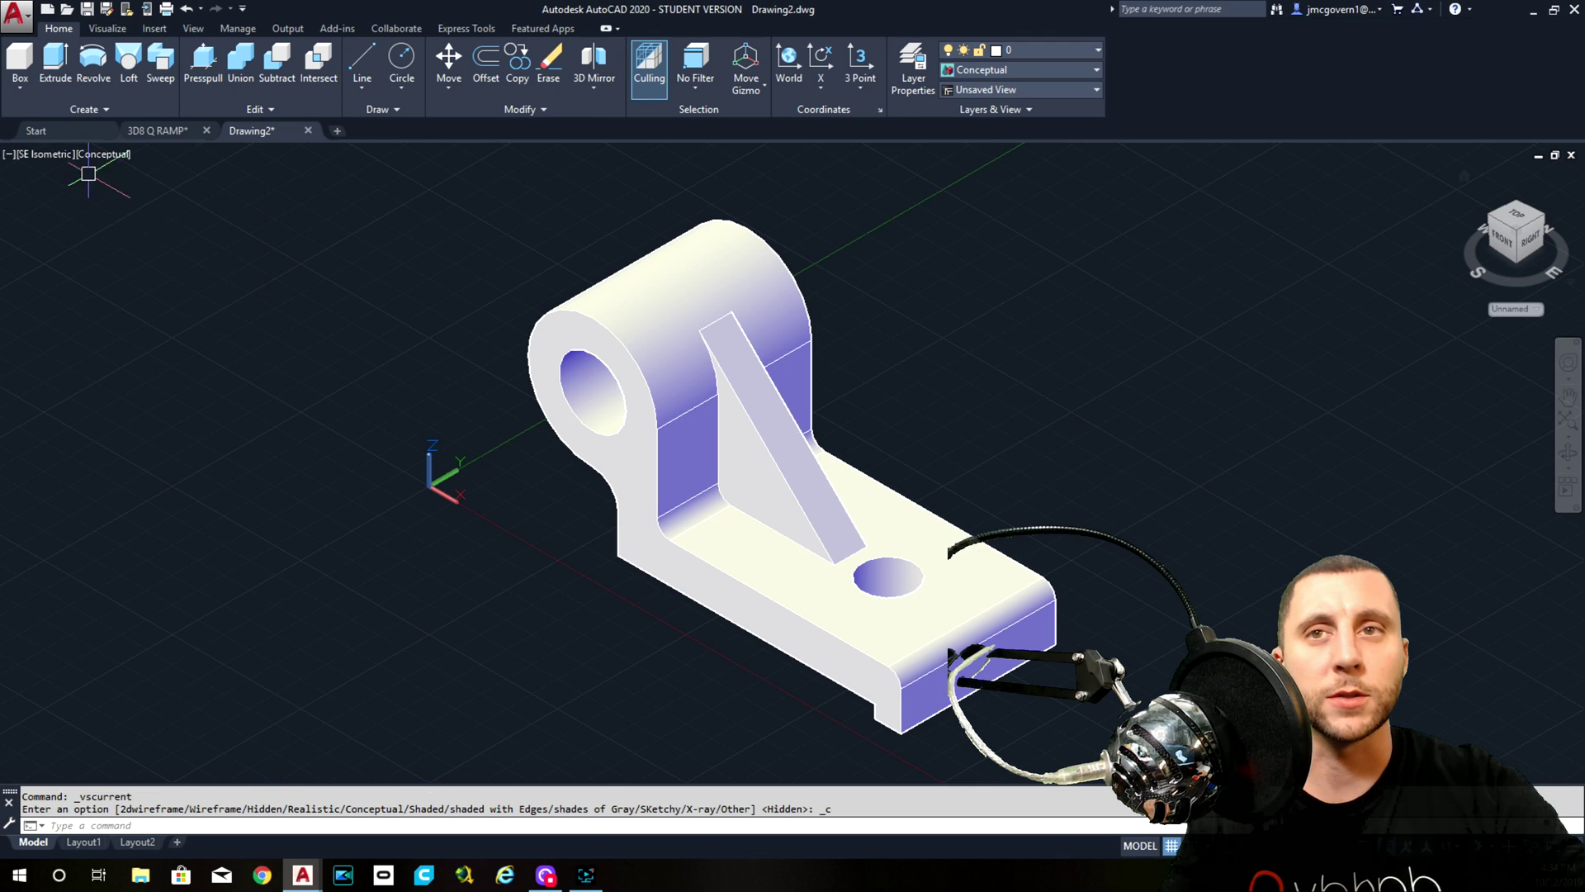
click(114, 168)
click(113, 155)
click(98, 153)
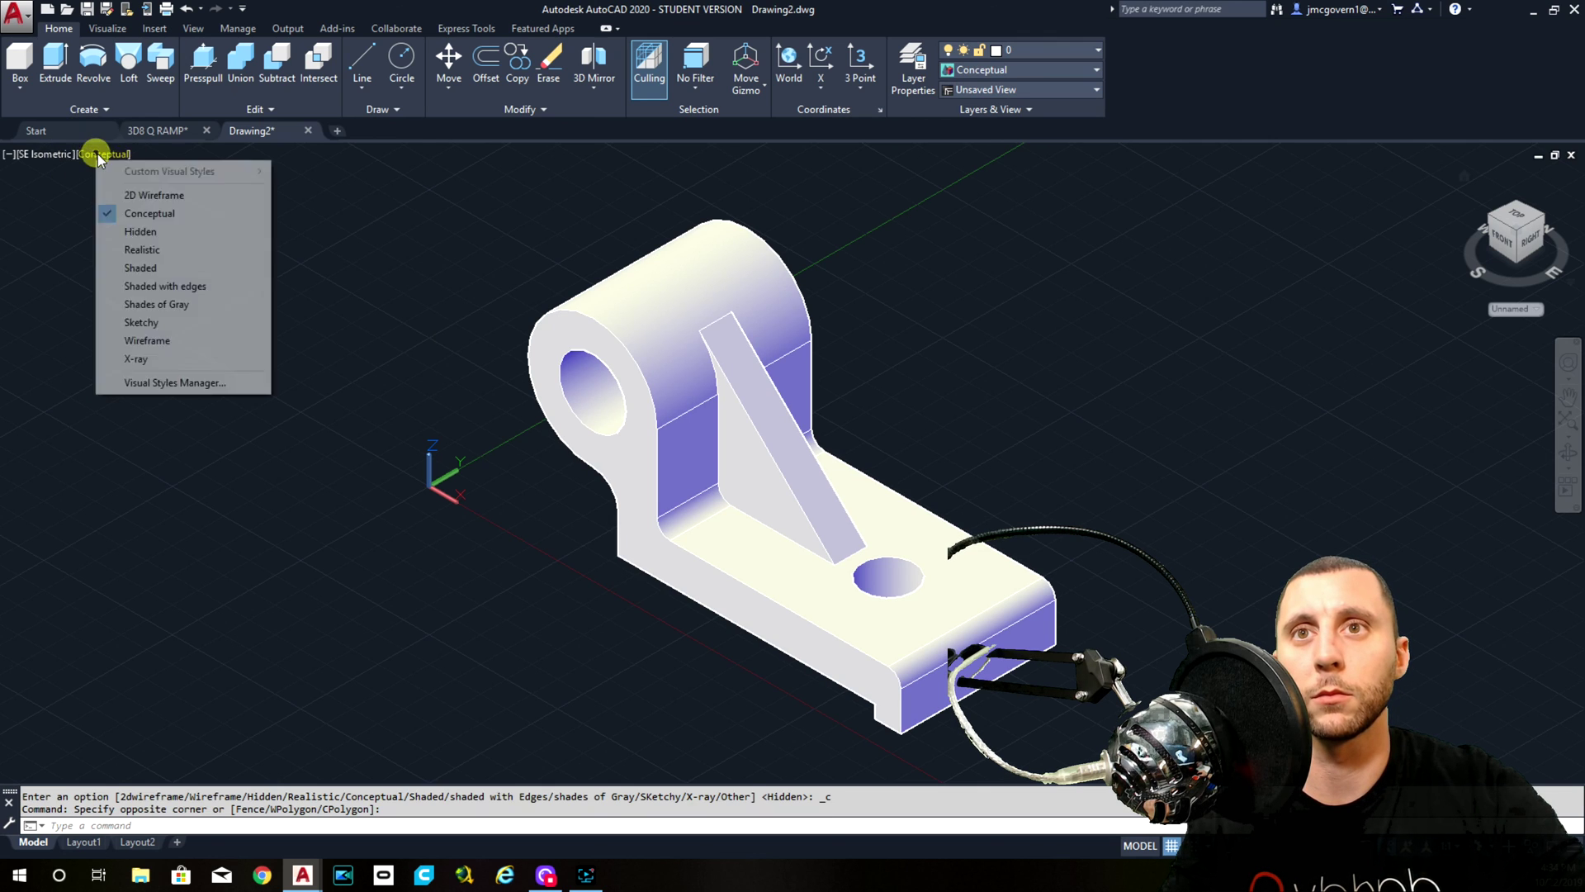
click(140, 196)
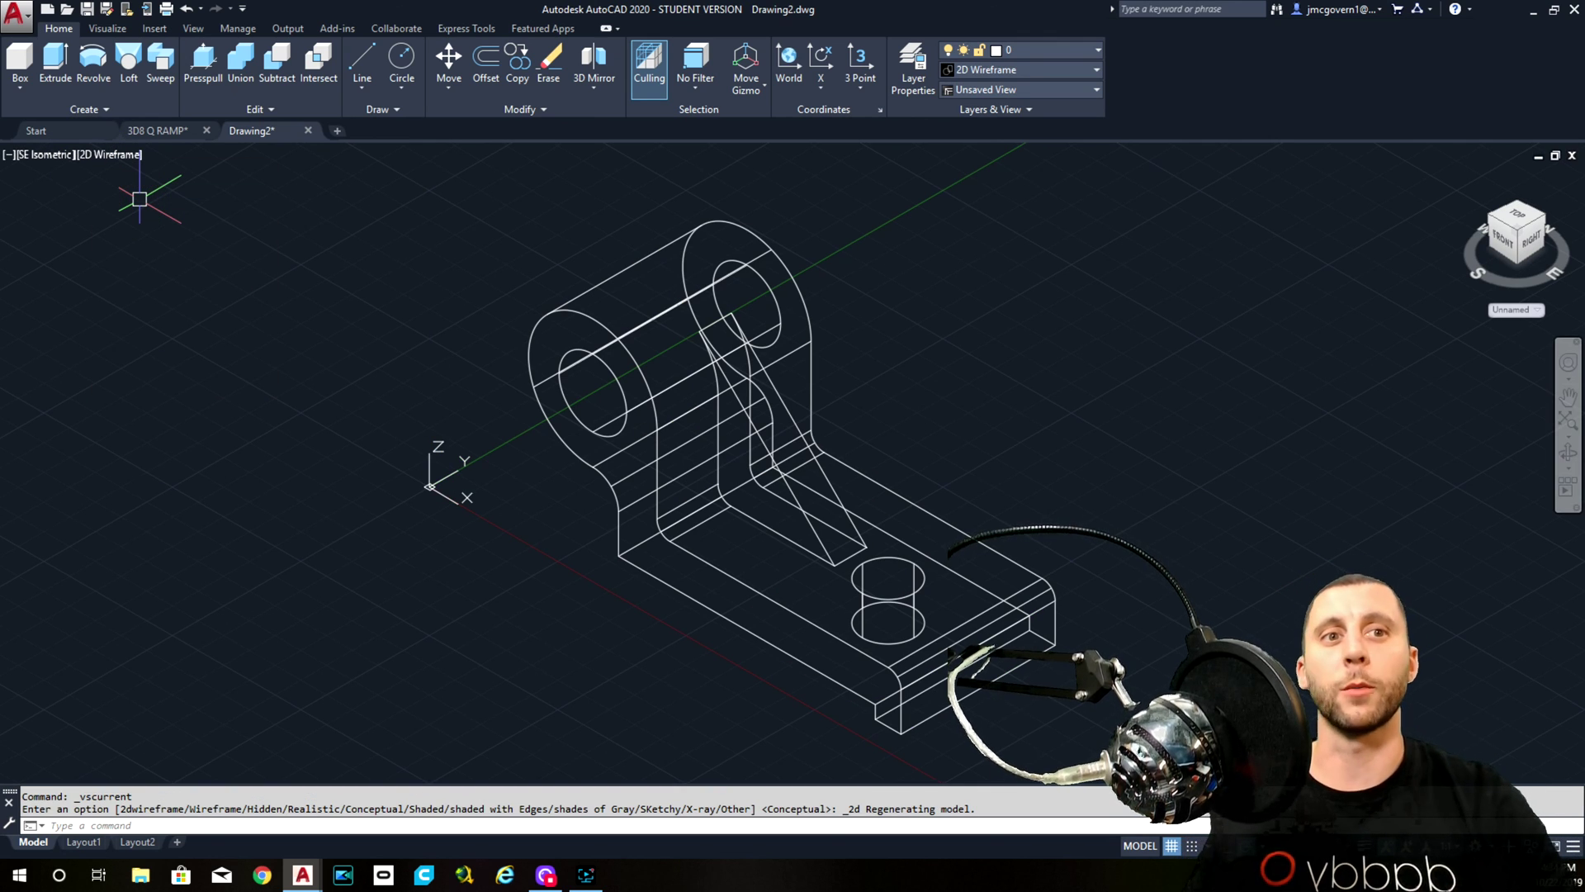